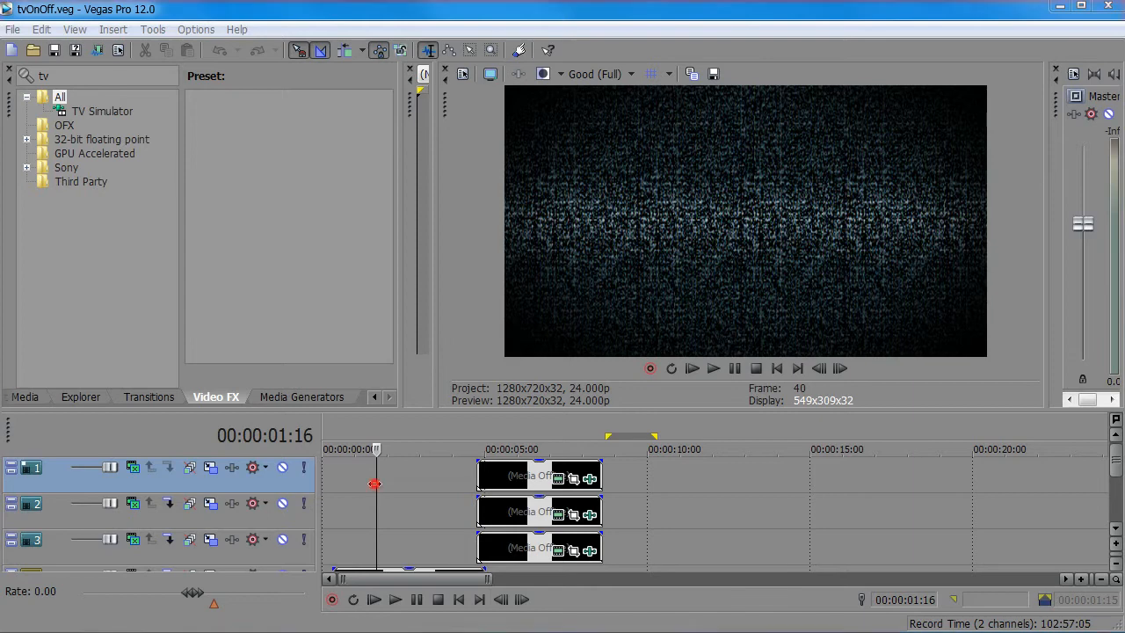
Step: Play the finished TV on/off effect repeatedly from the start of the timeline to review how it looks
left_click(368, 487)
left_click_drag(367, 486, 324, 486)
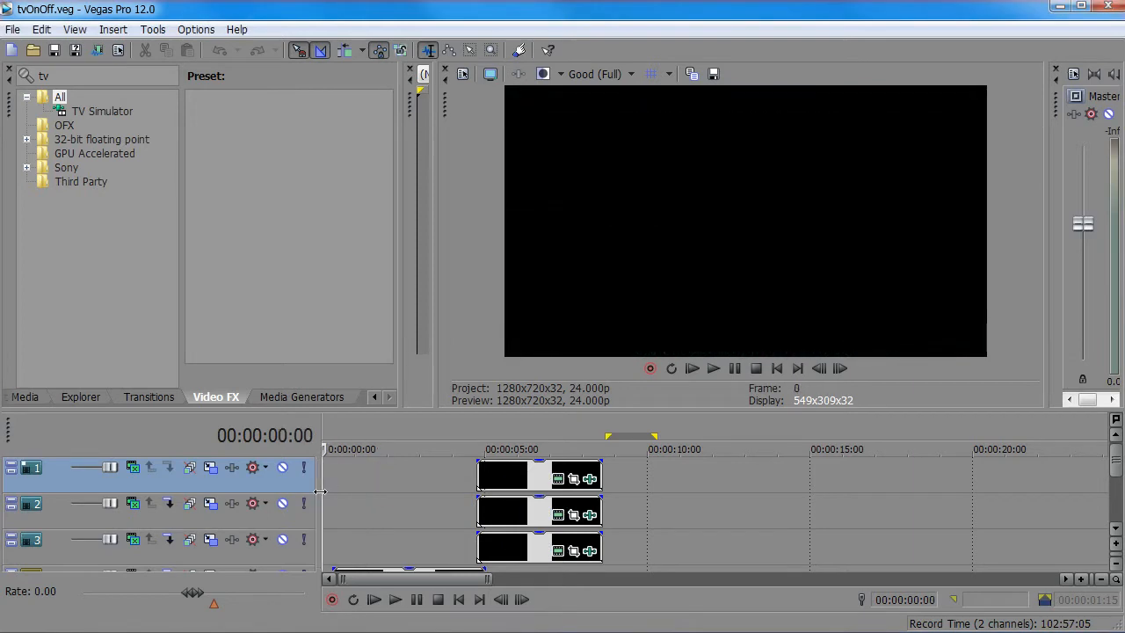
key("space")
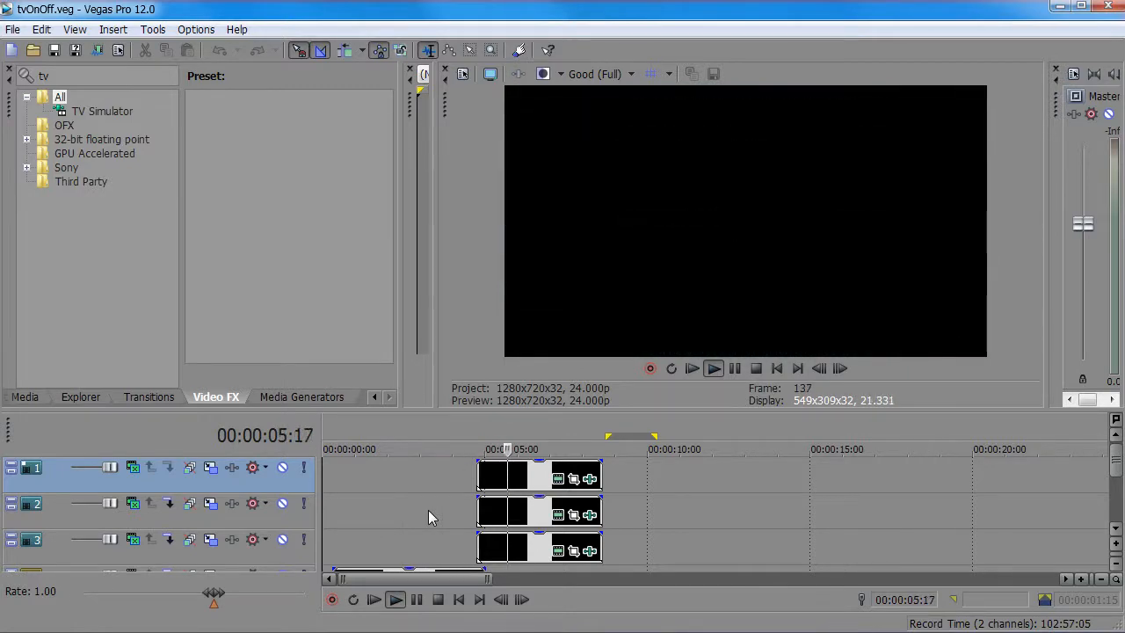
key("space")
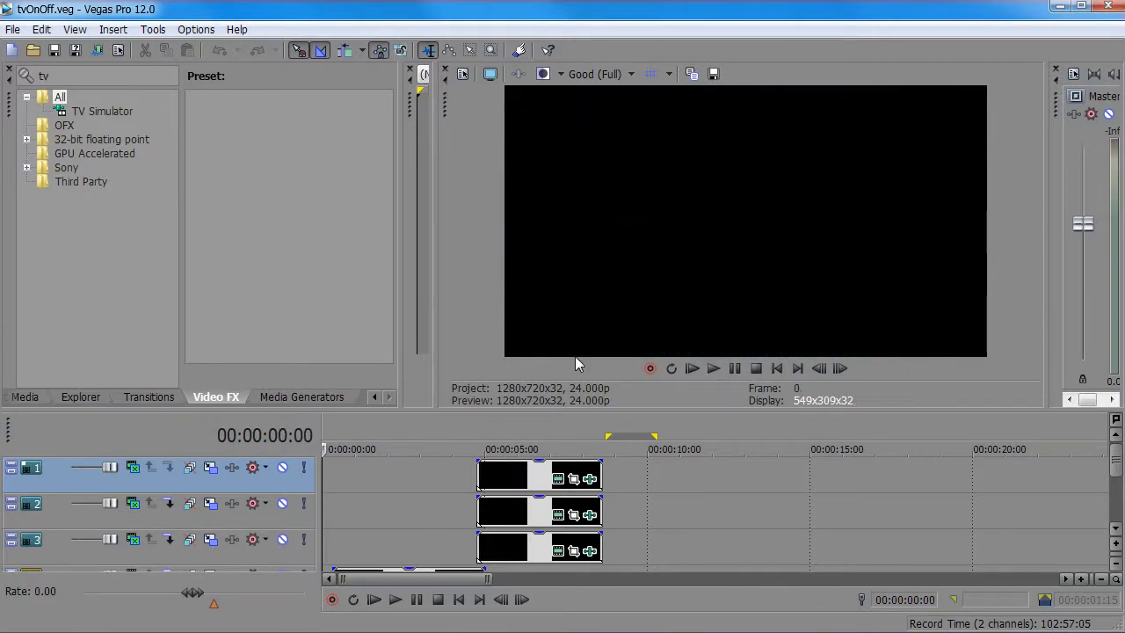
key("space")
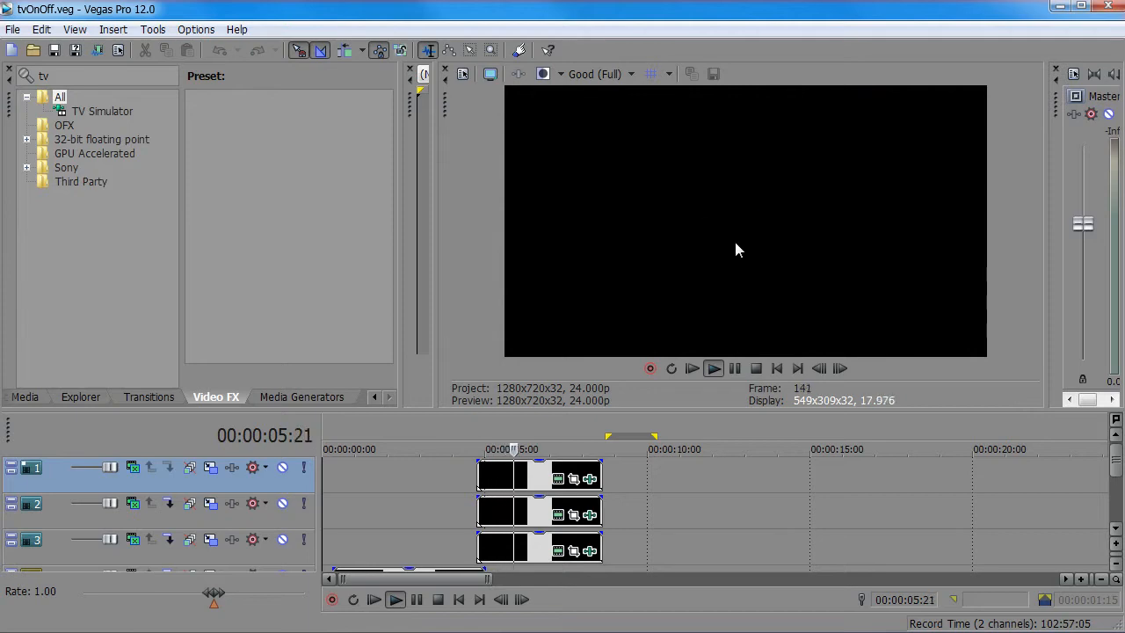
key("space")
key("space")
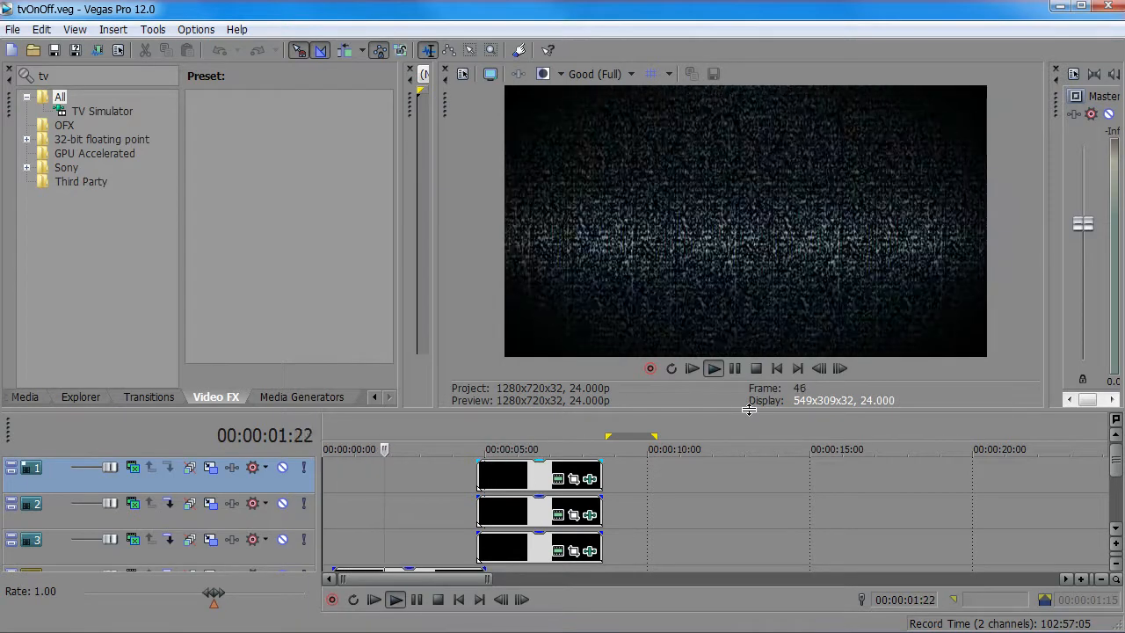
key("space")
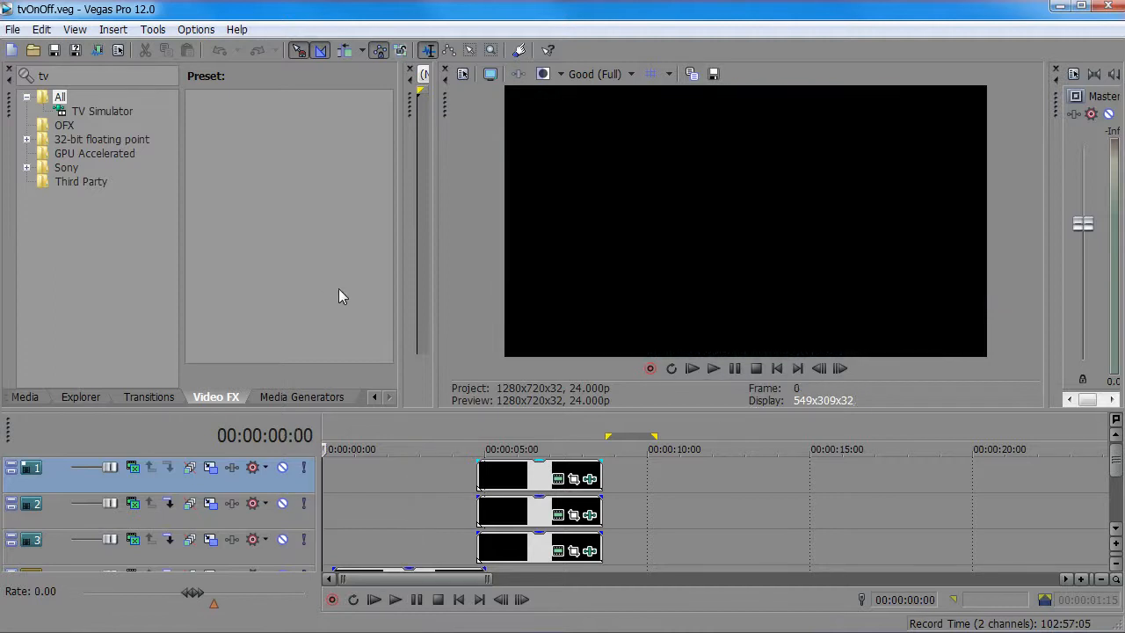
Step: Create a new project from the HDV 720-24p template (1280x720) with the frame rate set to 24.000 (Film)
left_click_drag(363, 409, 364, 390)
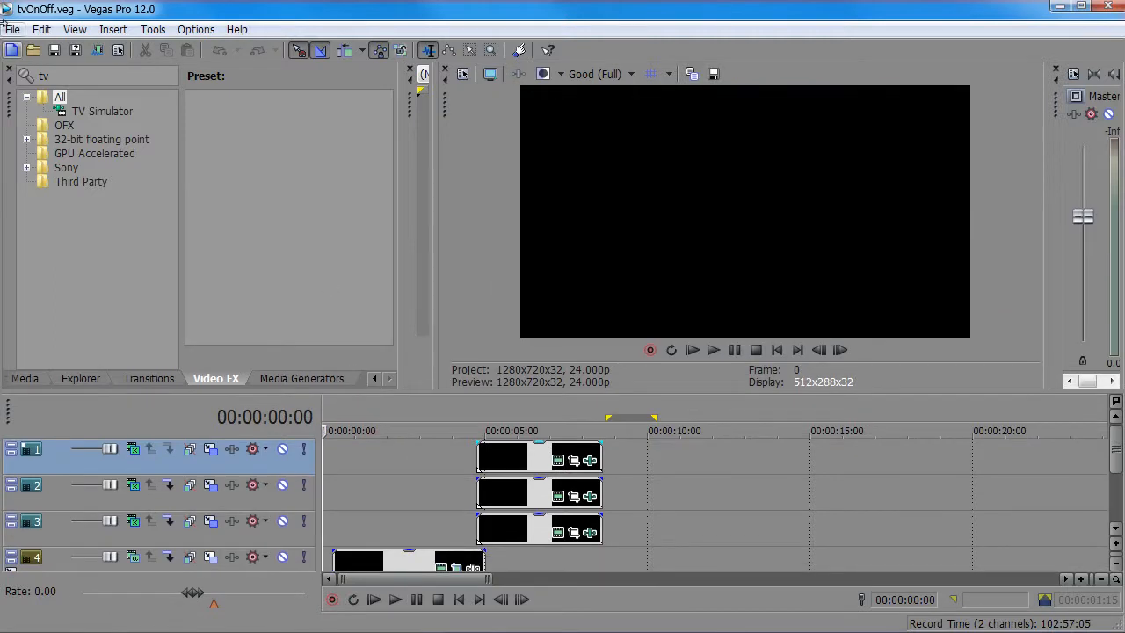
left_click(13, 30)
left_click(46, 50)
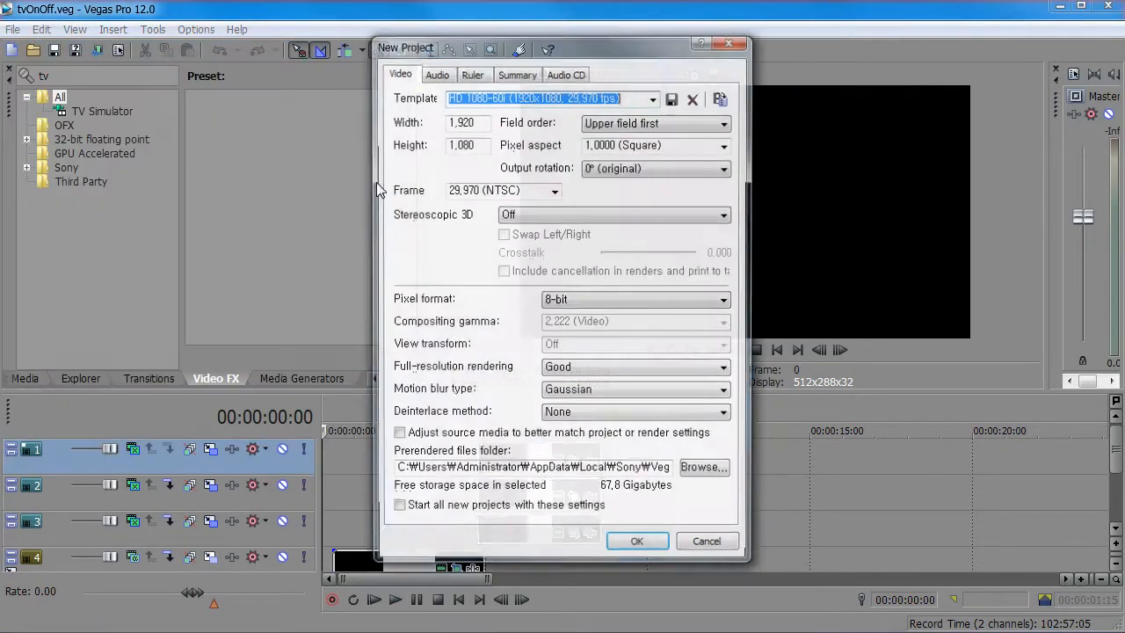
left_click(654, 97)
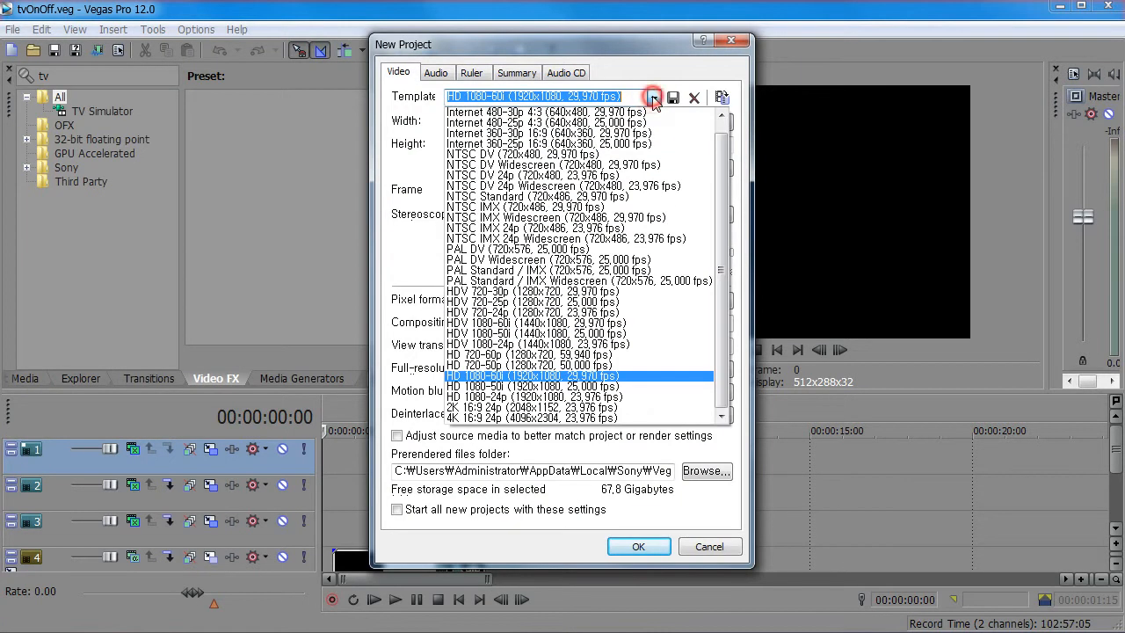
left_click(508, 313)
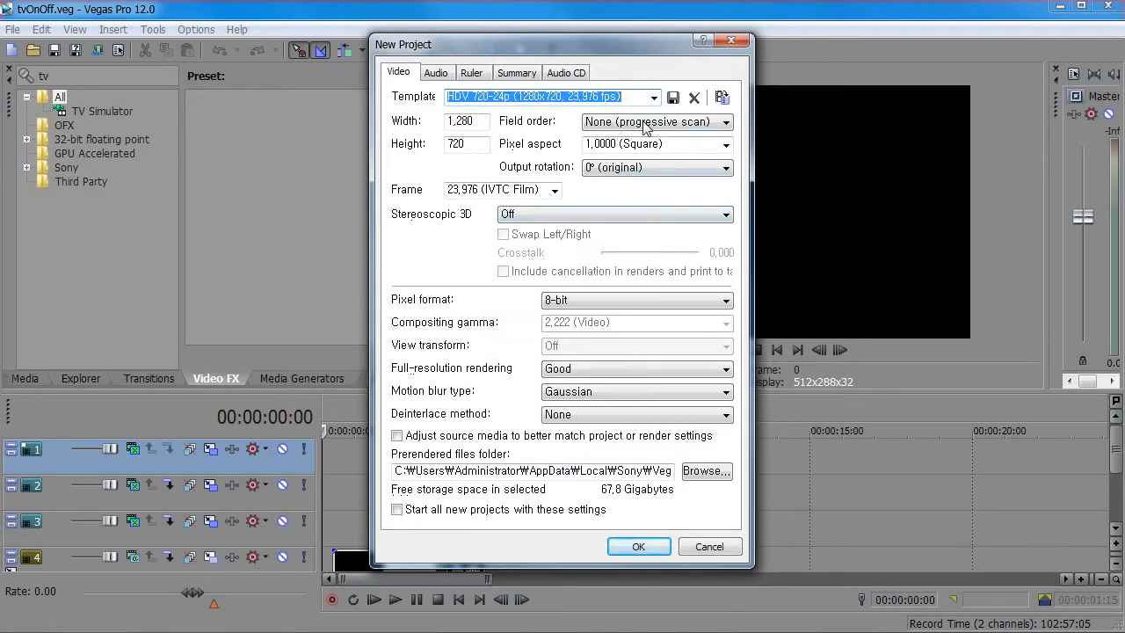
left_click(554, 189)
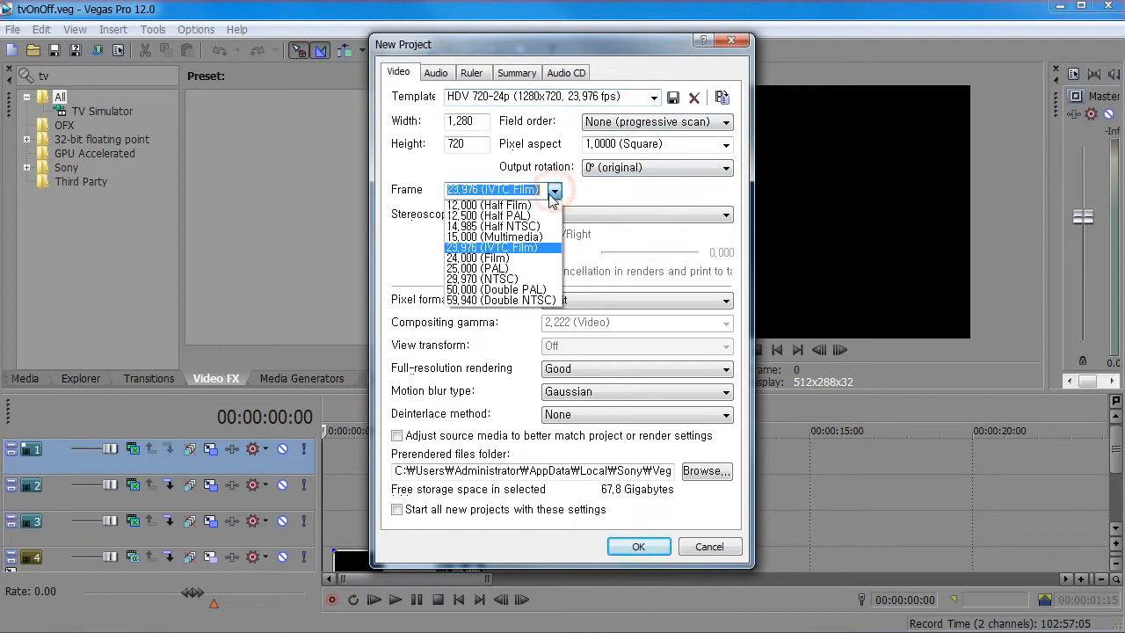
left_click(474, 258)
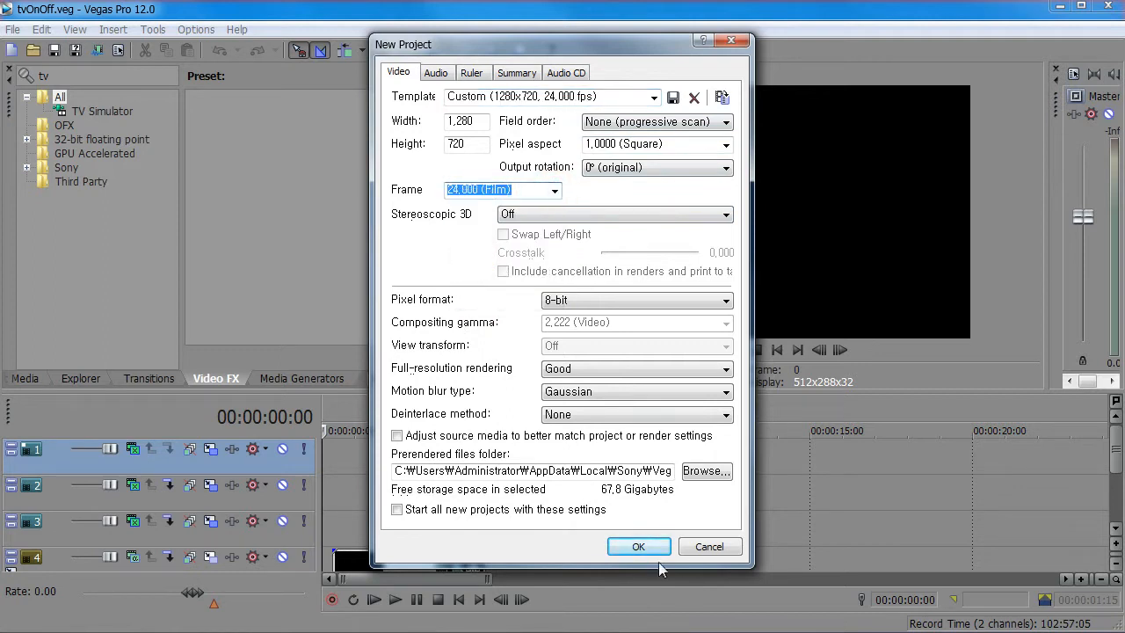
left_click(639, 547)
key("space")
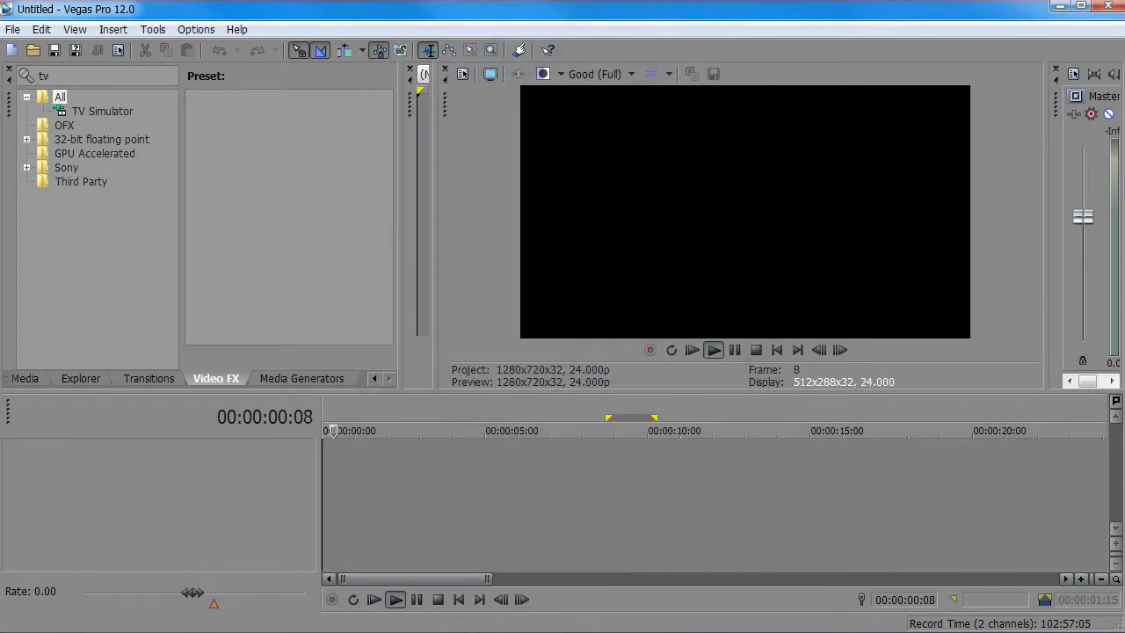
key("Return")
left_click_drag(339, 451, 272, 430)
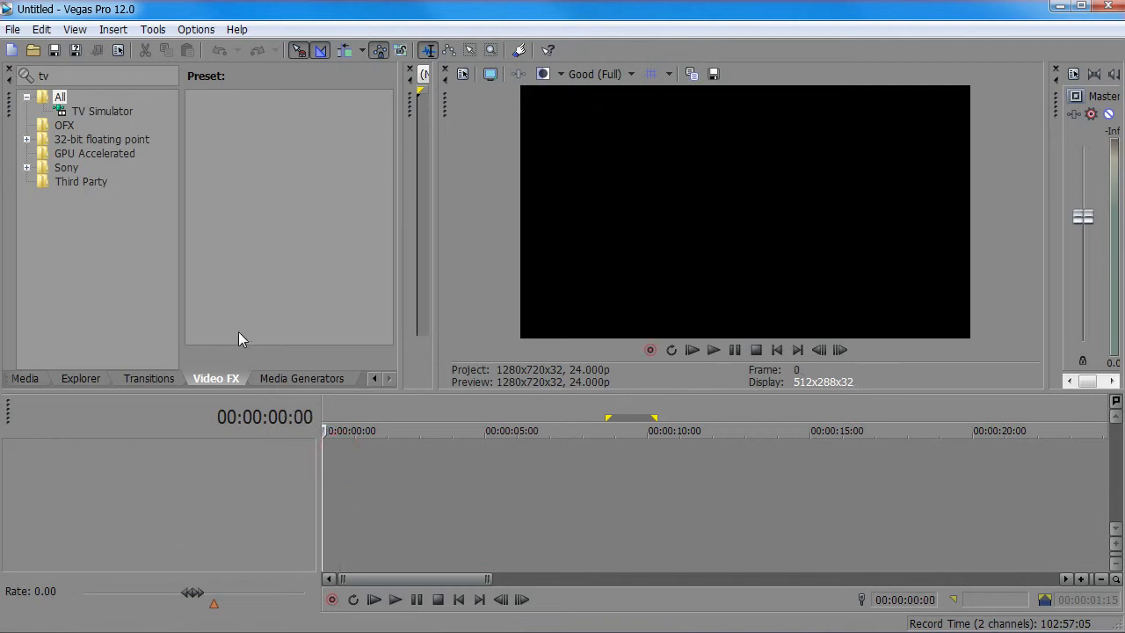
Step: Add a black Solid Color generated clip at the start of the timeline and place the cursor over it
left_click(300, 382)
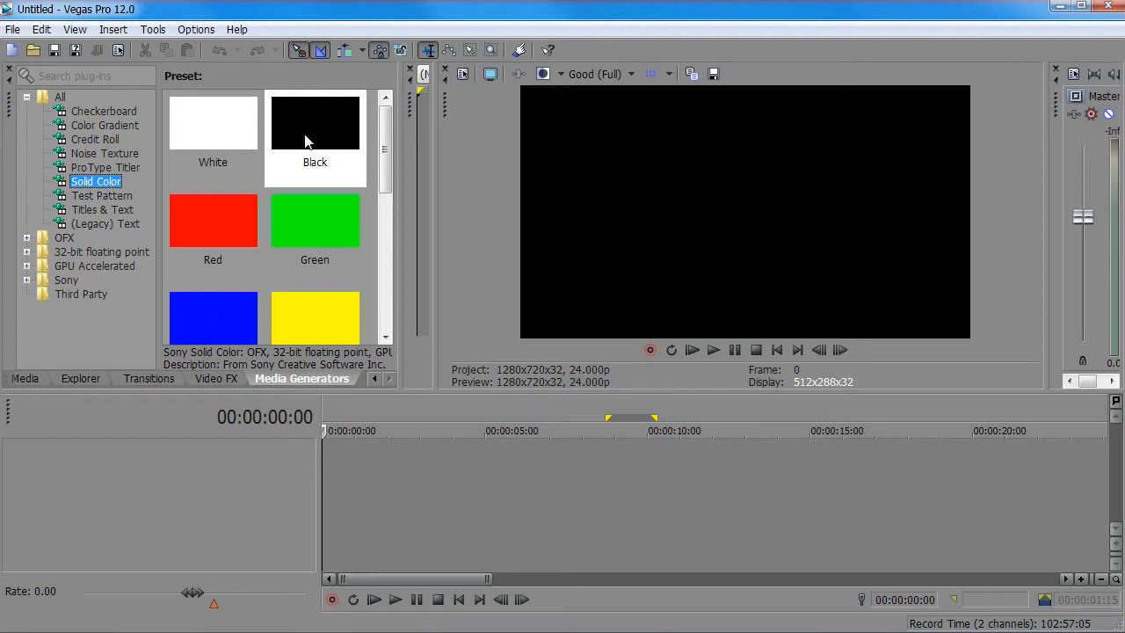
left_click_drag(312, 125, 334, 447)
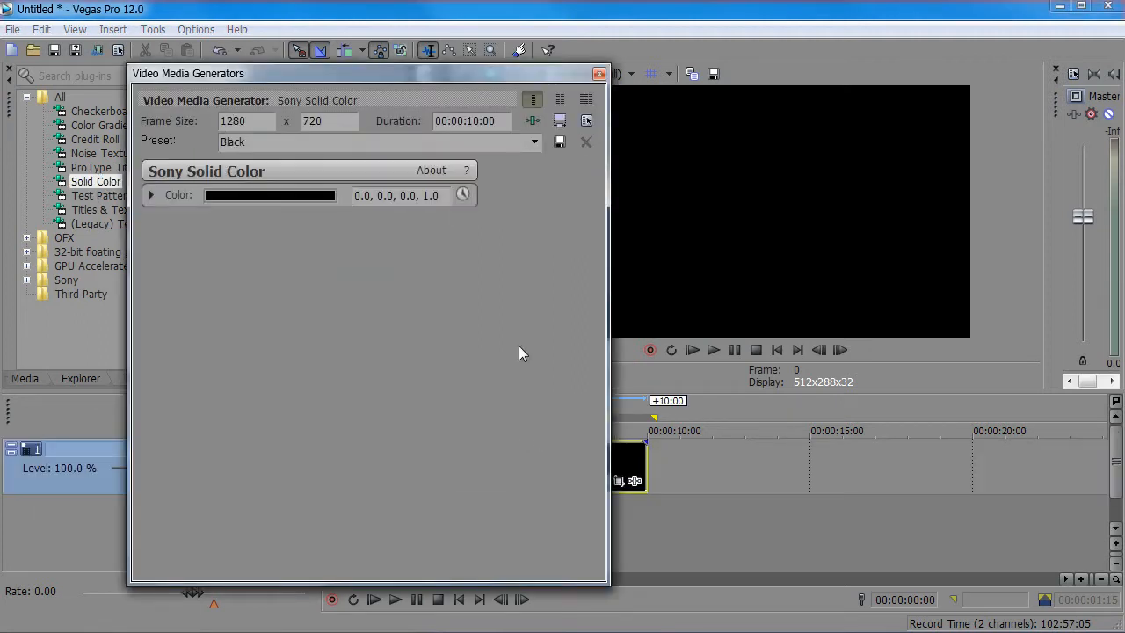
left_click(599, 72)
left_click(377, 465)
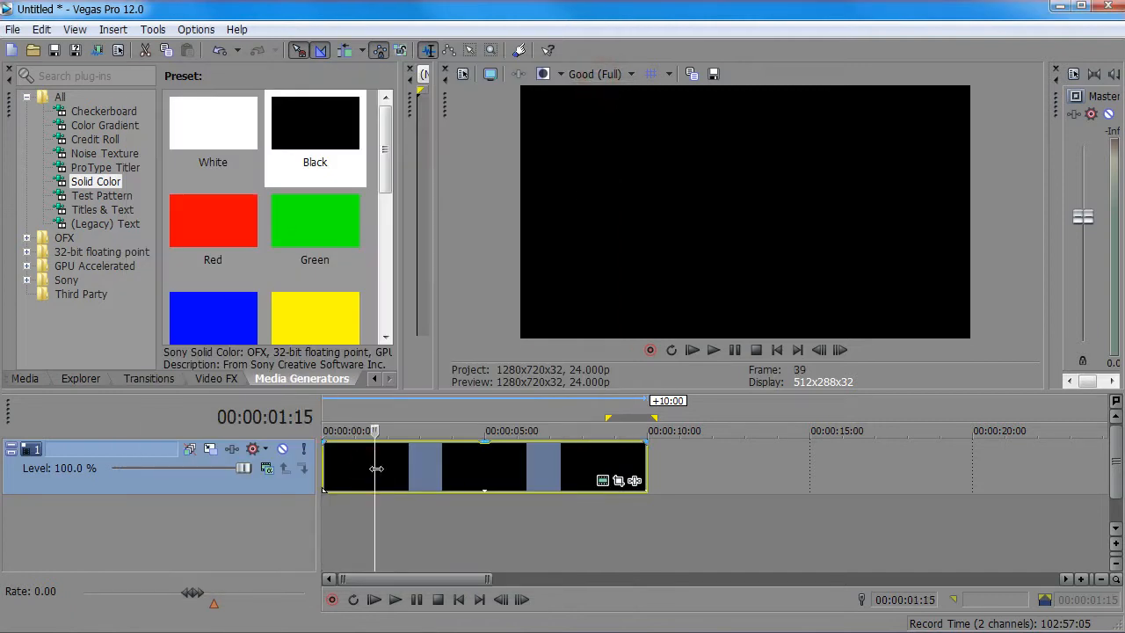
left_click(368, 465)
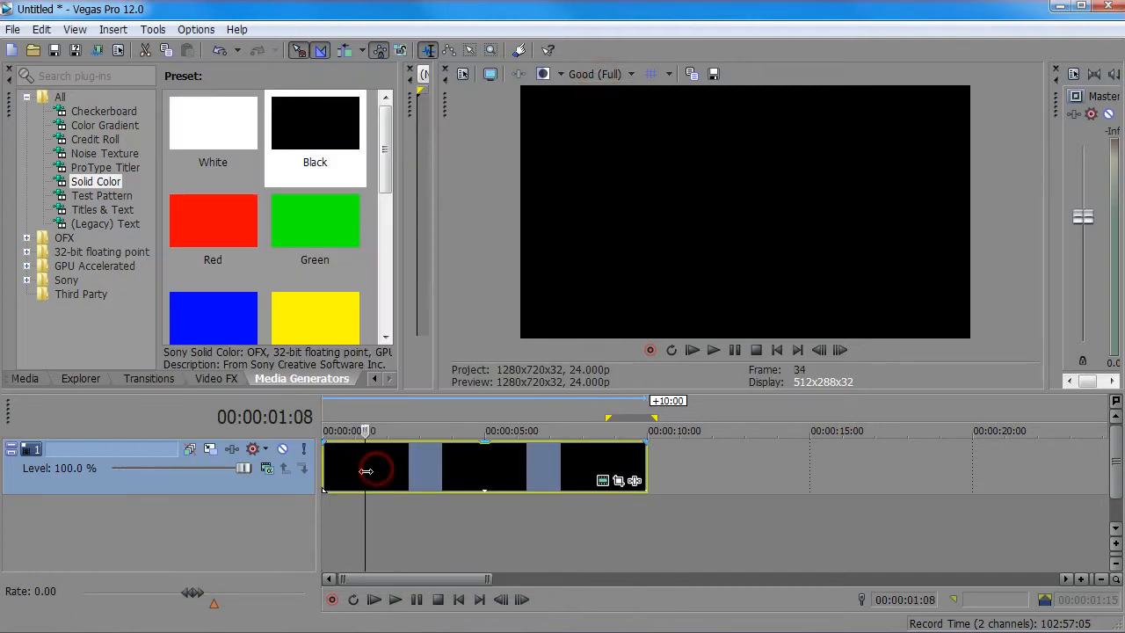
Step: Apply the TV Simulator video effect to the black clip and play it back to preview the default look
left_click(212, 380)
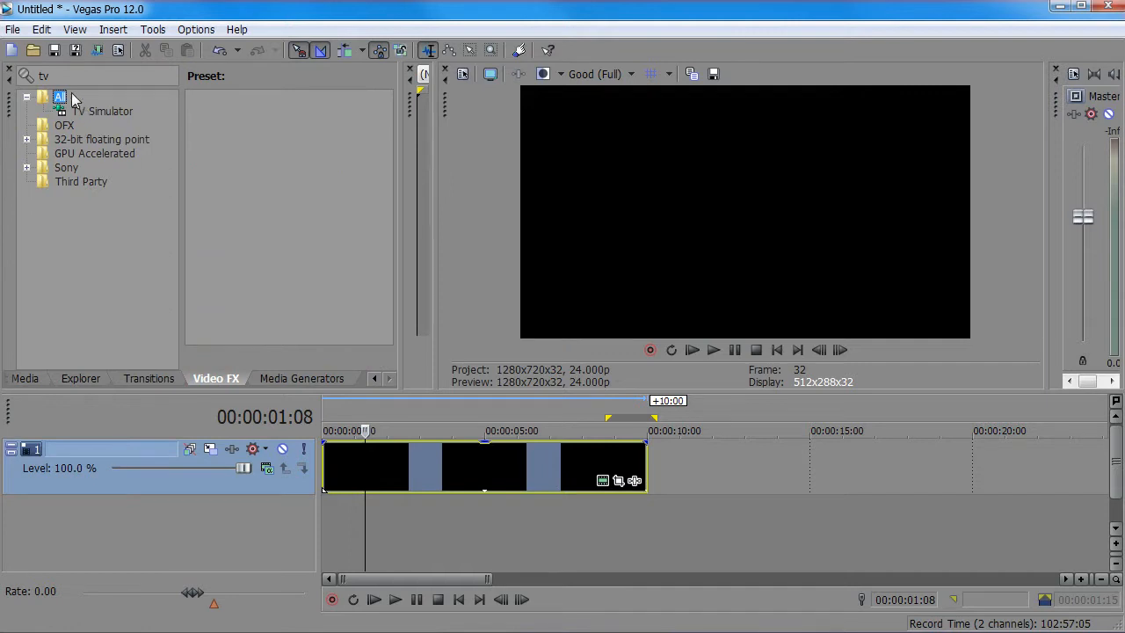
left_click(70, 78)
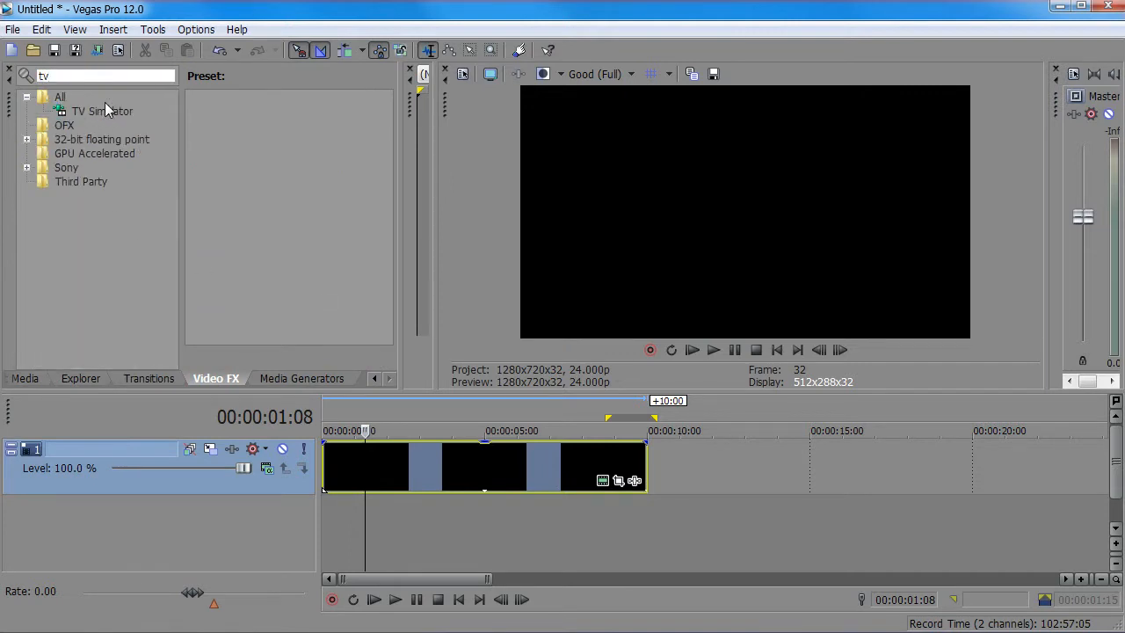
left_click(100, 112)
left_click_drag(367, 387, 482, 479)
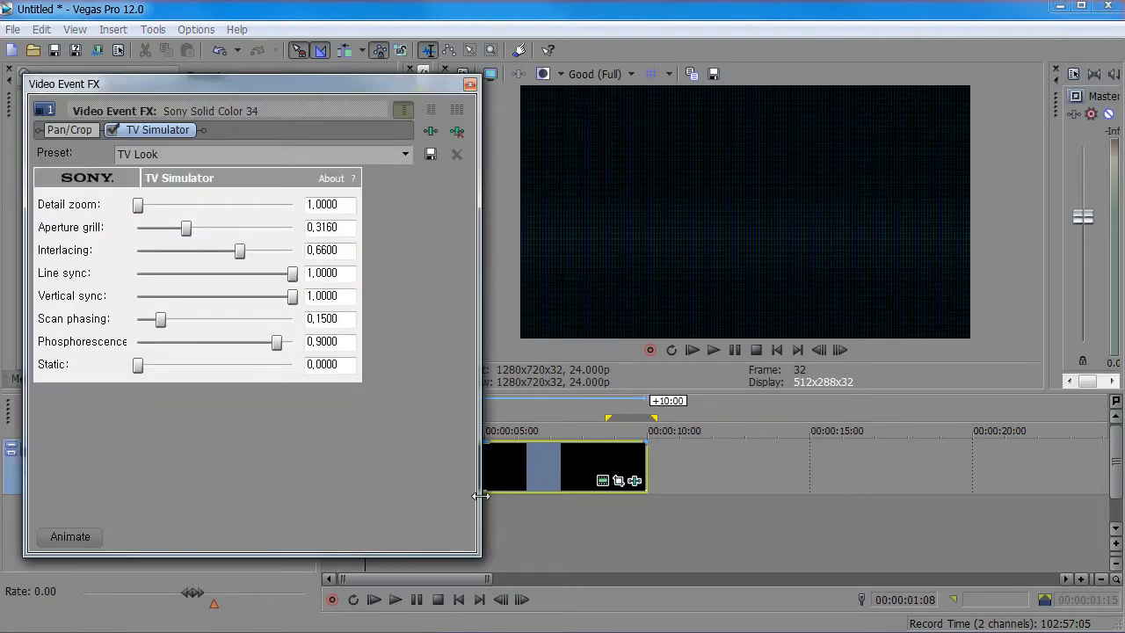
left_click_drag(475, 554, 432, 410)
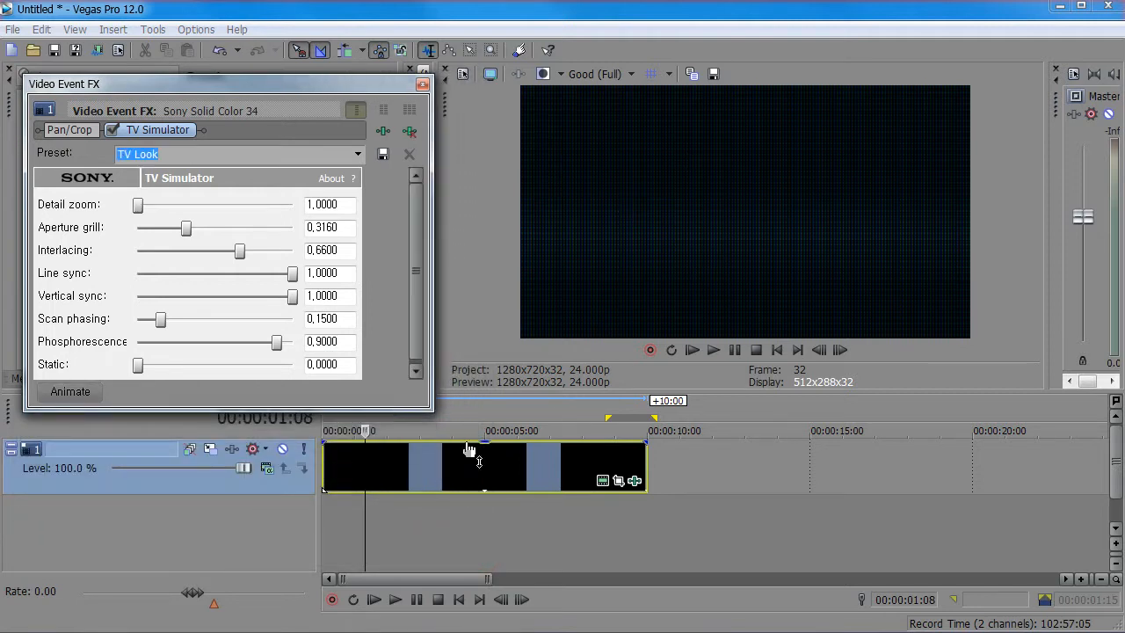
left_click_drag(366, 473, 339, 476)
key("space")
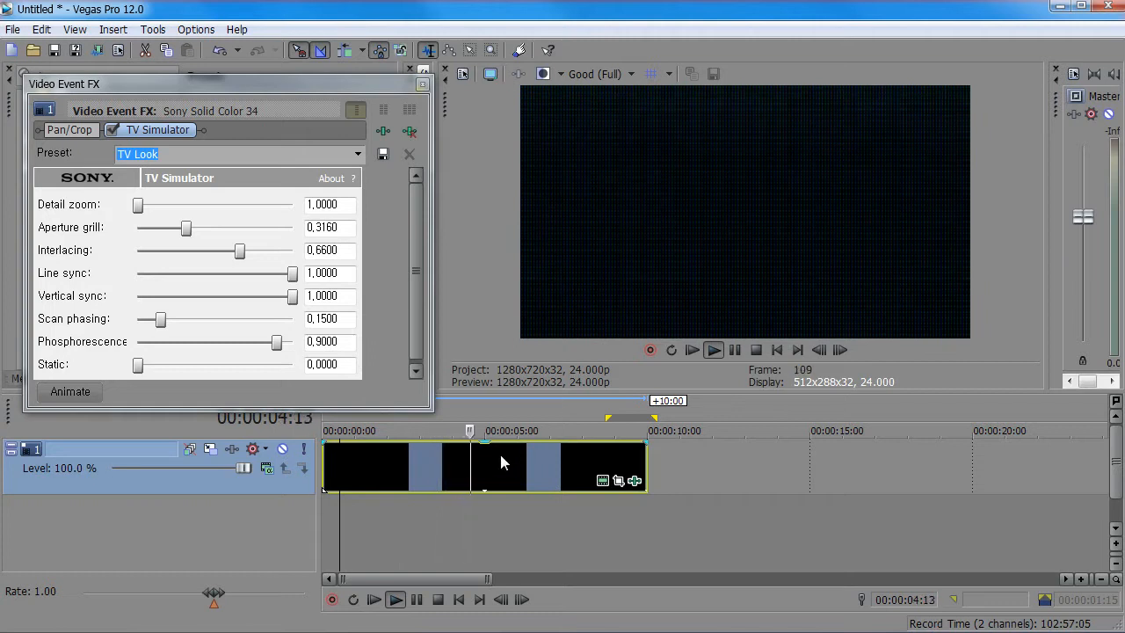
key("space")
left_click_drag(339, 472, 369, 469)
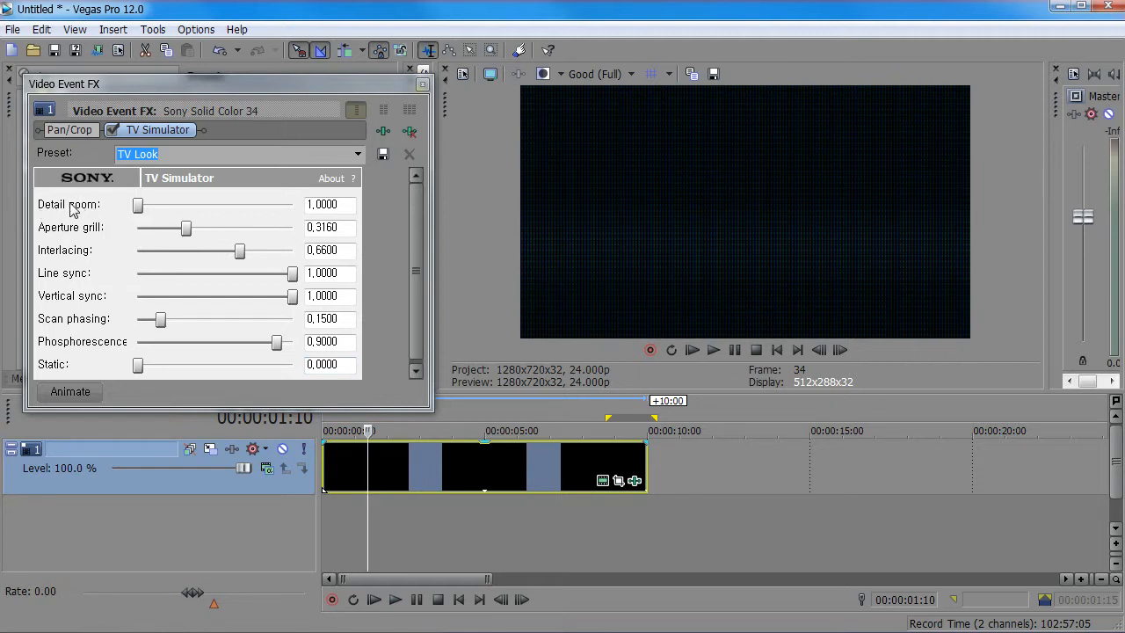
Step: Try raising the TV Simulator's Detail zoom to 4.0000 and return it to 1.0000
left_click_drag(139, 205, 249, 214)
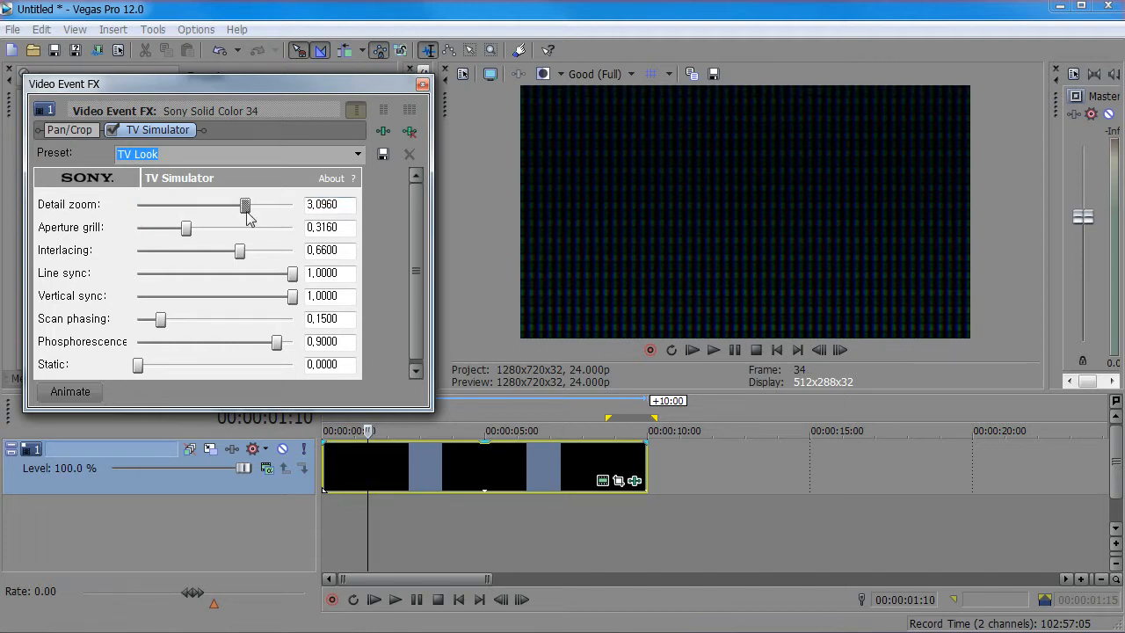
left_click_drag(247, 211, 296, 208)
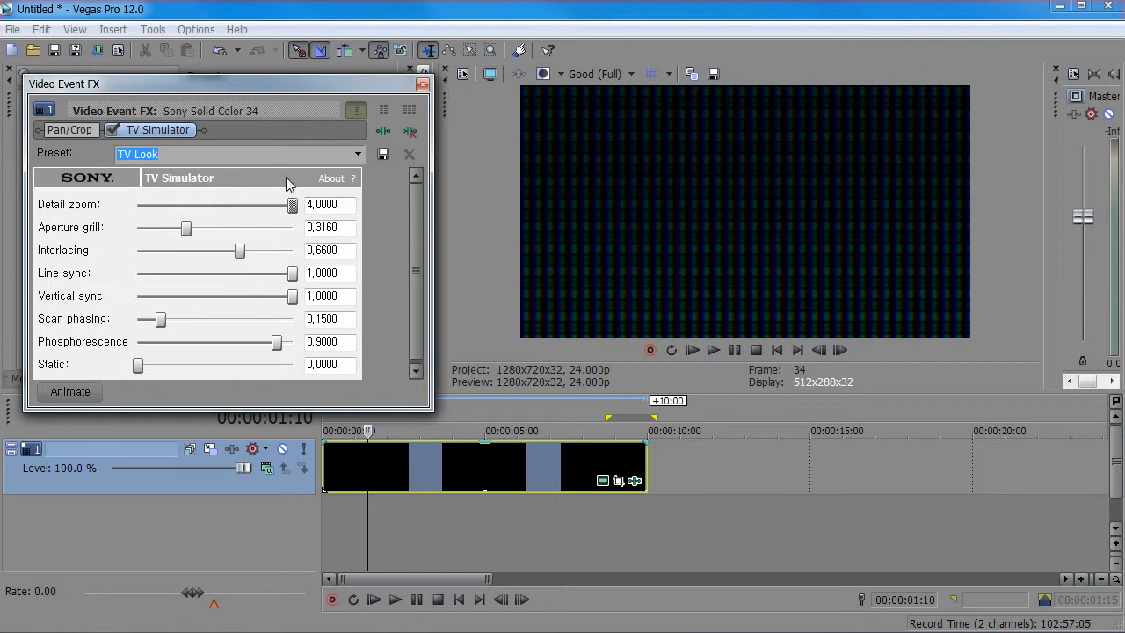
left_click_drag(292, 205, 134, 209)
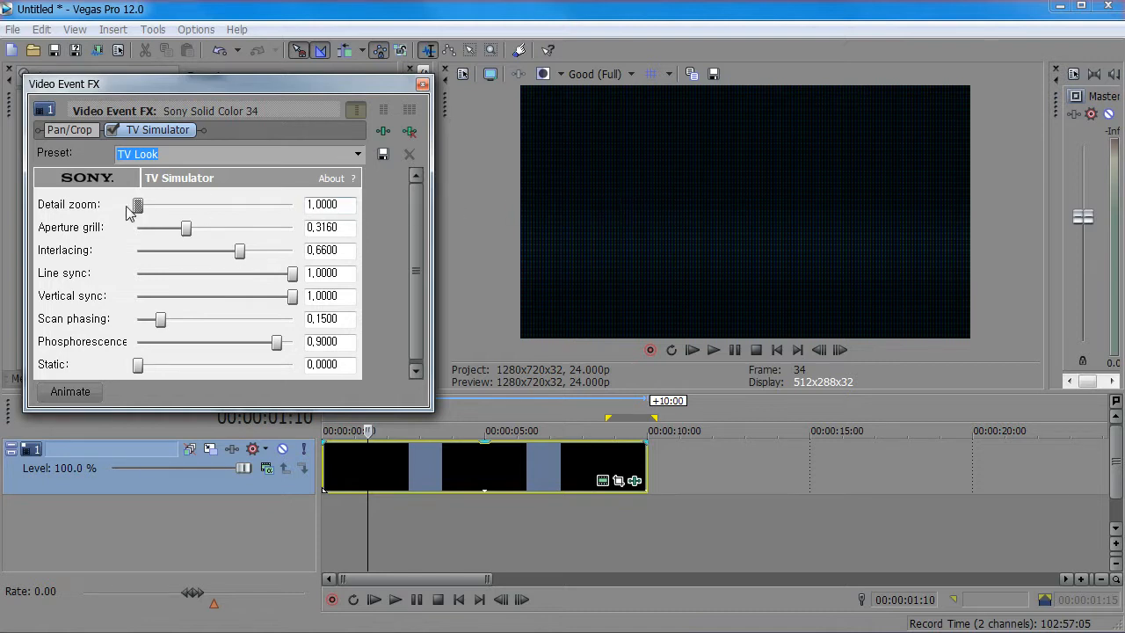
left_click_drag(138, 208, 1, 209)
left_click_drag(138, 205, 120, 220)
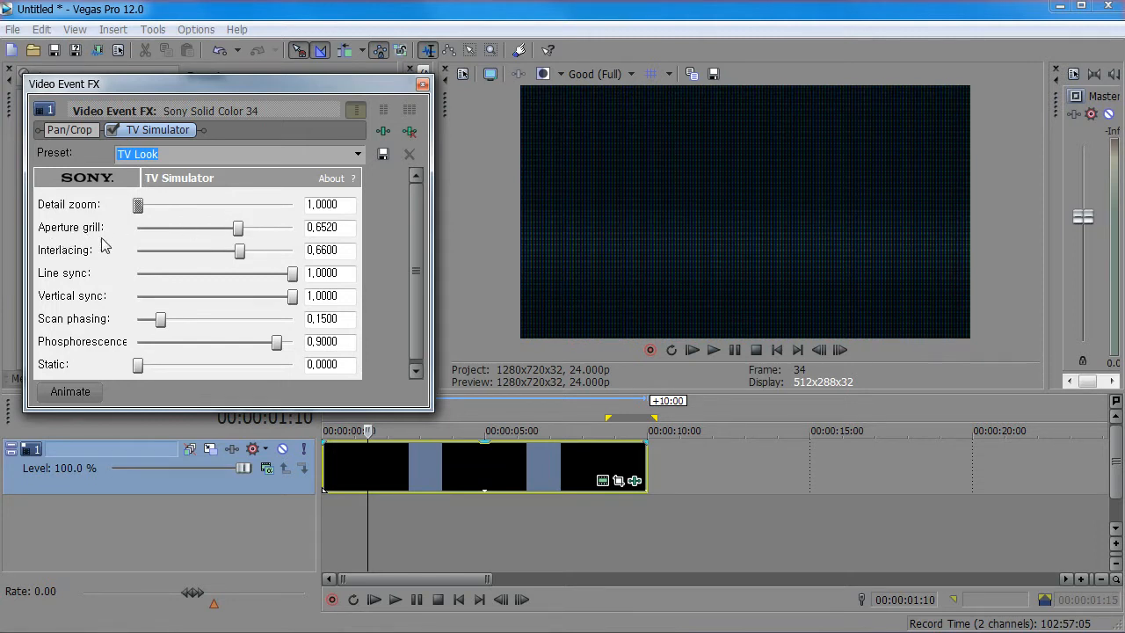
Step: Set the TV Simulator's Aperture grill to 0.8220 and Interlacing to 1.0000
left_click(238, 230)
left_click_drag(237, 230, 126, 261)
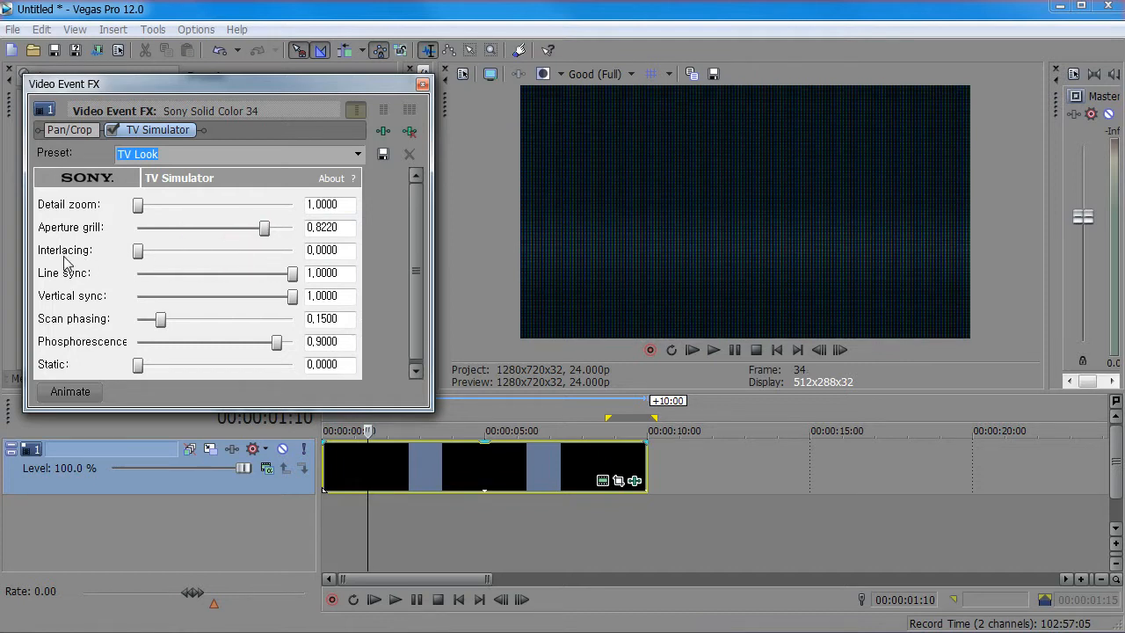
left_click_drag(138, 253, 228, 258)
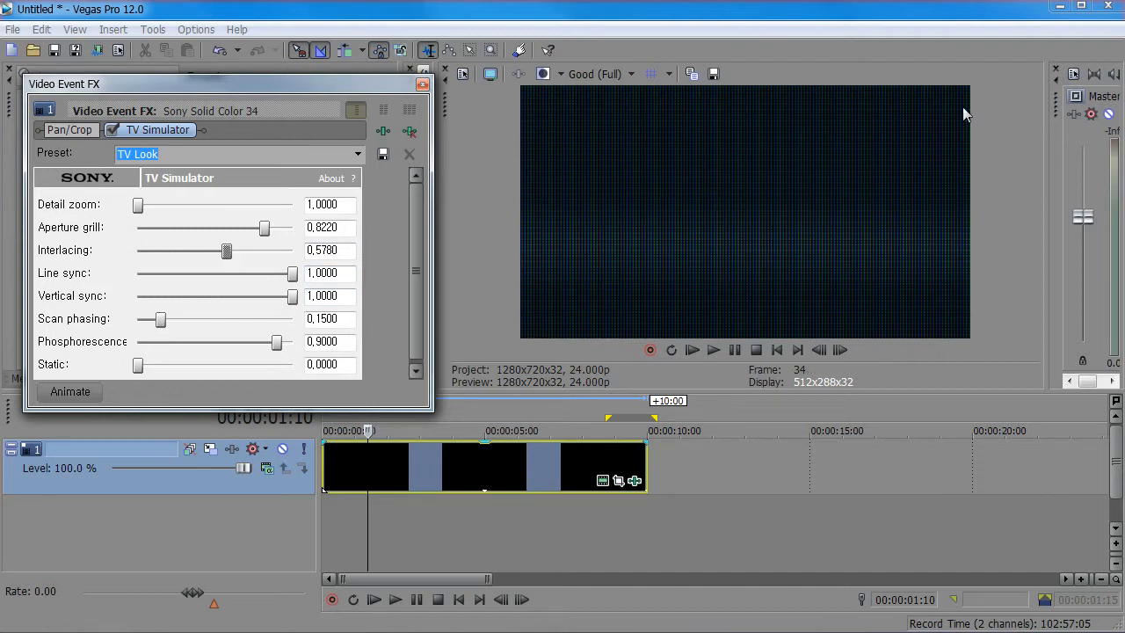
left_click_drag(228, 250, 272, 253)
left_click_drag(269, 250, 302, 263)
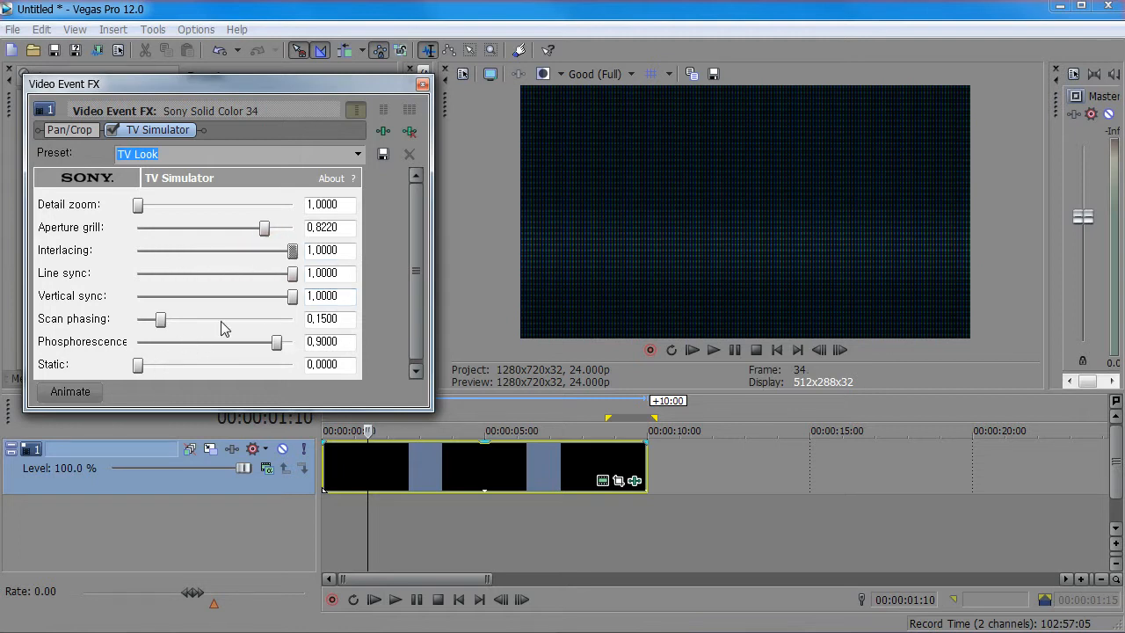
Step: Set Phosphorescence to 1.0000, Static to 0.9020 and Interlacing to 0.0000 in the TV Simulator effect
mouse_move(279, 349)
left_mouse_down()
mouse_move(227, 346)
mouse_move(299, 346)
left_mouse_up()
left_click_drag(143, 365, 266, 366)
left_click(294, 252)
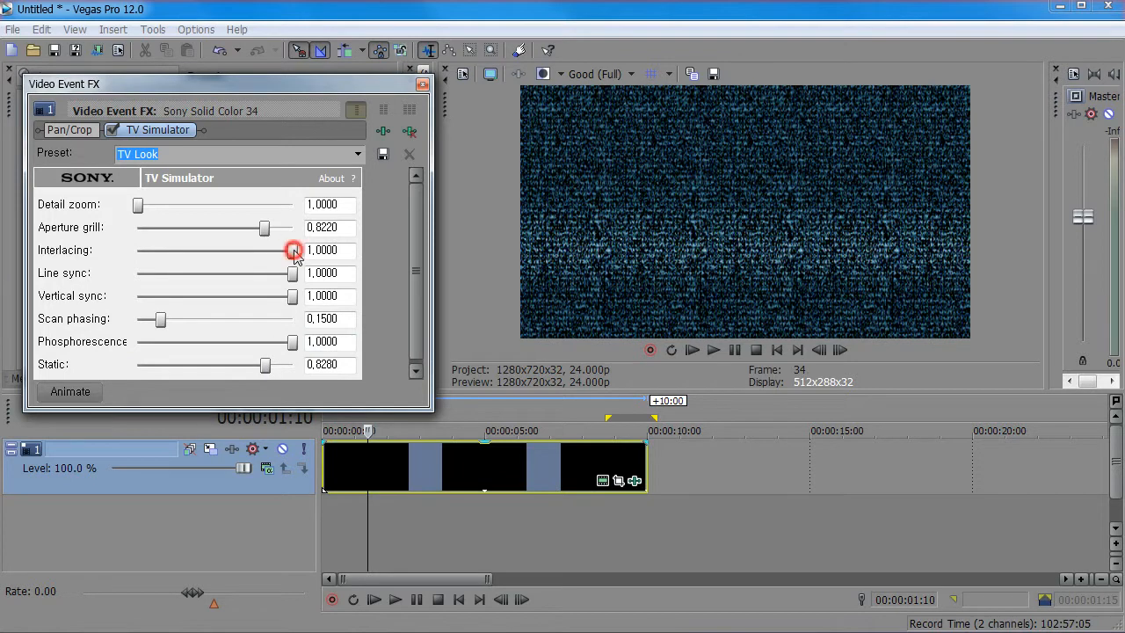
left_click_drag(294, 252, 121, 261)
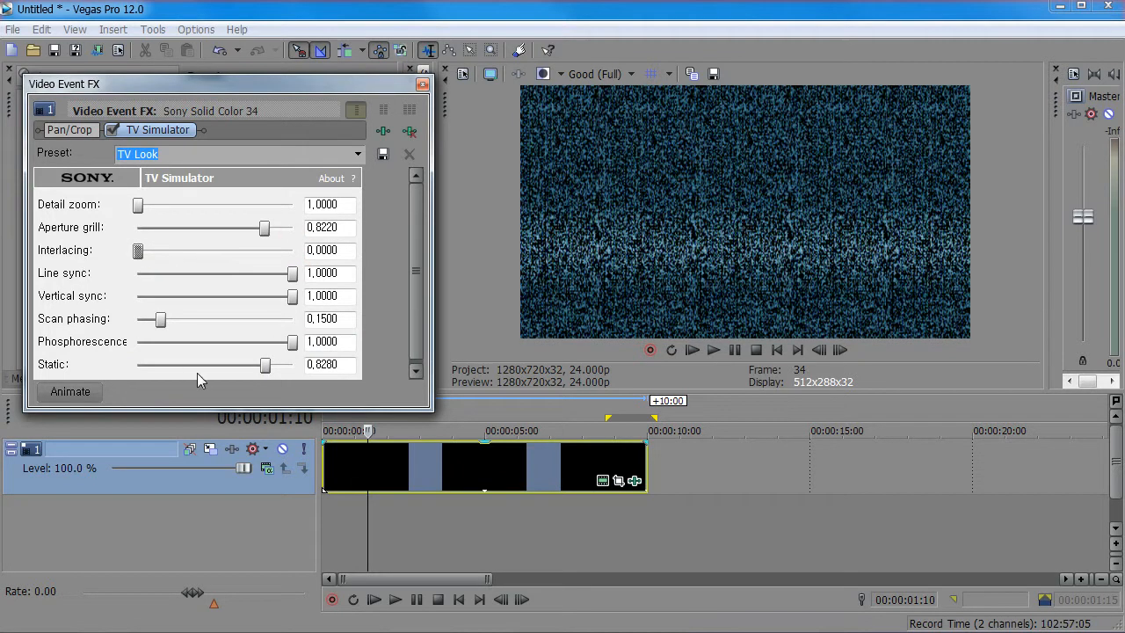
left_click_drag(266, 365, 278, 365)
Step: Set the TV Simulator's Detail zoom to 2.7540 and raise Interlacing to 1.0000
left_click_drag(138, 205, 228, 208)
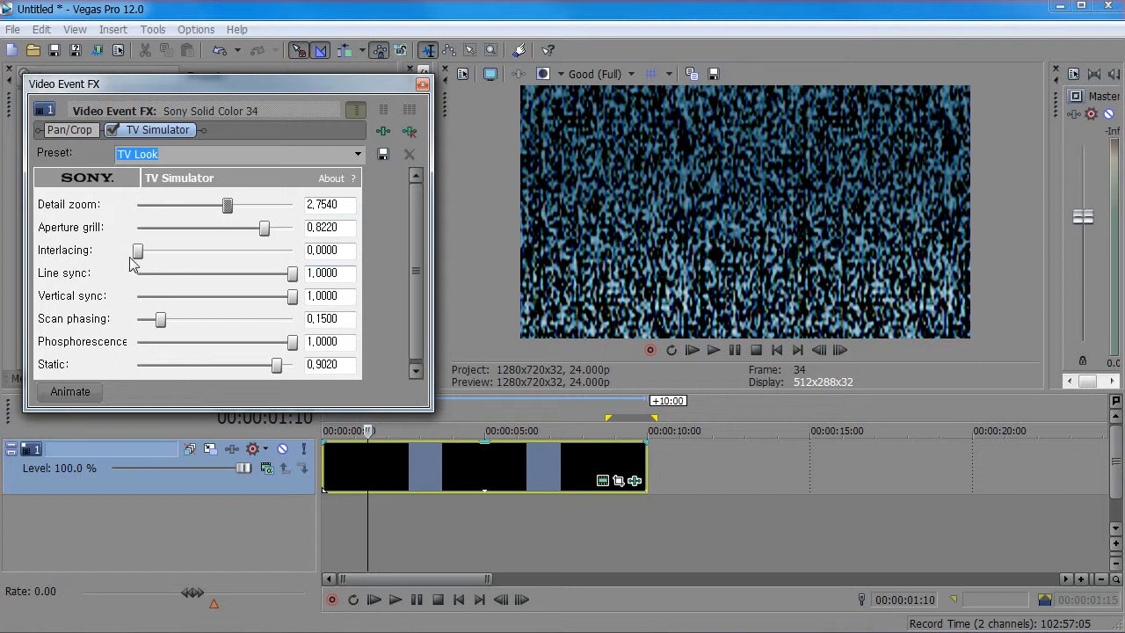
left_click_drag(138, 251, 300, 256)
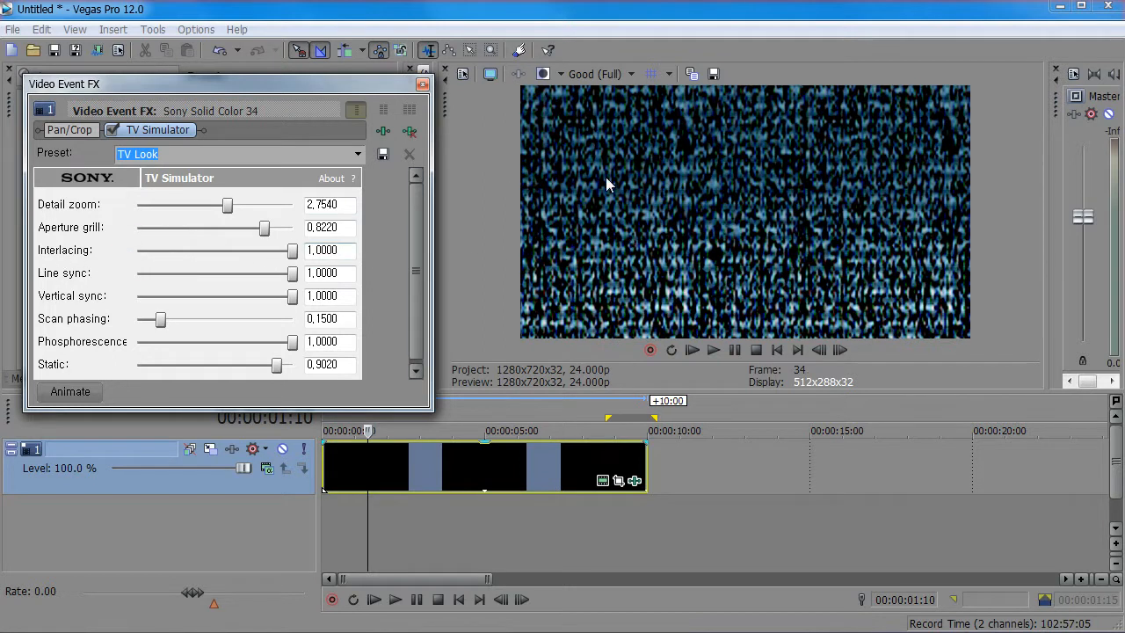
Step: Set the TV Simulator's Phosphorescence to 0.3960, Static to 1.0000 and Detail zoom to 1.0000
left_click_drag(299, 346, 199, 351)
left_click_drag(274, 374, 304, 368)
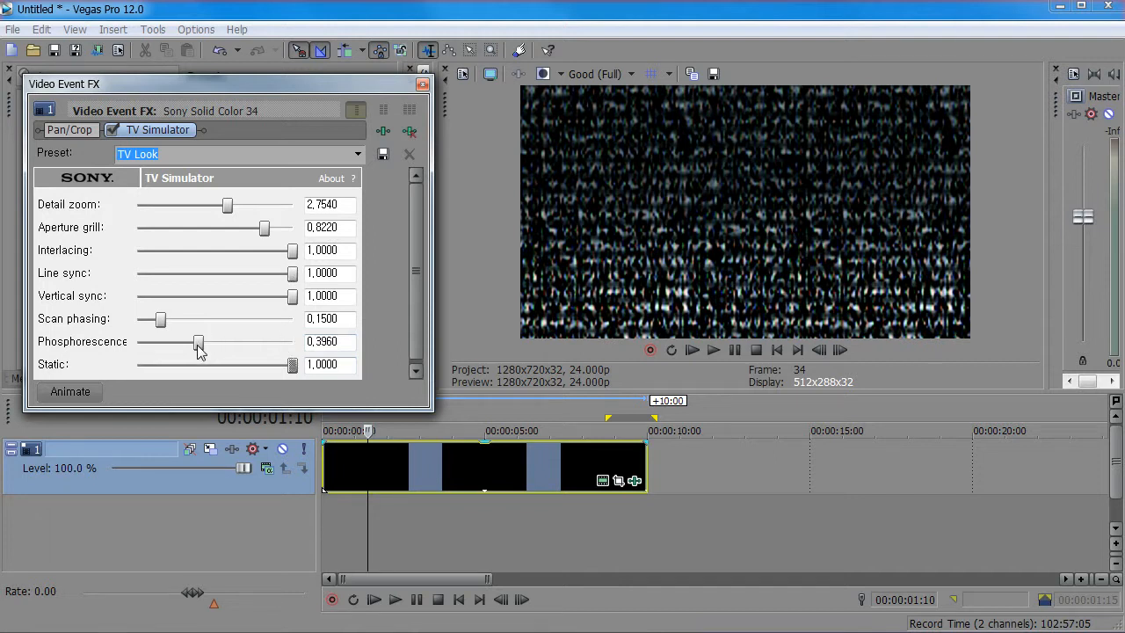
left_click_drag(292, 368, 303, 334)
left_click_drag(228, 205, 131, 242)
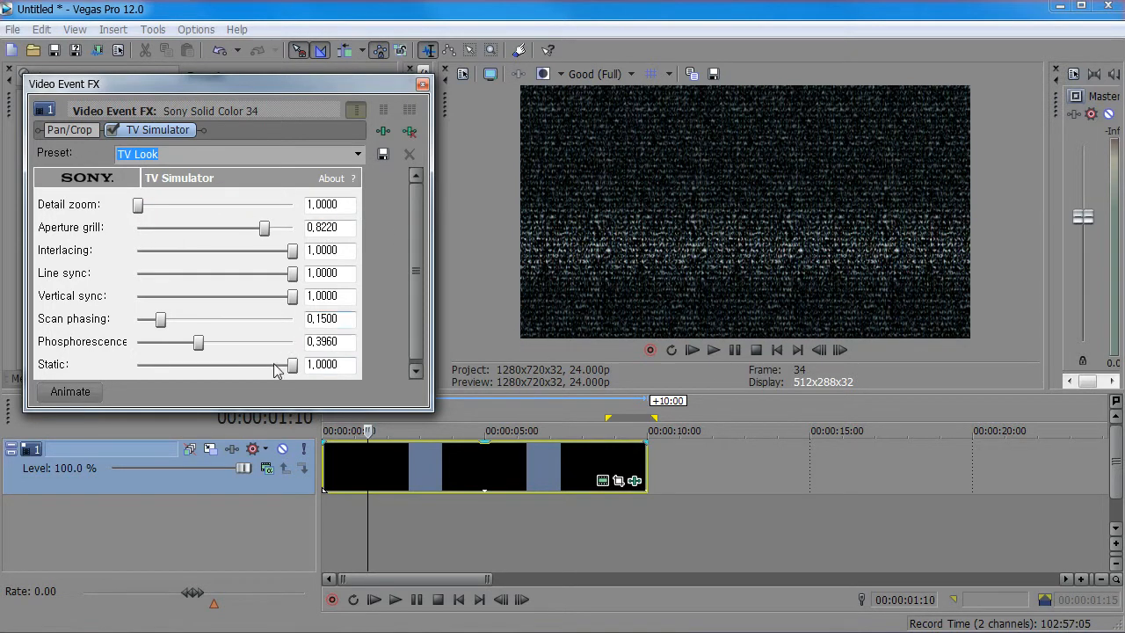
Step: Set Interlacing to 0.6920 after trying 0.0000, and try Line sync at 0.6360 before resetting it to 1.0000
left_click_drag(293, 252, 70, 262)
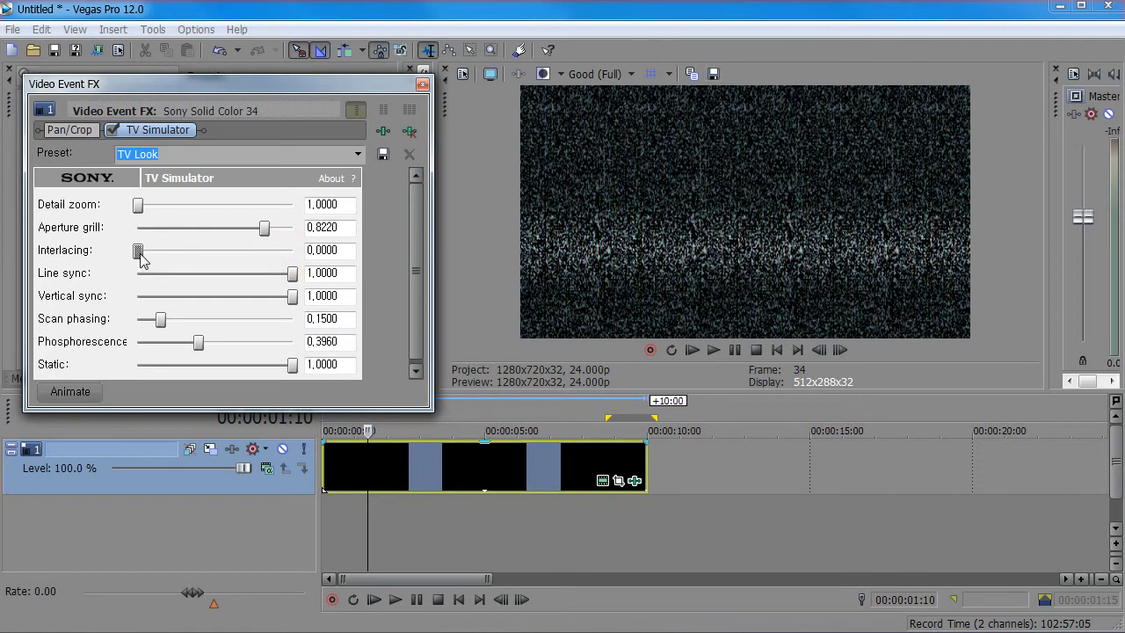
left_click_drag(138, 251, 246, 264)
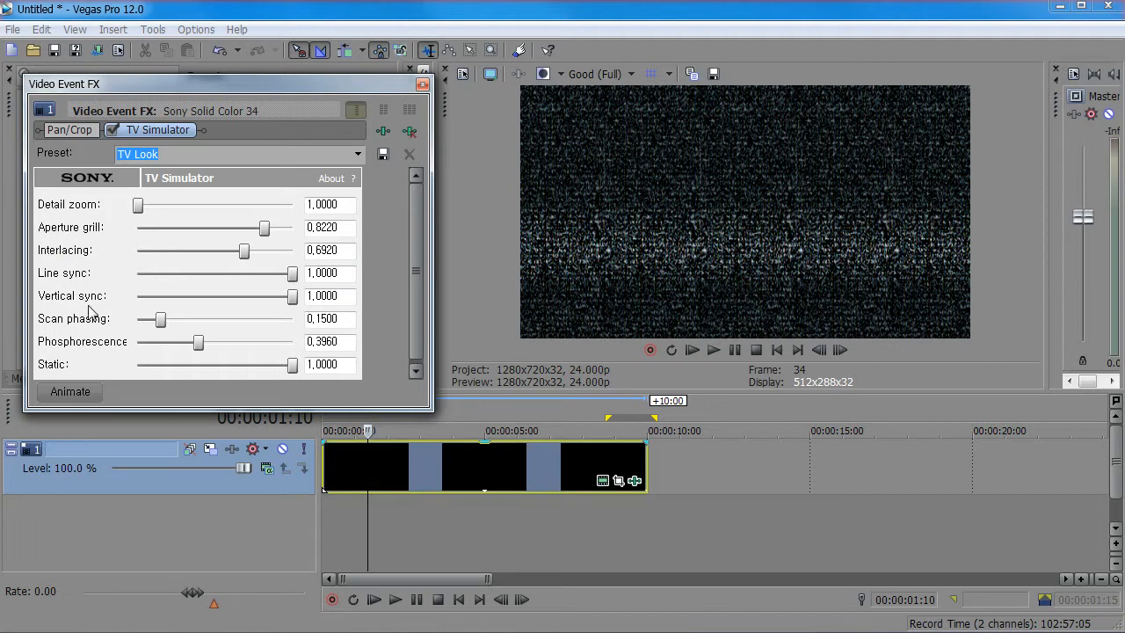
left_click_drag(296, 277, 320, 304)
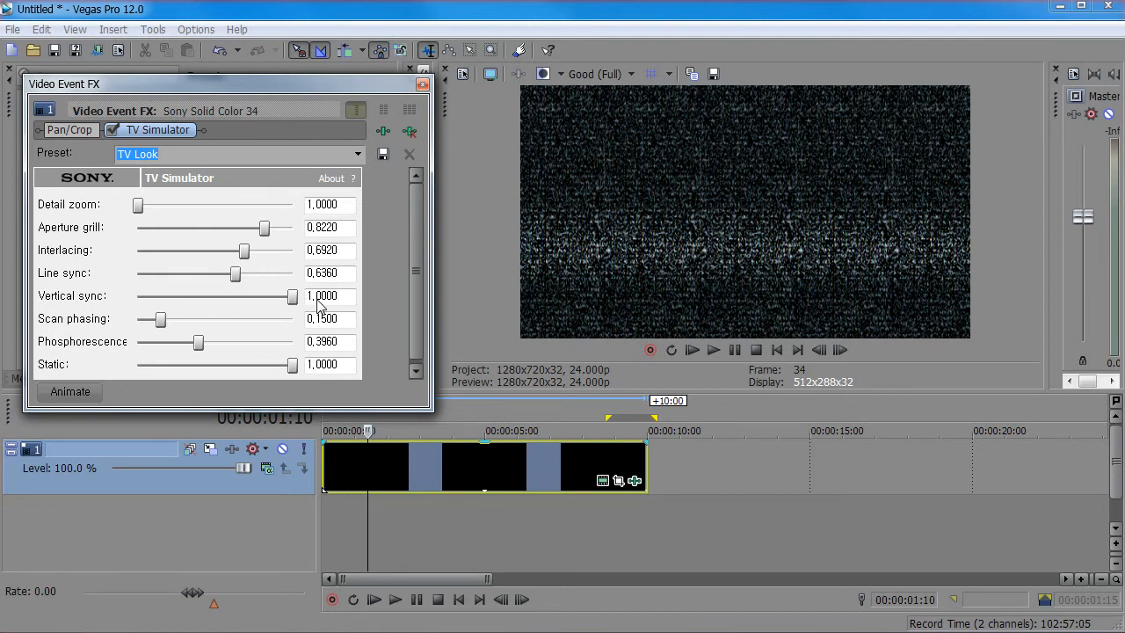
double_click(237, 274)
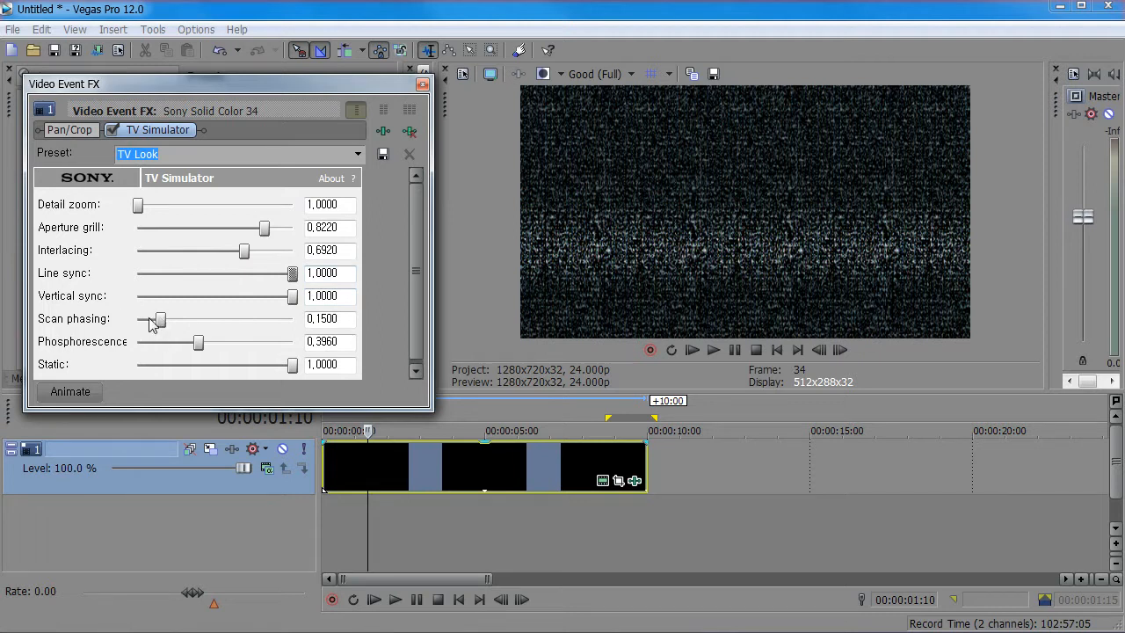
Step: Try the TV Simulator's Scan phasing at 0.6180 and 0.7840, and play back the clip to check the scan band
left_click_drag(164, 324, 237, 327)
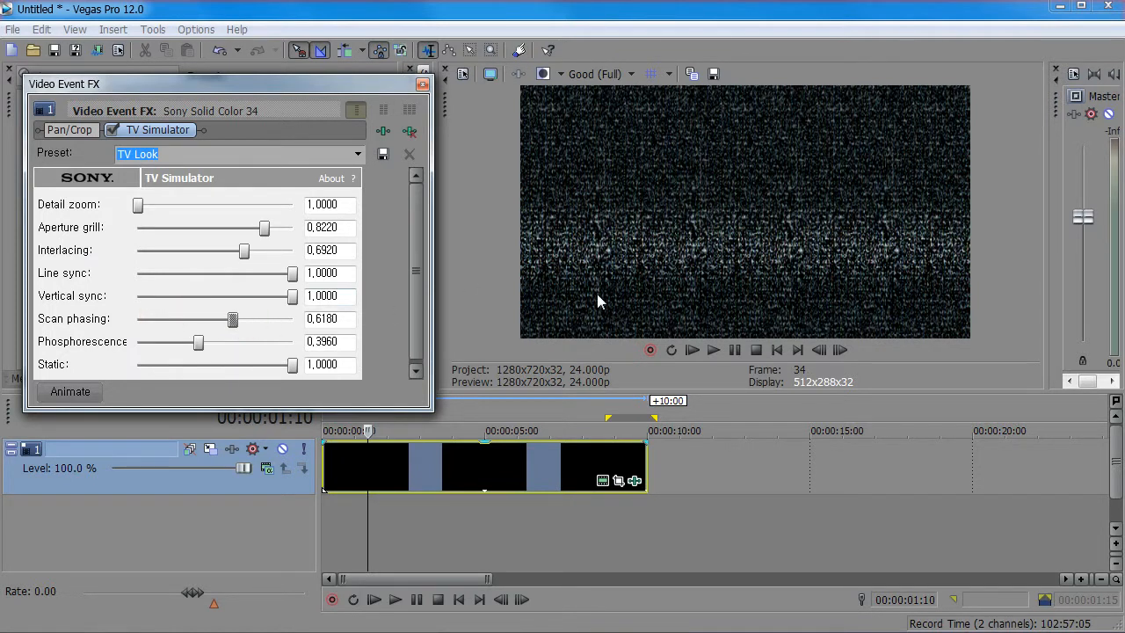
mouse_move(367, 463)
left_mouse_down()
mouse_move(391, 466)
mouse_move(370, 468)
left_mouse_up()
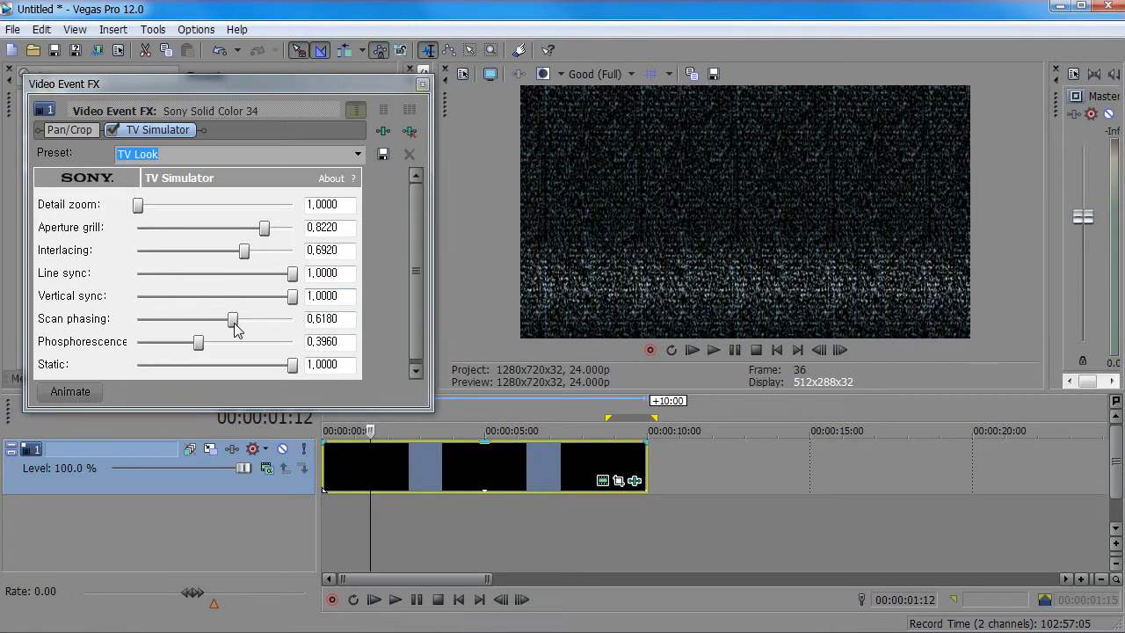
left_click_drag(232, 322, 261, 325)
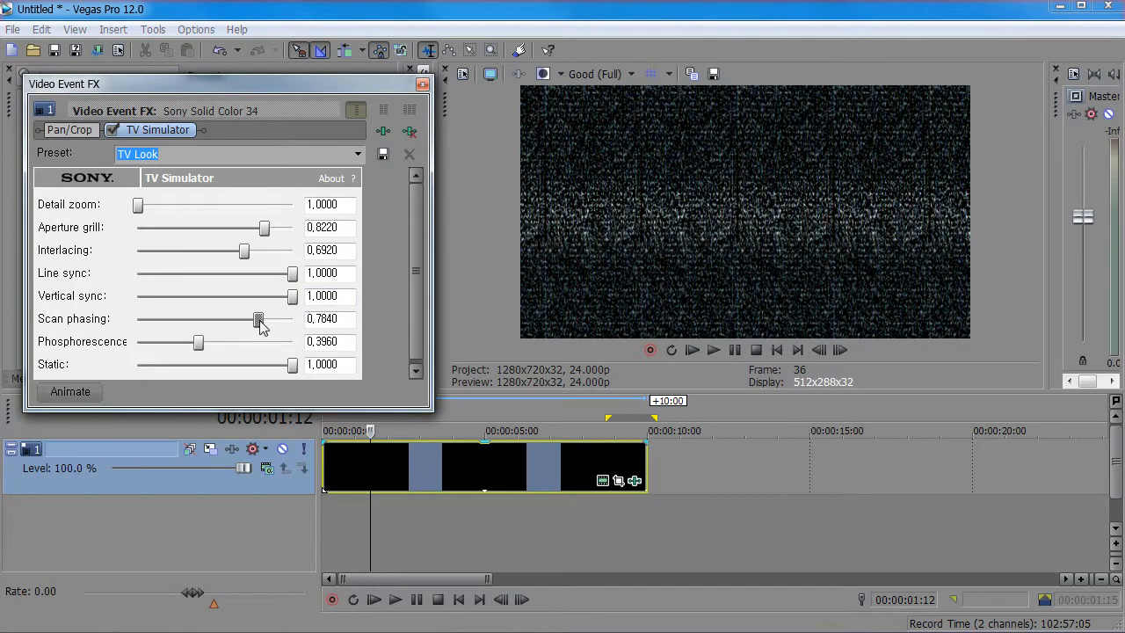
left_click(356, 462)
key("space")
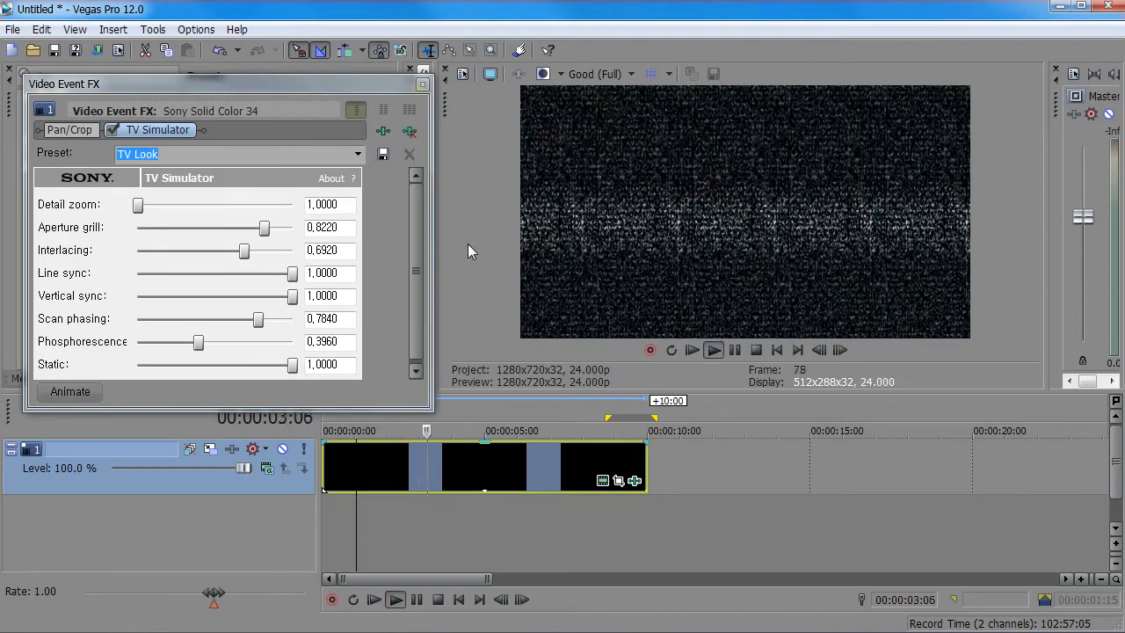
key("space")
Step: Try a low Scan phasing of 0.0560 and preview the static from near the clip's start
left_click_drag(258, 321, 146, 323)
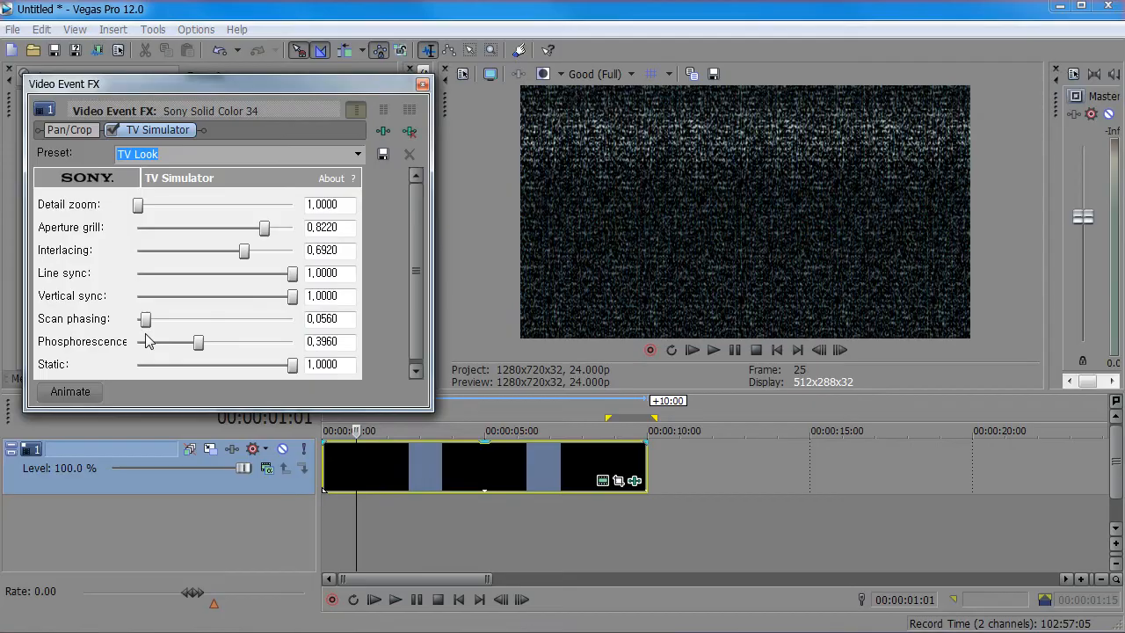
left_click(352, 460)
key("space")
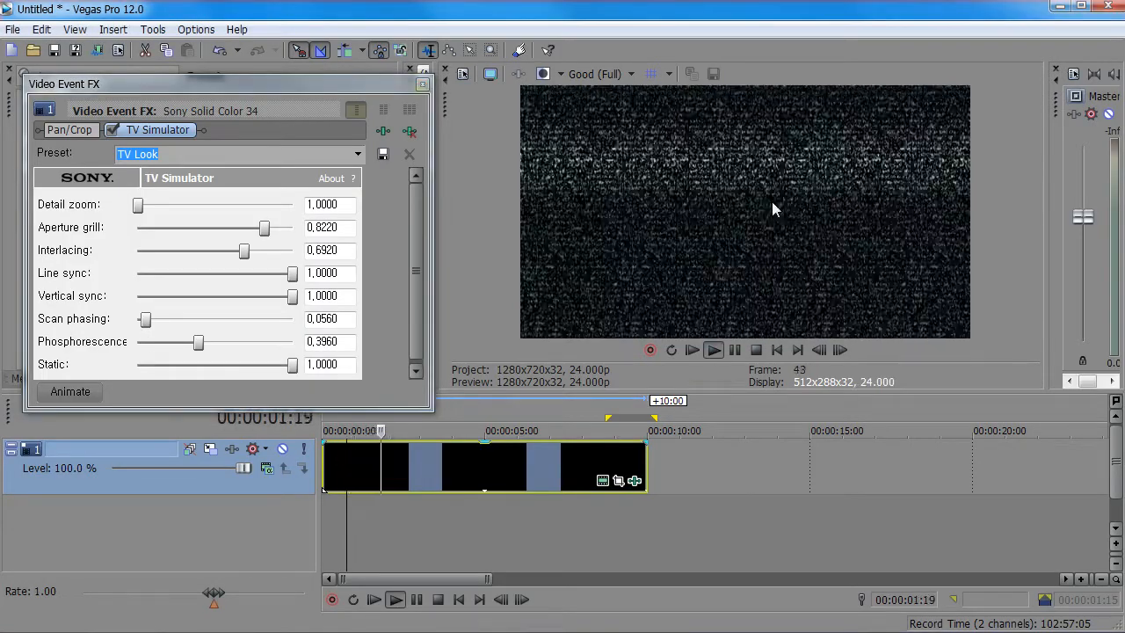
key("space")
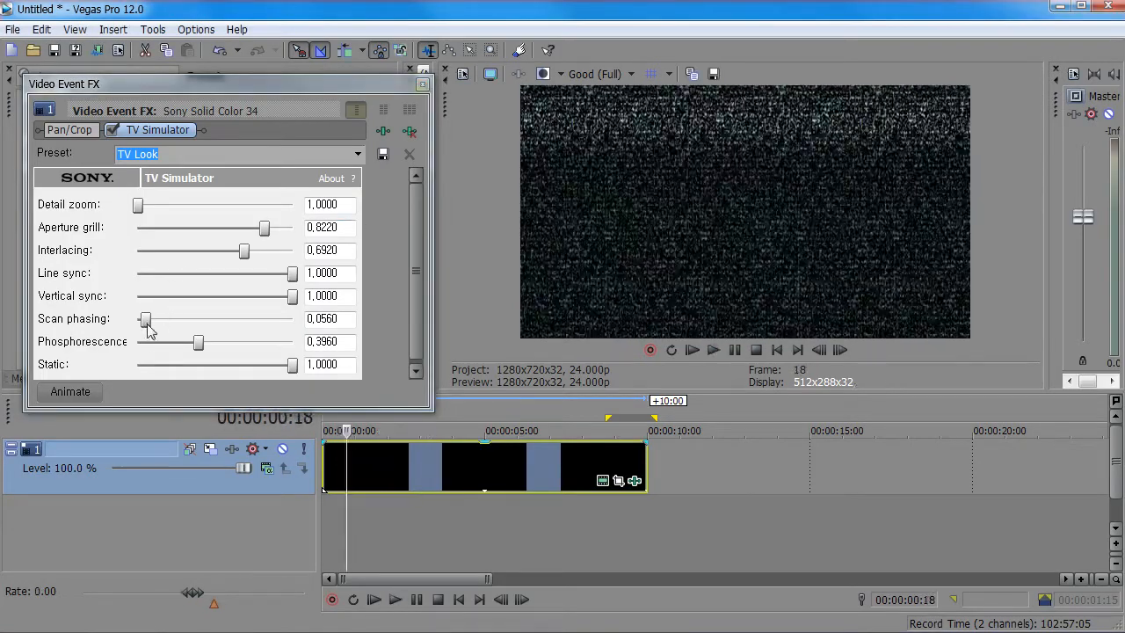
Step: Try Scan phasing at 0.0000 and play the clip briefly to judge the static without phasing
left_click_drag(146, 322, 138, 321)
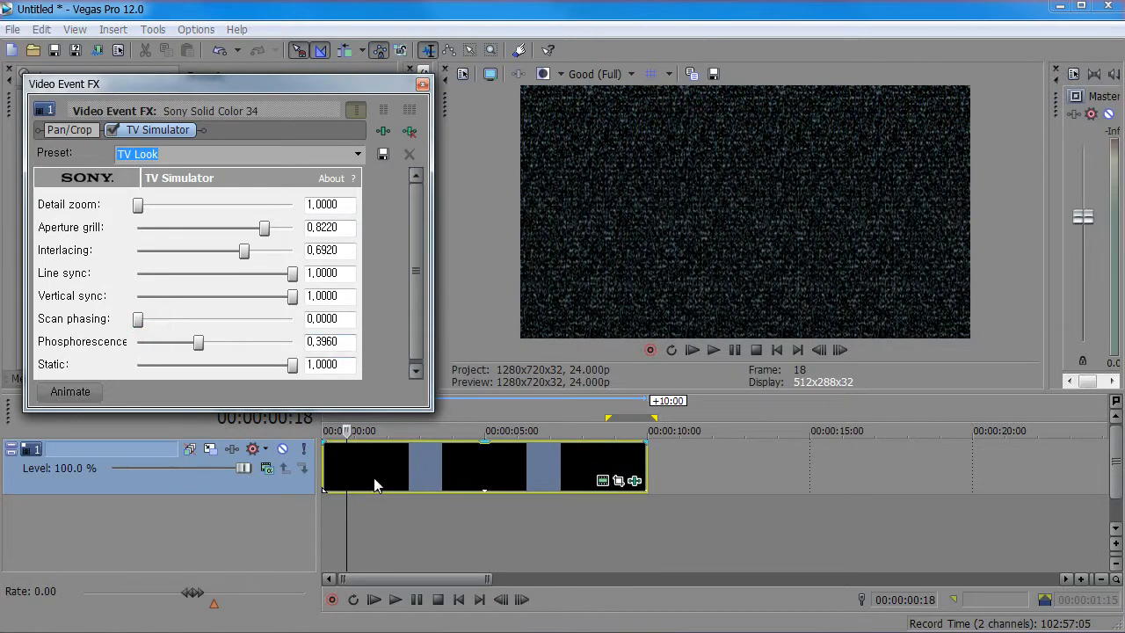
left_click(353, 462)
key("space")
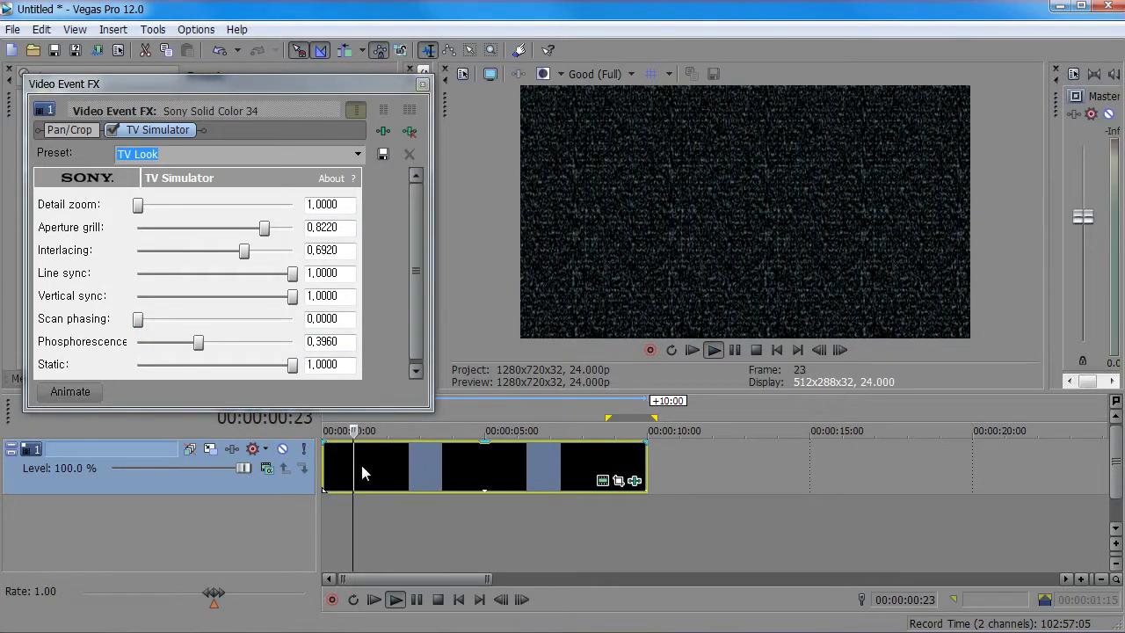
key("space")
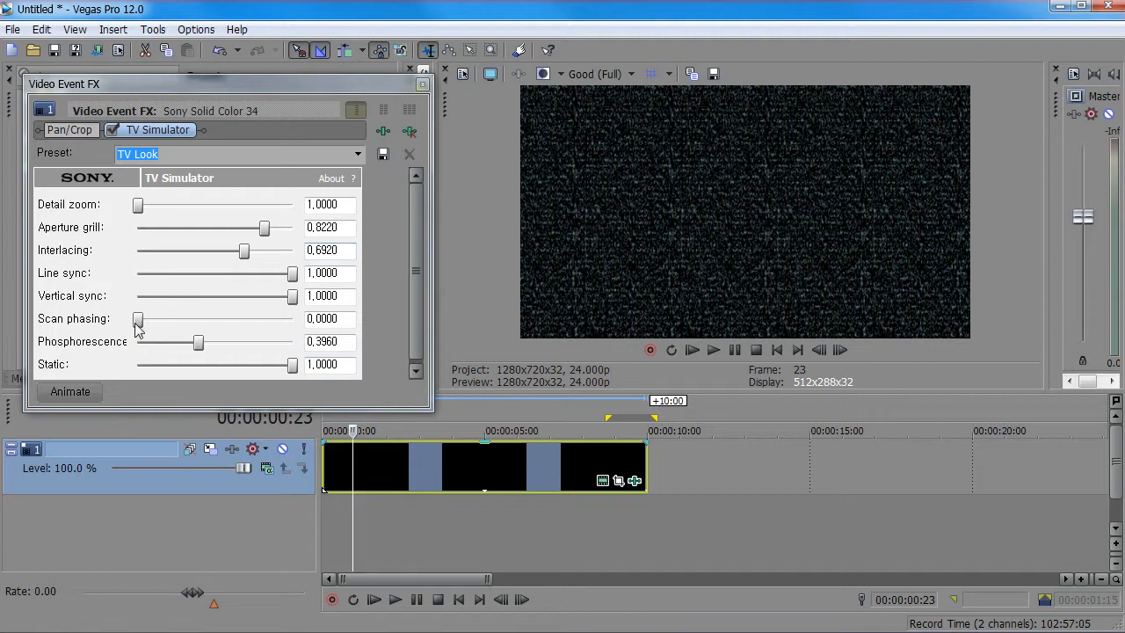
Step: Set Scan phasing to 0.2040 and, after trying Phosphorescence at both extremes, settle Phosphorescence on 0.6520
left_click_drag(138, 319, 169, 335)
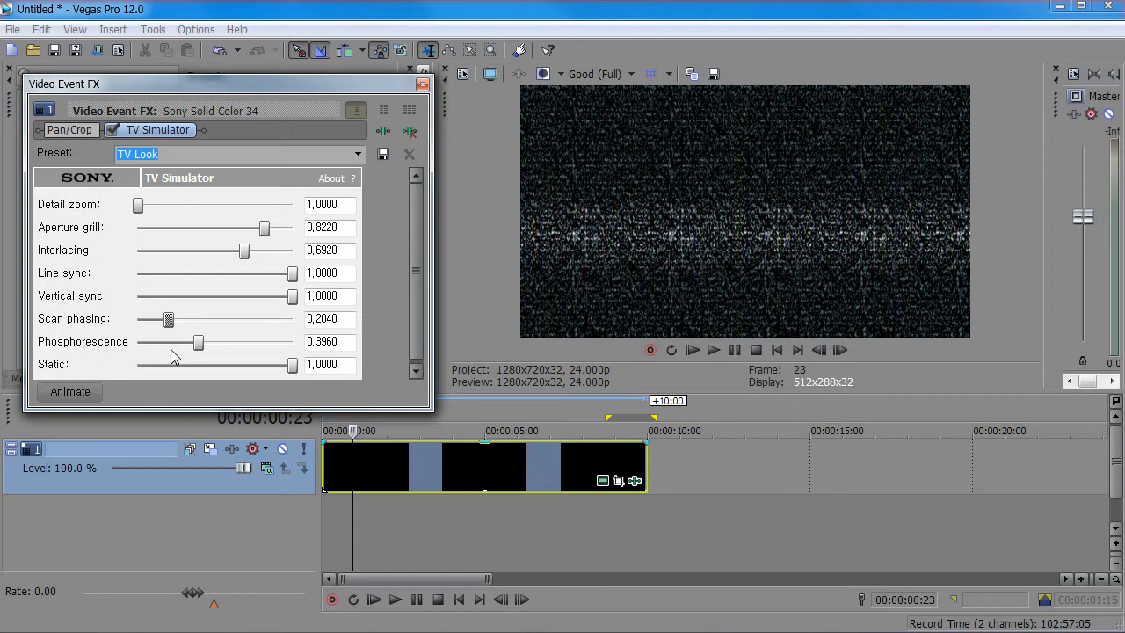
mouse_move(201, 345)
left_mouse_down()
mouse_move(291, 343)
mouse_move(173, 343)
mouse_move(209, 351)
left_mouse_up()
mouse_move(434, 335)
left_mouse_down()
mouse_move(477, 336)
mouse_move(457, 340)
left_mouse_up()
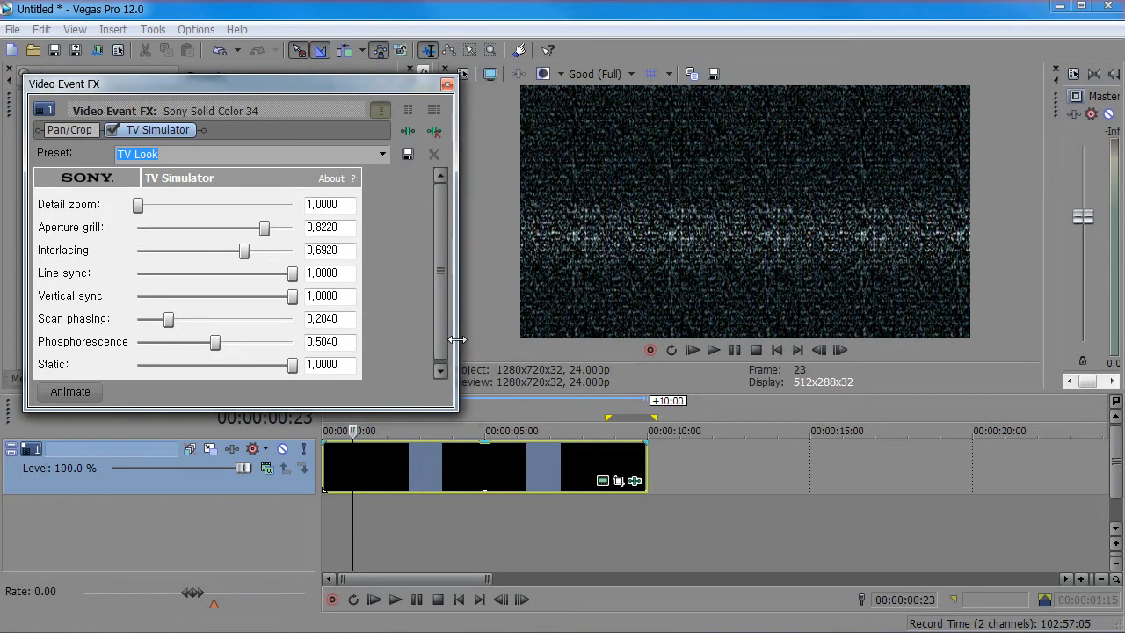
left_click_drag(216, 343, 306, 348)
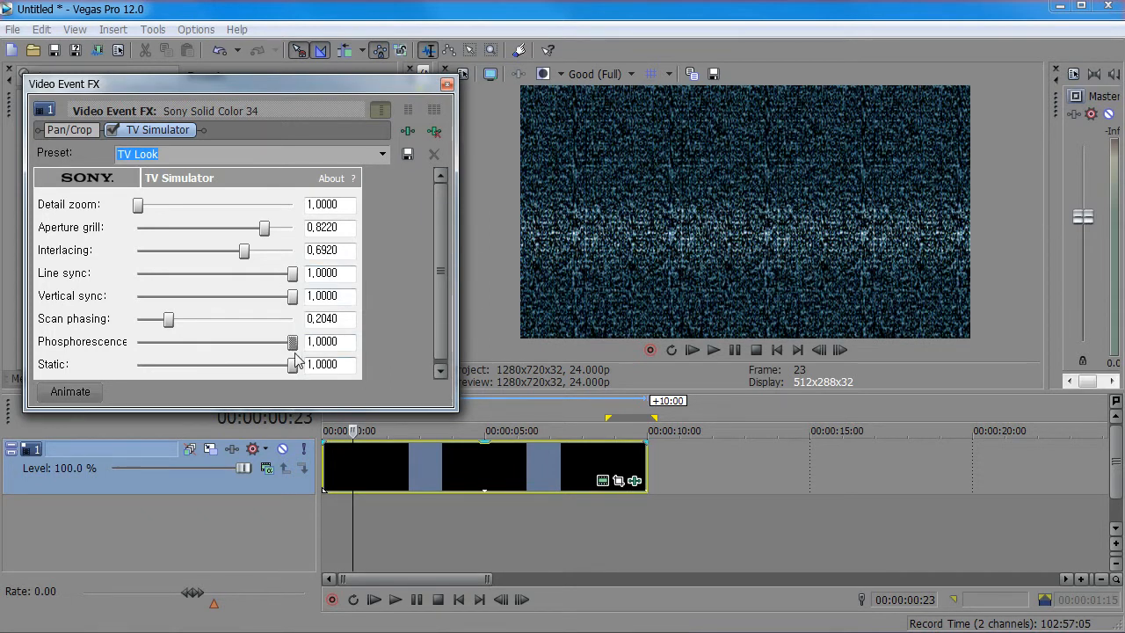
left_click_drag(294, 344, 96, 350)
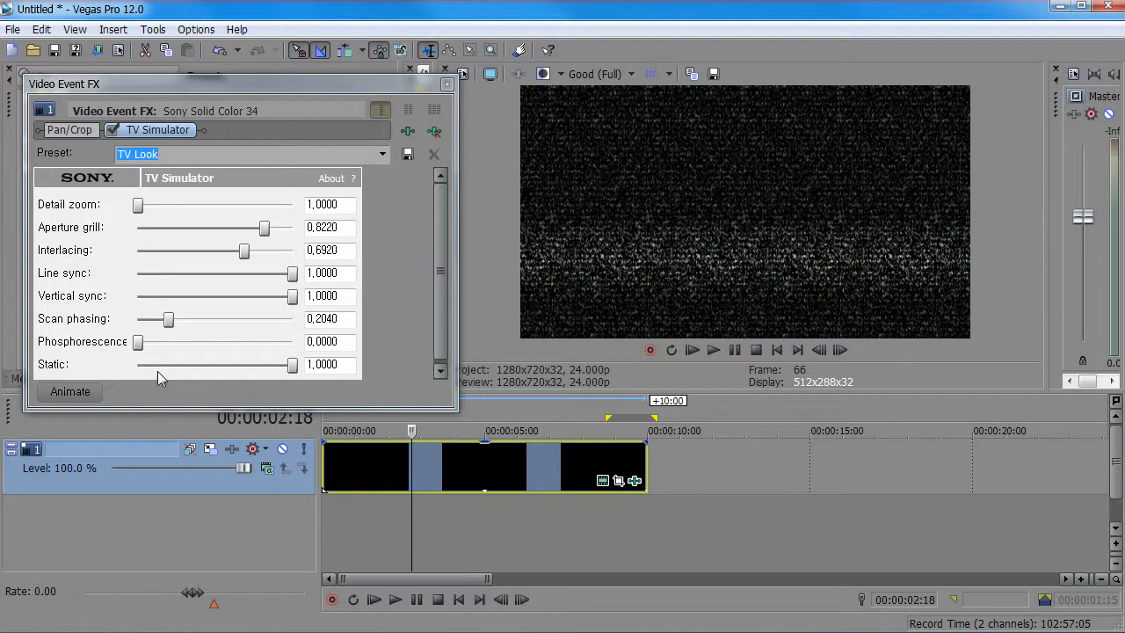
left_click_drag(133, 341, 306, 371)
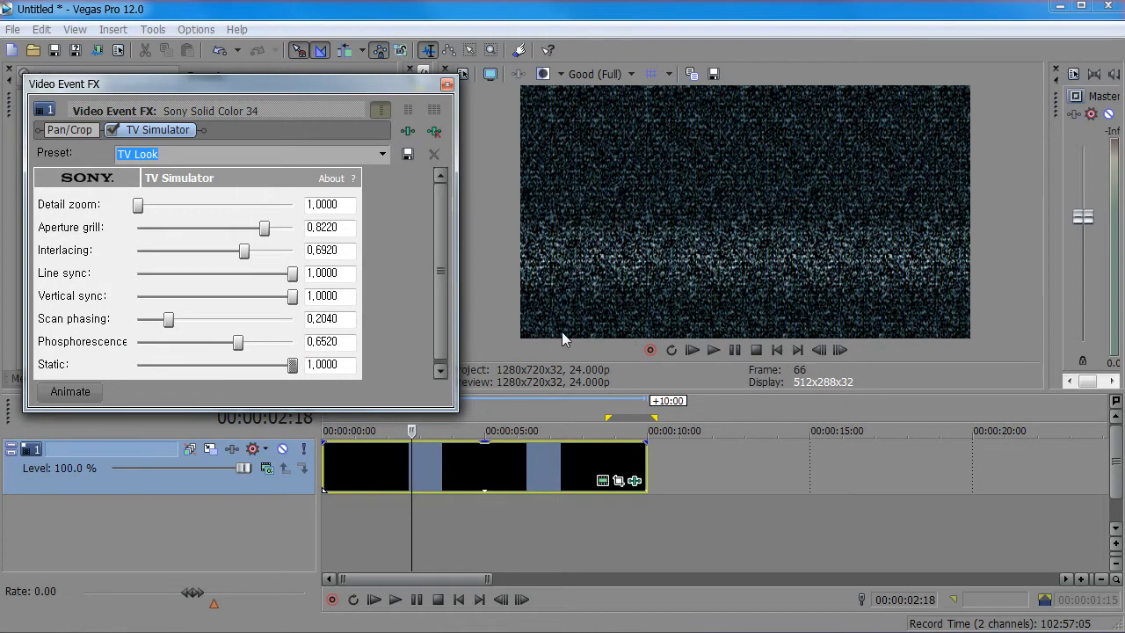
Step: Play back the solid color clip from about 00:00:04:12 to check the phosphorescent static
left_click_drag(414, 453, 468, 455)
key("space")
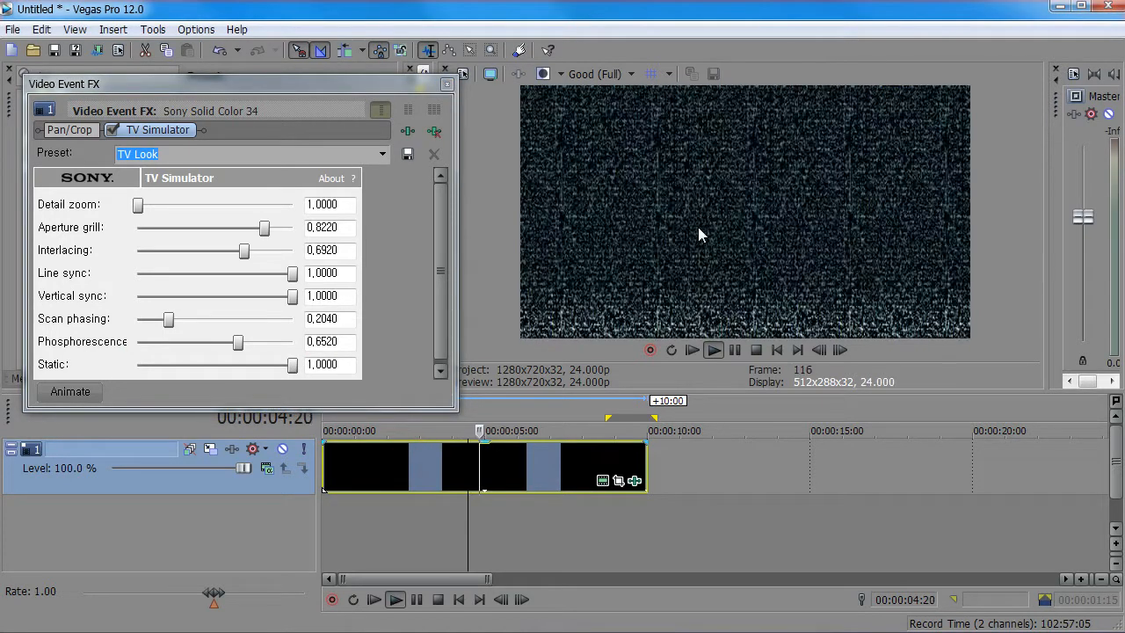
key("space")
Step: Try the TV Simulator's Static at 0.0000 and play back the clip from about 00:00:02:01
left_click_drag(291, 366, 136, 369)
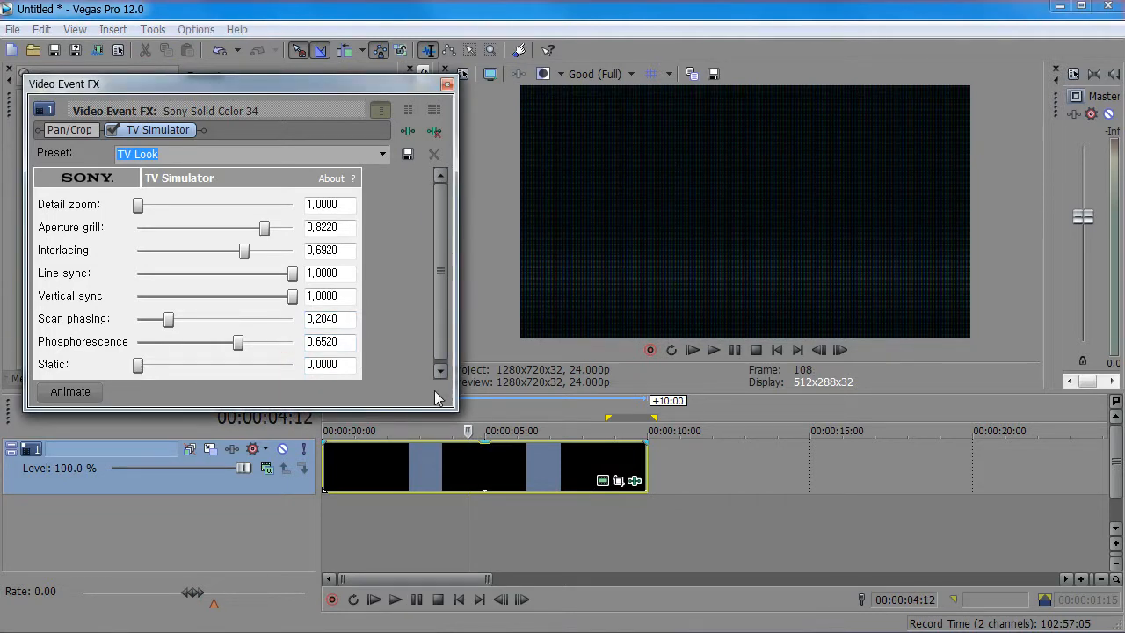
left_click(460, 467)
left_click(389, 466)
key("space")
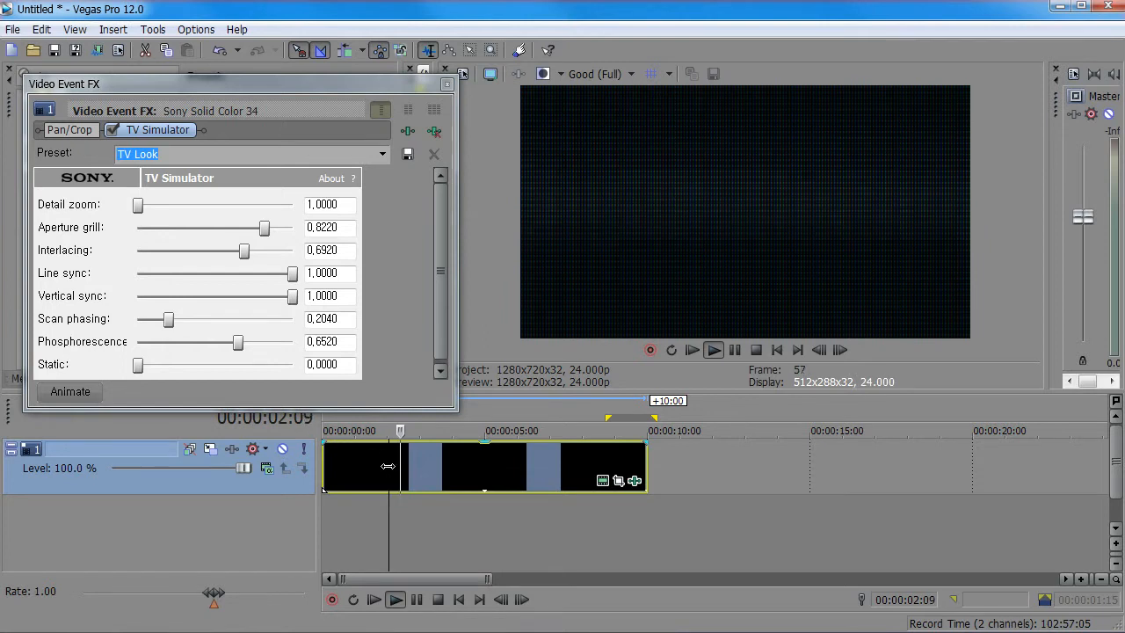
key("space")
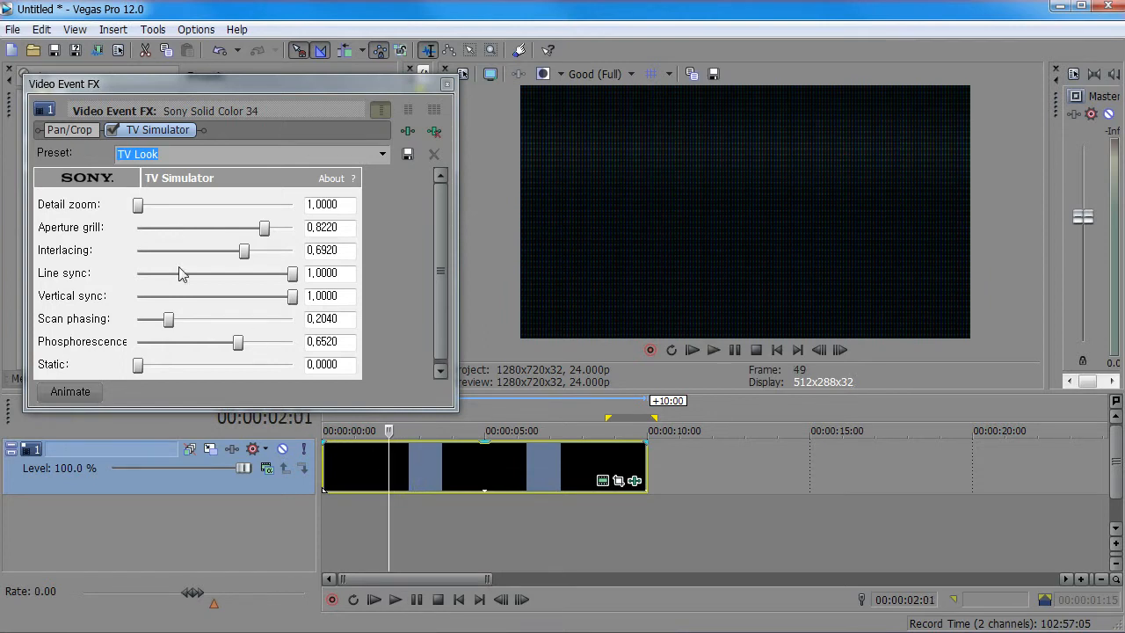
Step: Set the TV Simulator's Static to 0.8740, Phosphorescence to 0.6860 and Scan phasing to 0.2100
left_click_drag(390, 456, 428, 455)
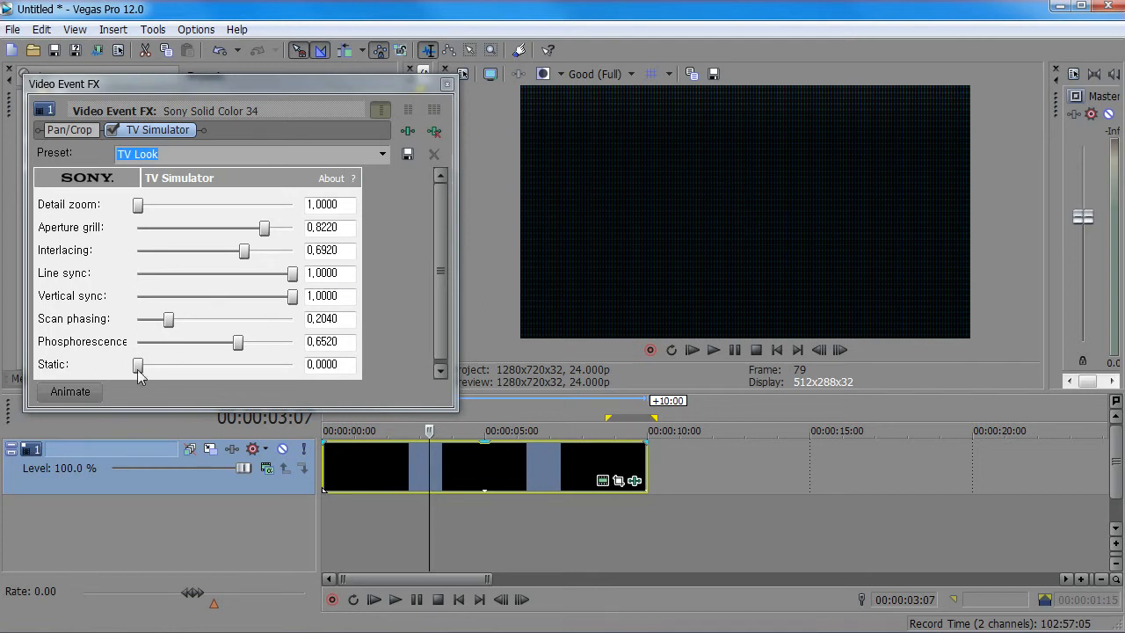
left_click_drag(138, 374, 242, 344)
left_click_drag(315, 347, 245, 356)
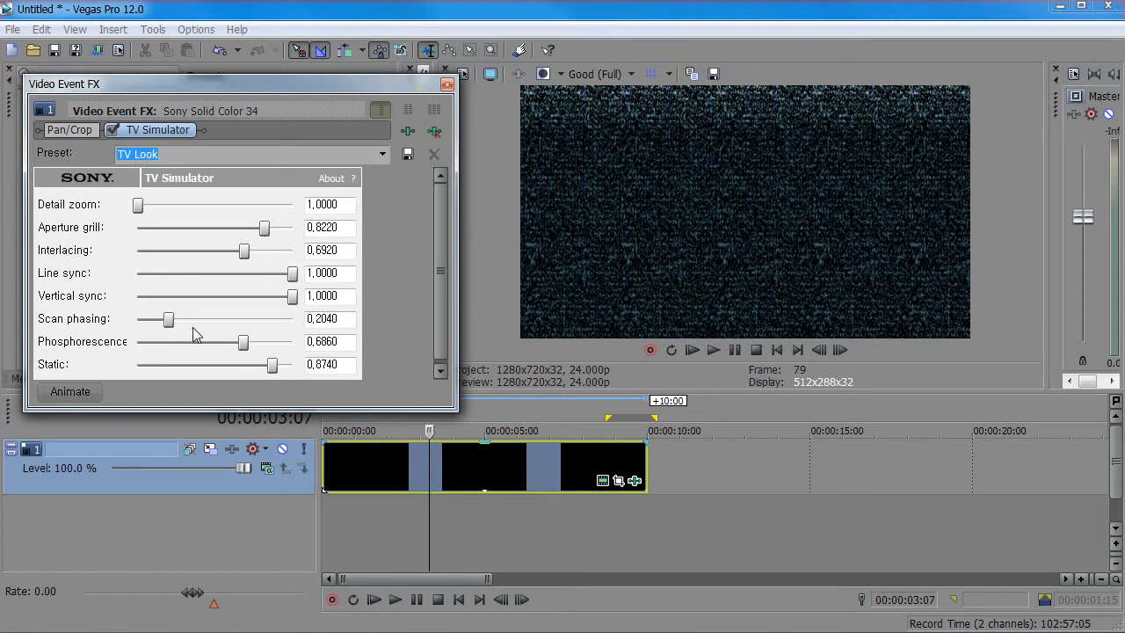
mouse_move(173, 325)
left_mouse_down()
mouse_move(319, 324)
mouse_move(144, 322)
mouse_move(253, 330)
mouse_move(174, 338)
left_mouse_up()
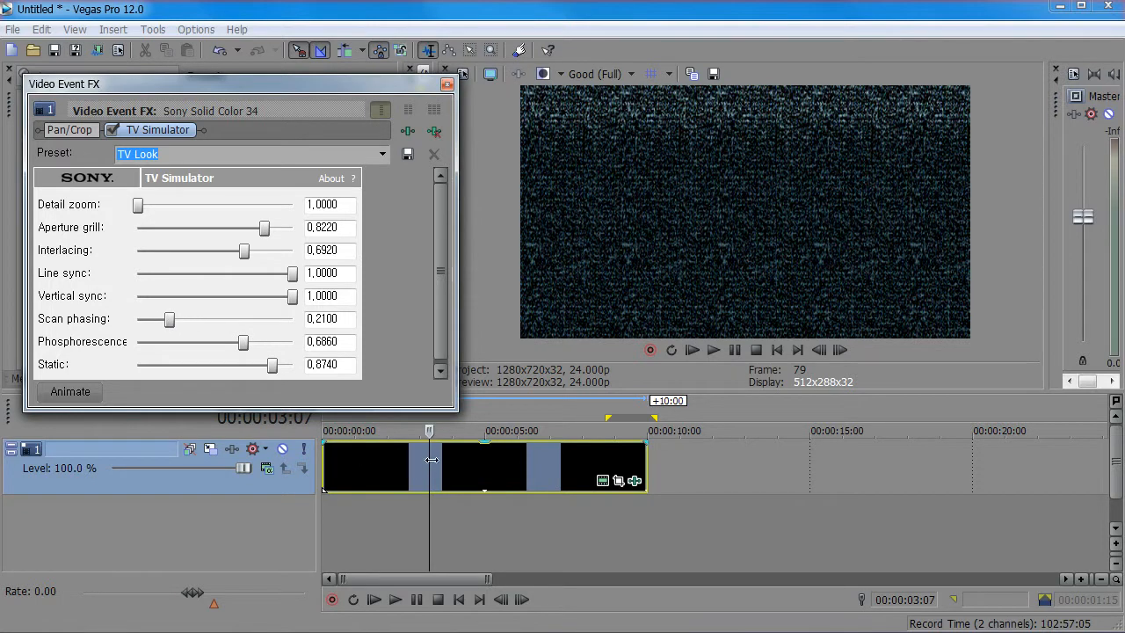
Step: Preview the adjusted static by playing the clip from about 00:00:02:07
left_click_drag(431, 460, 397, 460)
key("space")
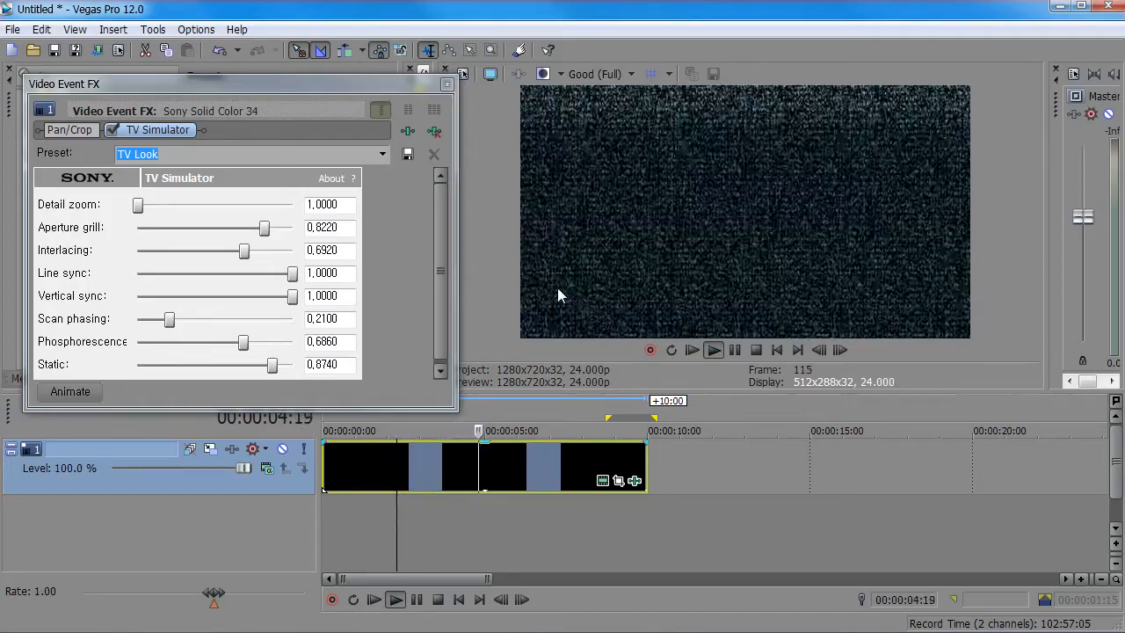
key("space")
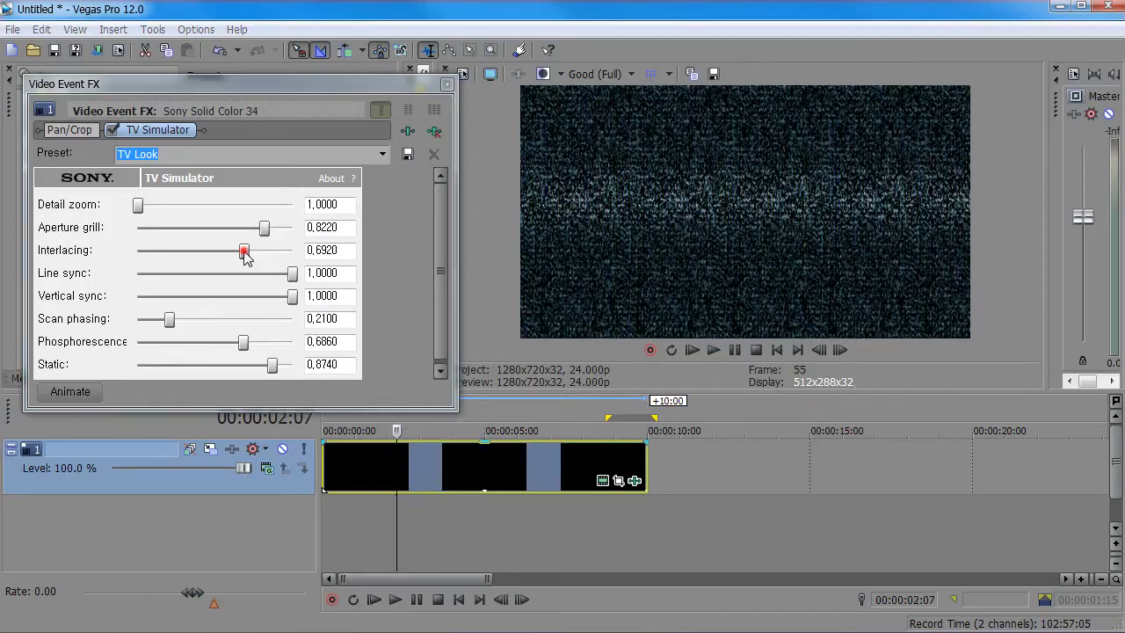
Step: Set Interlacing to 0.7260 and Aperture grill to 0.8460, after previewing the grill at 1.0000 and keeping Detail zoom at 1.0000
mouse_move(245, 256)
left_mouse_down()
mouse_move(260, 255)
mouse_move(103, 252)
mouse_move(290, 253)
mouse_move(238, 253)
mouse_move(255, 253)
left_mouse_up()
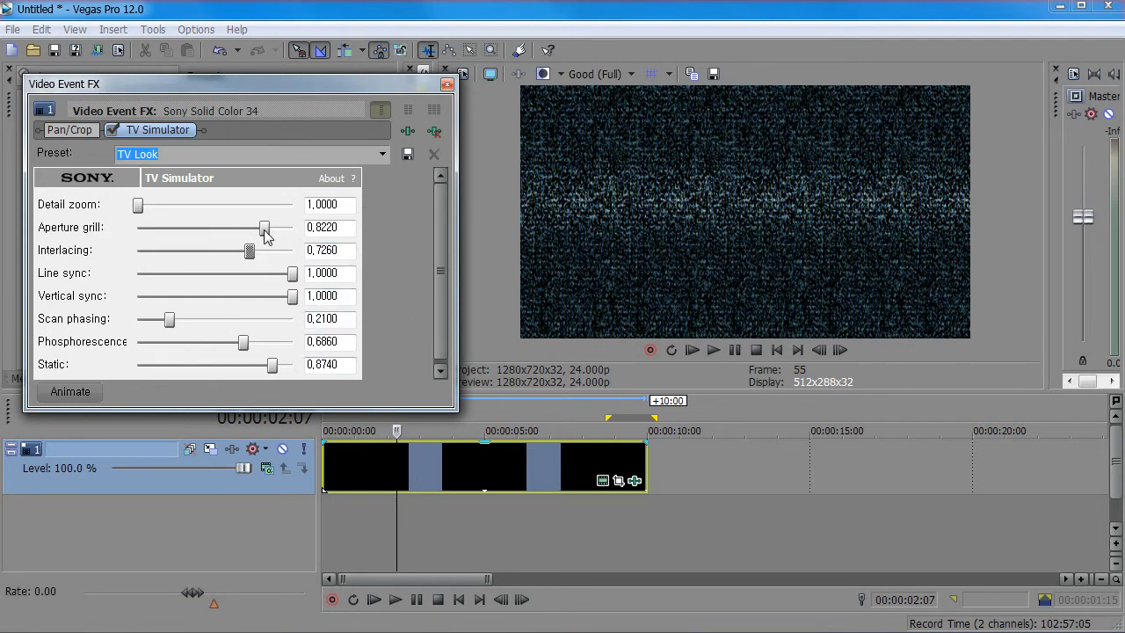
left_click_drag(264, 230, 450, 238)
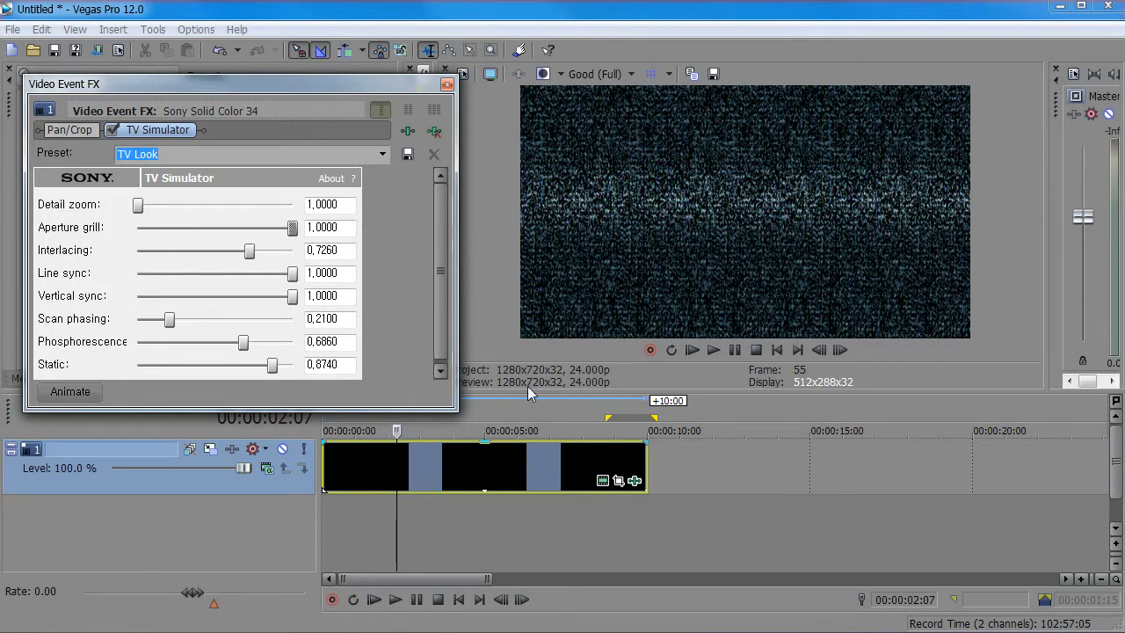
left_click(376, 459)
key("space")
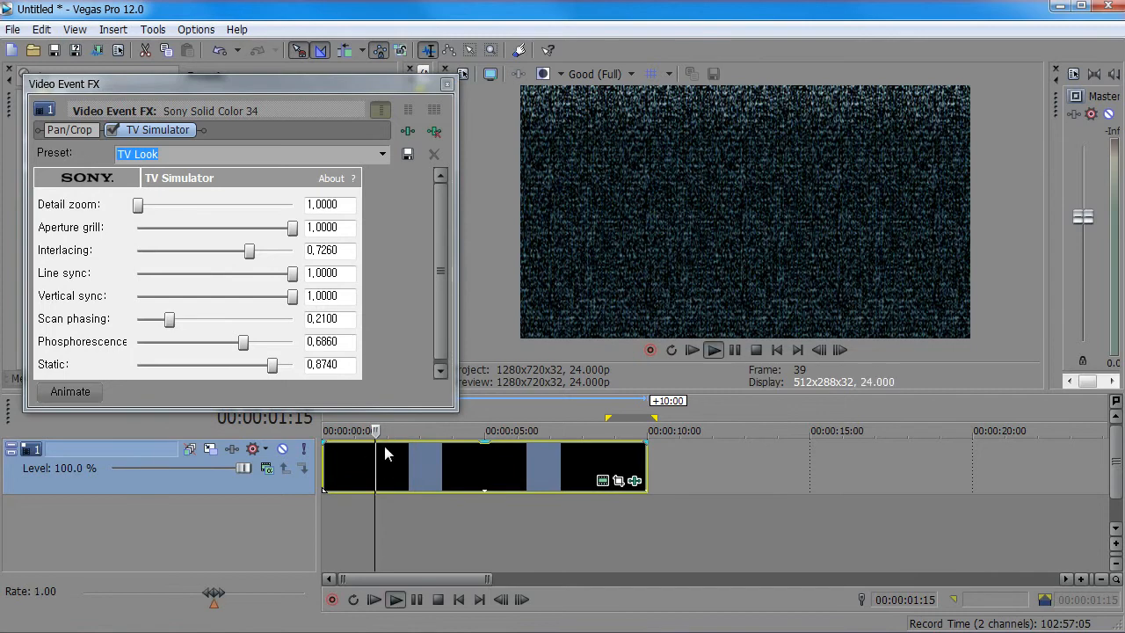
key("space")
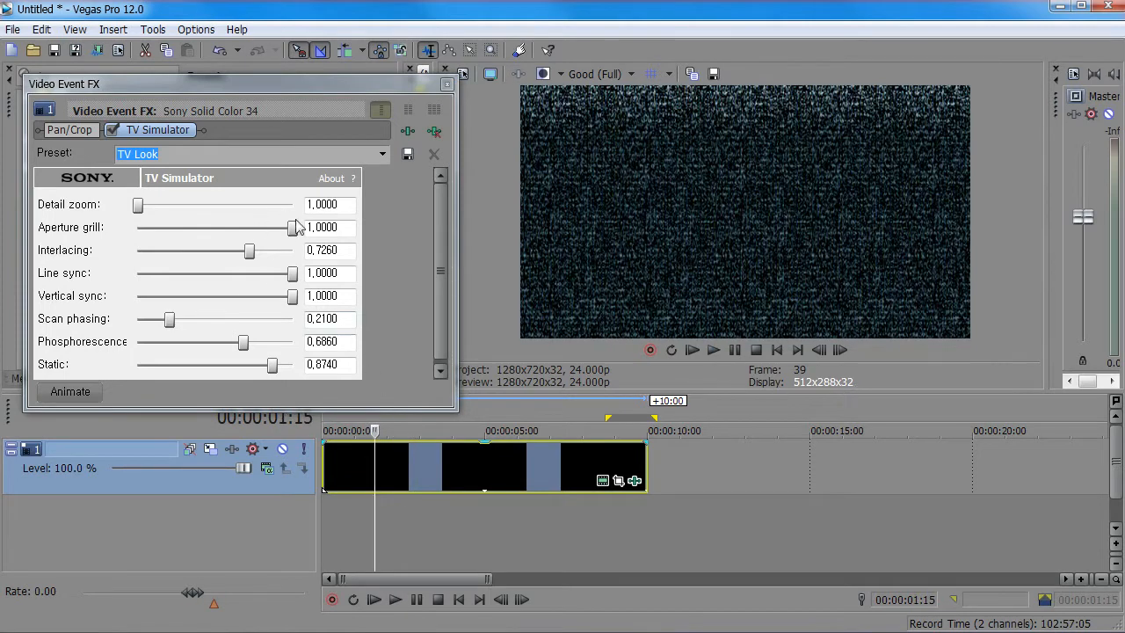
left_click_drag(296, 227, 268, 227)
left_click_drag(138, 206, 53, 215)
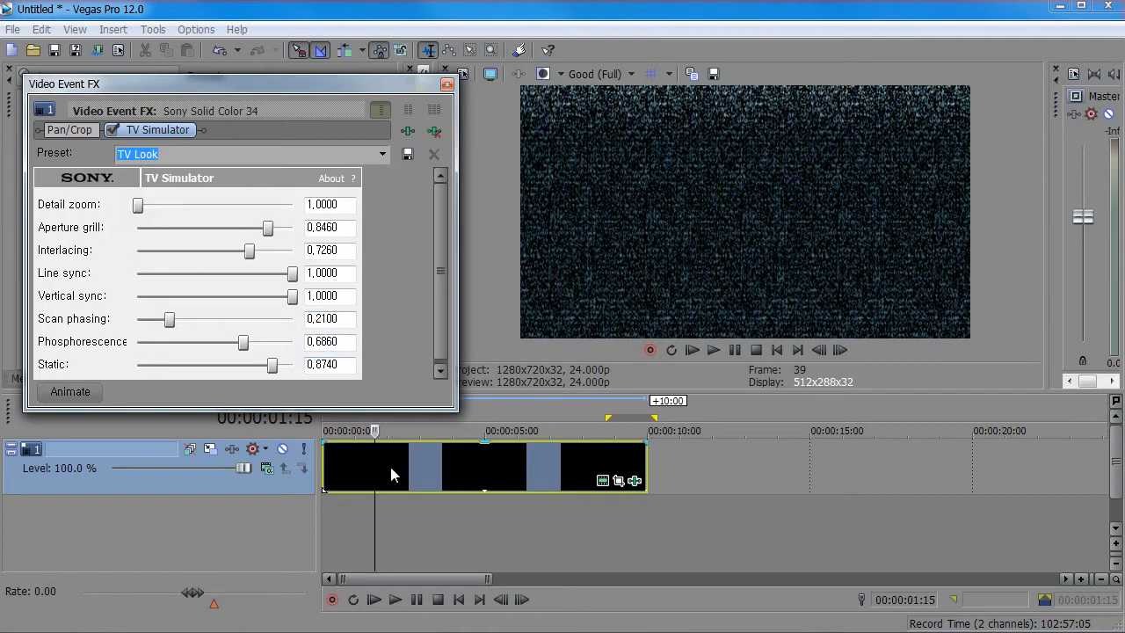
Step: Preview the static by playing the clip from about 00:00:01:01 and 00:00:01:17, then close the effect settings and scrub to 00:00:03:23
left_click(357, 472)
key("space")
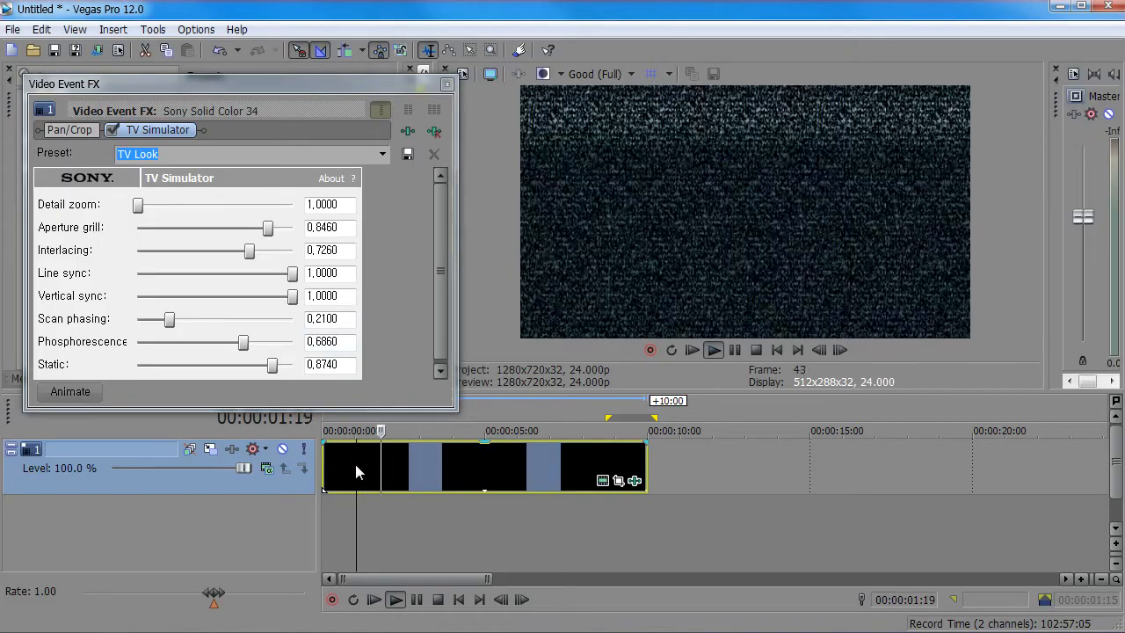
key("space")
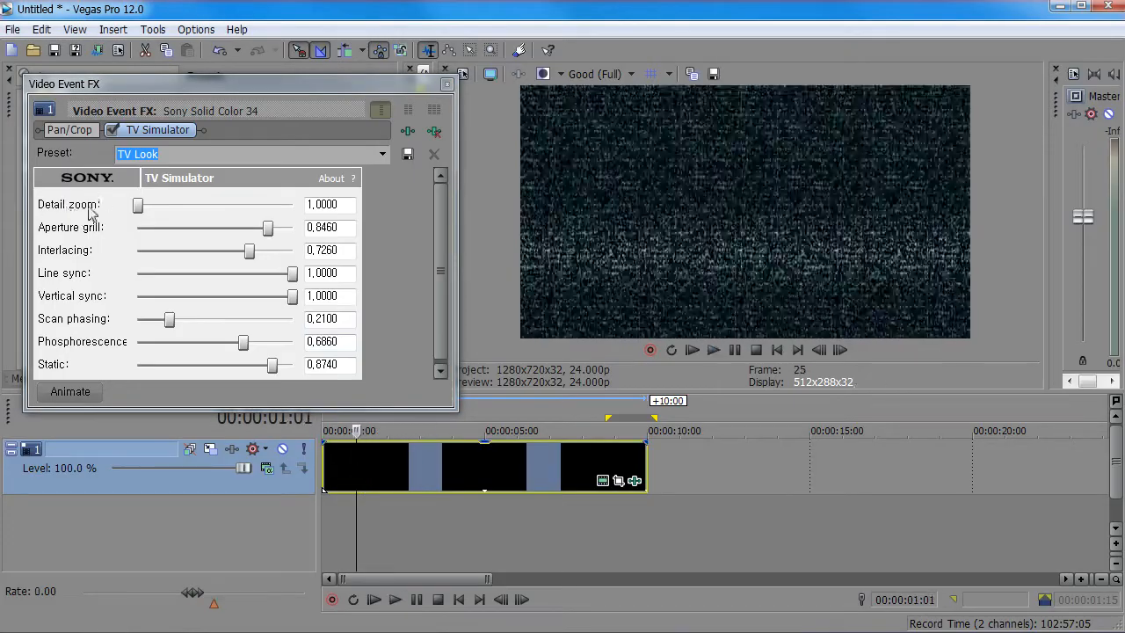
left_click(355, 464)
key("space")
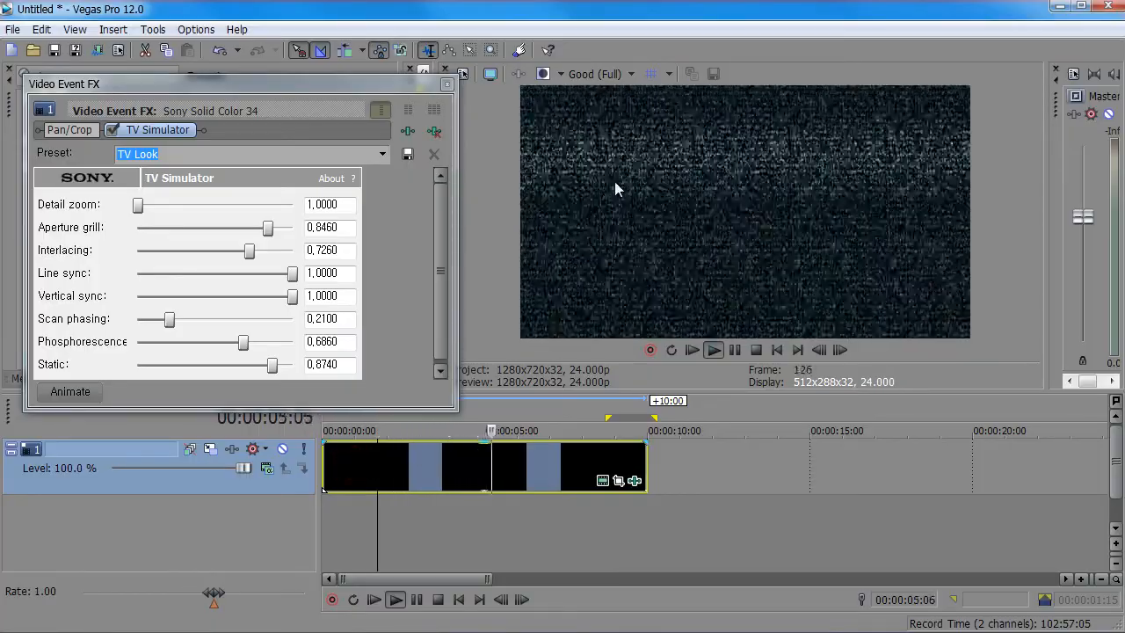
key("space")
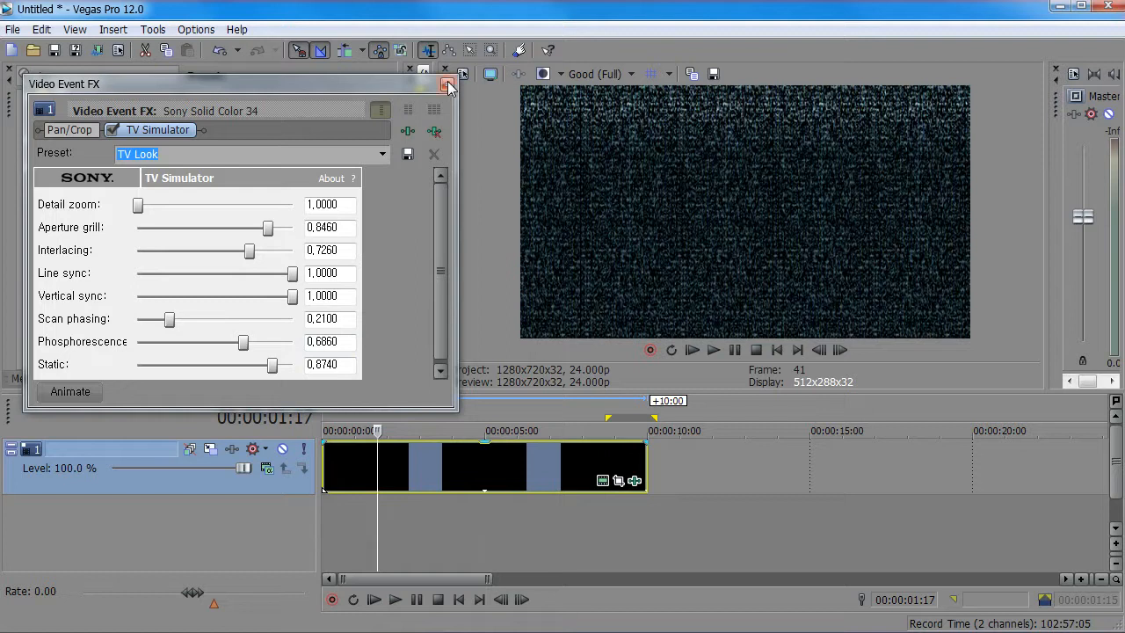
left_click(447, 85)
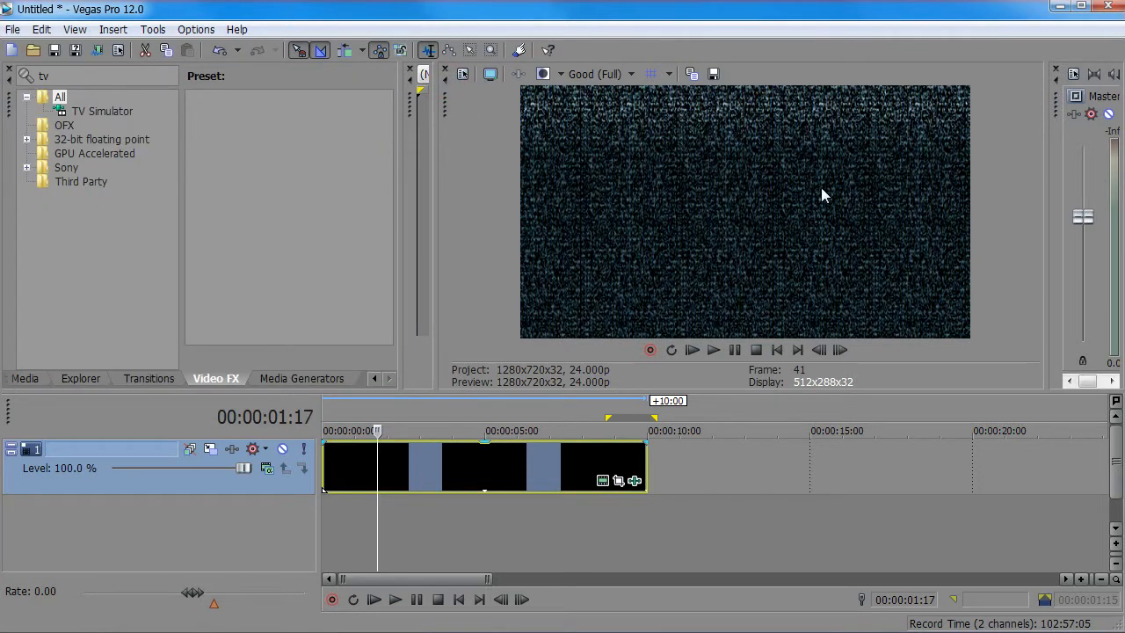
left_click_drag(375, 466, 451, 466)
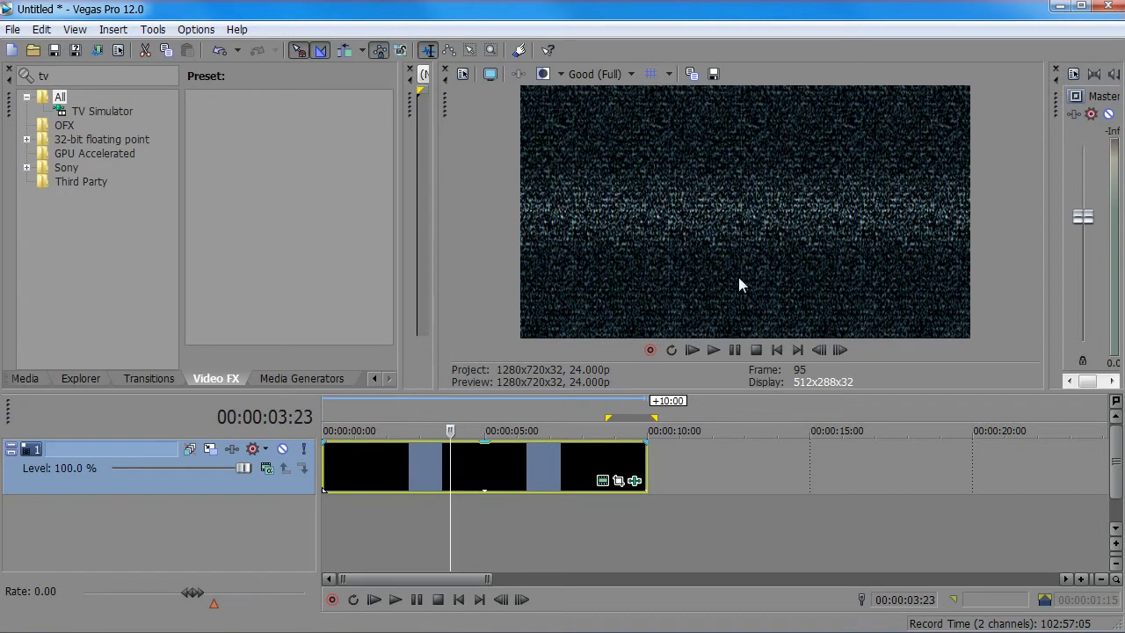
Step: Add the black Sony Solid Color 34 clip from the project media at the start of a new video track above the static clip
left_click(19, 379)
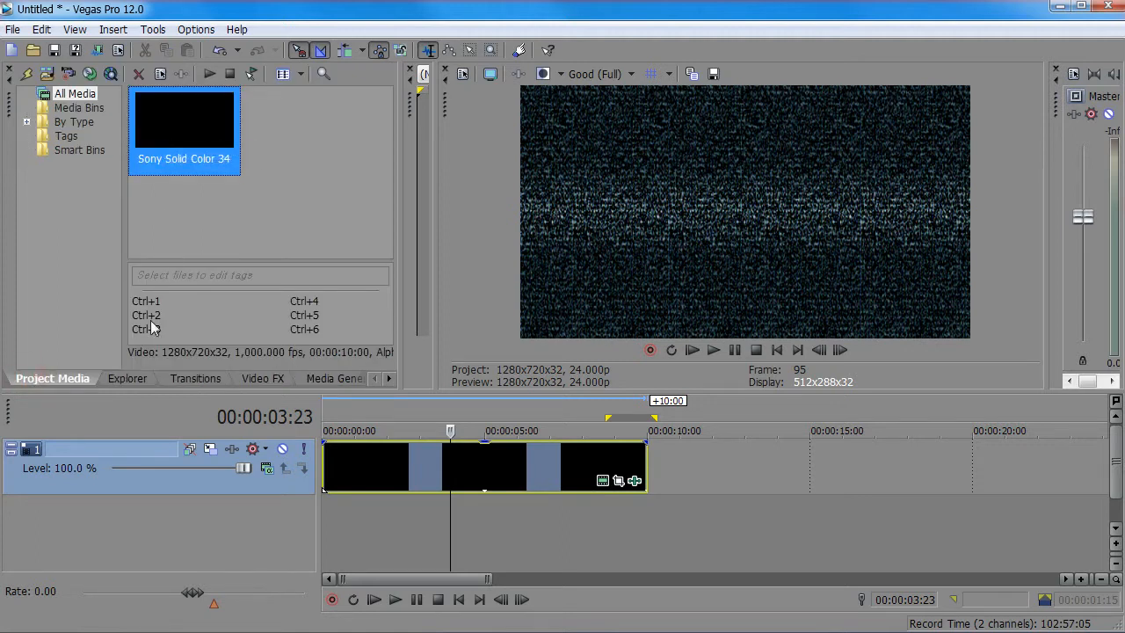
right_click(132, 523)
left_click(115, 504)
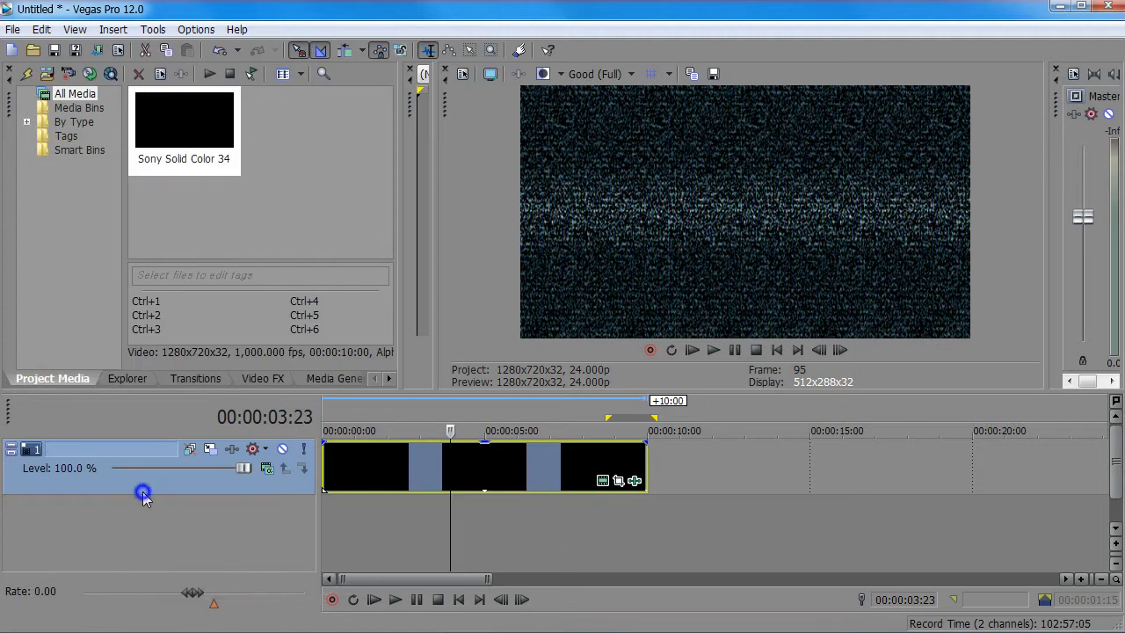
right_click(144, 494)
right_click(120, 515)
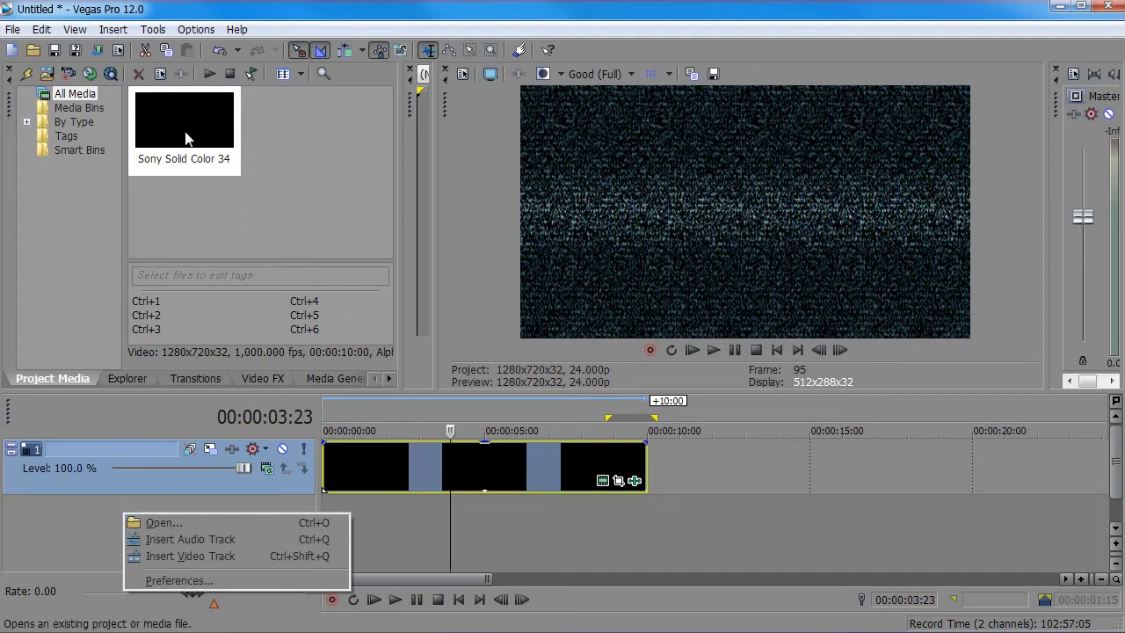
left_click(106, 510)
left_click_drag(170, 115, 325, 442)
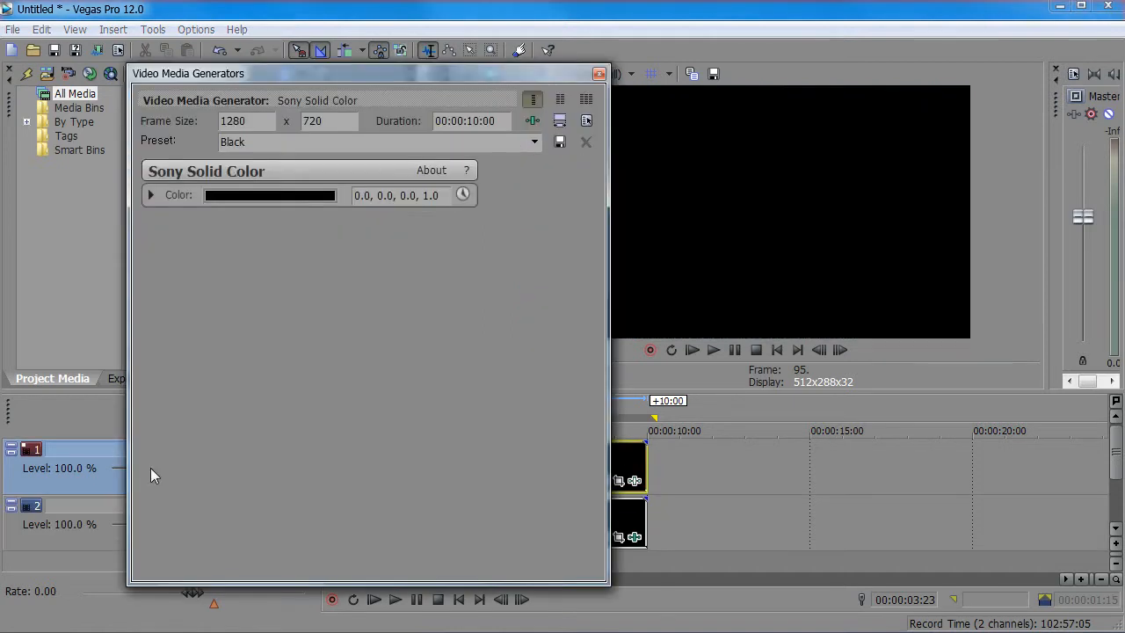
left_click(598, 73)
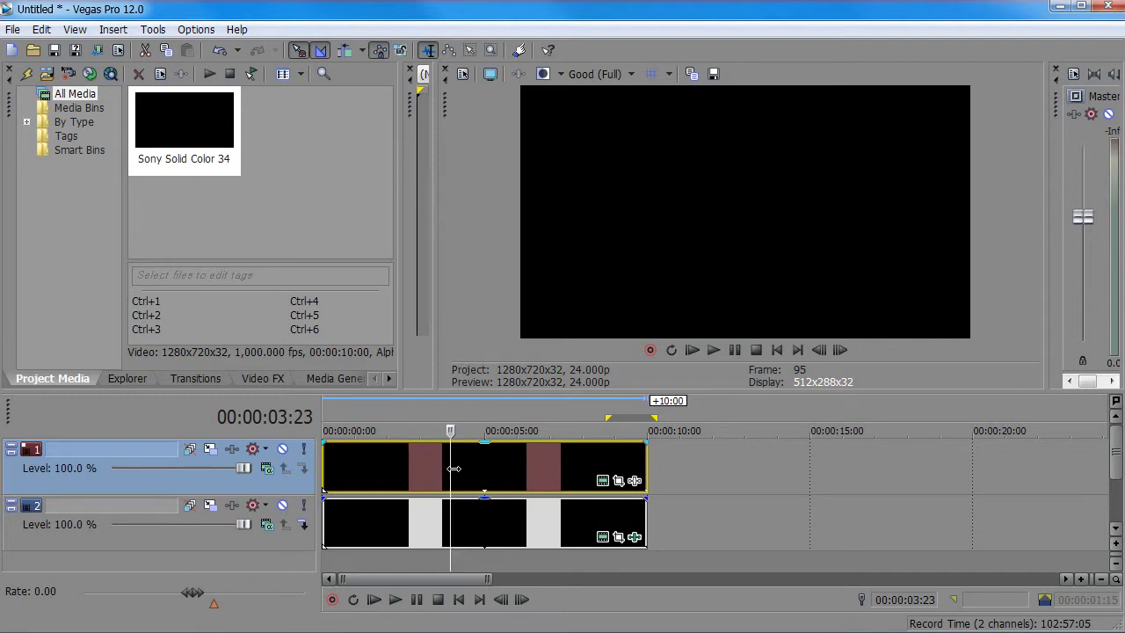
Step: Play back the two stacked clips from about 00:00:01:14
left_click(374, 475)
key("space")
key("space")
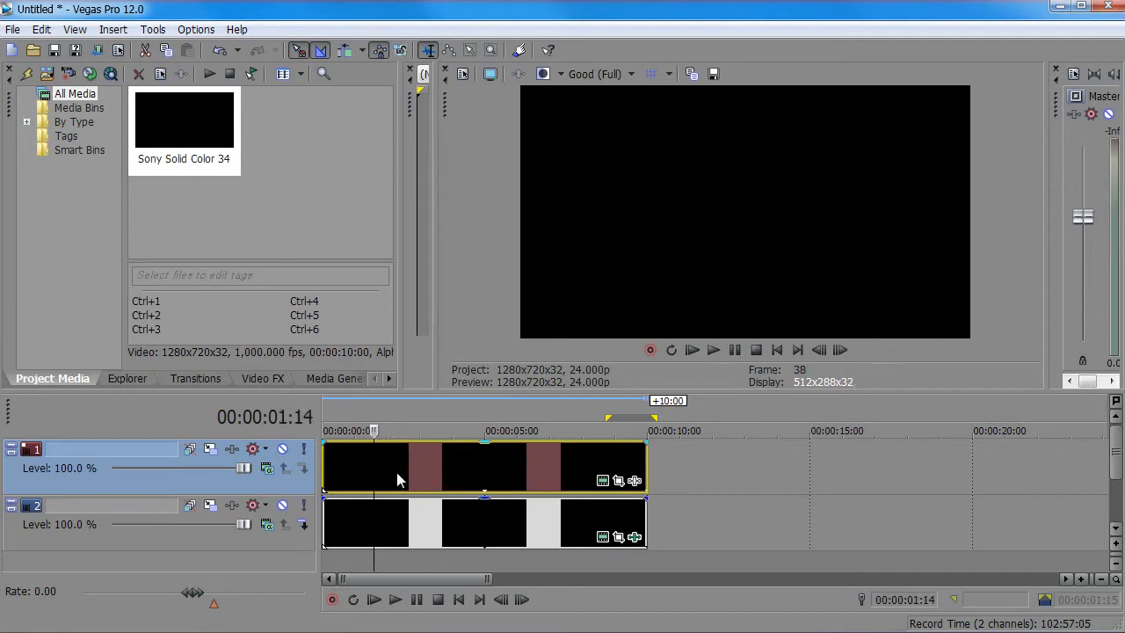
Step: Open Event Pan/Crop for the upper black clip, enlarge its window and enable the Mask for editing
left_click(621, 483)
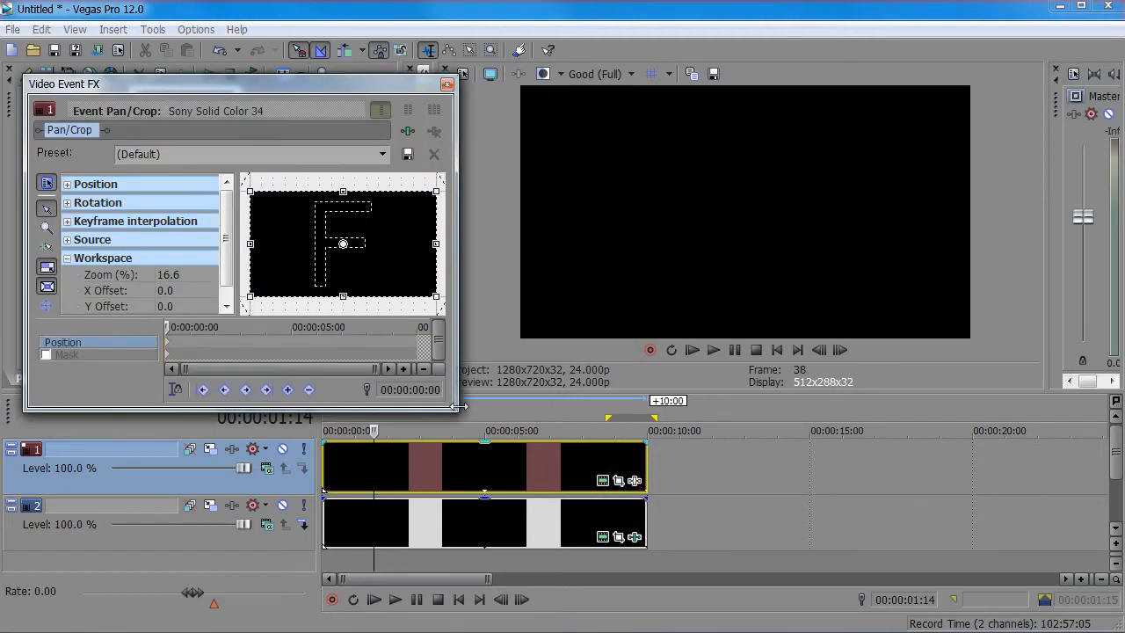
left_click_drag(457, 409, 825, 525)
scroll(520, 332, "up", 3)
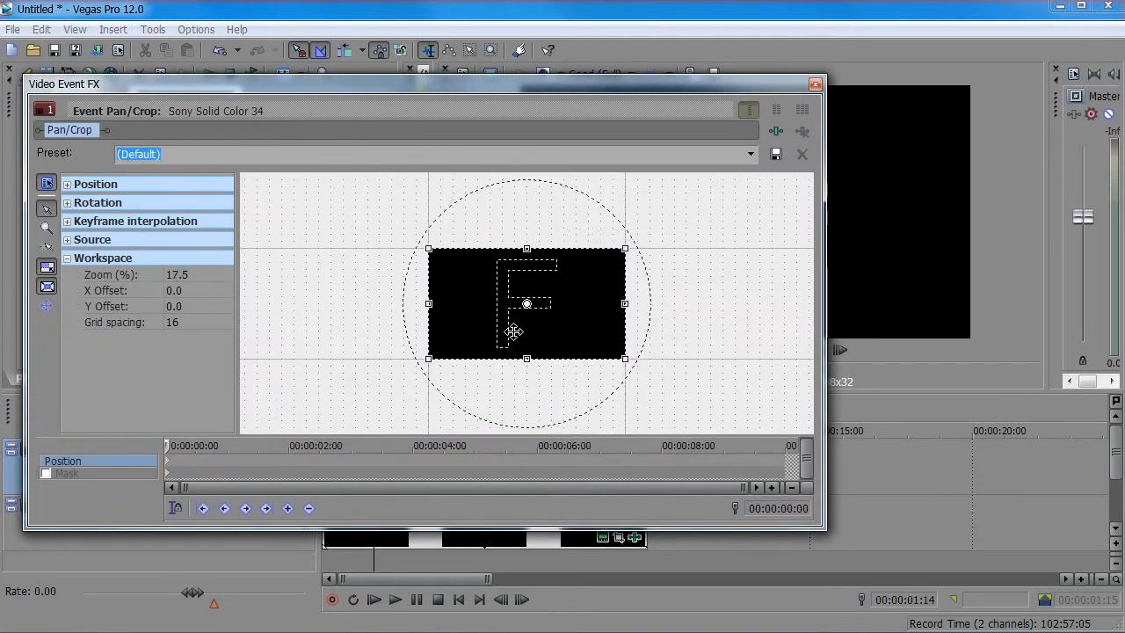
scroll(520, 332, "up", 2)
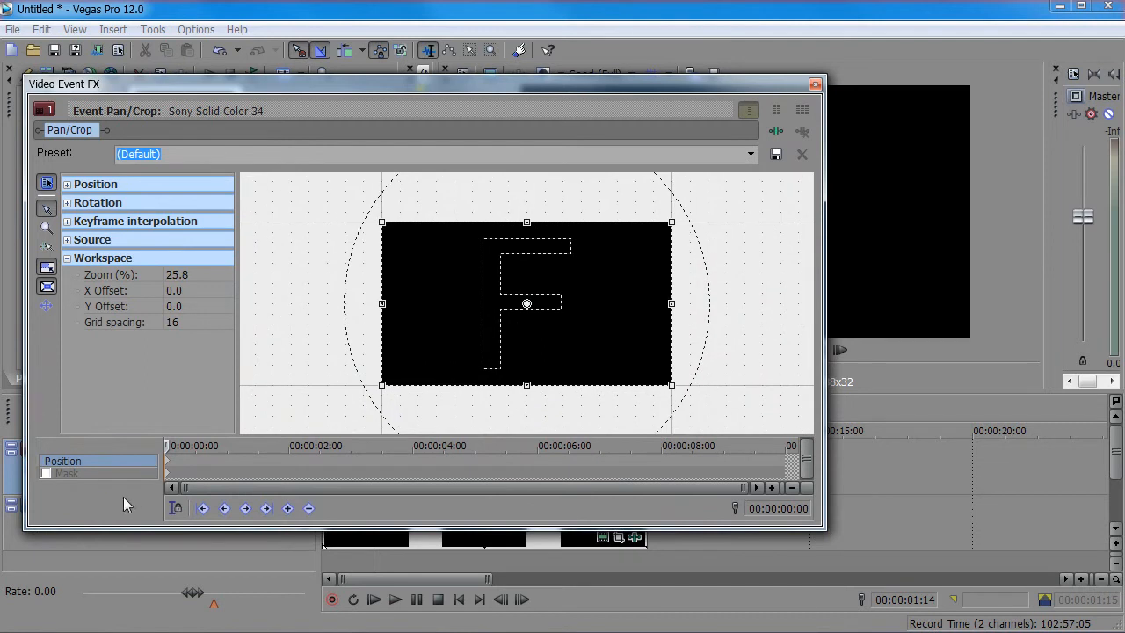
left_click(46, 472)
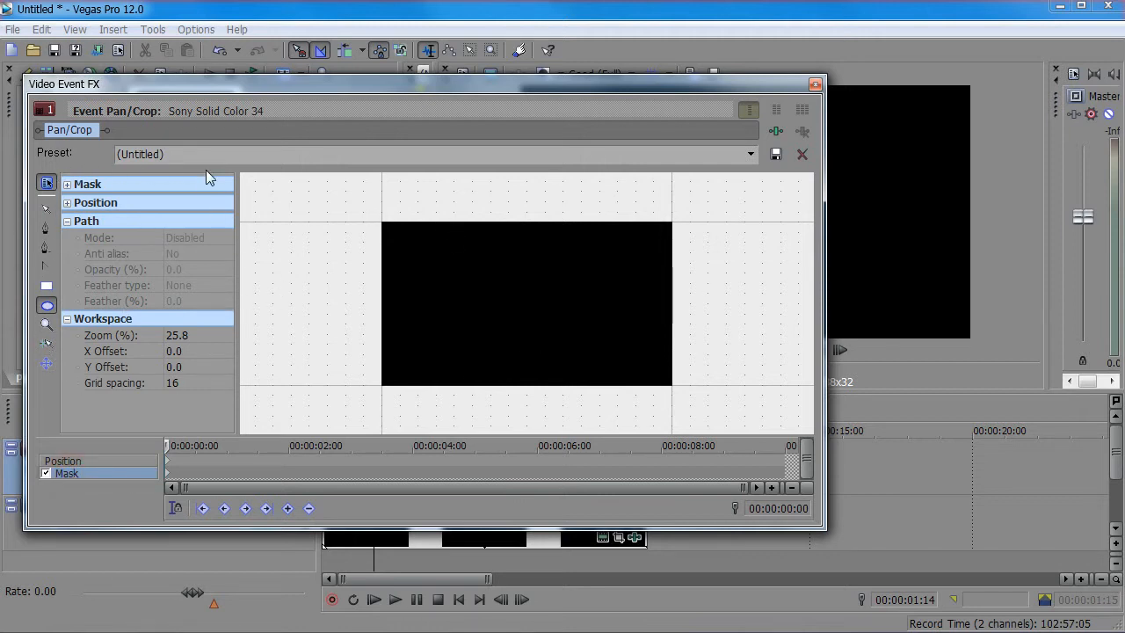
left_click(72, 461)
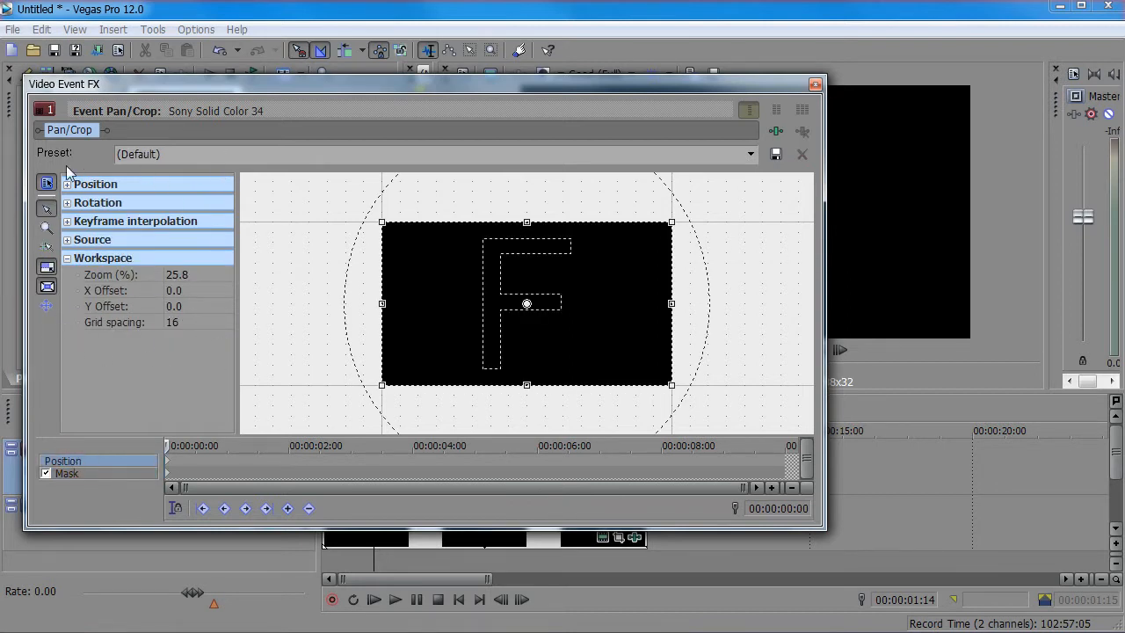
left_click(68, 473)
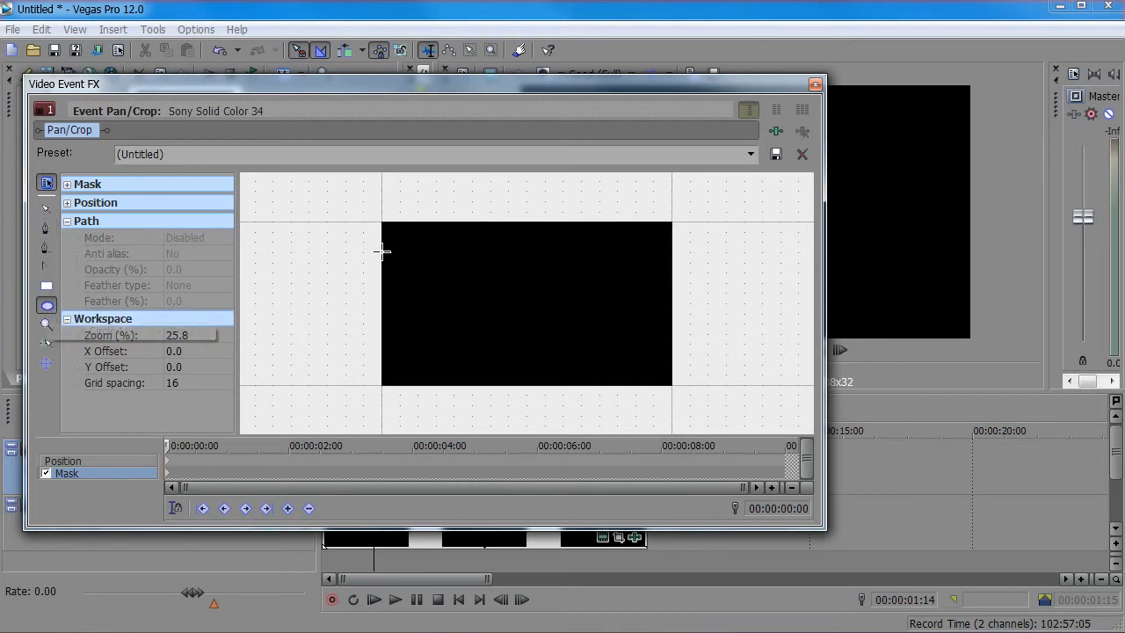
left_click_drag(382, 224, 674, 384)
key("ctrl+z")
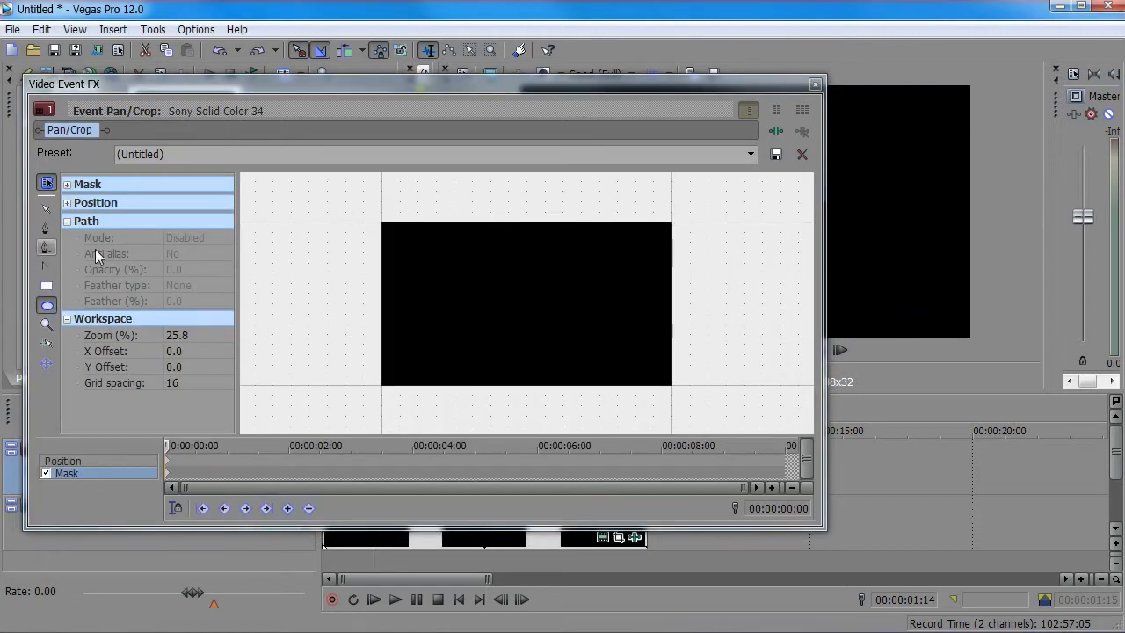
left_click(46, 228)
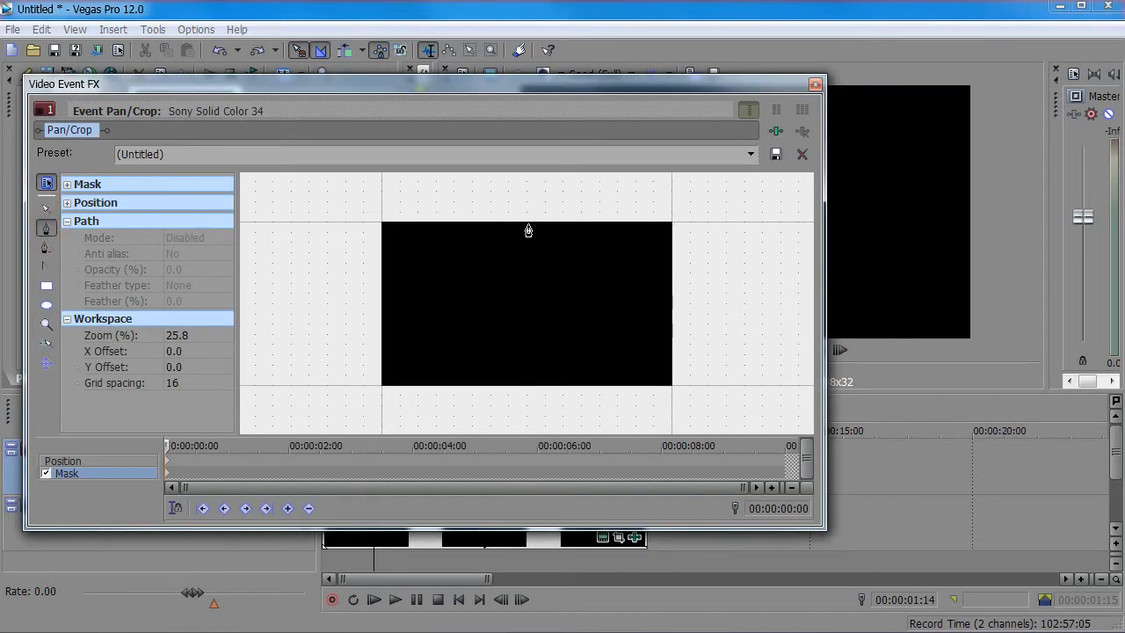
left_click_drag(528, 226, 460, 229)
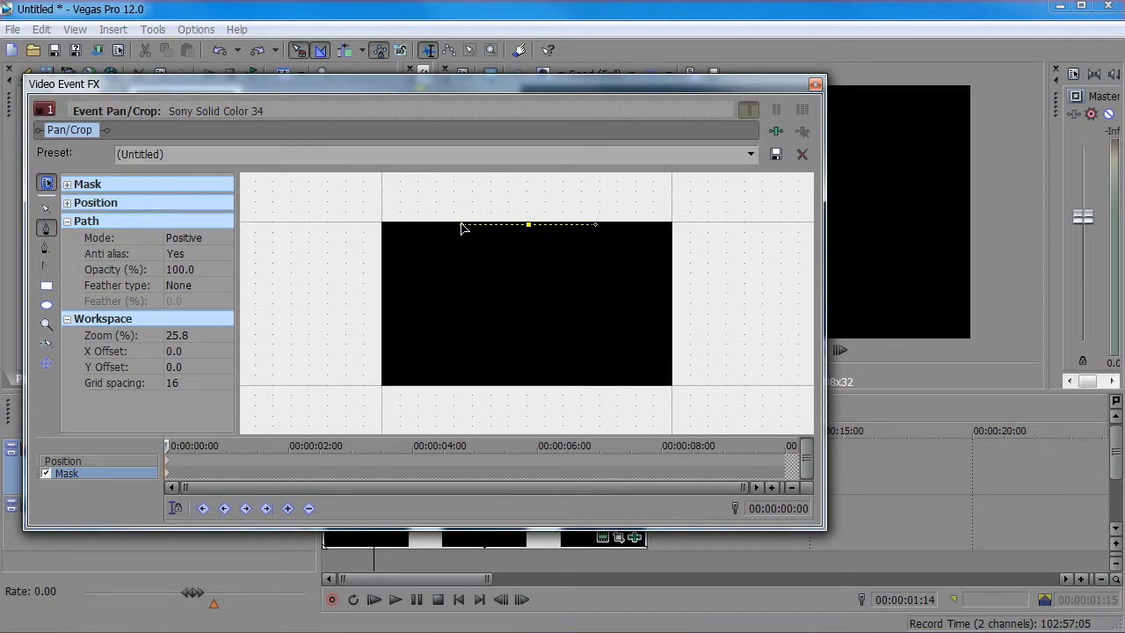
left_click(387, 301)
left_click_drag(527, 385, 657, 386)
key("ctrl+z")
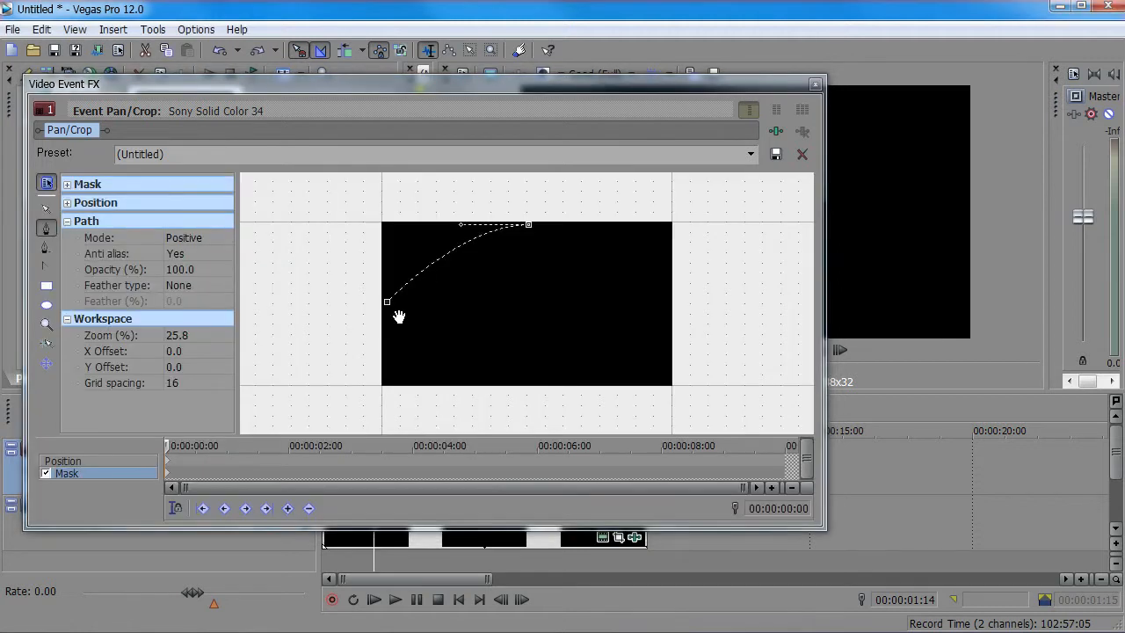
key("ctrl+z")
left_click_drag(386, 301, 386, 349)
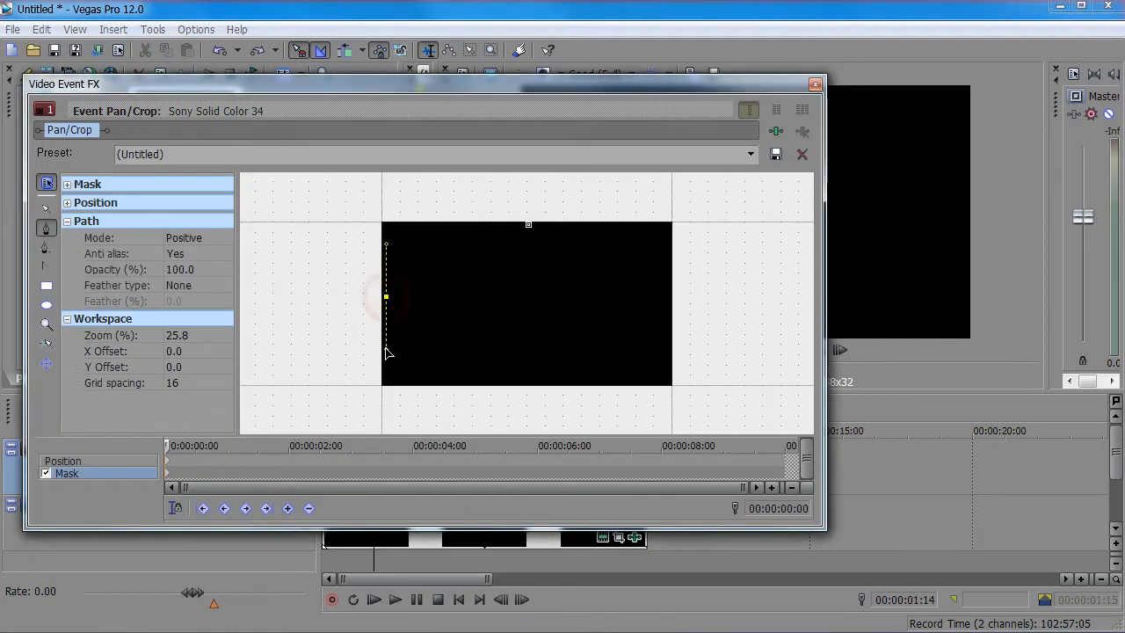
key("ctrl+z")
left_click(528, 226)
left_click(529, 225)
left_click(529, 225)
left_click(529, 227)
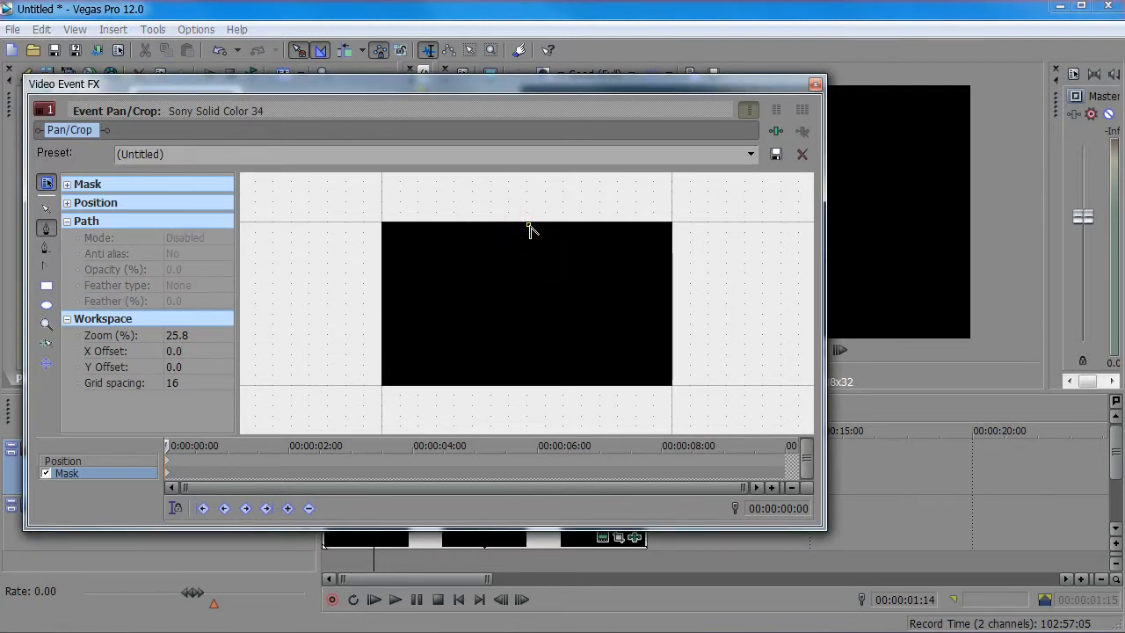
left_click(47, 208)
left_click(528, 227)
left_click(530, 230)
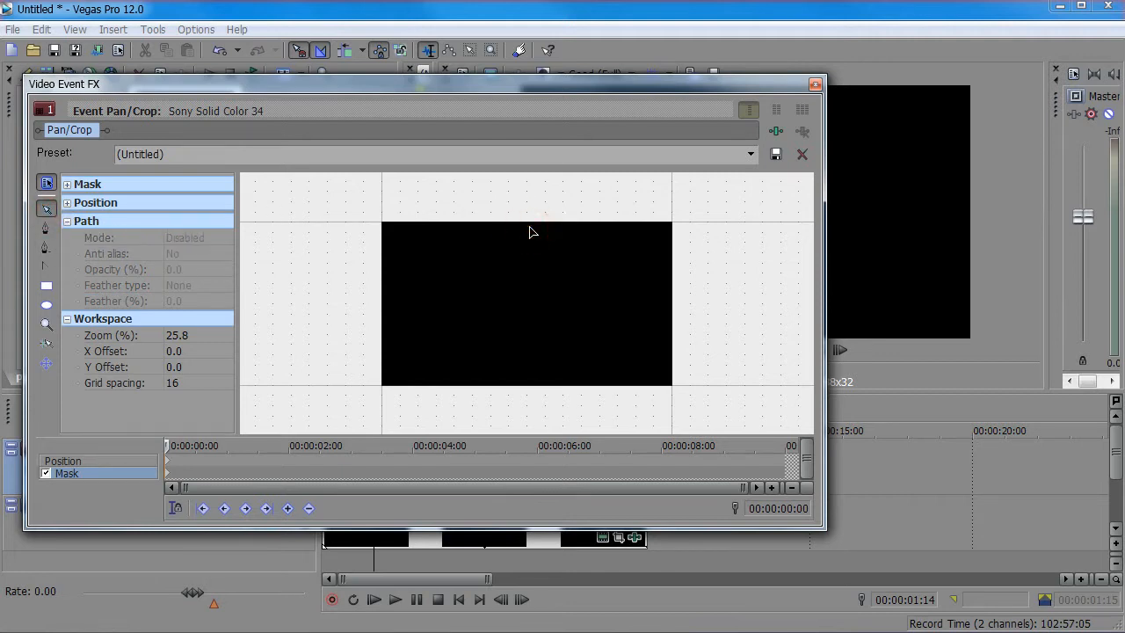
Step: Draw a closed oval mask with the Pen tool, placing a curved anchor point near the middle of each frame edge
left_click(47, 228)
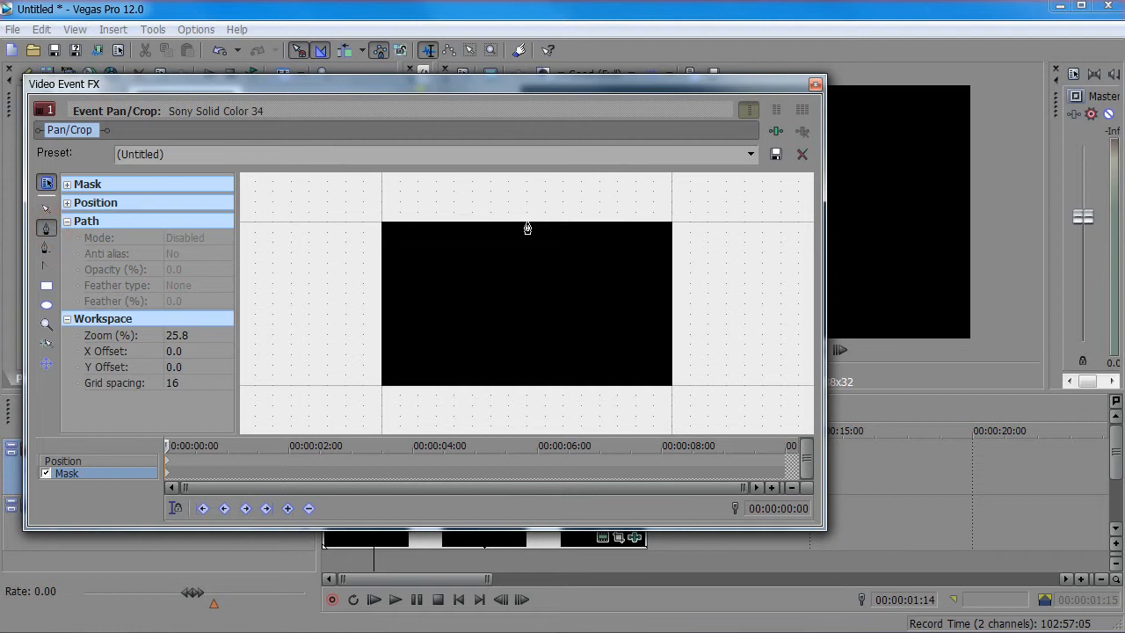
left_click_drag(532, 227, 454, 228)
left_click_drag(389, 303, 388, 354)
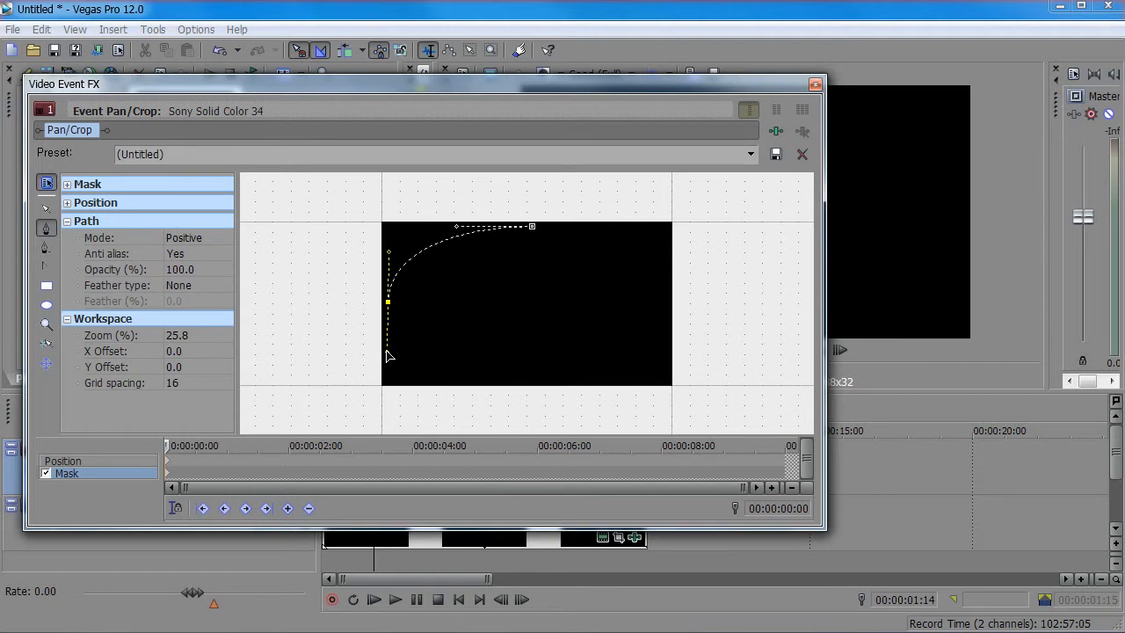
left_click_drag(520, 382, 592, 384)
left_click_drag(666, 313, 666, 264)
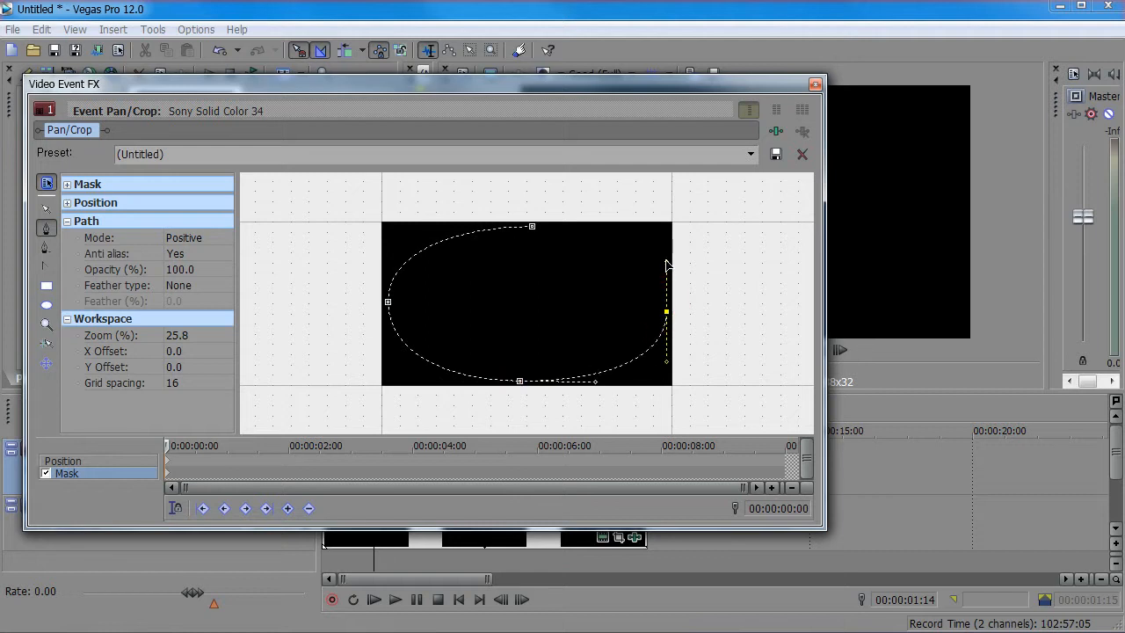
left_click(532, 227)
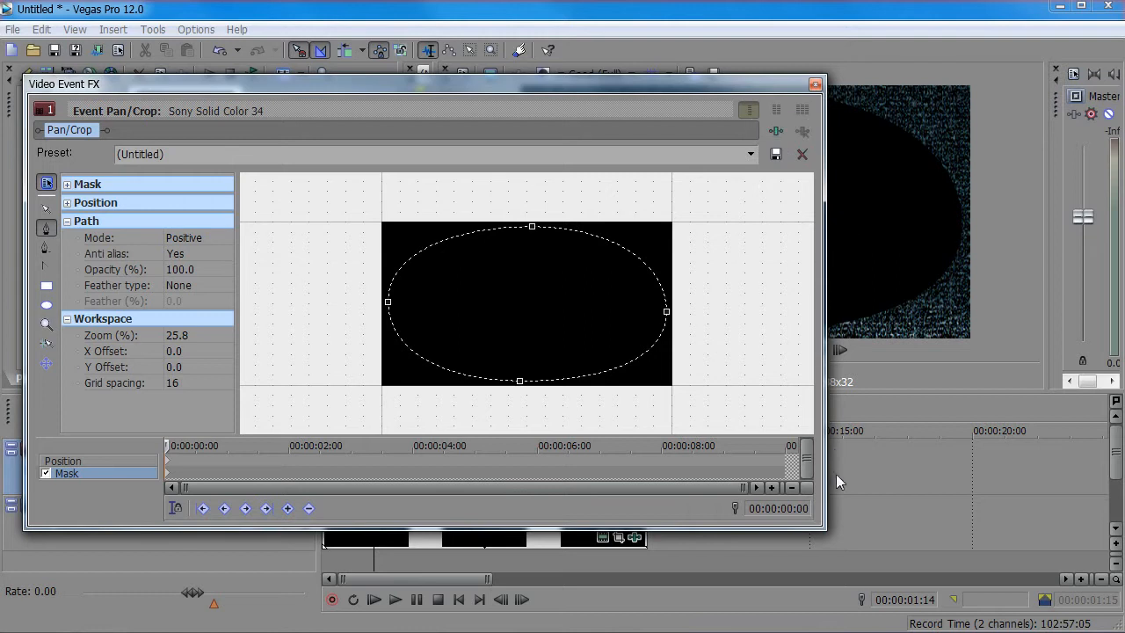
Step: Select the whole oval mask path for transforming and resize the Event Pan/Crop window around the workspace
left_click_drag(821, 415, 567, 415)
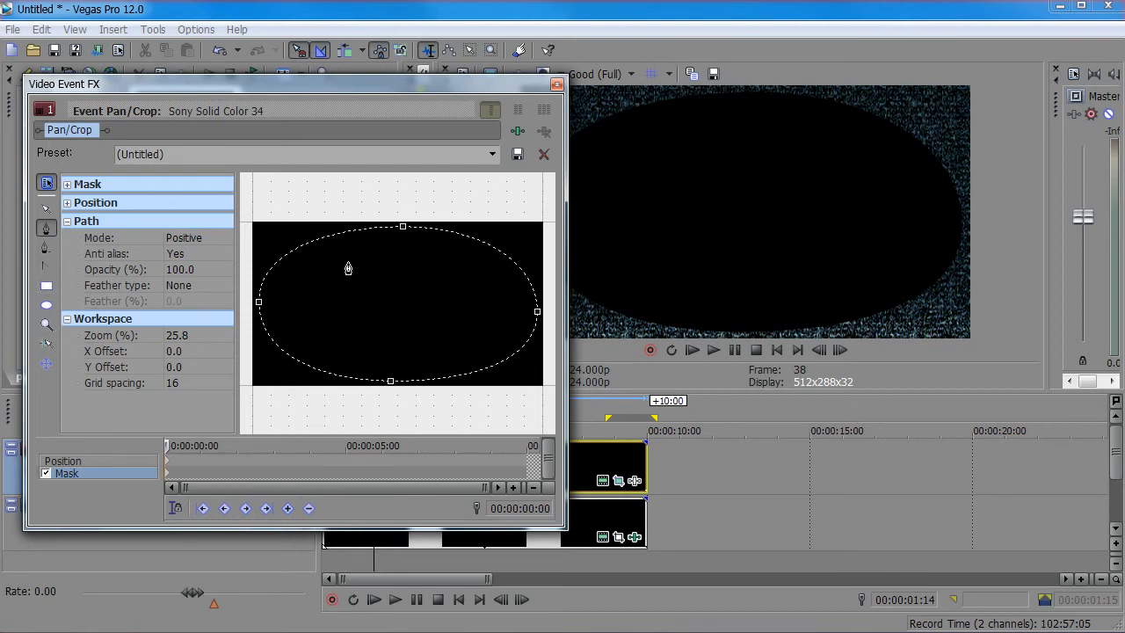
left_click(403, 228)
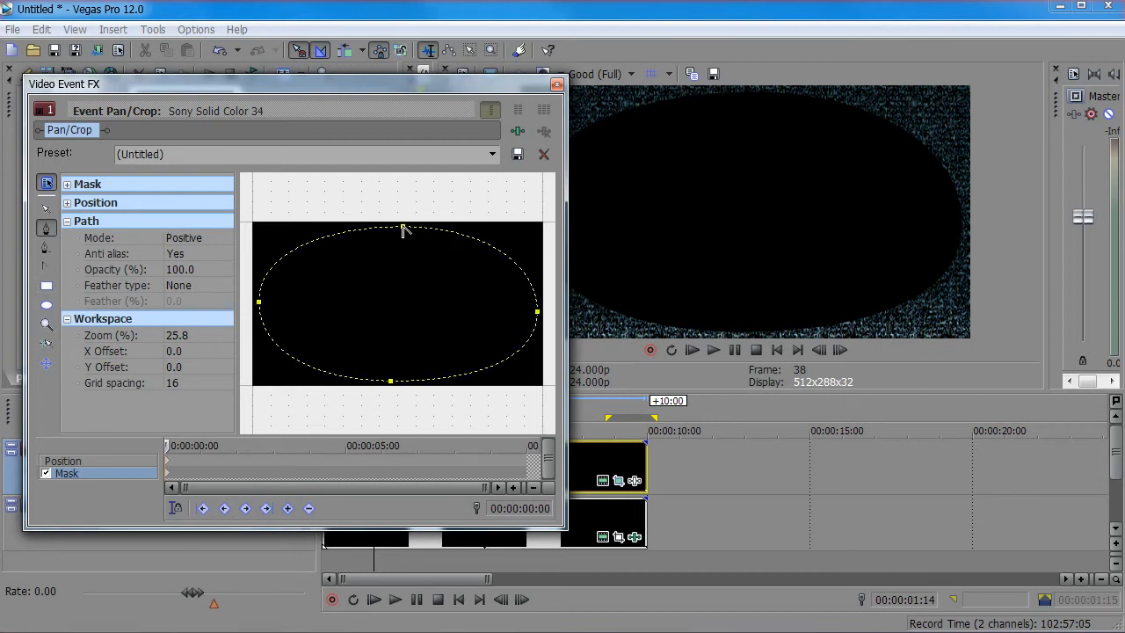
left_click(45, 208)
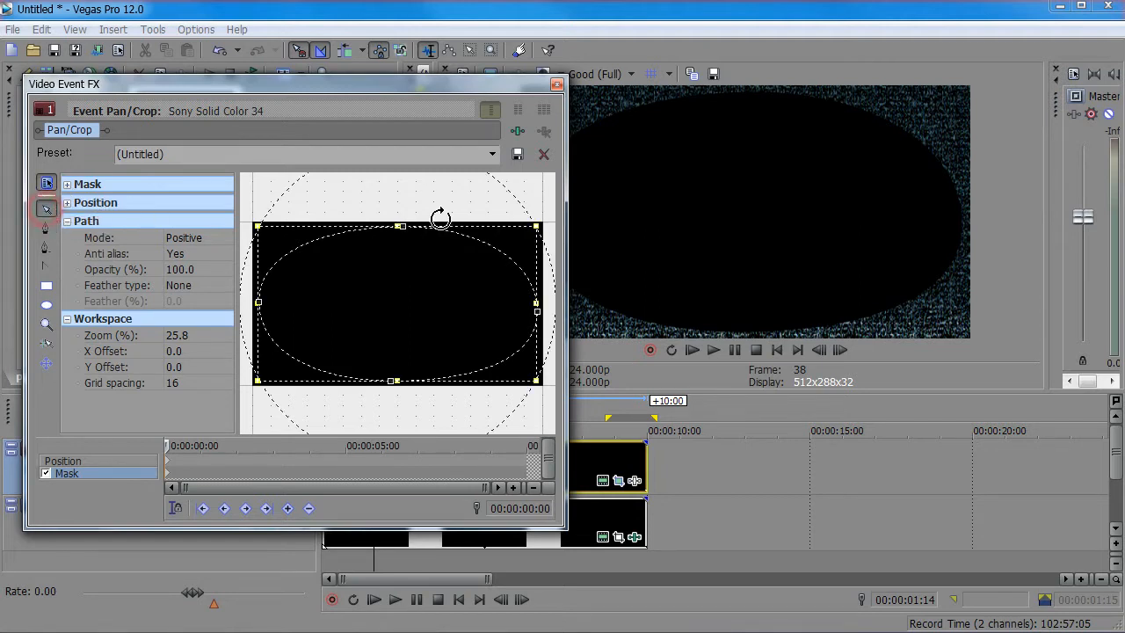
left_click(389, 259)
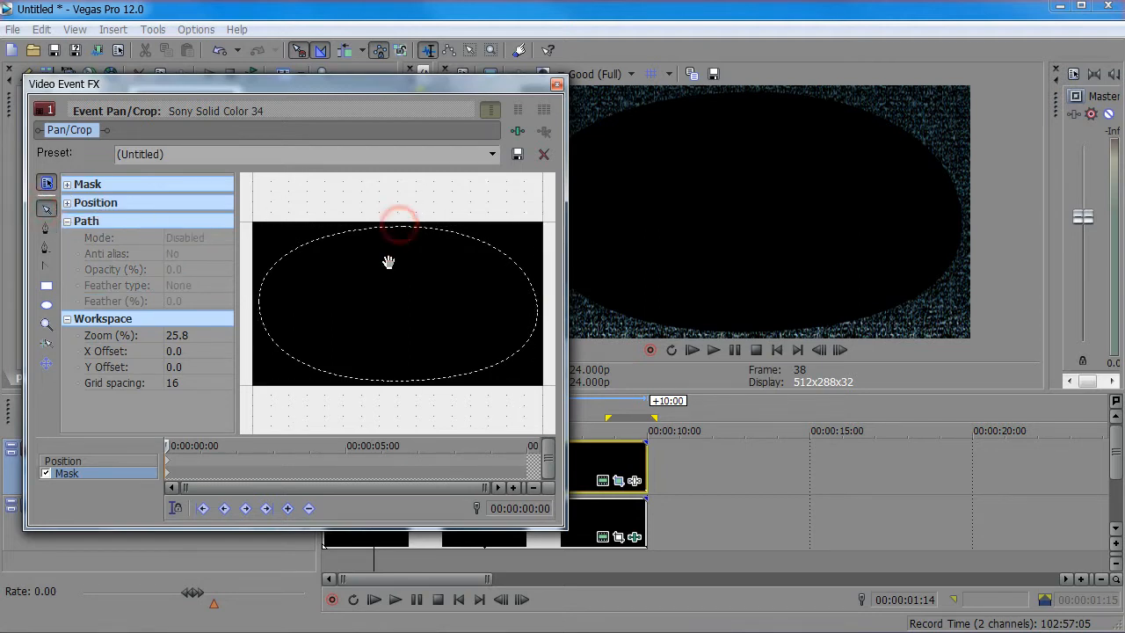
left_click(297, 251)
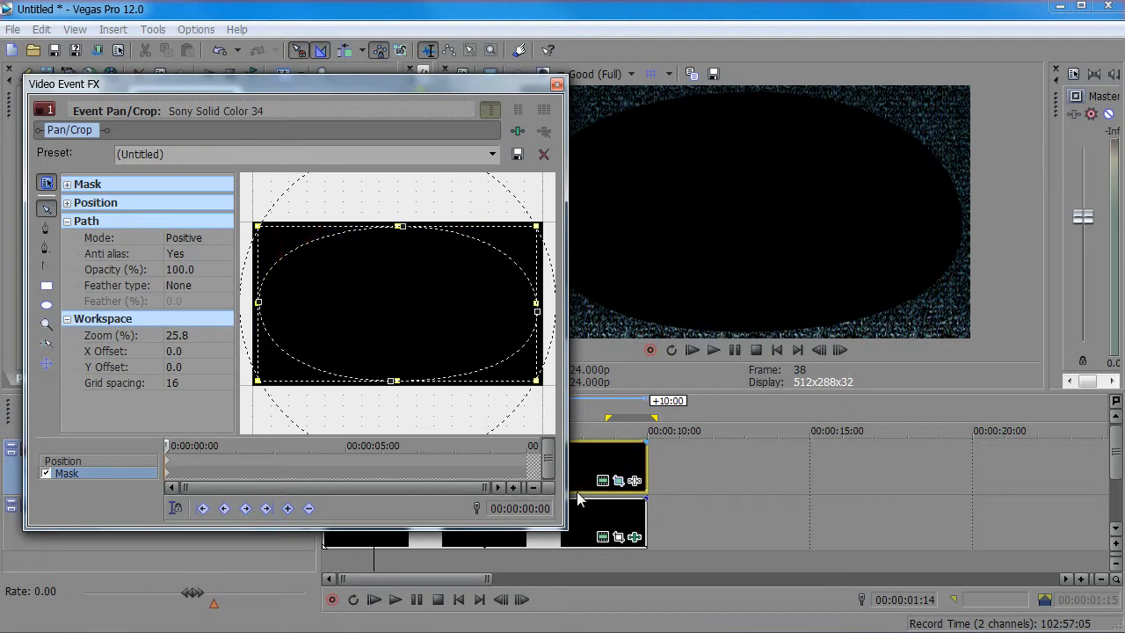
left_click_drag(563, 525, 701, 628)
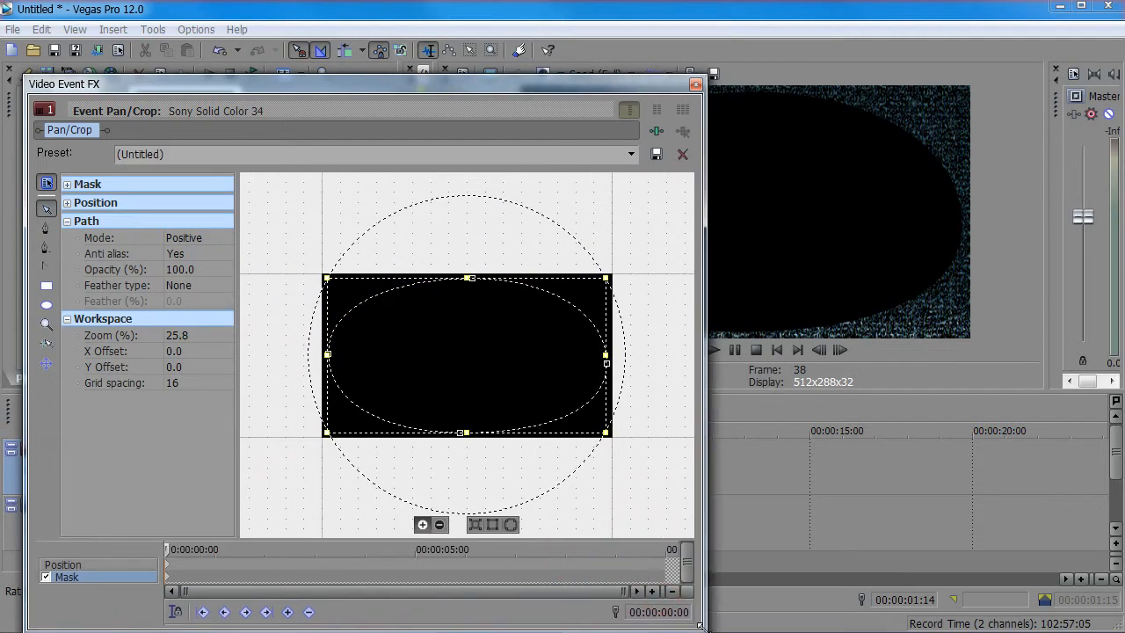
Step: Set the oval mask path's mode to Negative so the static shows through the black clip
left_click(439, 526)
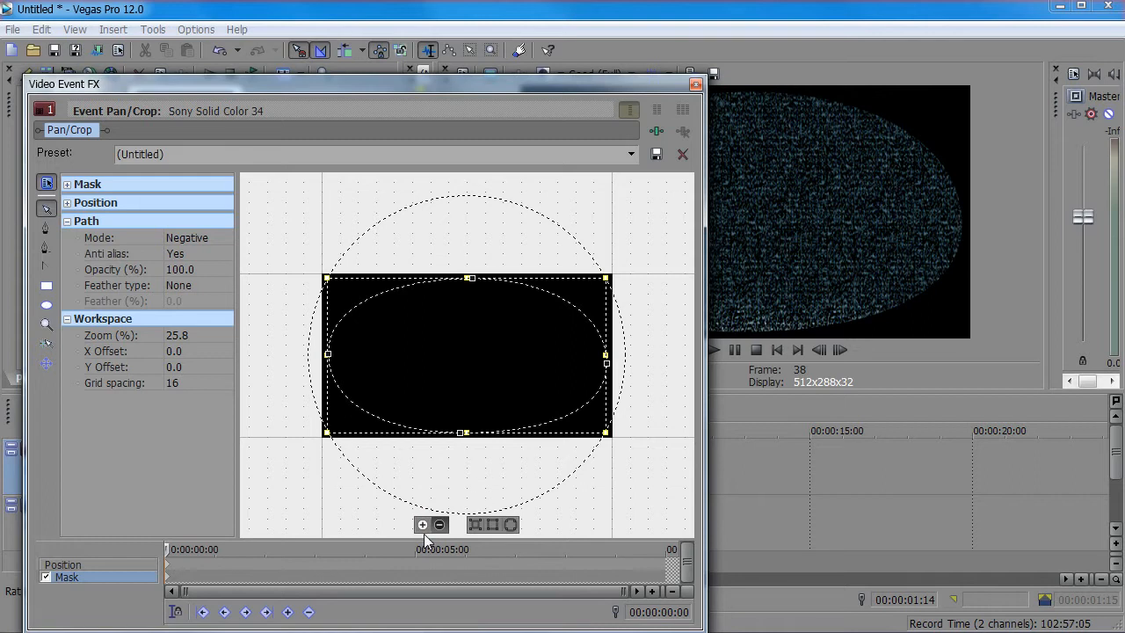
left_click(423, 527)
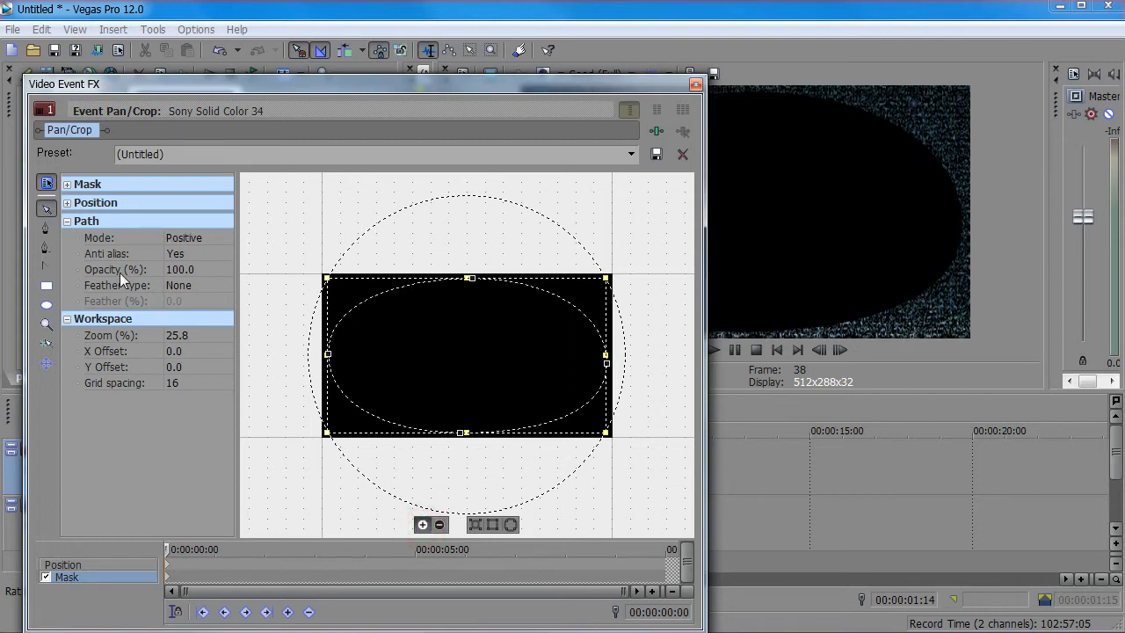
left_click(66, 222)
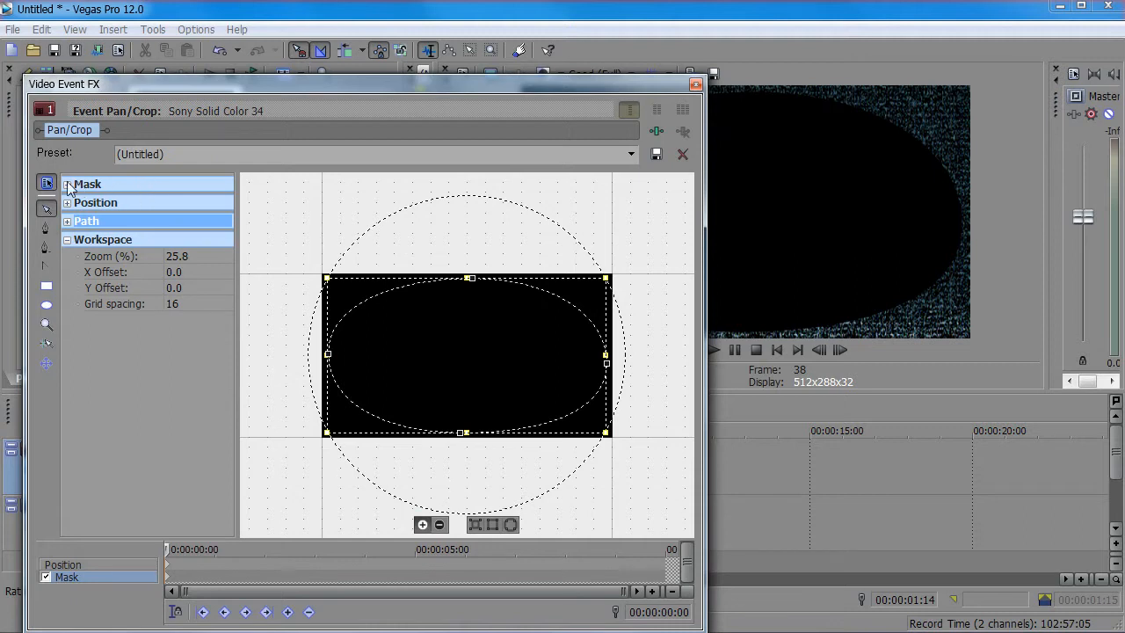
left_click(67, 186)
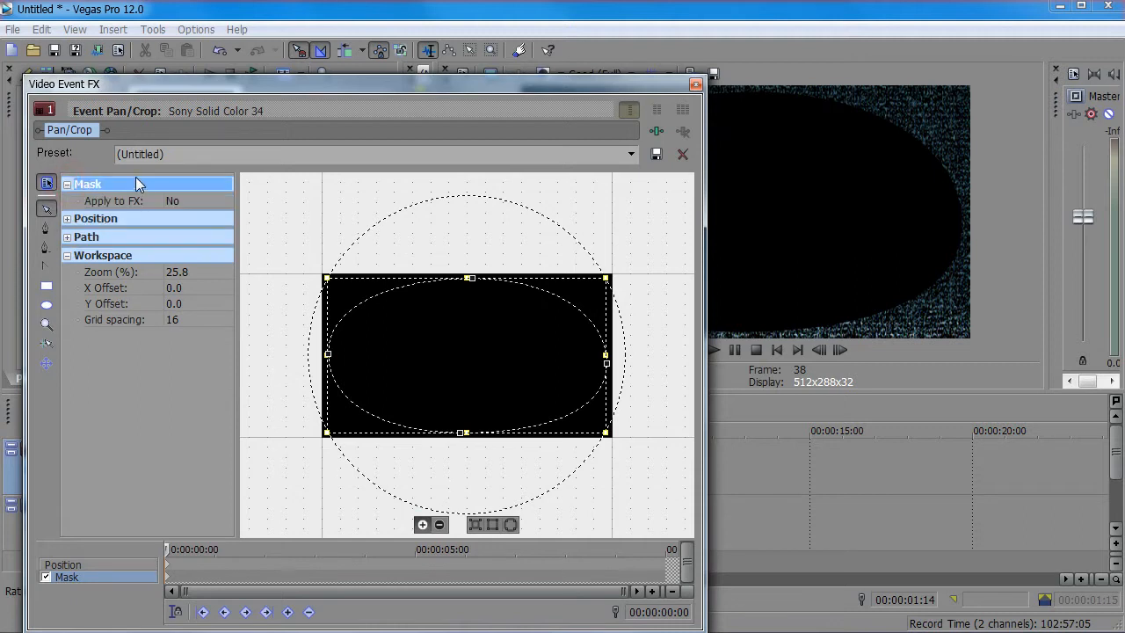
left_click(67, 185)
left_click(67, 222)
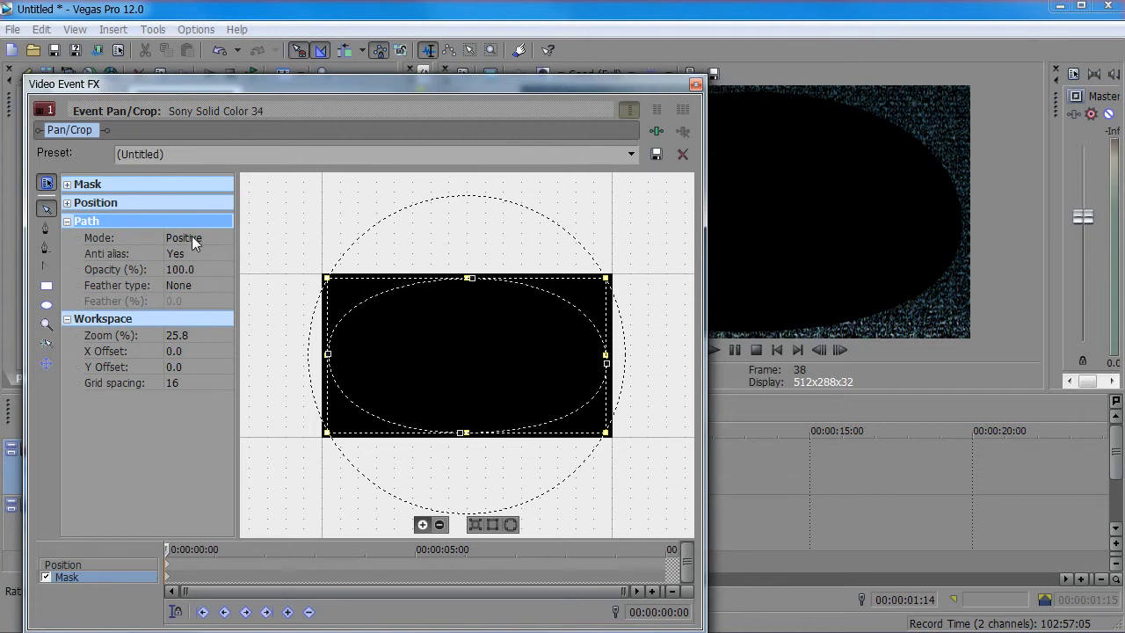
left_click(185, 236)
left_click(198, 262)
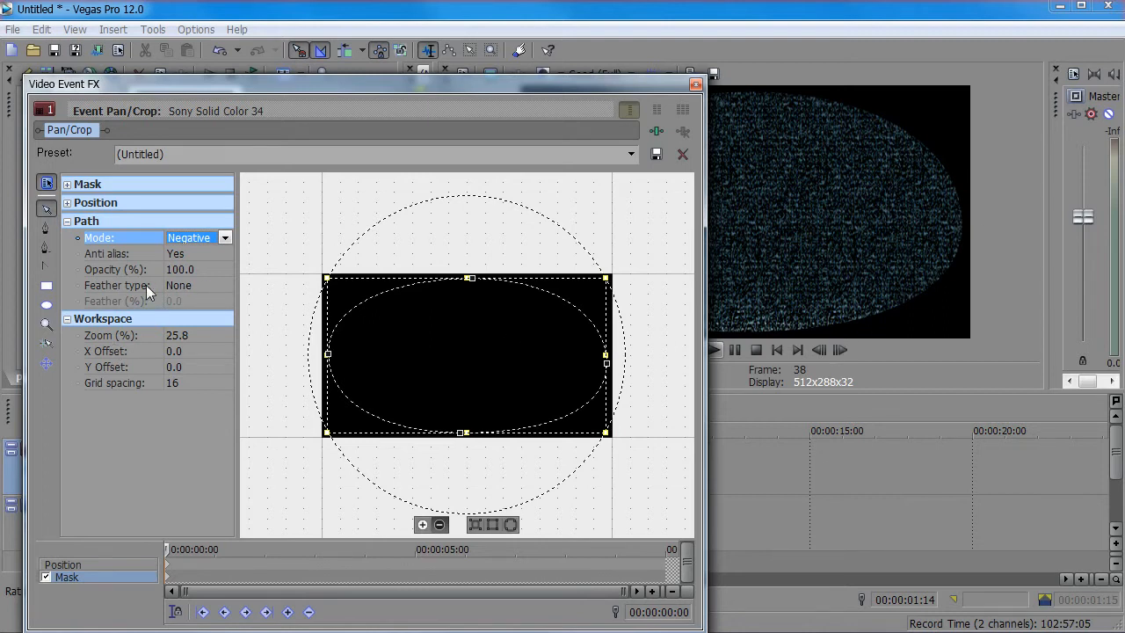
Step: Feather the oval mask in both directions at 50% and close the Event Pan/Crop window
left_click(205, 286)
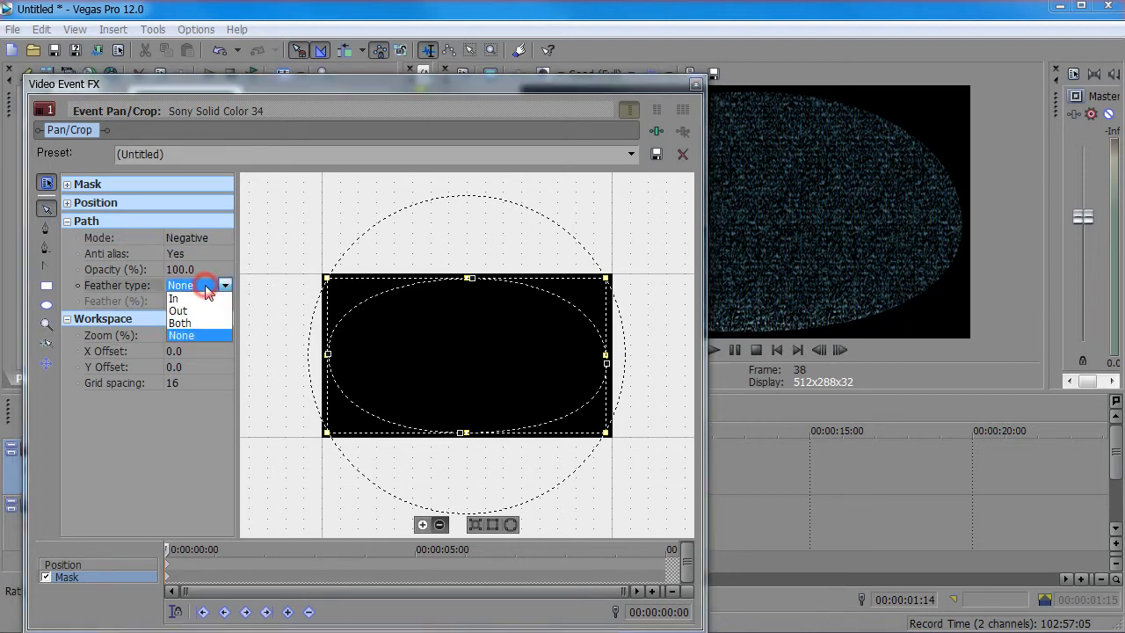
left_click(179, 323)
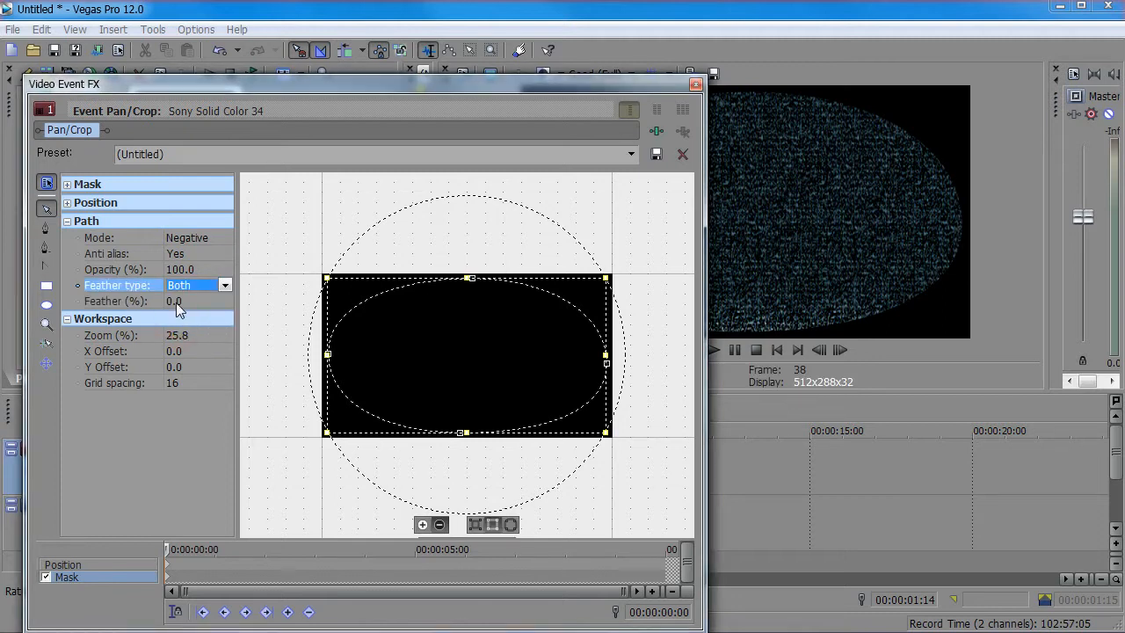
left_click(220, 300)
left_click(225, 302)
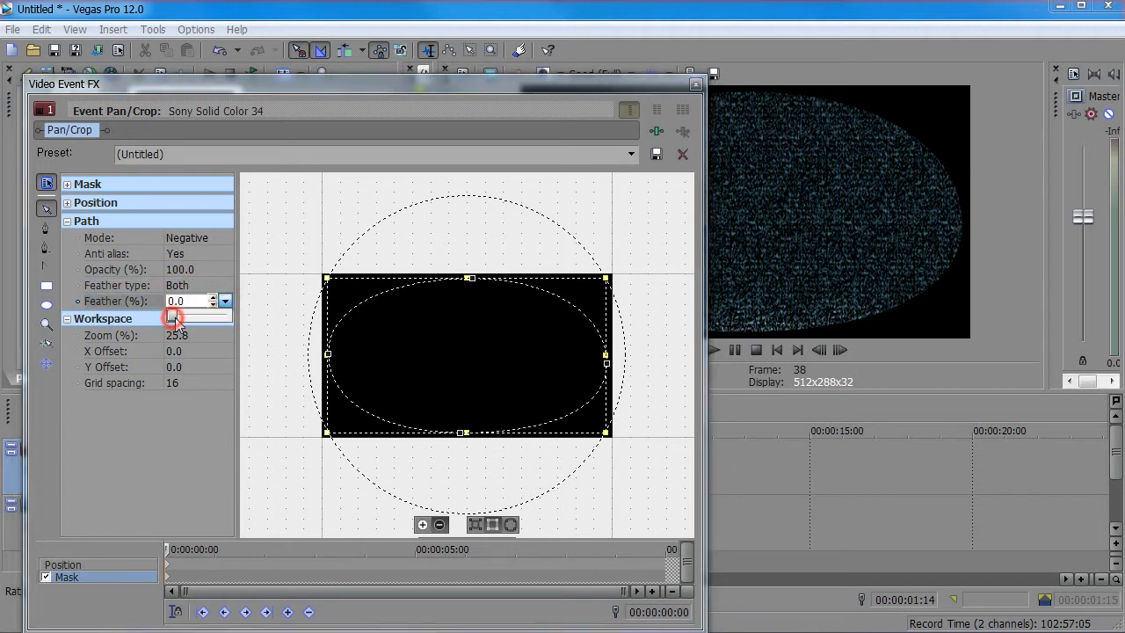
left_click_drag(172, 317, 252, 322)
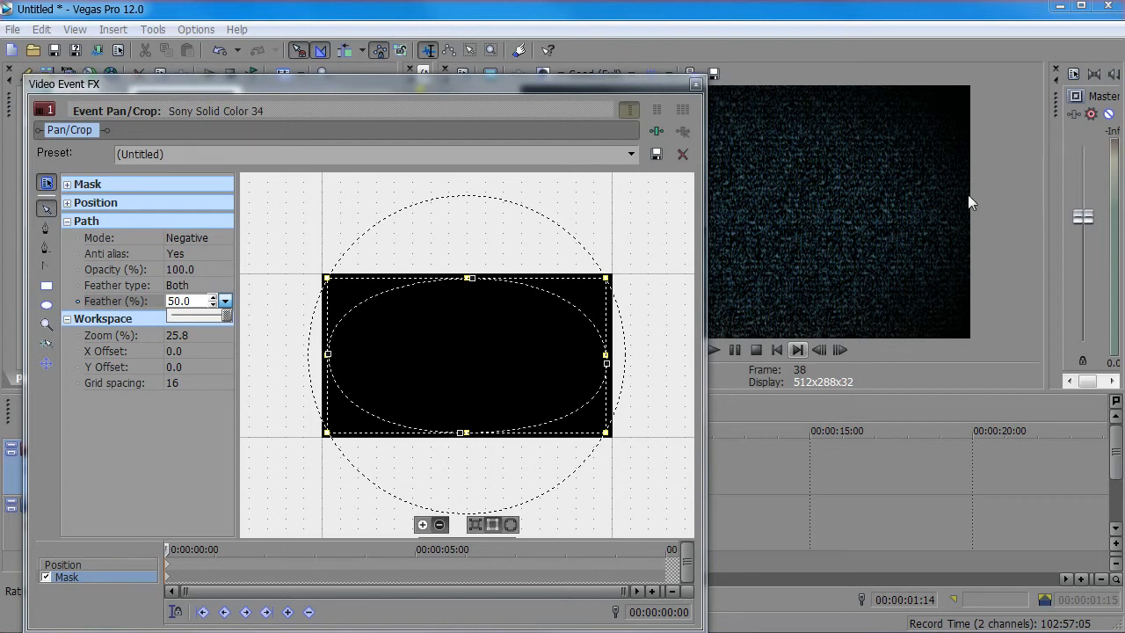
left_click(695, 86)
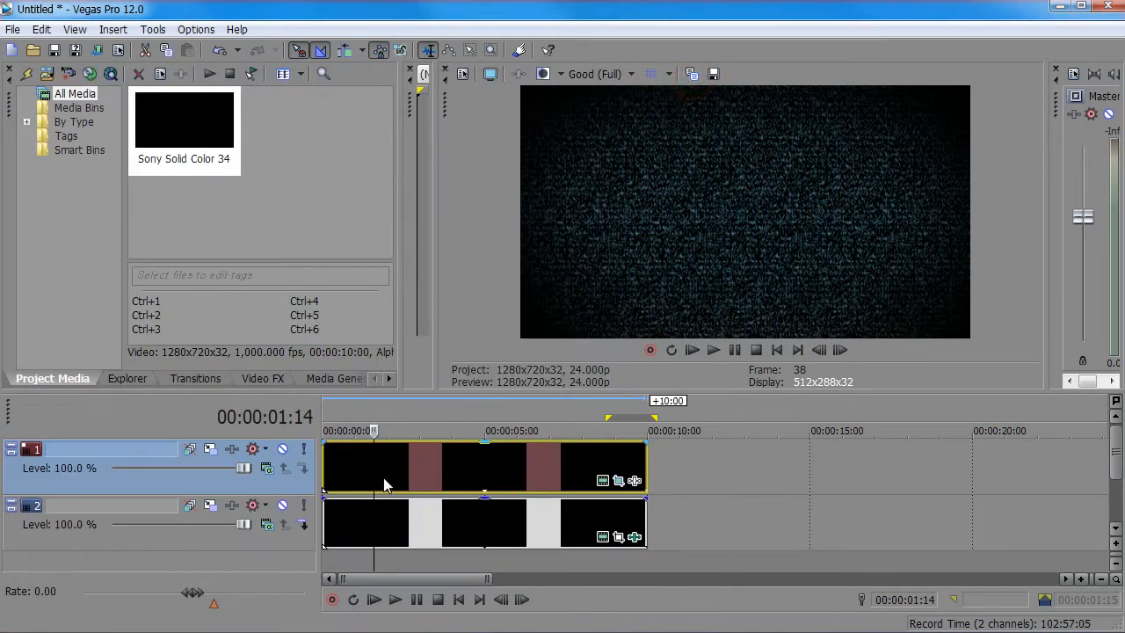
Step: Play back the feathered static from about 00:00:00:16 and check frames up to about 00:00:03:16
left_click(344, 477)
key("space")
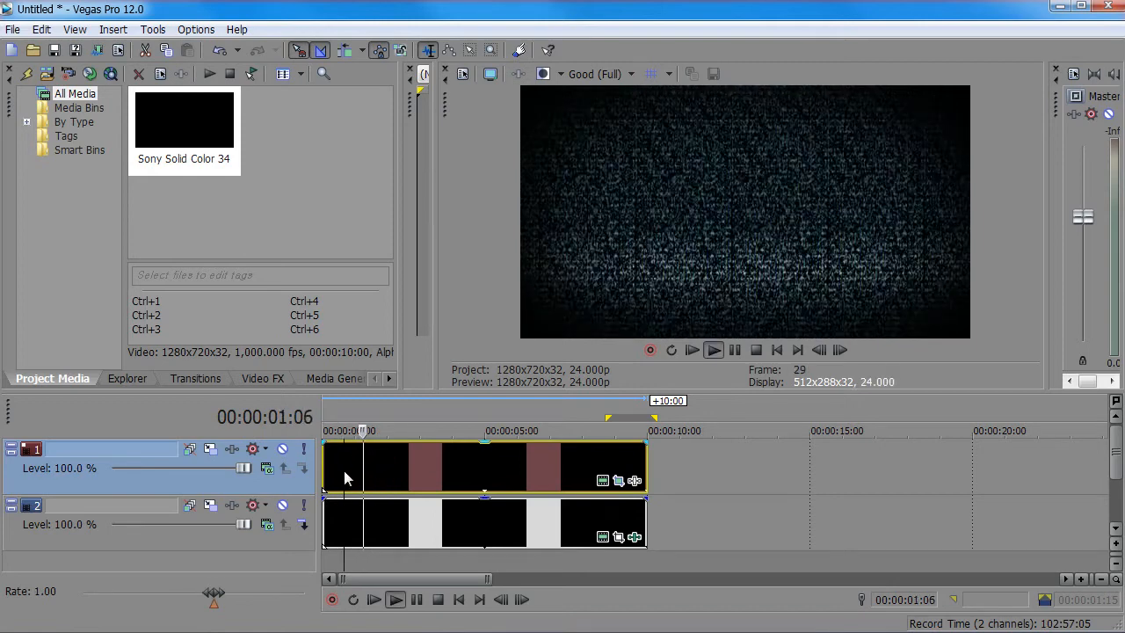
key("space")
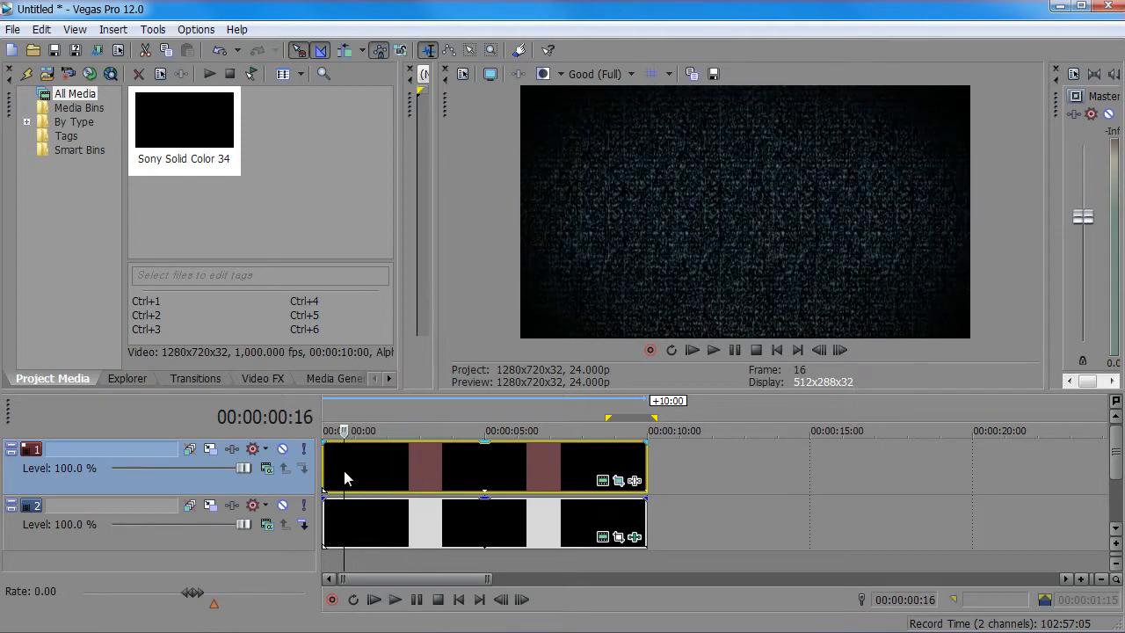
left_click(373, 478)
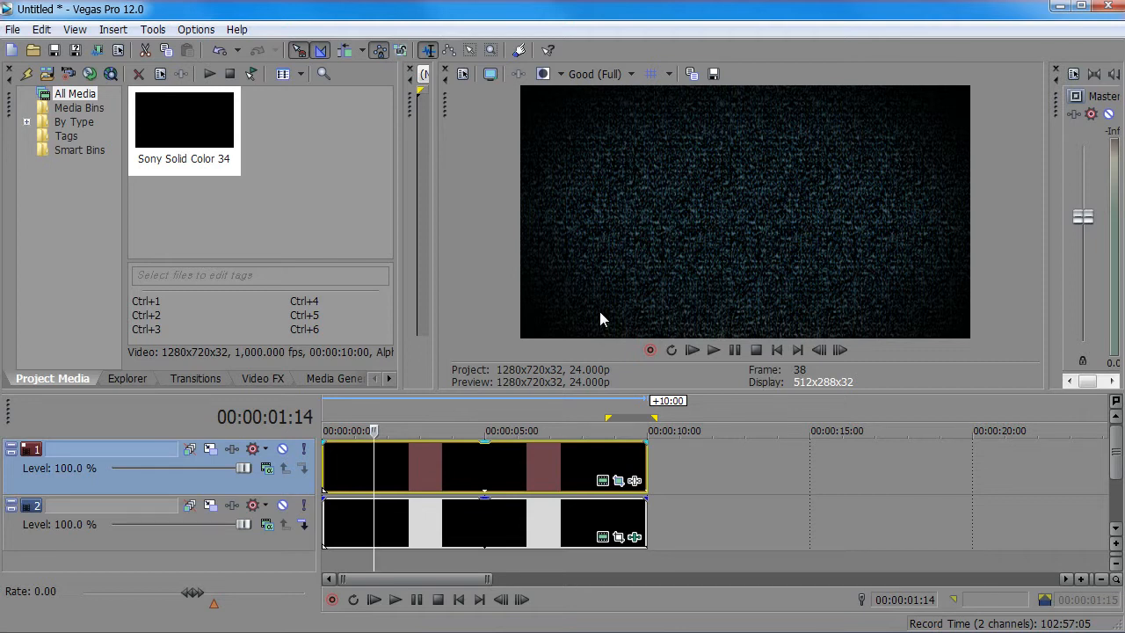
left_click(432, 459)
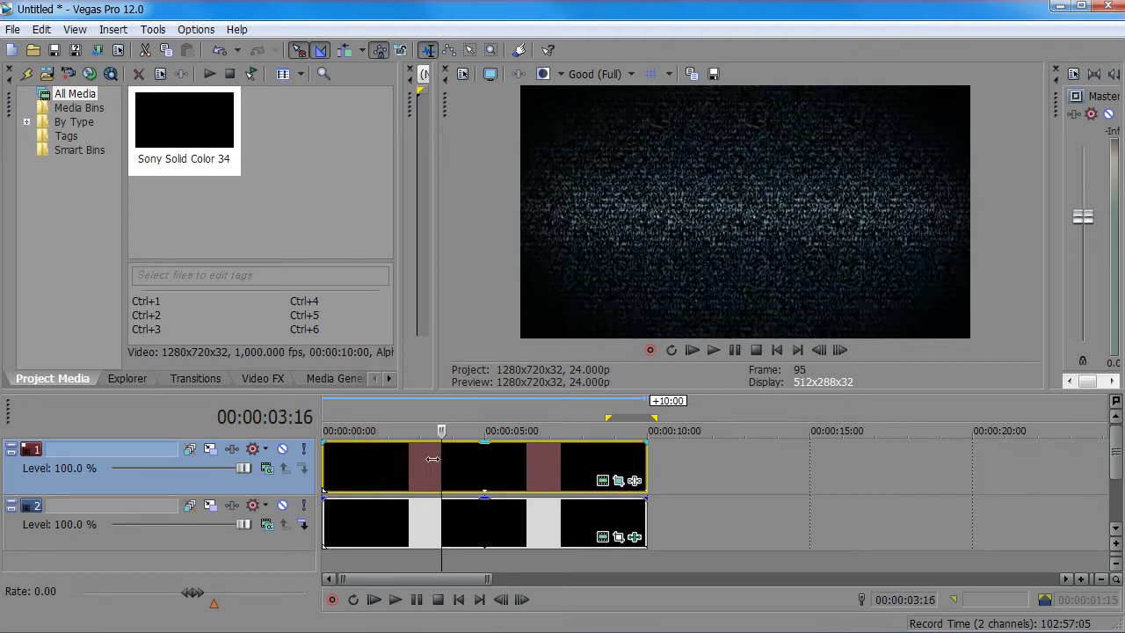
left_click(395, 479)
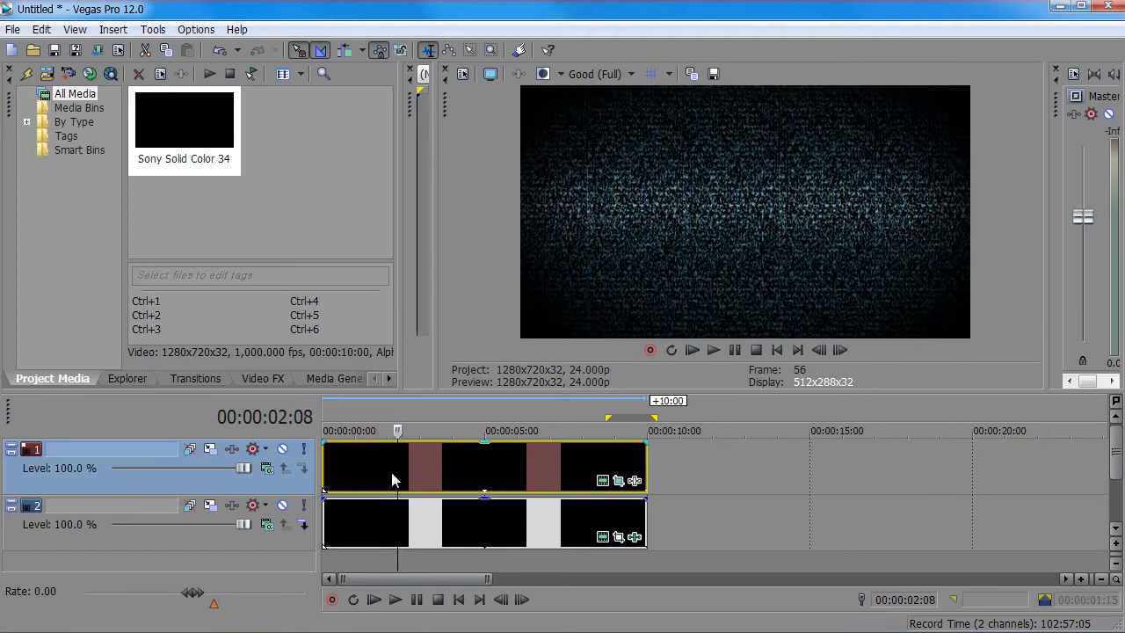
Step: Make track 2 a compositing child of track 1 and select the parent track
left_click(90, 540)
left_click(90, 483)
left_click(90, 530)
left_click(96, 478)
left_click(115, 532)
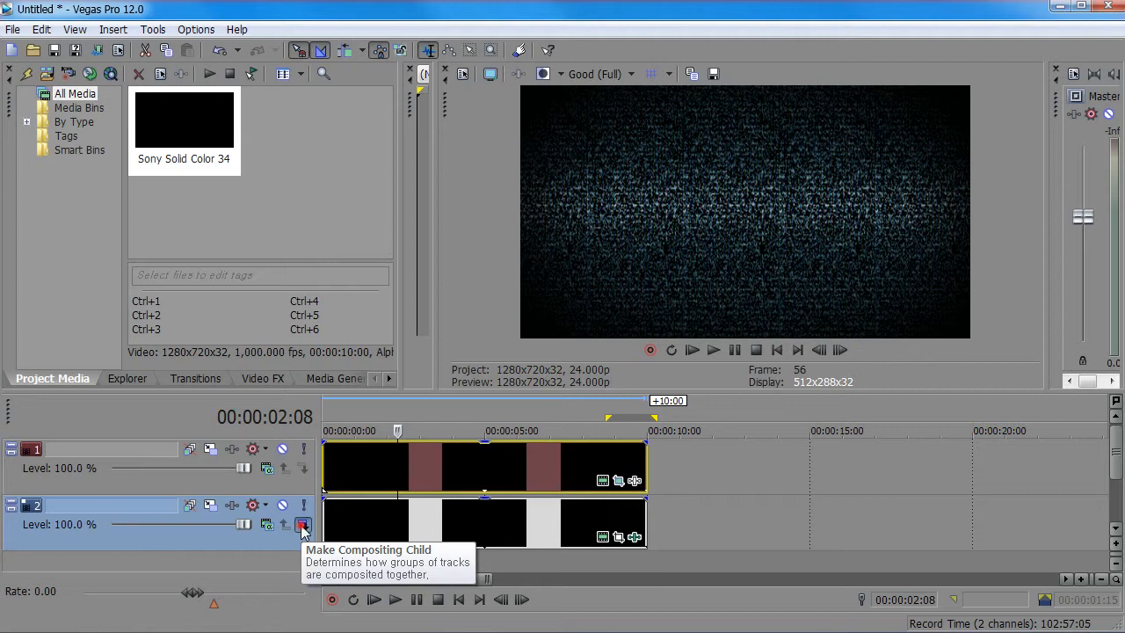
left_click(302, 526)
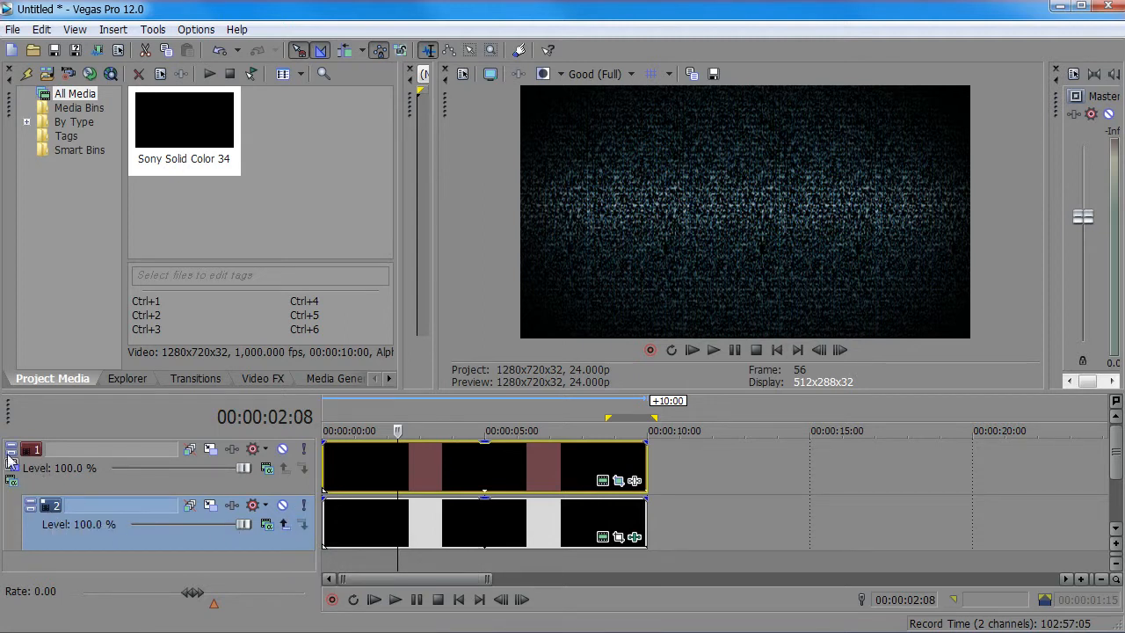
left_click(77, 475)
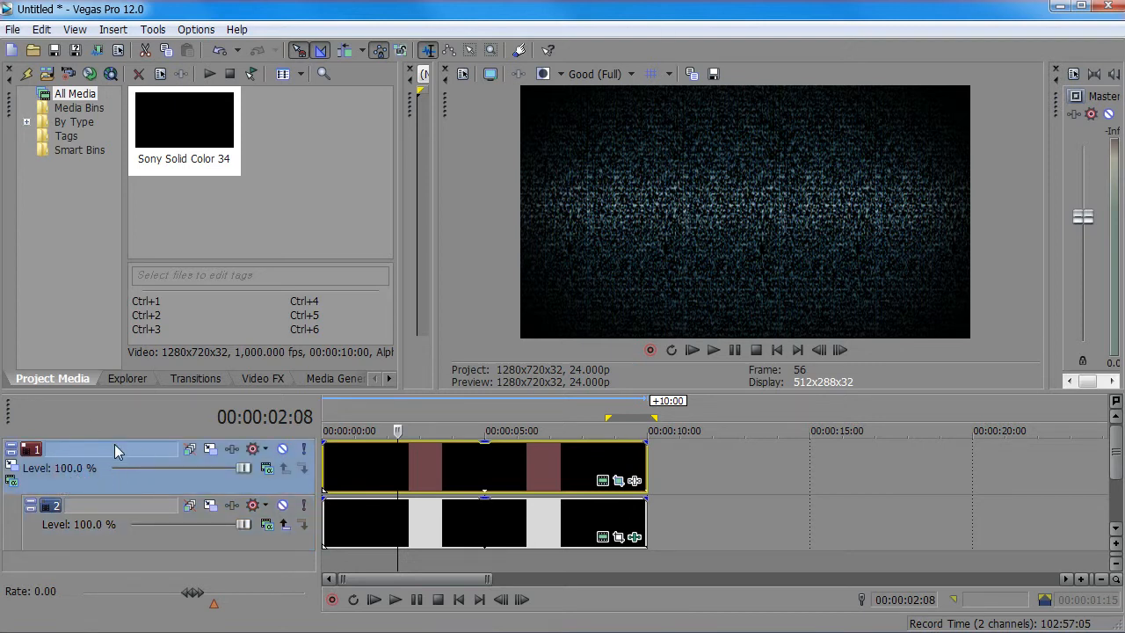
Step: Play back the parented tracks from about 00:00:01:11
left_click(371, 459)
key("space")
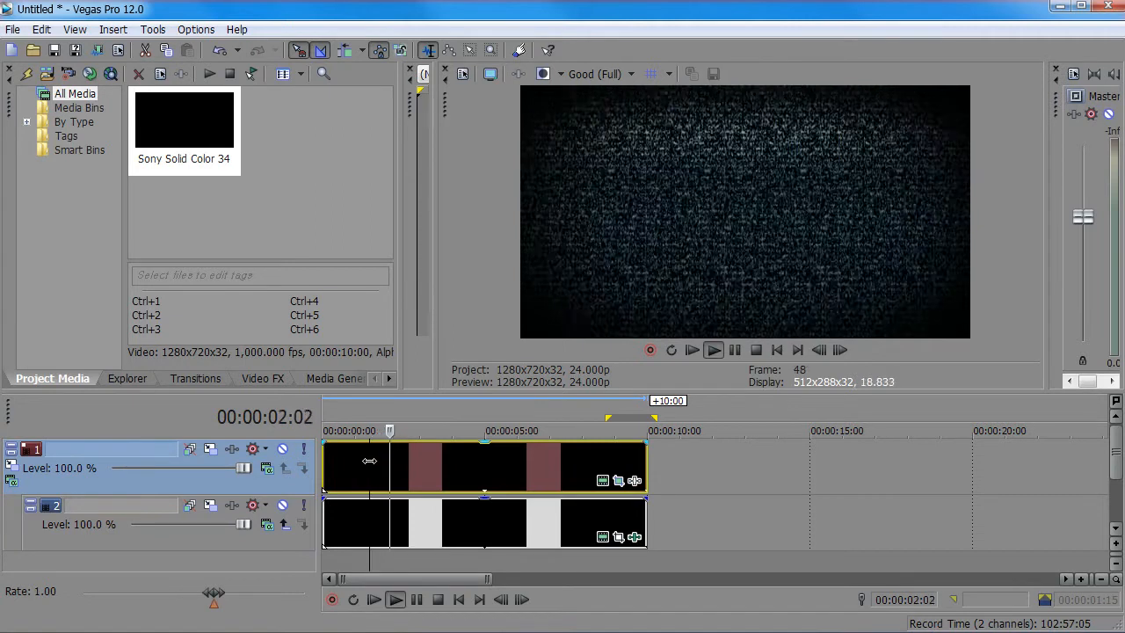
key("space")
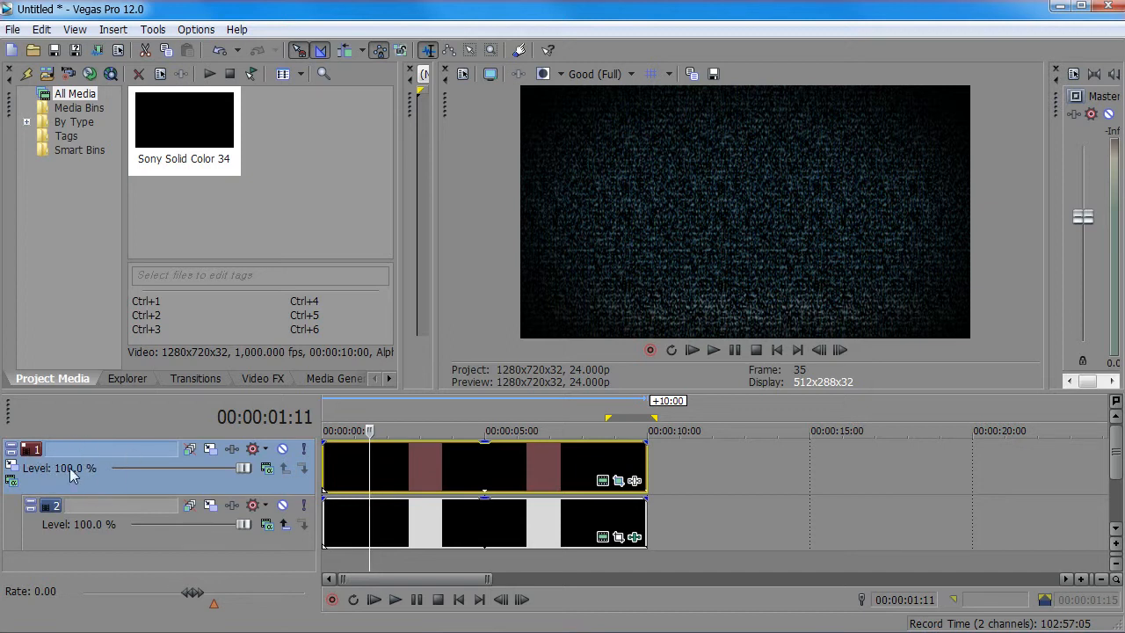
Step: Open Parent Track Motion for track 1 and resize its window and the video preview pane so both fit side by side
left_click(11, 464)
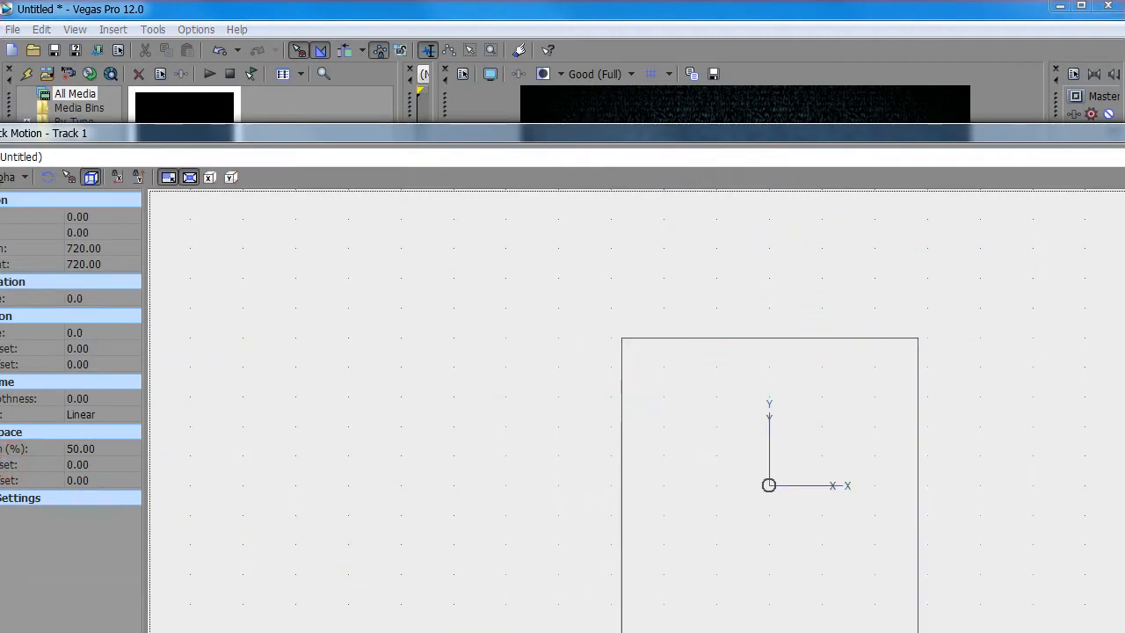
left_click_drag(1124, 632, 657, 610)
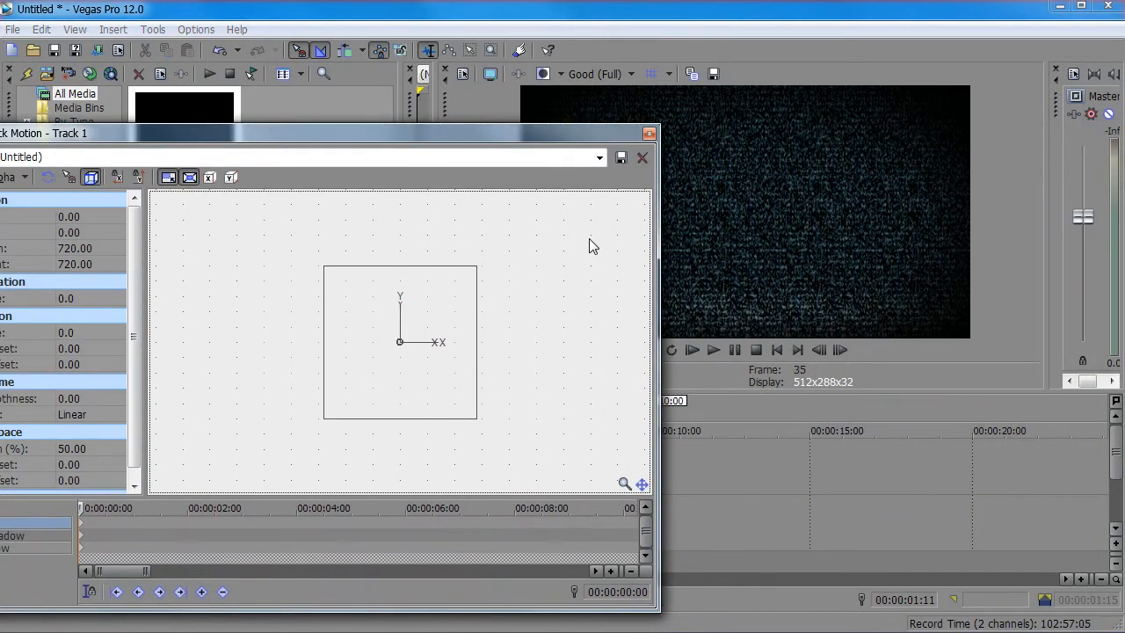
left_click_drag(528, 133, 621, 57)
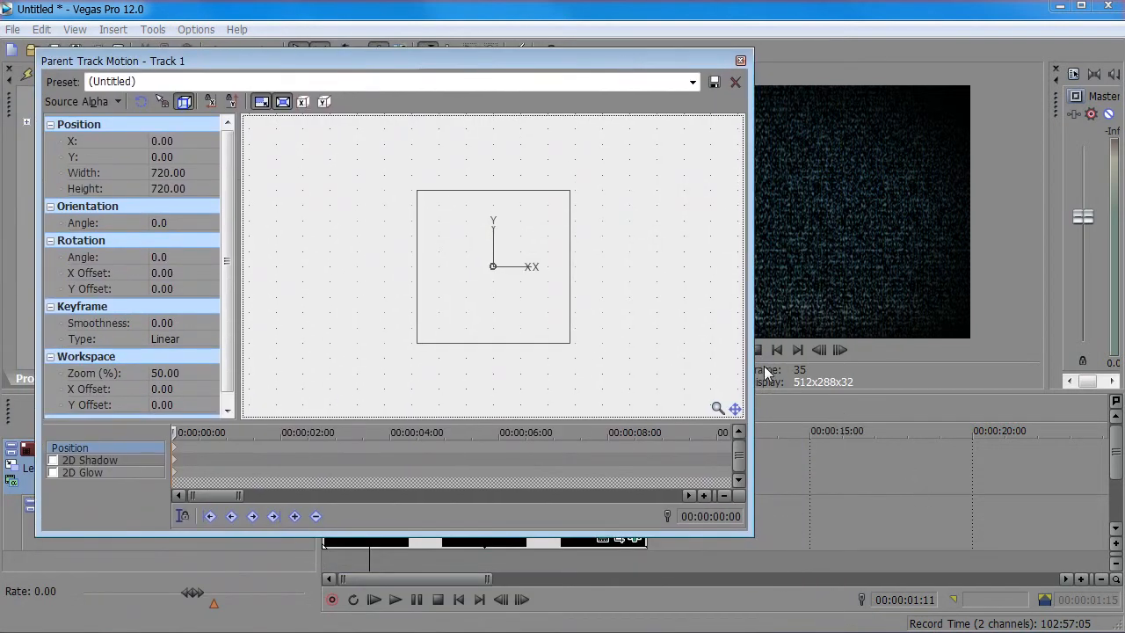
left_click_drag(752, 368, 418, 371)
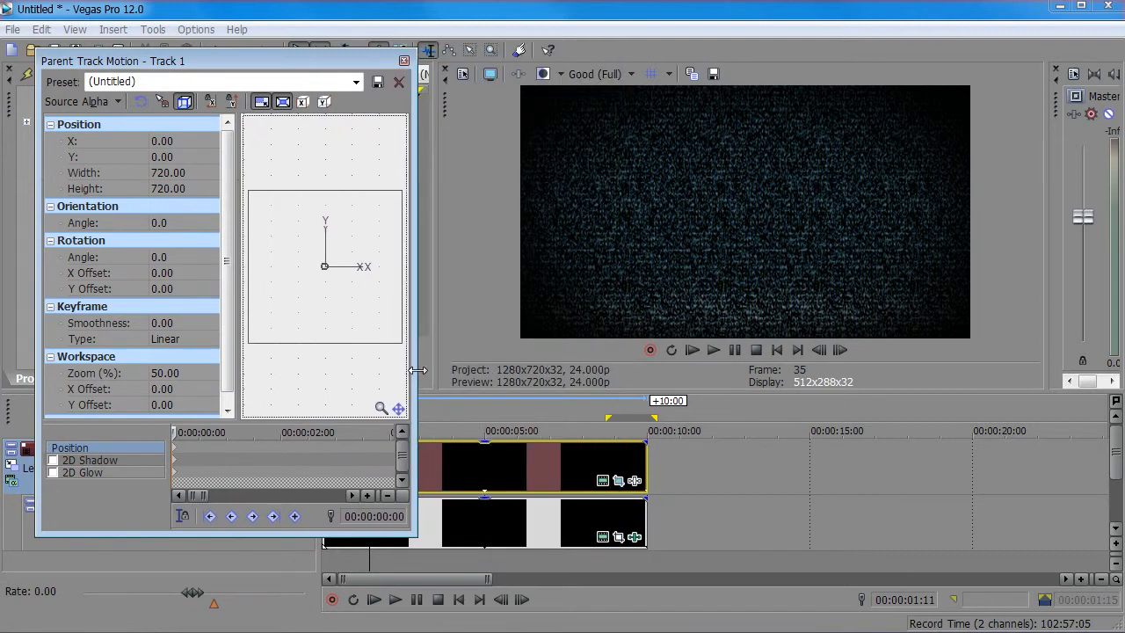
left_click_drag(429, 260, 587, 264)
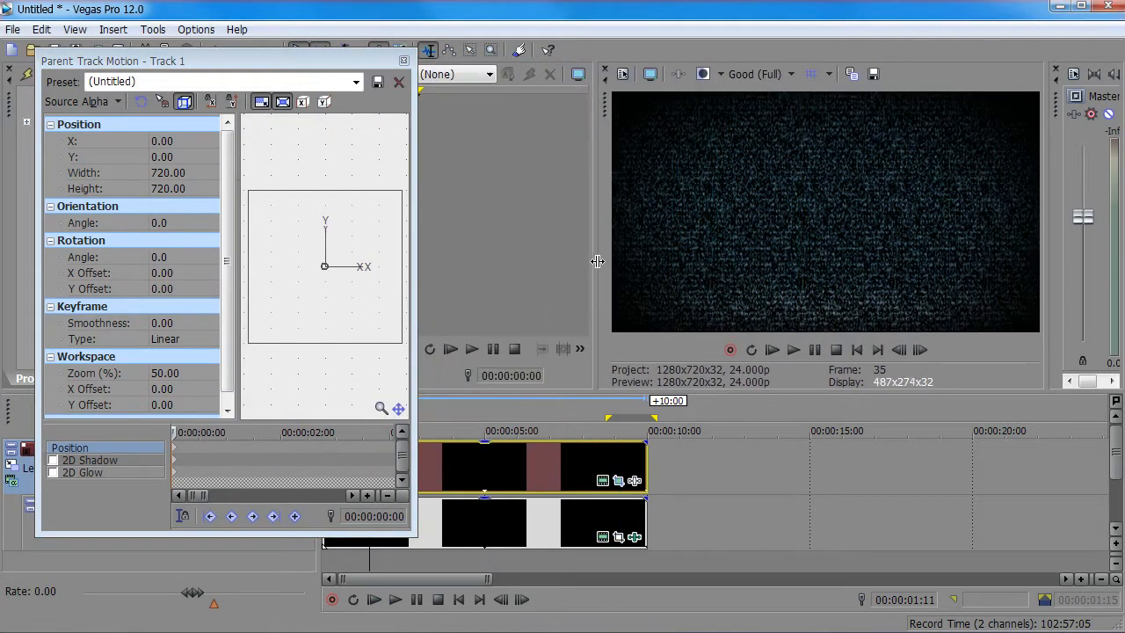
left_click_drag(417, 270, 596, 265)
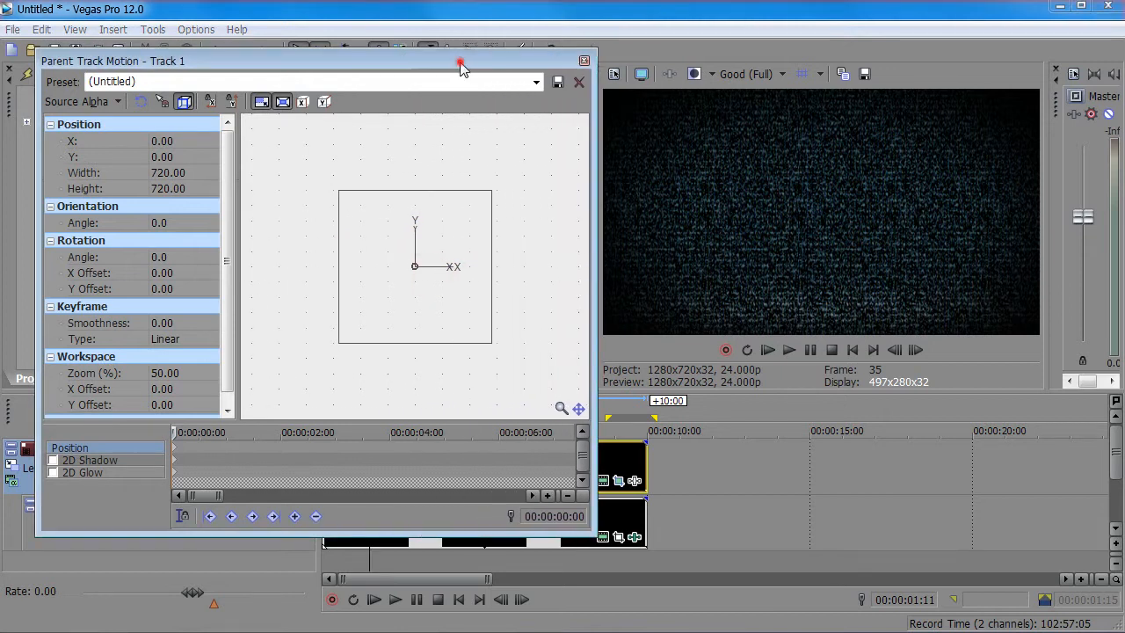
left_click_drag(461, 68, 444, 40)
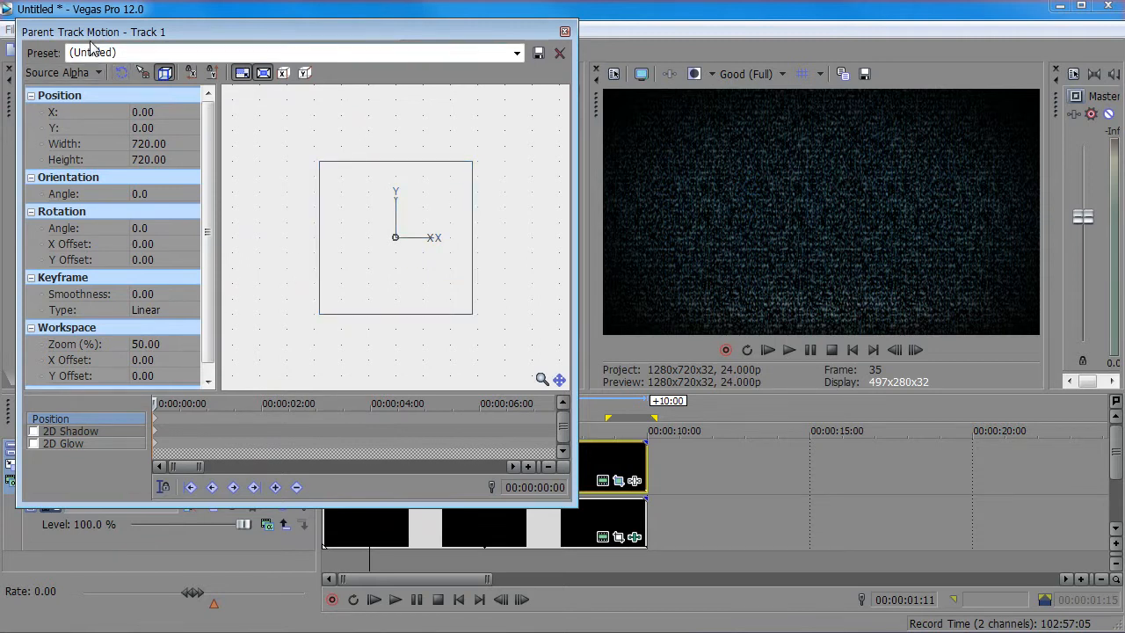
Step: Try to resize the parent motion frame of track 1 from a corner, and close Parent Track Motion
left_click(320, 314)
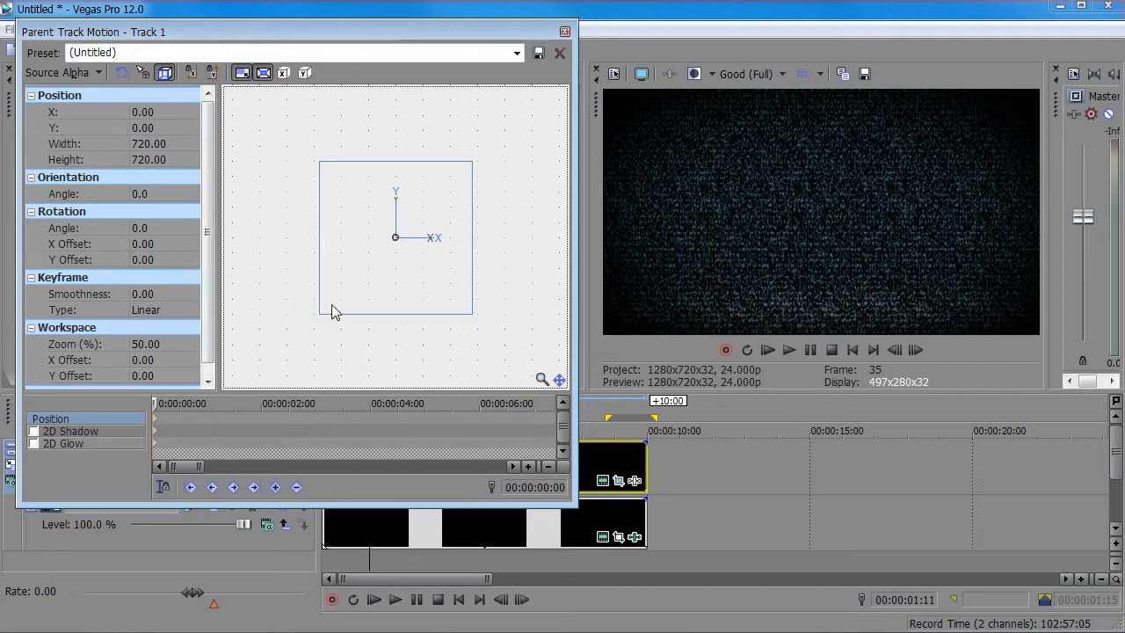
mouse_move(319, 314)
left_mouse_down()
mouse_move(341, 261)
mouse_move(310, 278)
mouse_move(311, 300)
left_mouse_up()
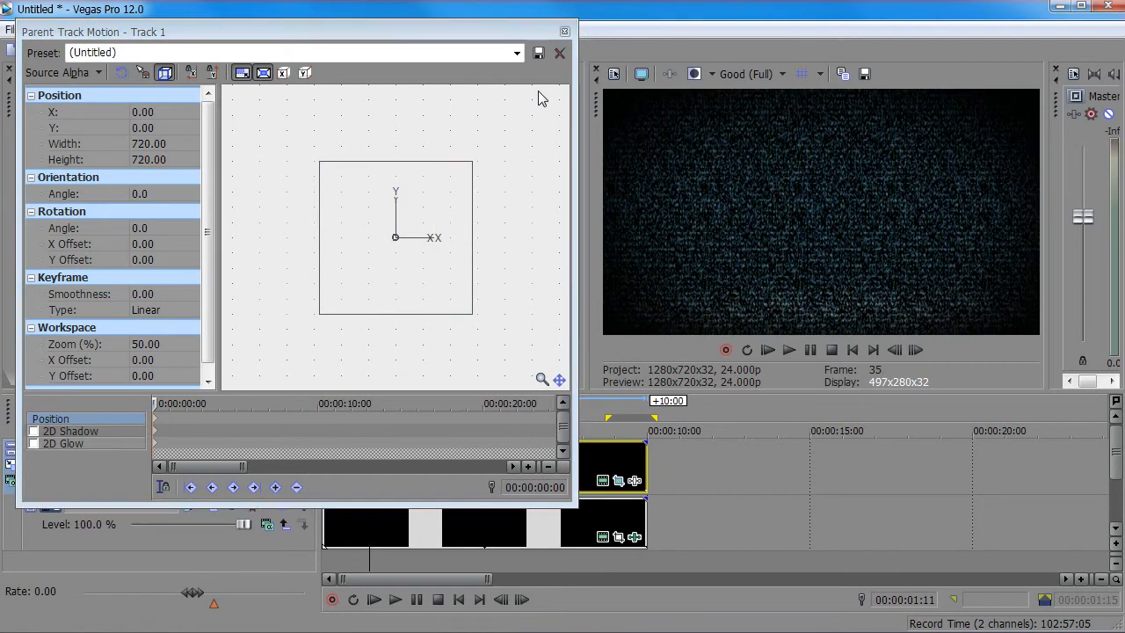
left_click(565, 31)
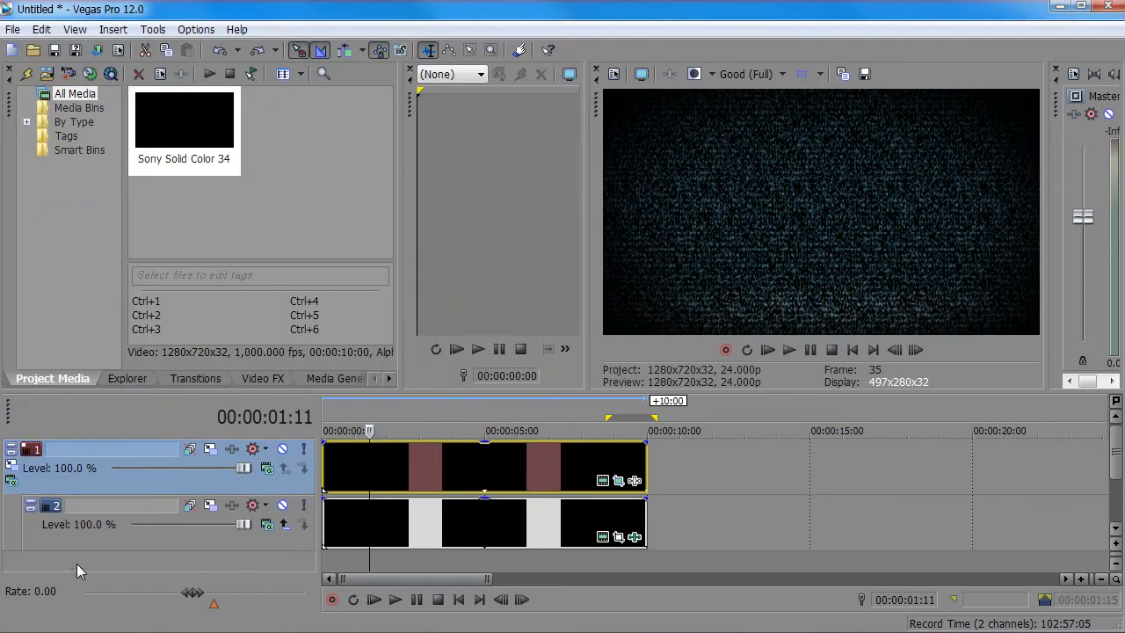
Step: Release track 2 from its compositing parent and open Track Motion for track 1 alone
left_click(284, 524)
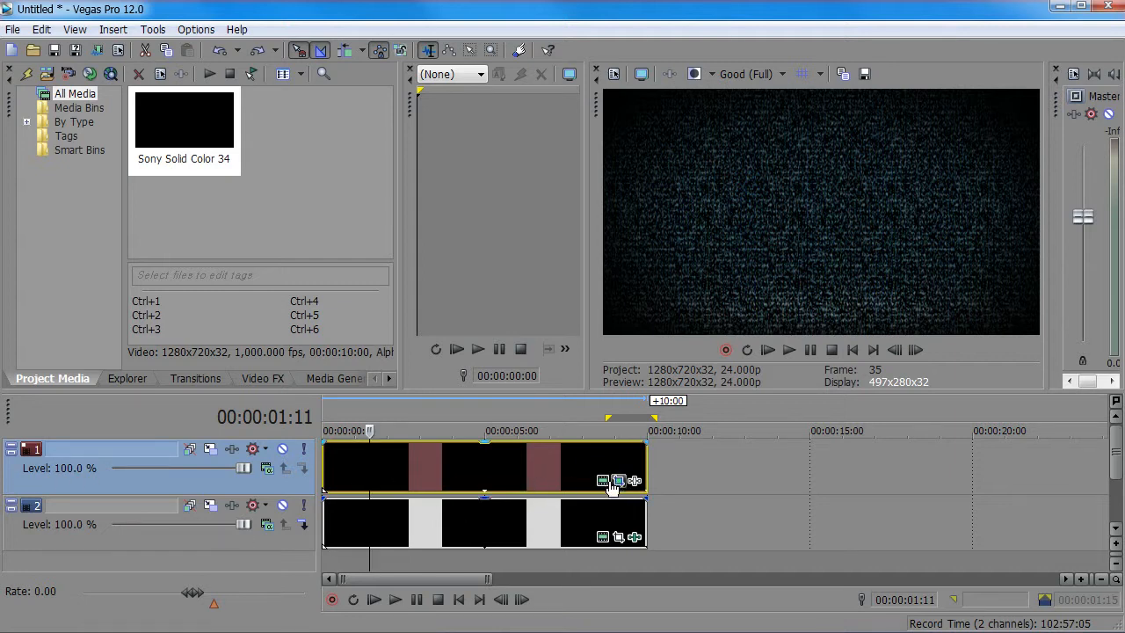
left_click(267, 468)
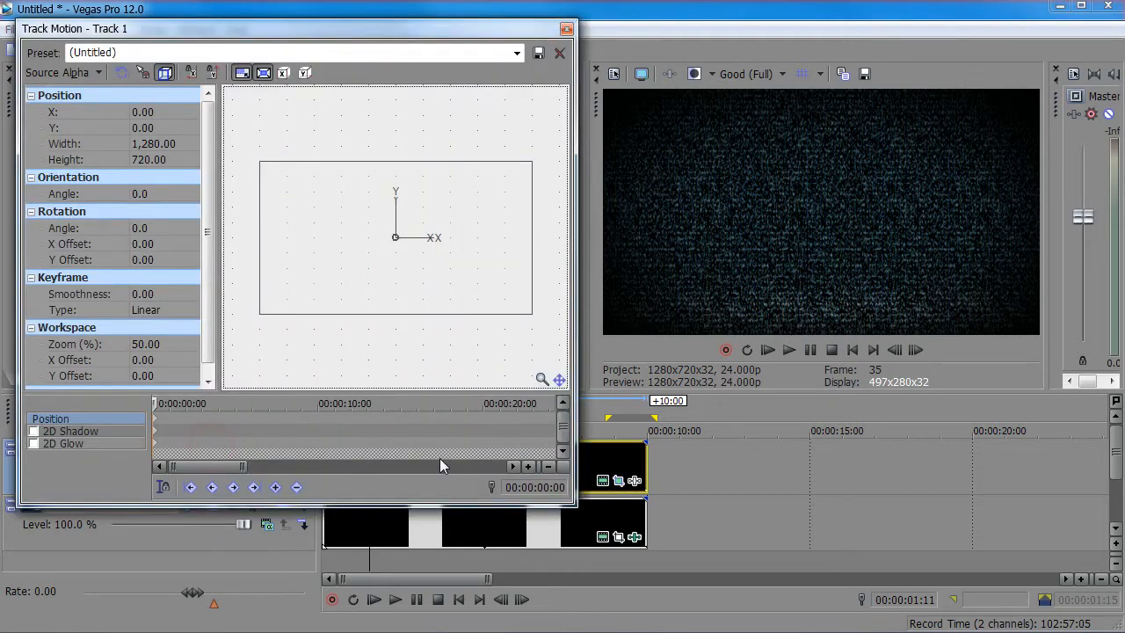
left_click(566, 29)
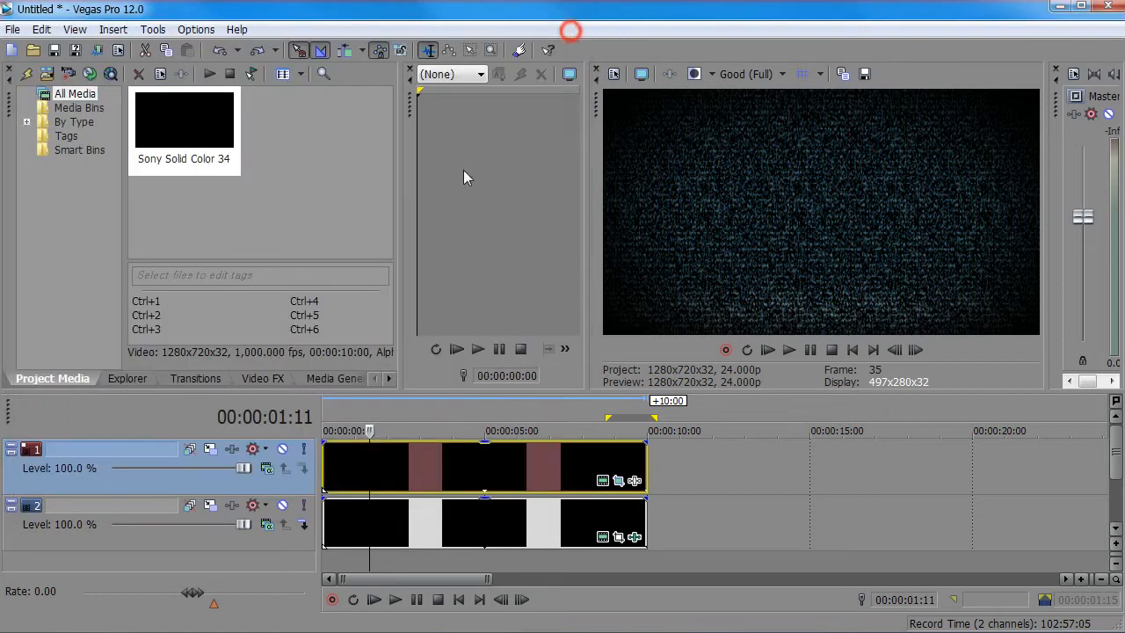
left_click(212, 453)
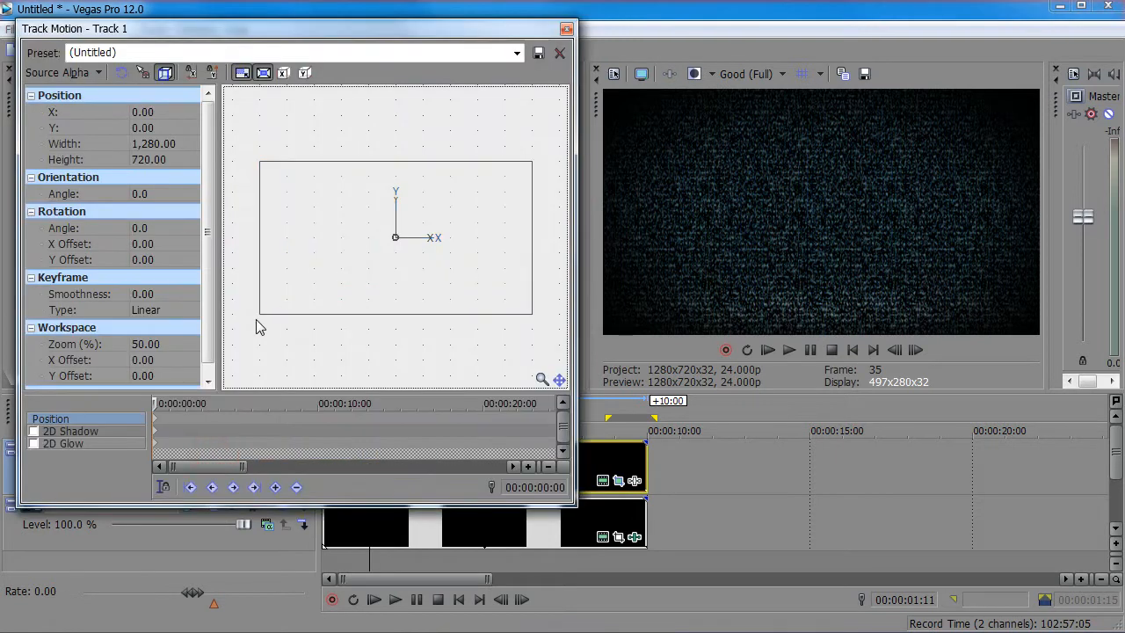
Step: Try shrinking track 1 alone to about 772 × 434, undo the resize, and close Track Motion
left_click_drag(258, 314, 316, 281)
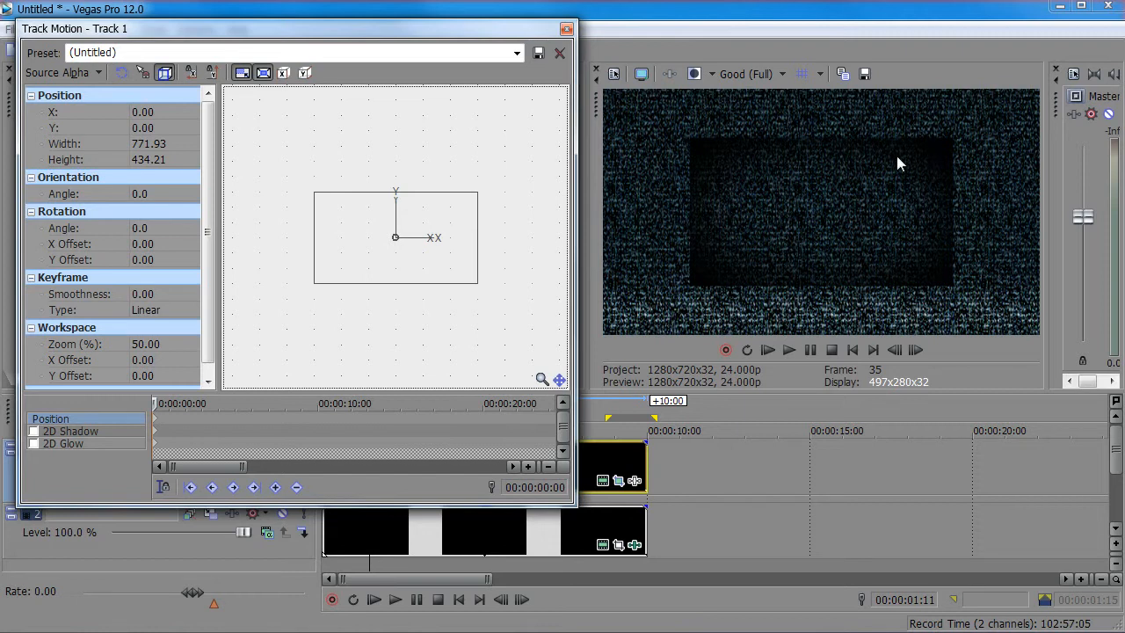
key("ctrl+z")
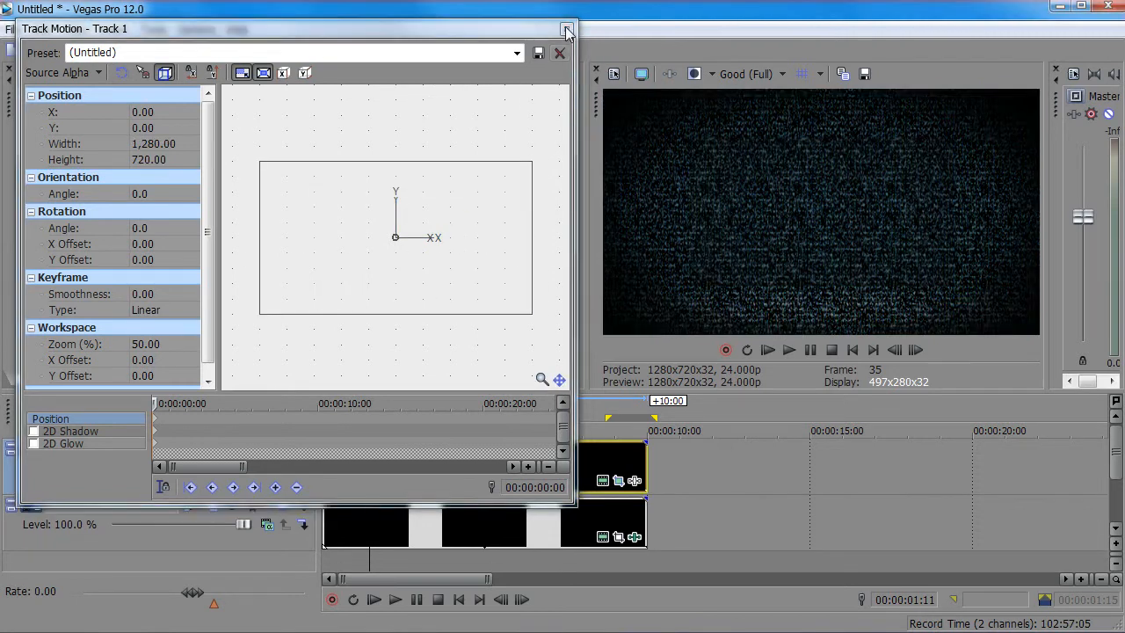
left_click(567, 29)
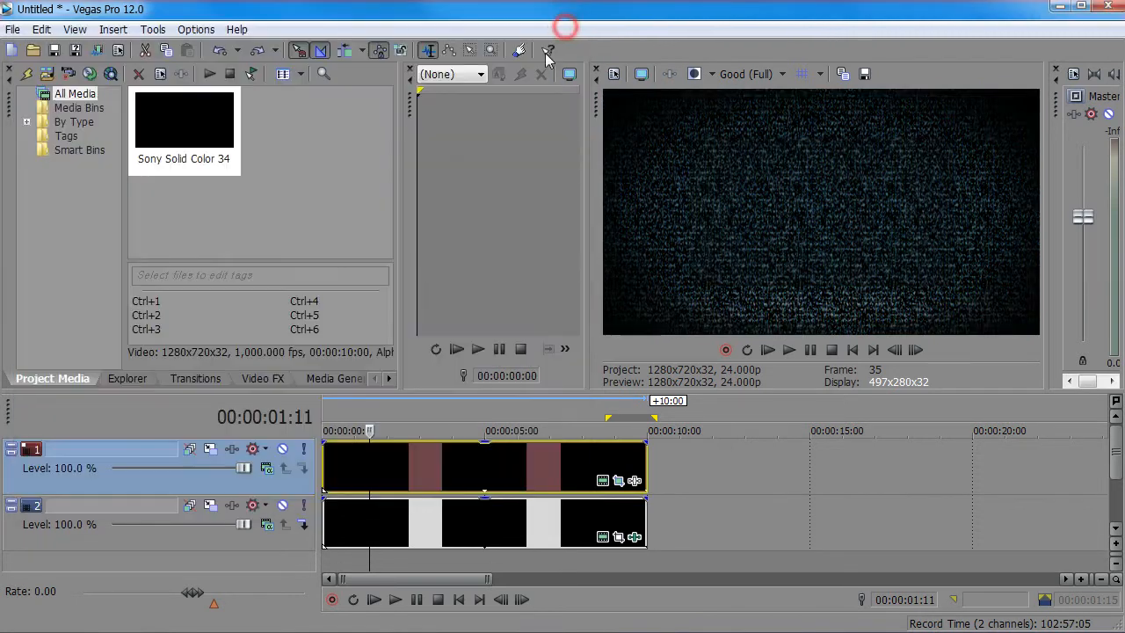
Step: Make track 2 a compositing child of track 1 again and open Parent Track Motion for track 1
left_click(303, 524)
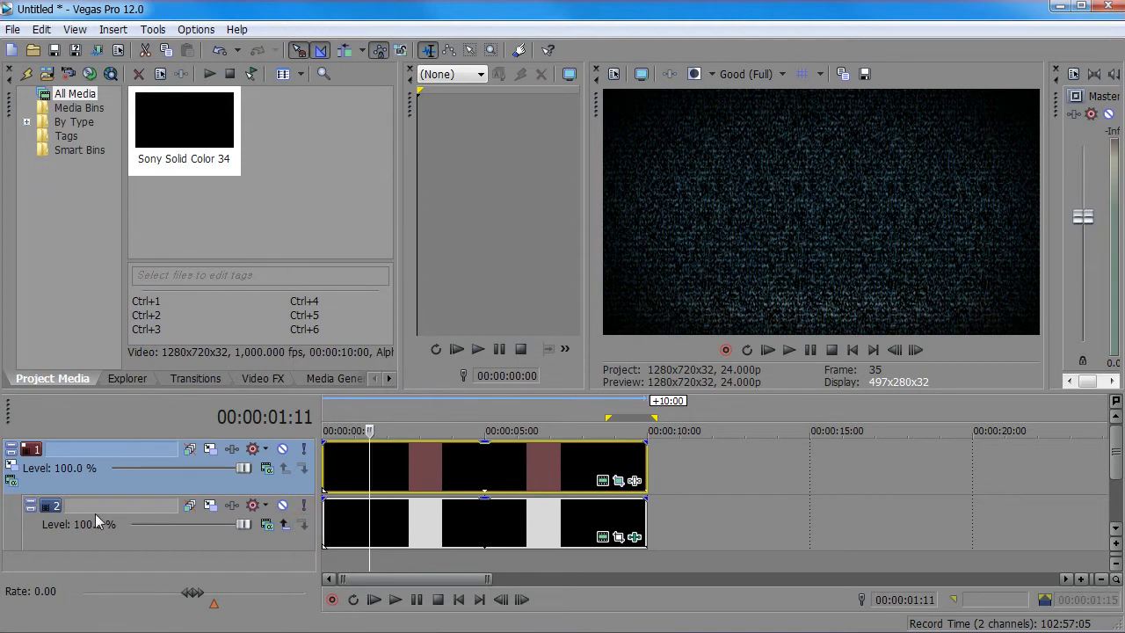
left_click(10, 464)
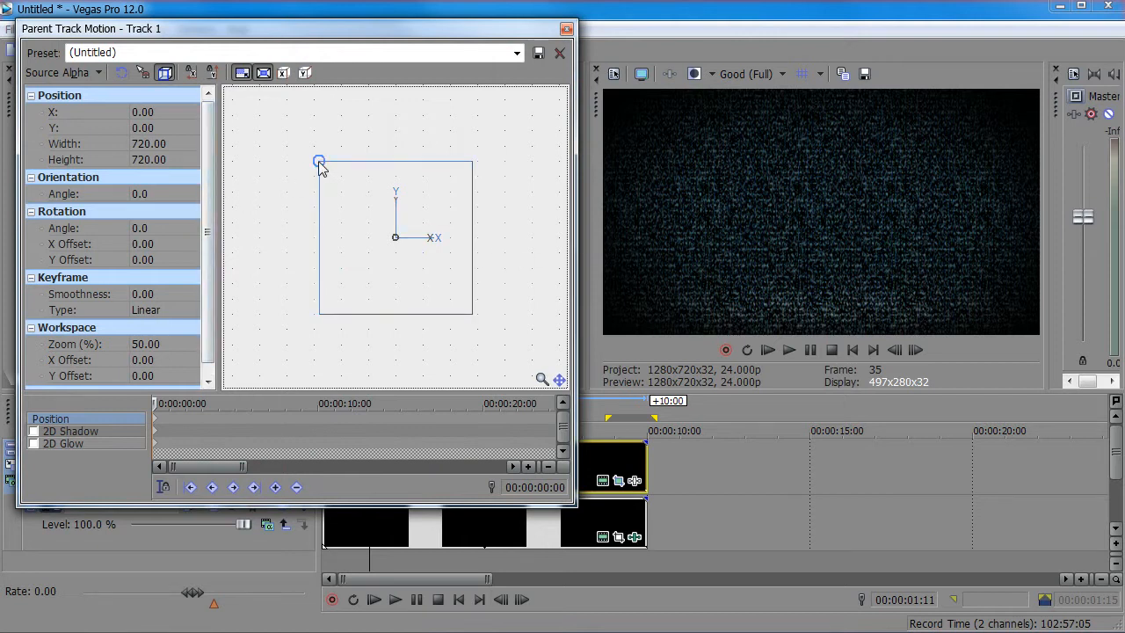
left_click_drag(319, 167, 319, 228)
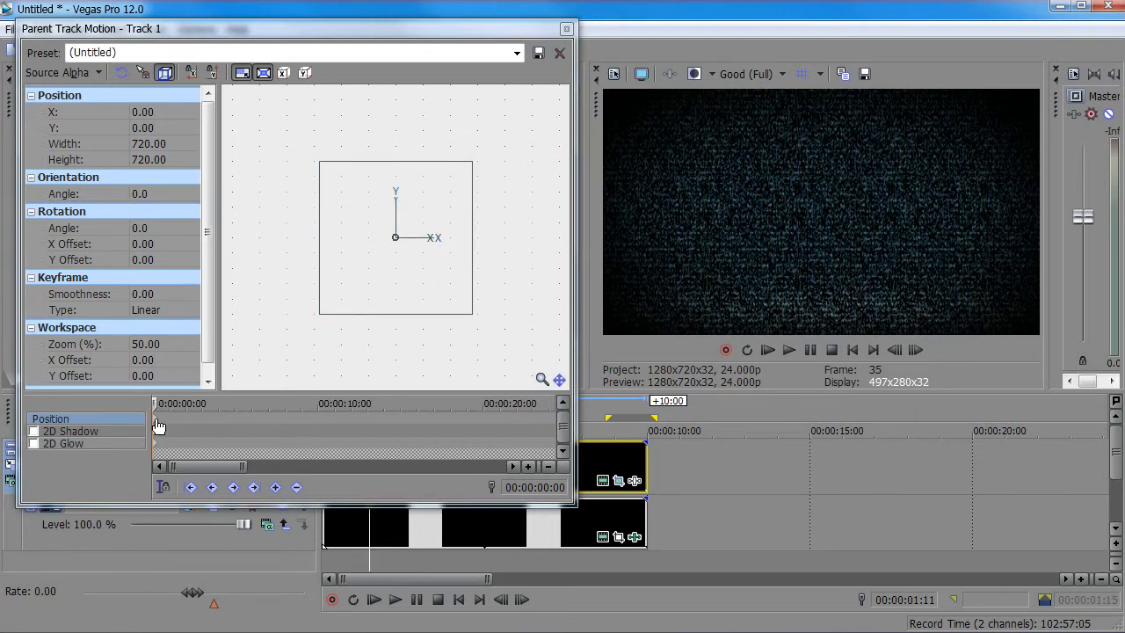
Step: Move the full-size position keyframe to about 4.5 seconds and shrink the parent frame at the start to about 377 × 377
left_click_drag(157, 421, 228, 419)
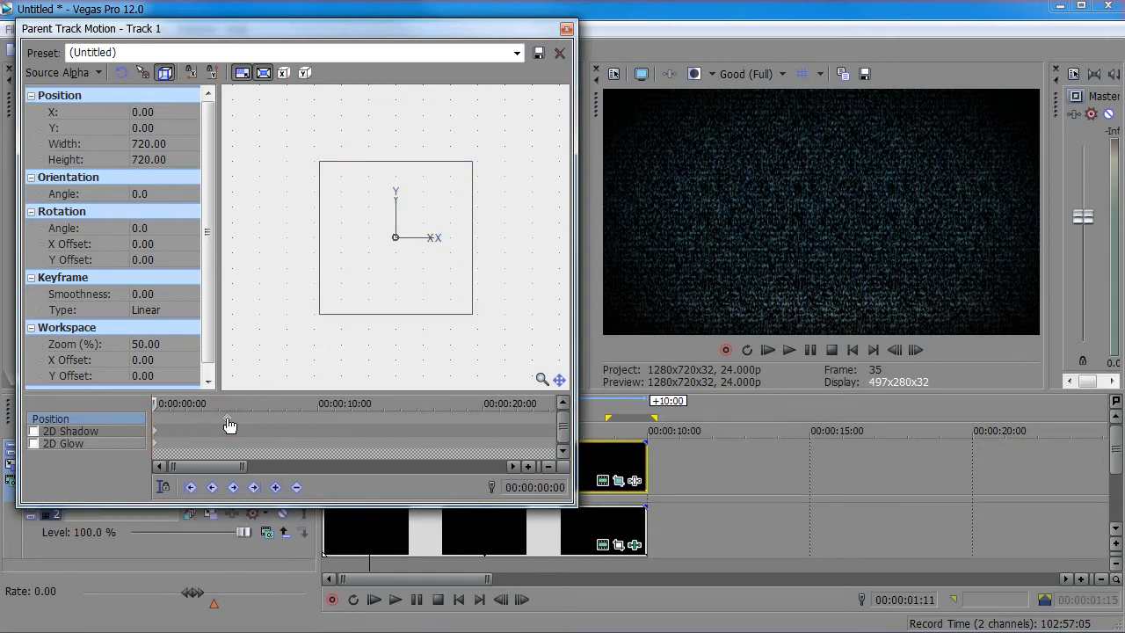
left_click(321, 164)
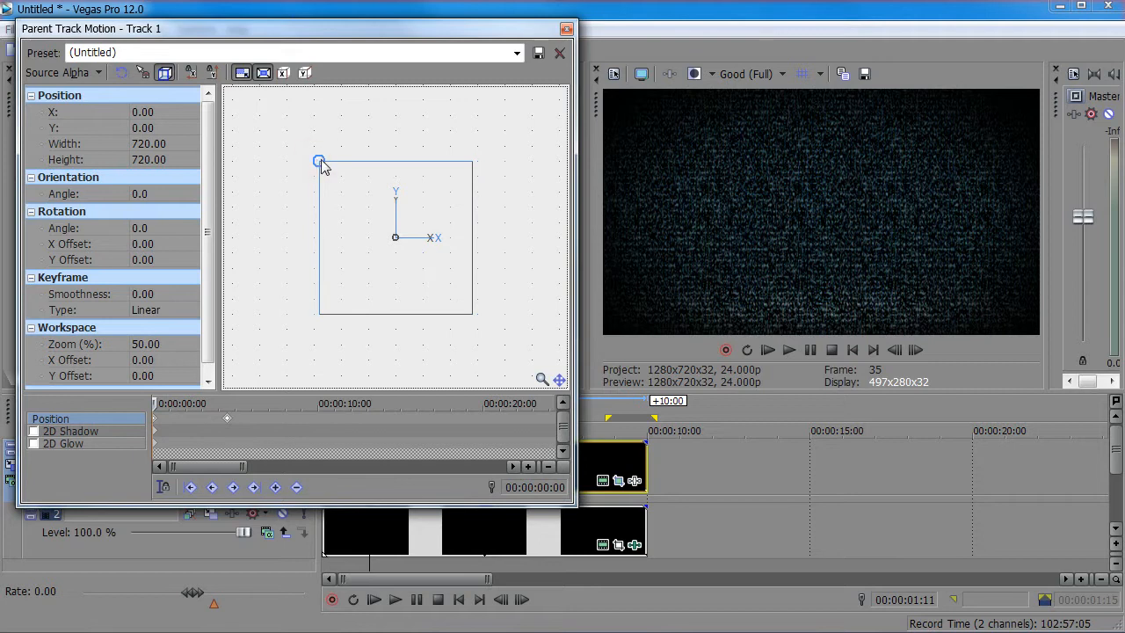
left_click_drag(319, 165, 355, 197)
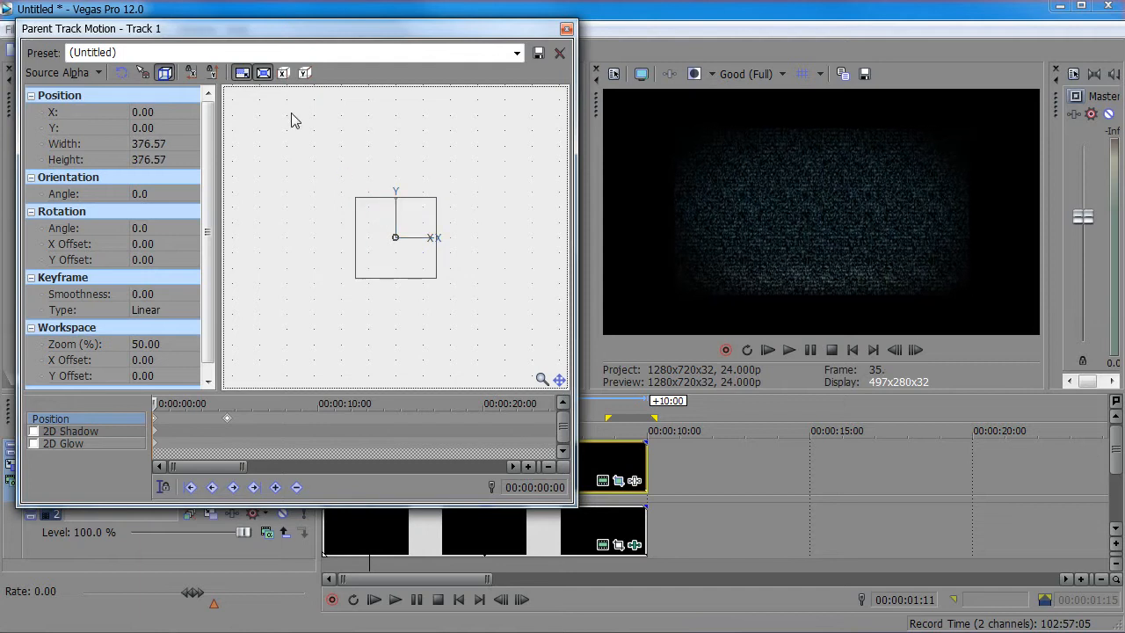
Step: Unlock the aspect ratio, flatten the starting parent frame to about 683 × 29, and preview it at the start of the timeline
left_click(243, 73)
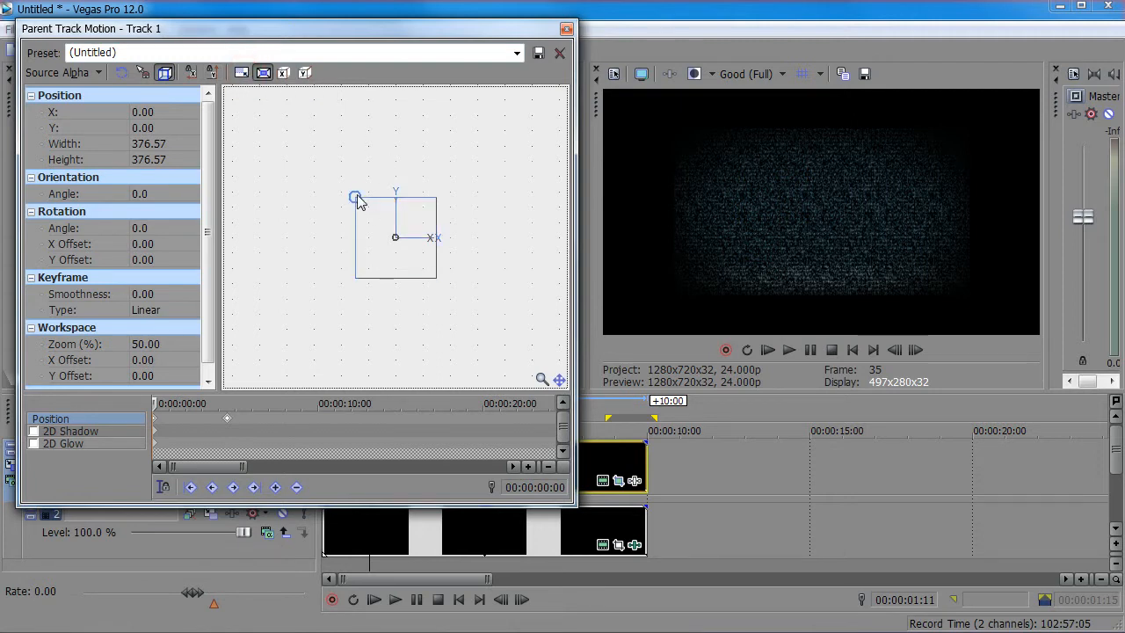
left_click_drag(357, 200, 325, 239)
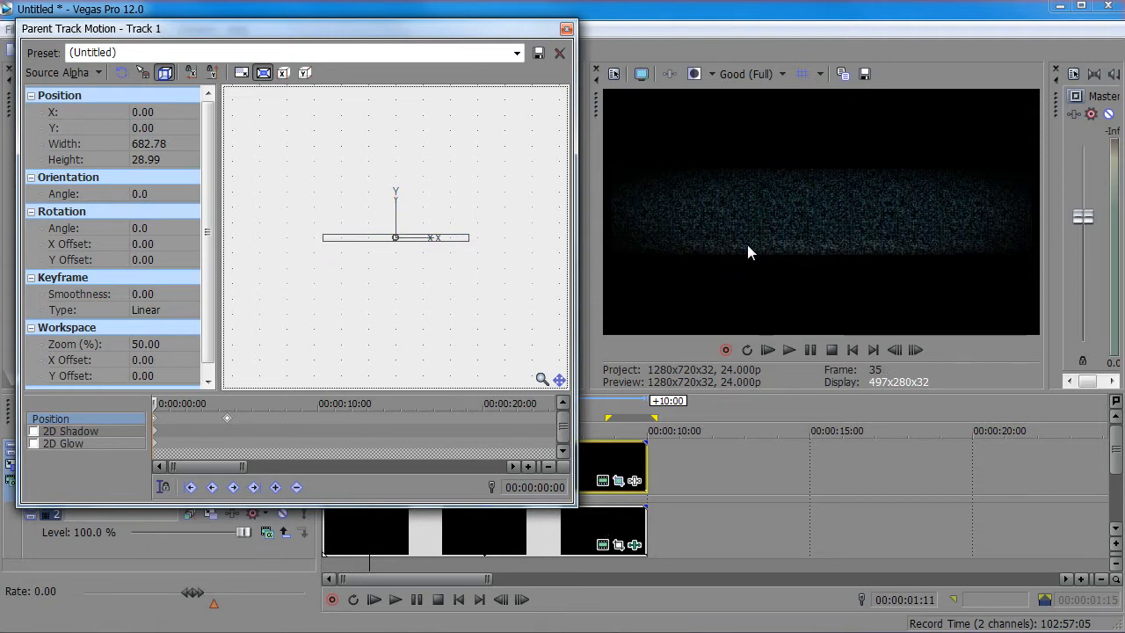
left_click(589, 530)
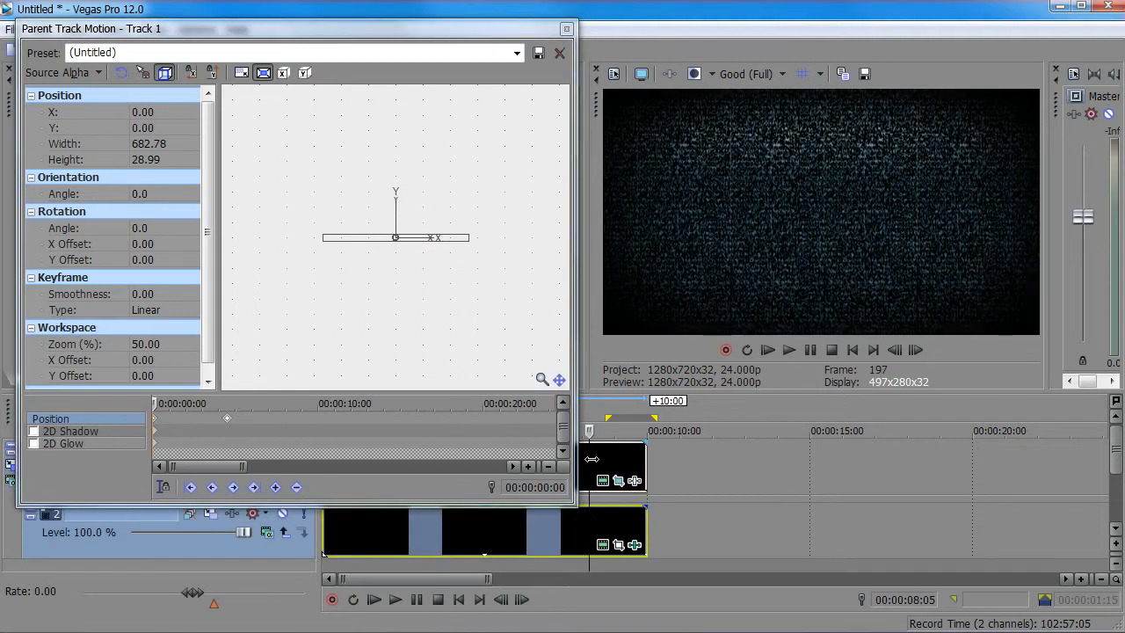
key("Home")
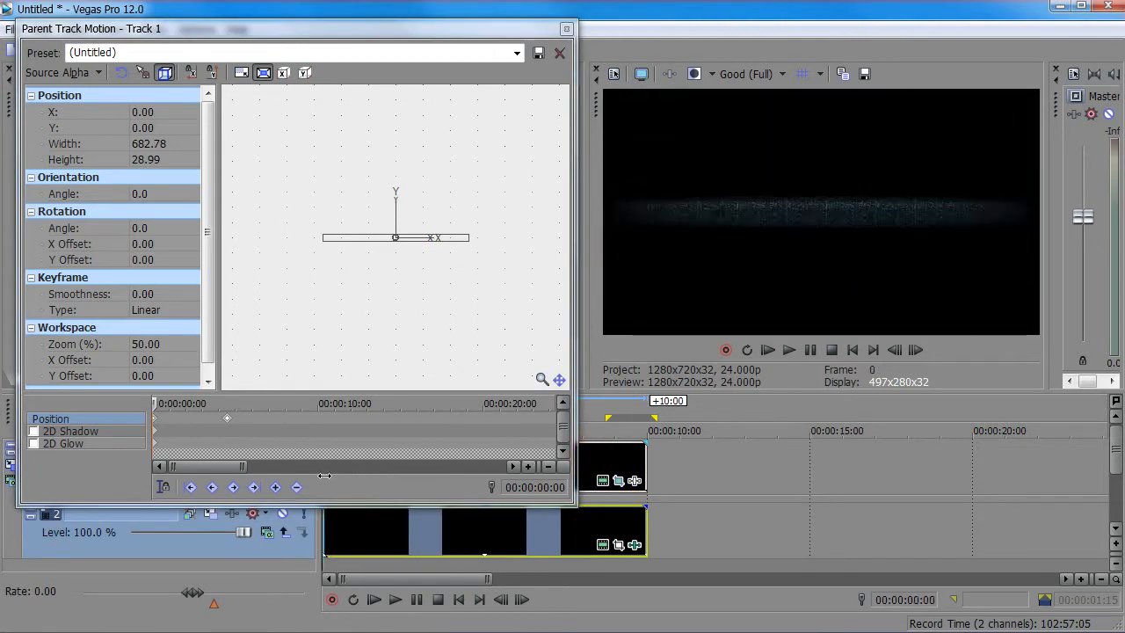
Step: Undo the flattening of the parent frame
left_click(389, 241)
left_click(389, 240)
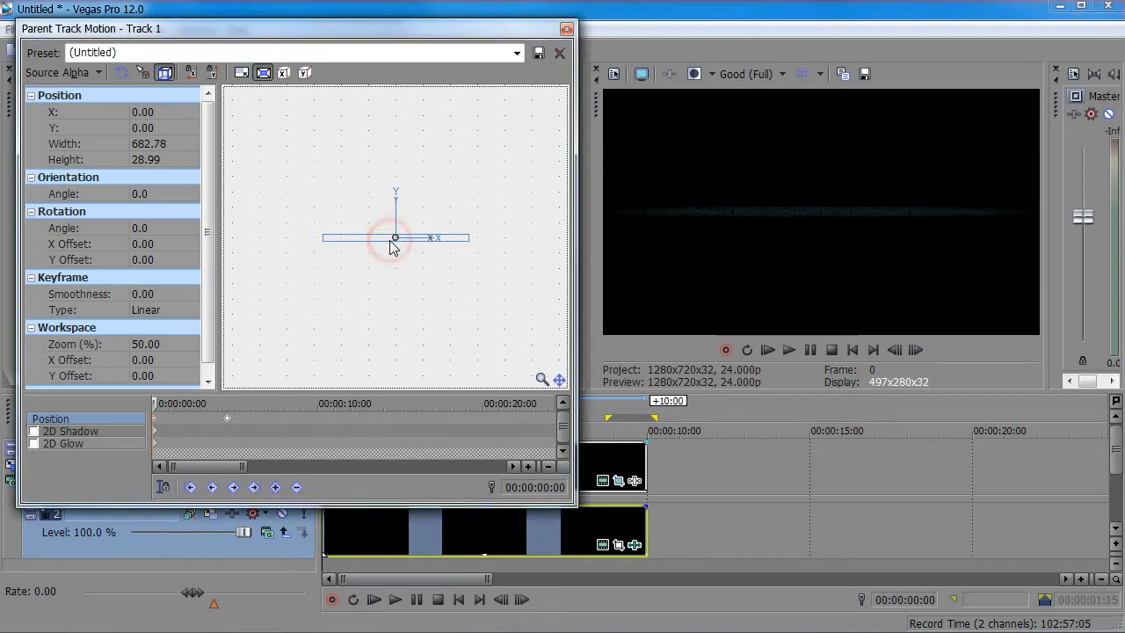
scroll(392, 281, "up", 5)
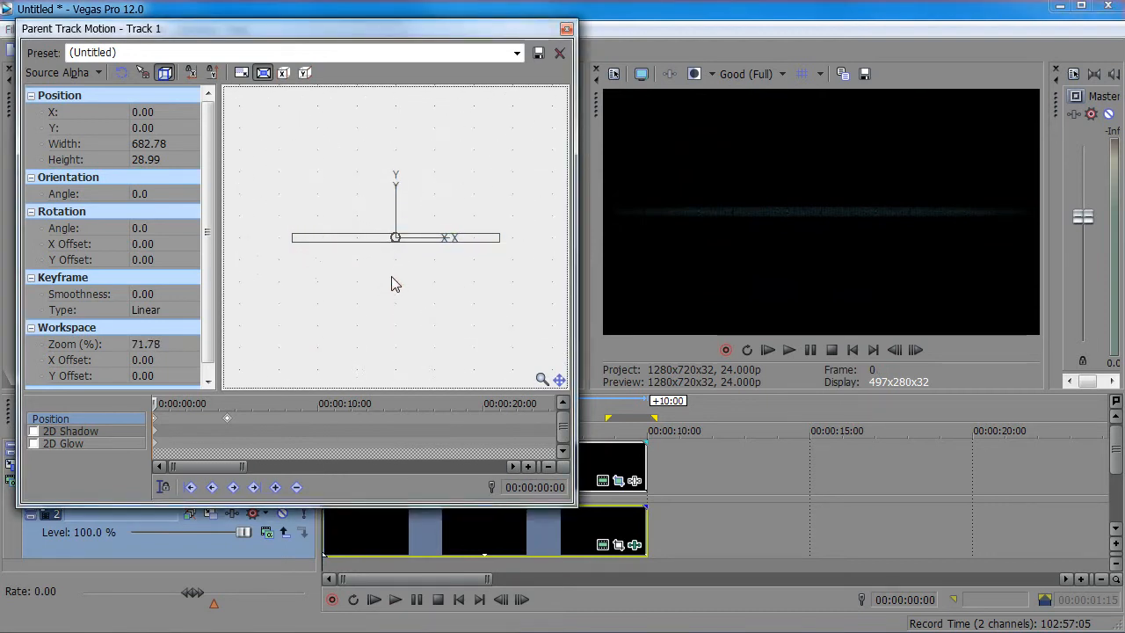
mouse_move(284, 246)
left_mouse_down()
mouse_move(272, 244)
mouse_move(286, 245)
mouse_move(283, 274)
mouse_move(323, 288)
mouse_move(277, 265)
mouse_move(282, 252)
left_mouse_up()
key("ctrl+z")
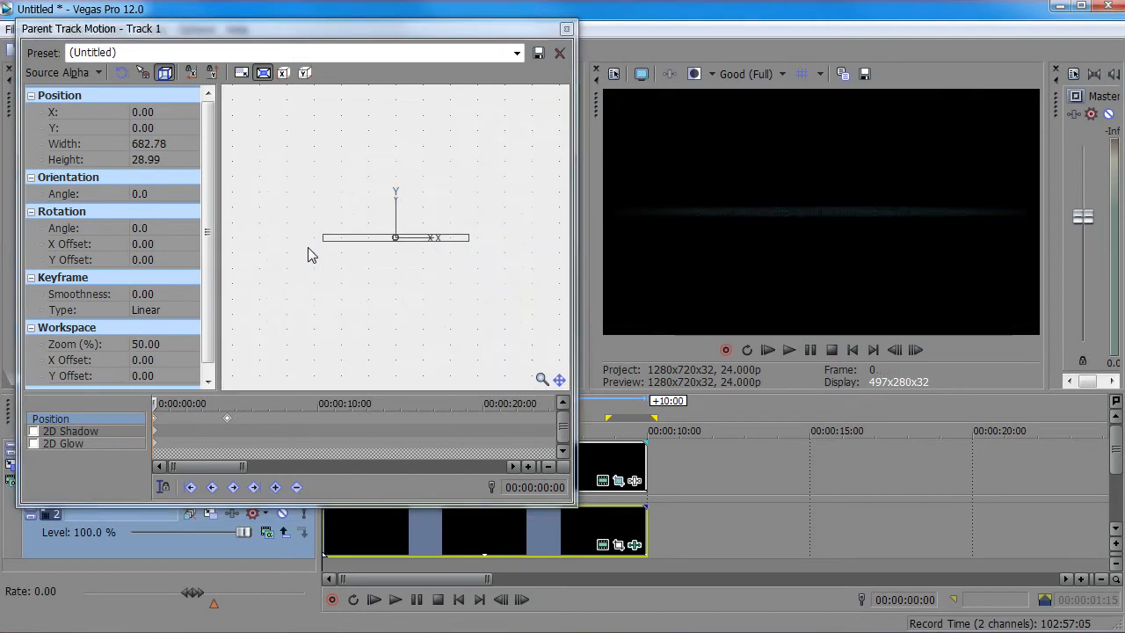
key("ctrl+z")
key("ctrl+z")
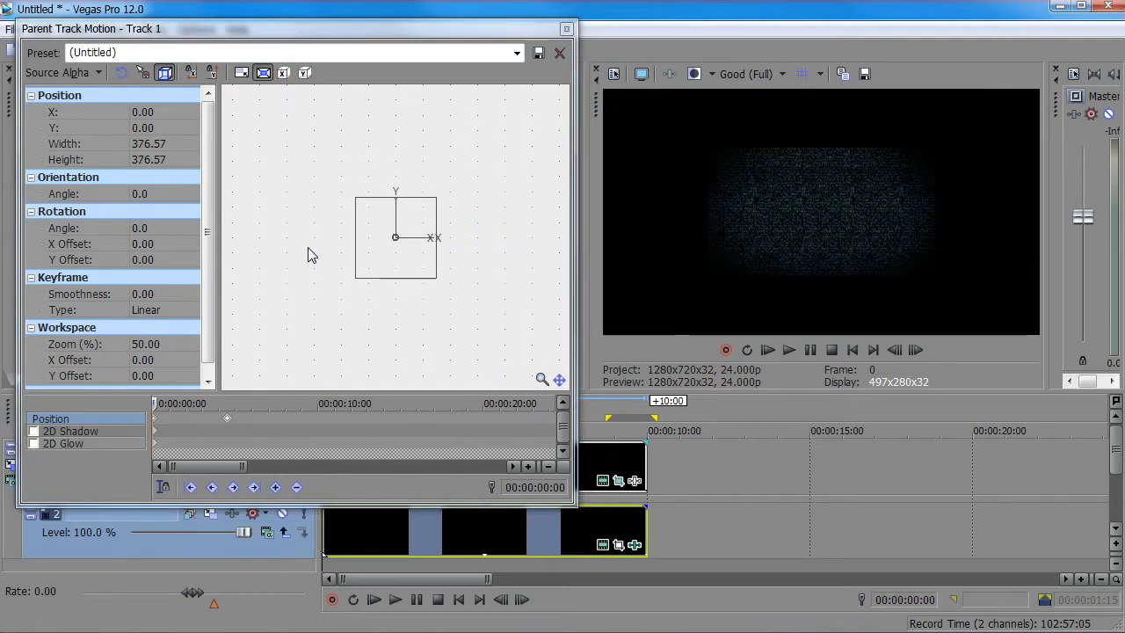
key("ctrl+z")
key("ctrl+z")
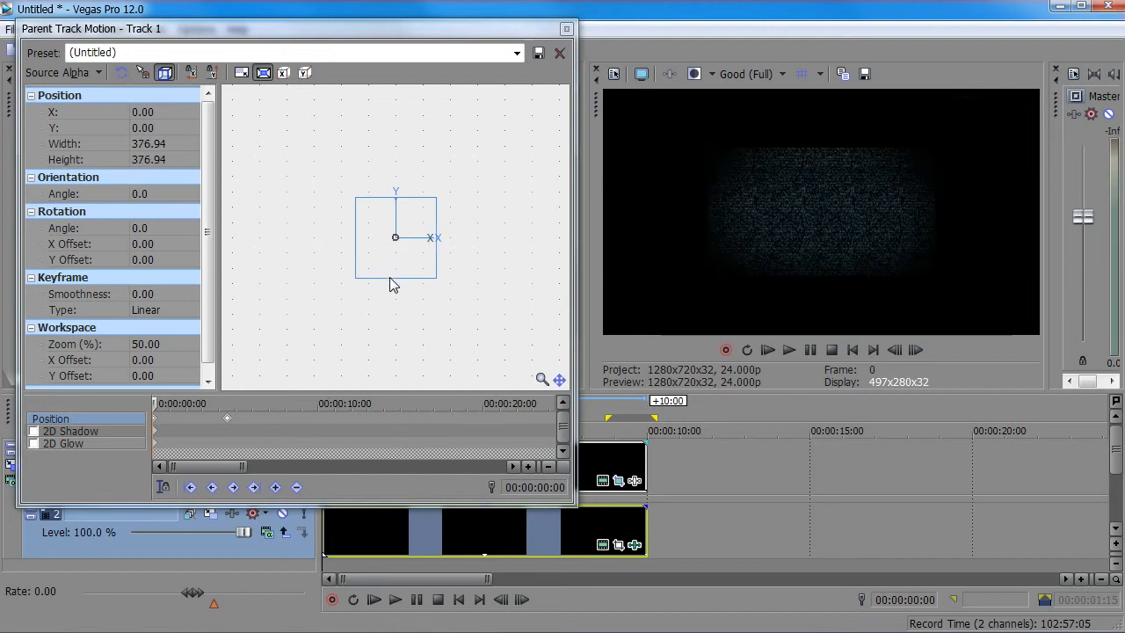
Step: Enlarge the parent frame proportionally to about 695 × 695, and try a resize with vertical movement prevented, undoing that resize
left_click(244, 76)
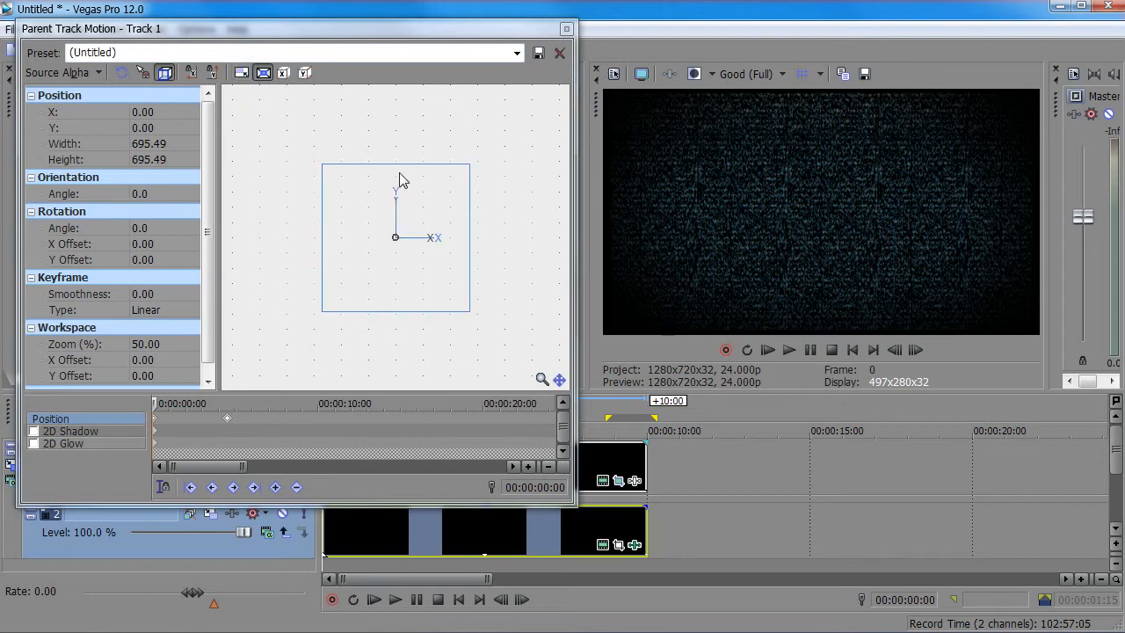
left_click(304, 73)
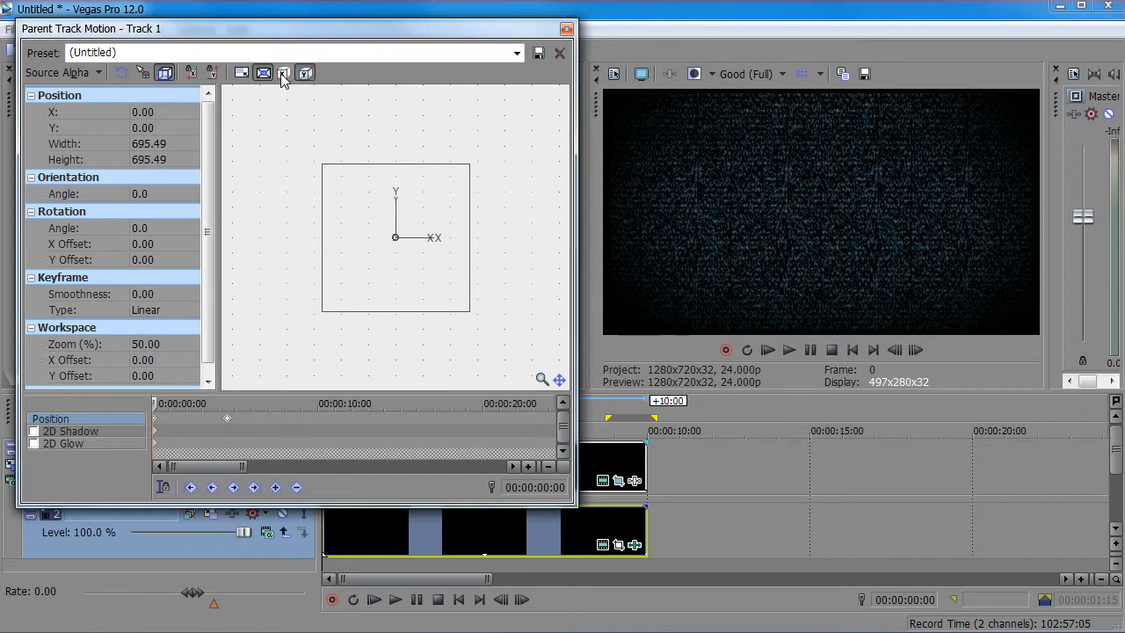
left_click_drag(322, 164, 376, 198)
key("ctrl+z")
Step: With horizontal movement prevented, flatten the parent frame to about 25 high, and shift both position keyframes to about 3.4 and 7.9 seconds
left_click(284, 73)
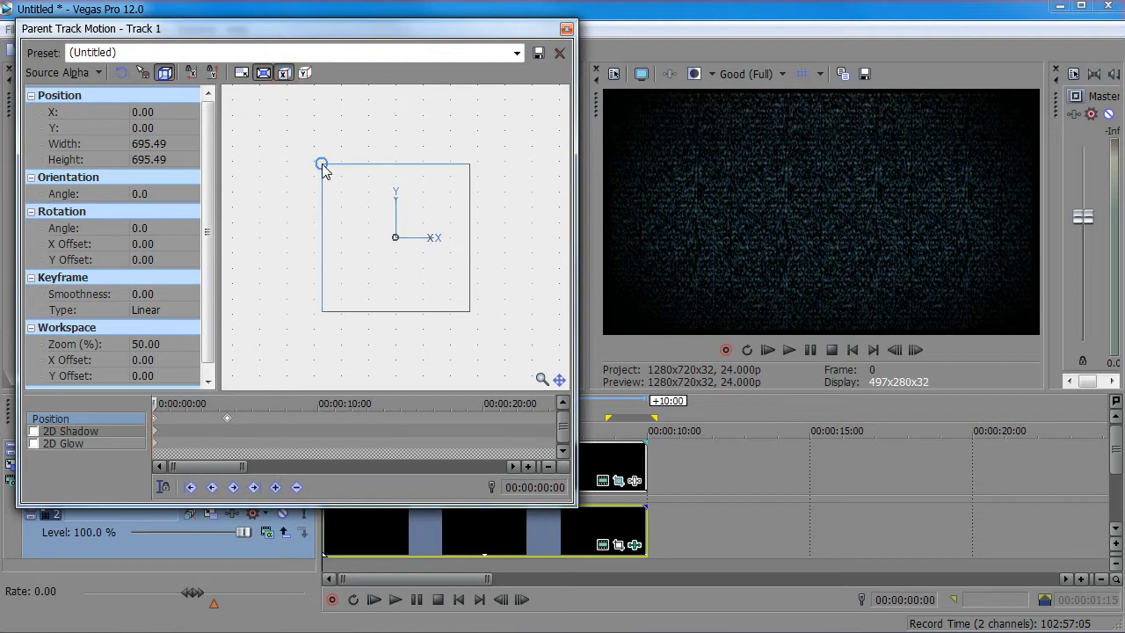
left_click_drag(322, 164, 350, 243)
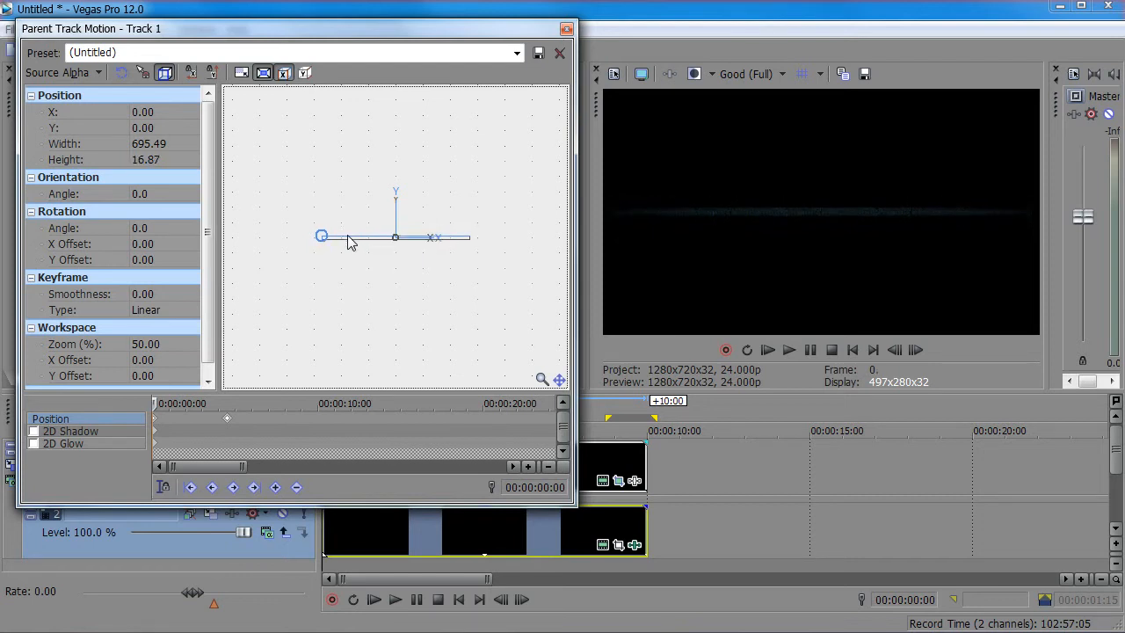
key("ctrl+z")
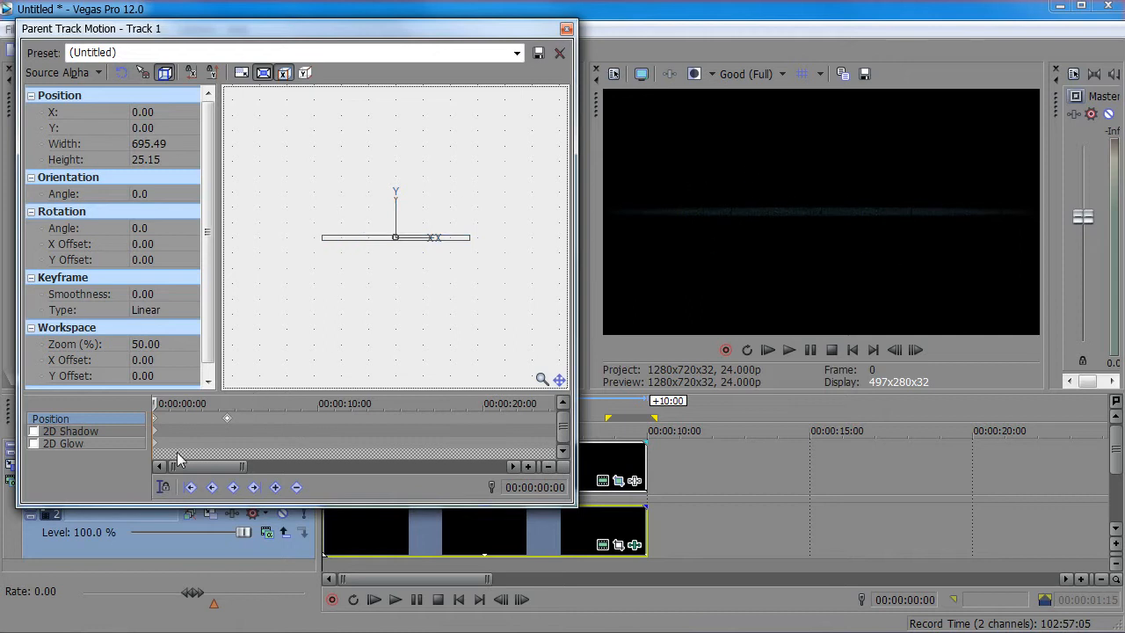
left_click_drag(155, 419, 200, 426)
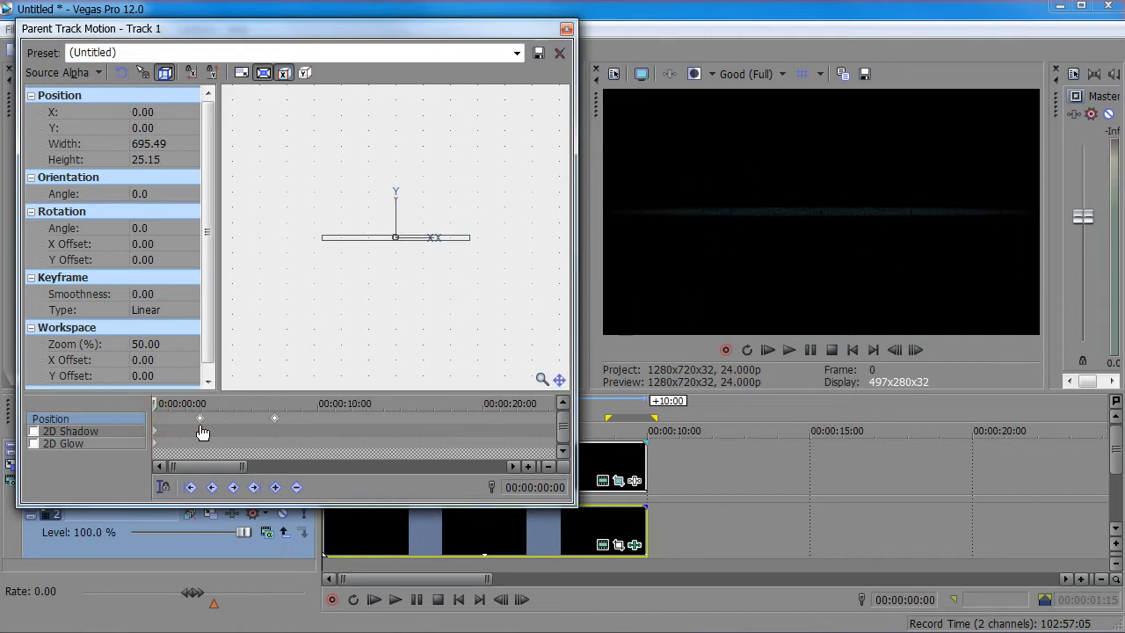
Step: With vertical movement prevented, collapse the parent frame at 00:00:00:00 horizontally and set its width to 0
left_click(305, 73)
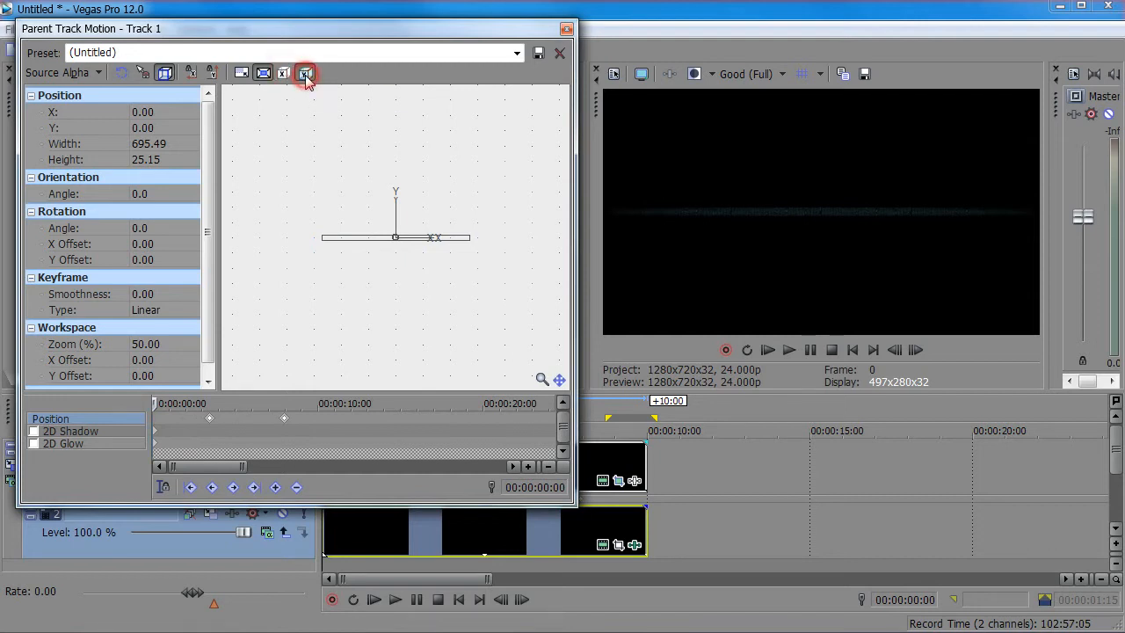
left_click_drag(322, 238, 393, 237)
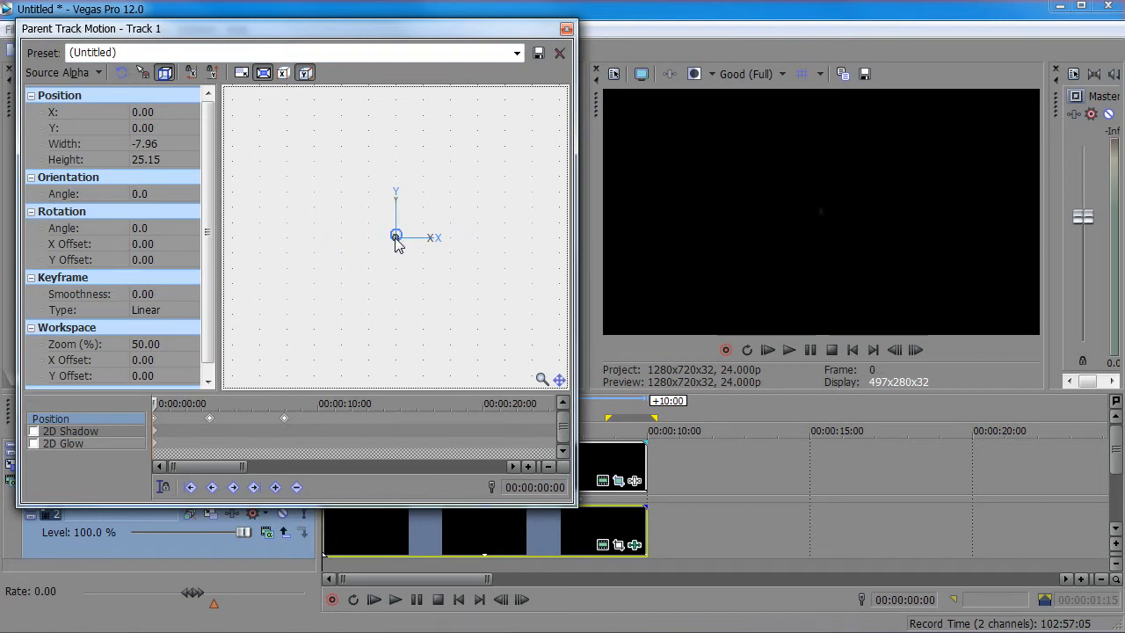
left_click_drag(396, 238, 394, 237)
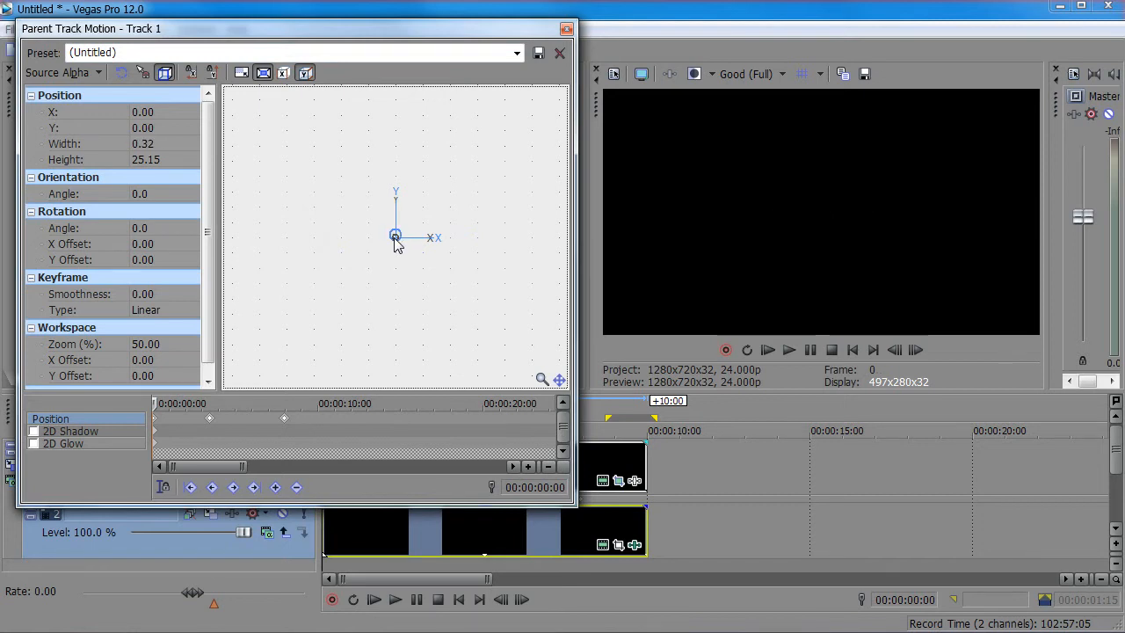
left_click(145, 145)
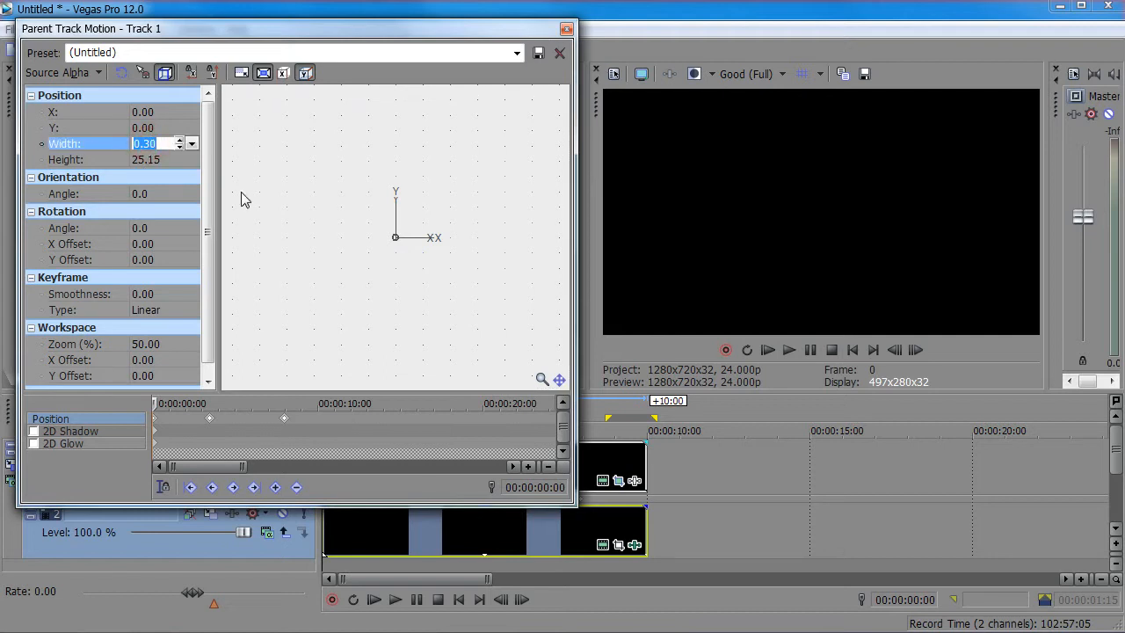
type("0")
key("Return")
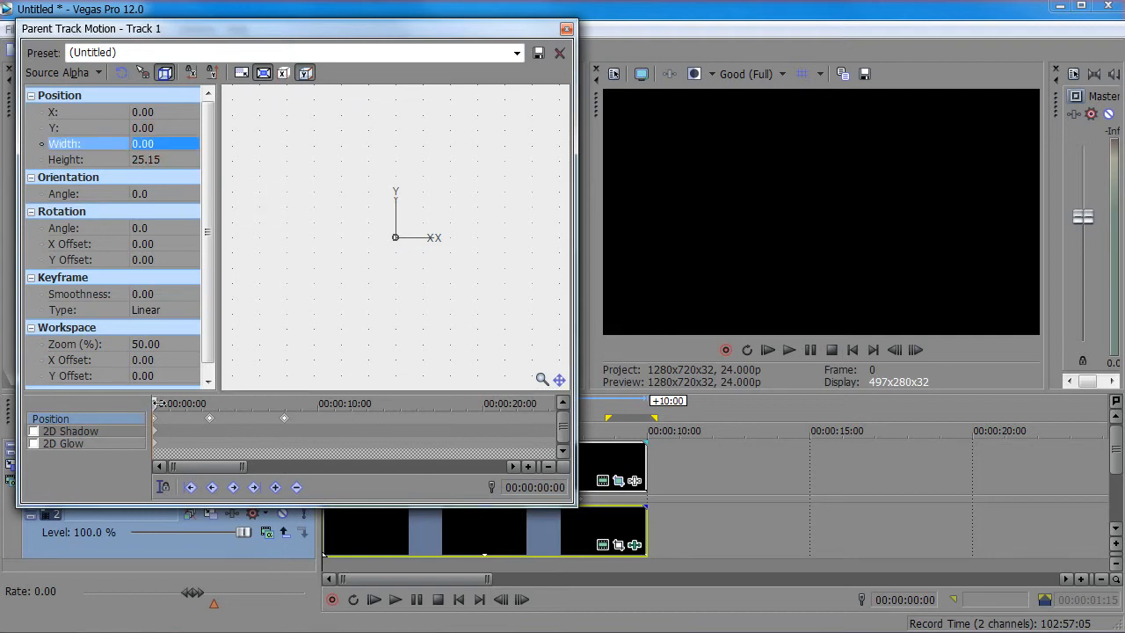
Step: Check the parent frame's shape up to about 00:00:03:08 and close Parent Track Motion
left_click_drag(158, 403, 209, 415)
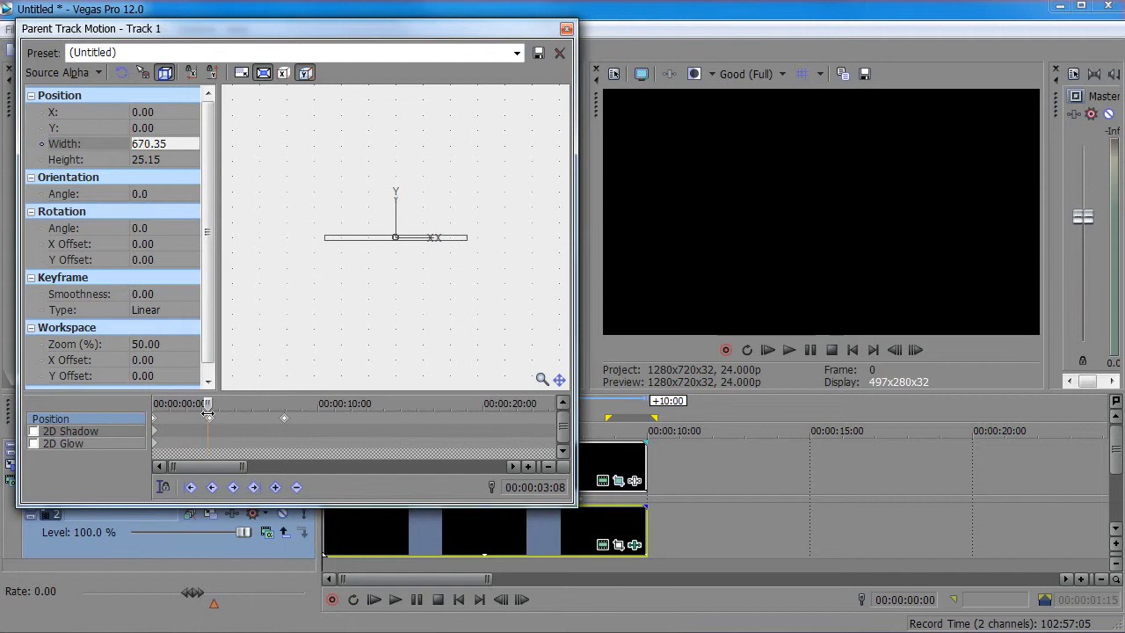
scroll(391, 269, "up", 2)
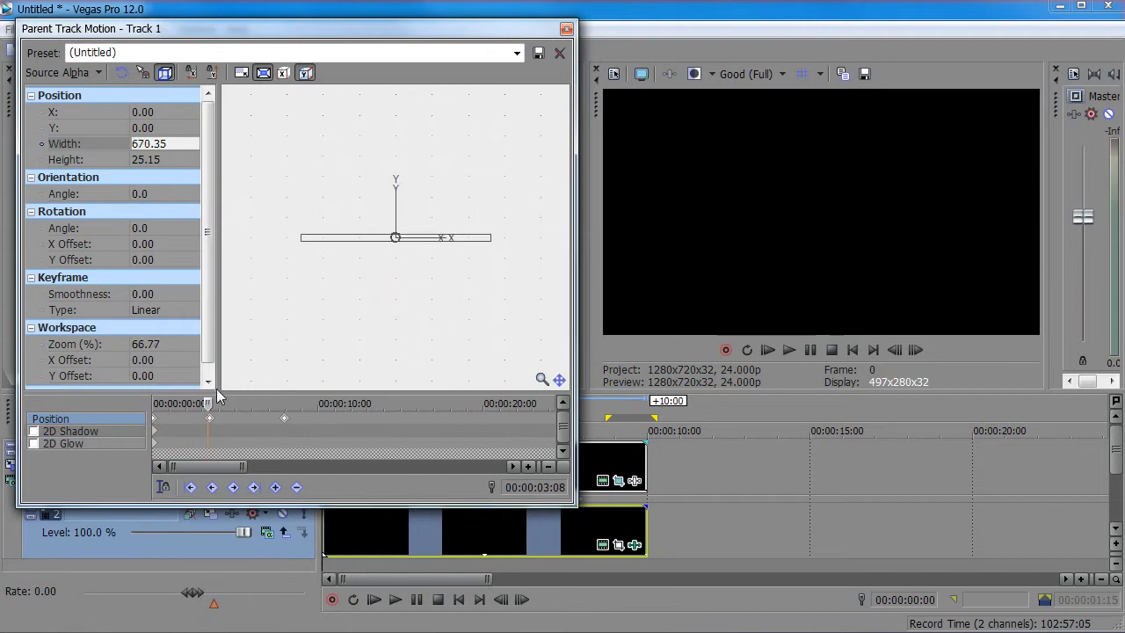
left_click_drag(208, 404, 150, 411)
left_click(566, 29)
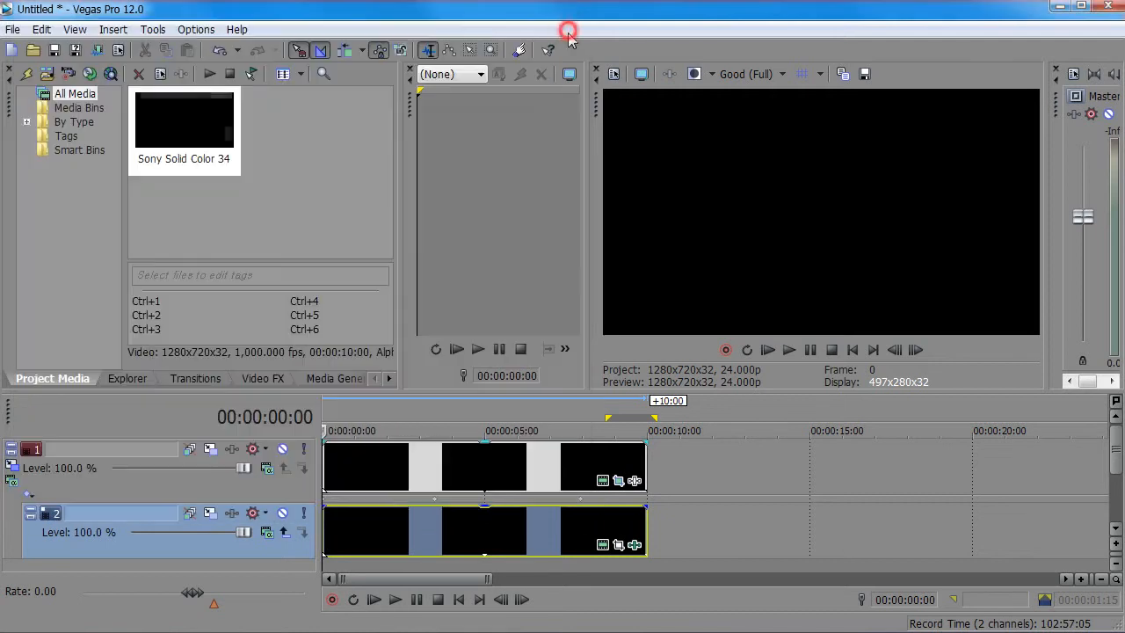
Step: Play back the TV turn-on animation from the start of the timeline
left_click_drag(327, 431, 319, 431)
key("space")
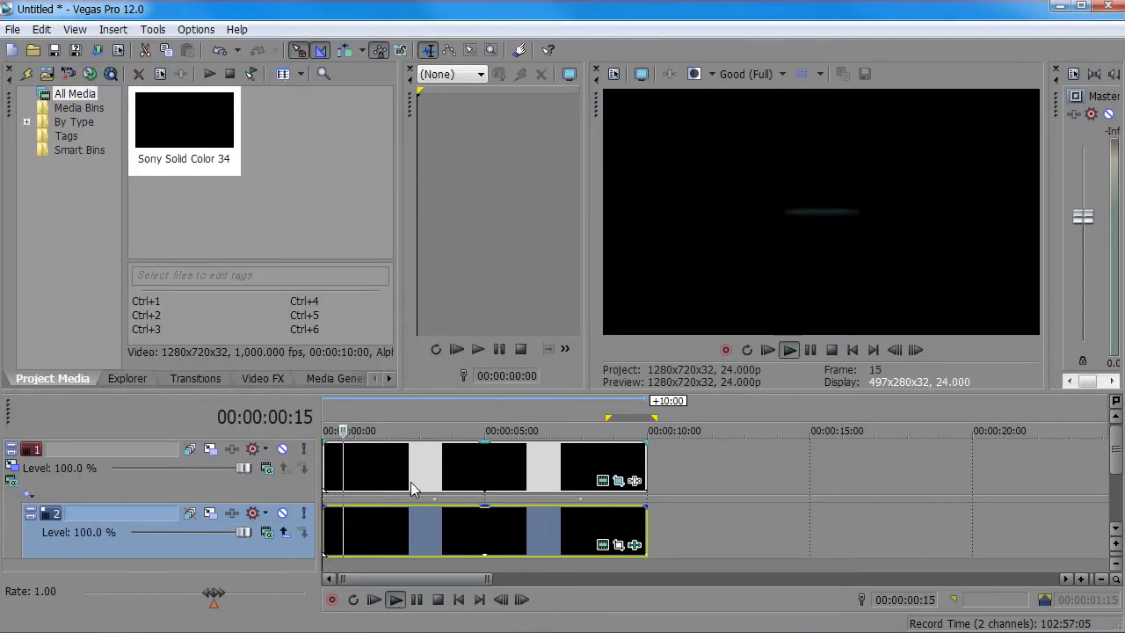
key("space")
key("space")
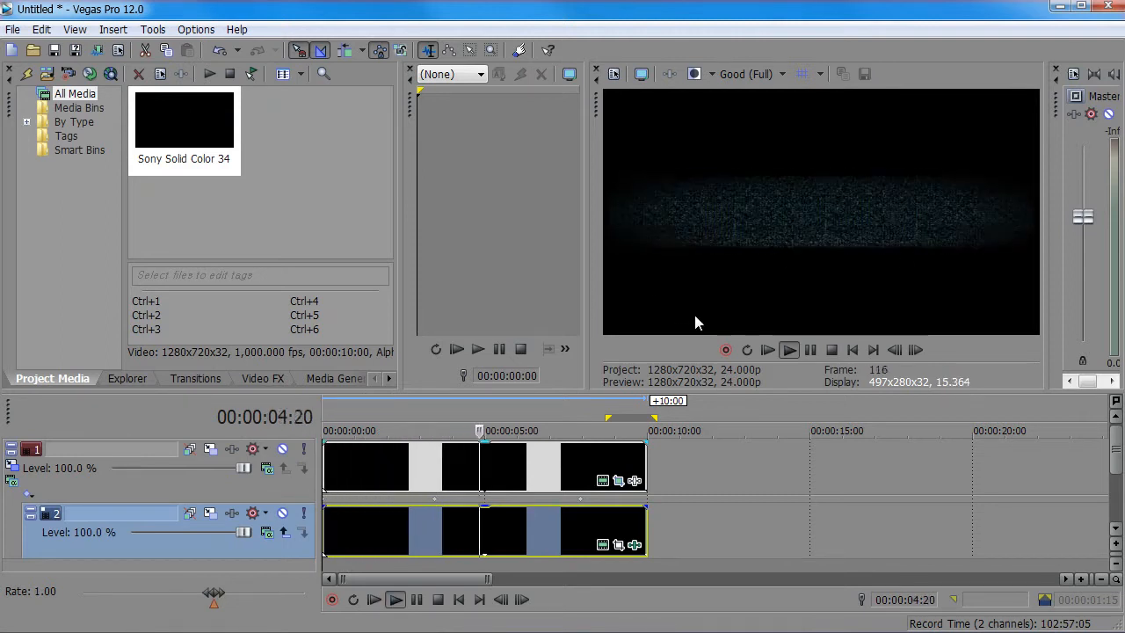
key("space")
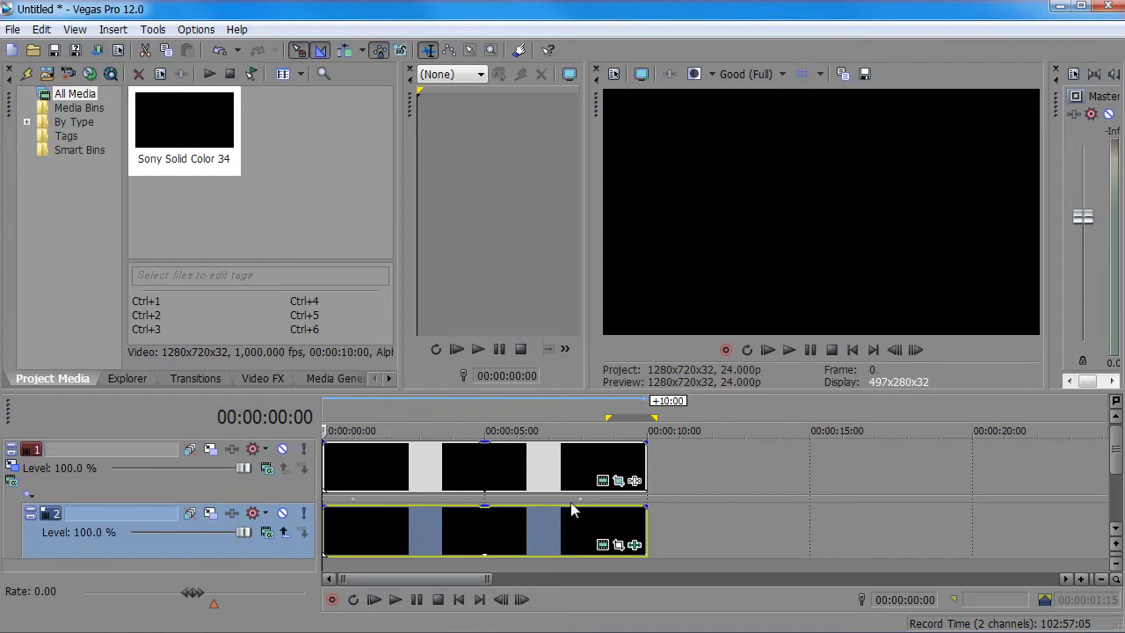
Step: Move the two non-zero parent motion keyframes earlier, to about 00:00:00:07 and 00:00:00:21, and play back the start
left_click(348, 503)
scroll(417, 467, "up", 4)
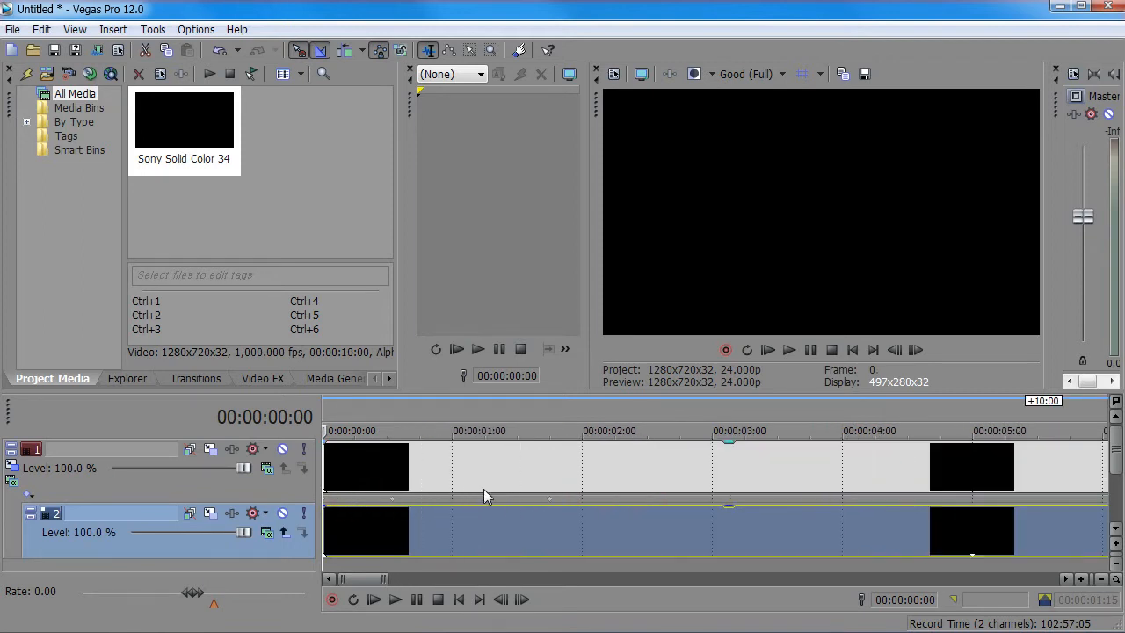
left_click(389, 503)
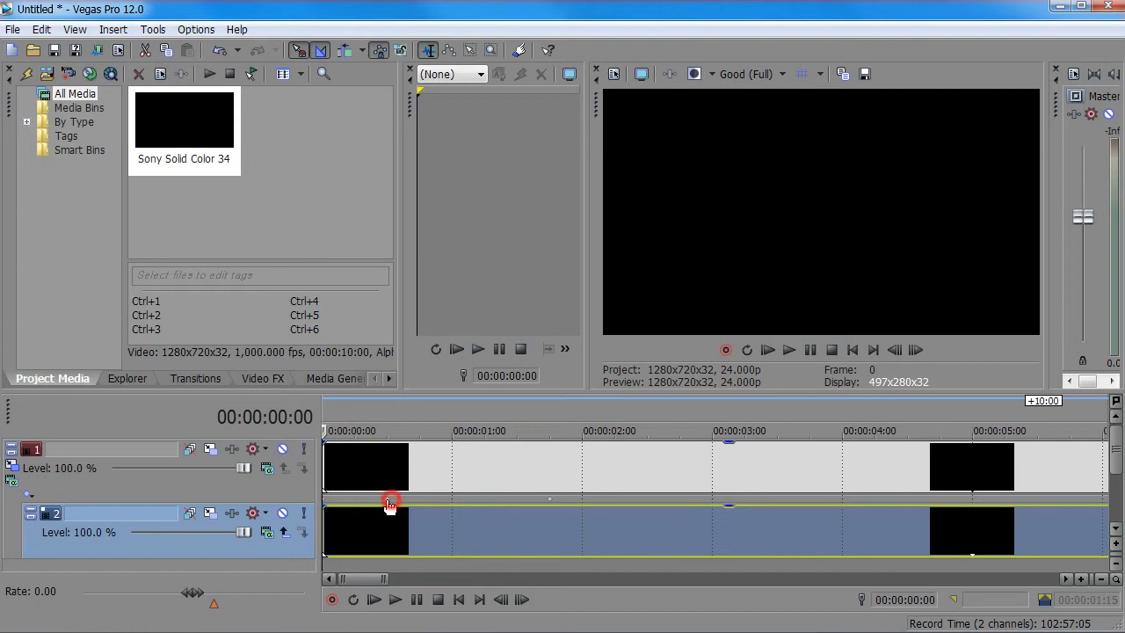
left_click(549, 499)
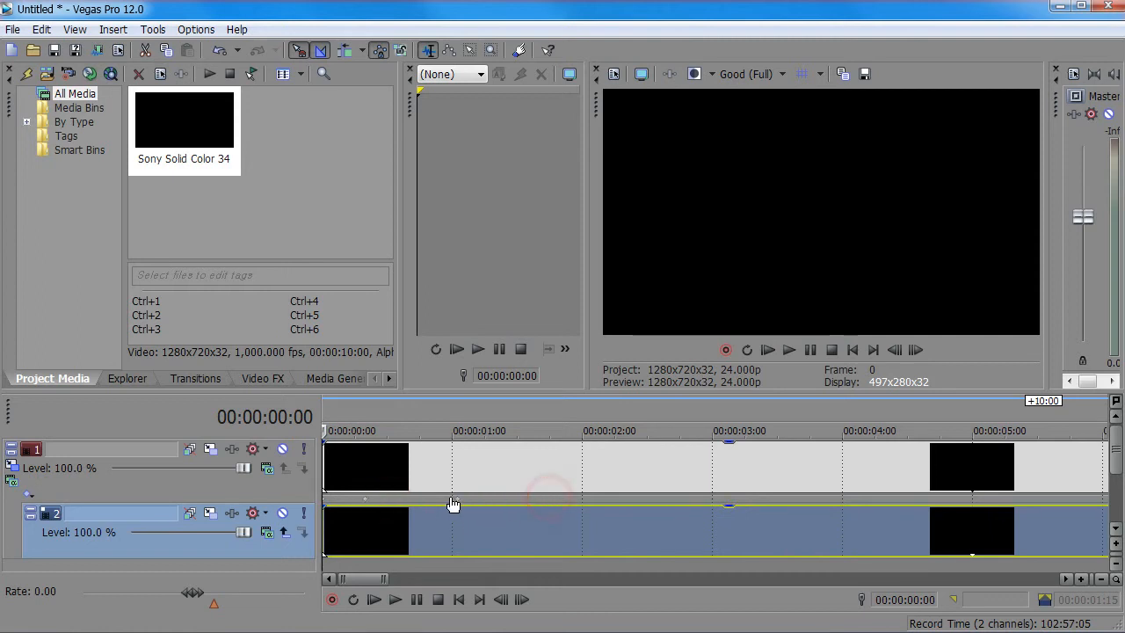
left_click(363, 499)
key("space")
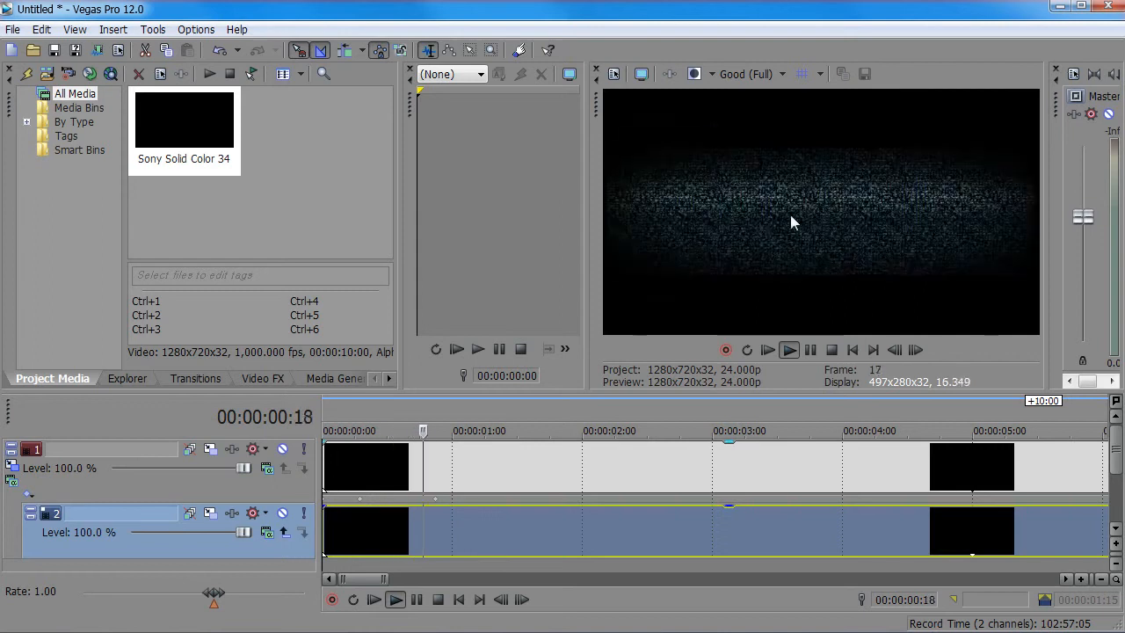
key("space")
Step: Move the two parent motion keyframes to 00:00:00:05 and about 00:00:00:17, and play back the faster turn-on
scroll(440, 468, "up", 2)
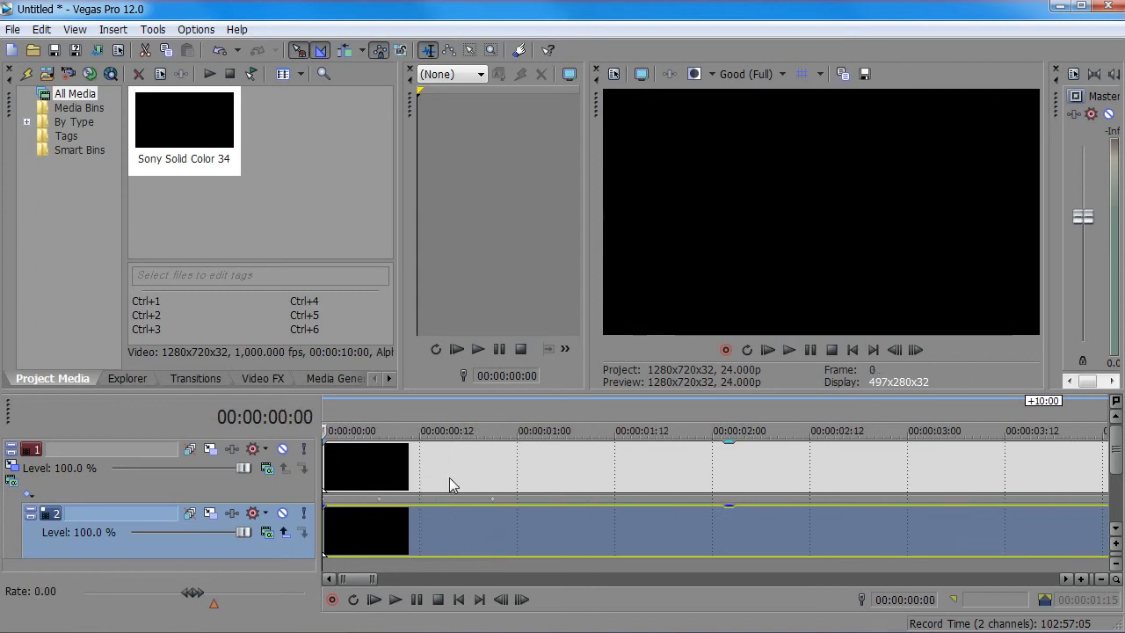
left_click(380, 499)
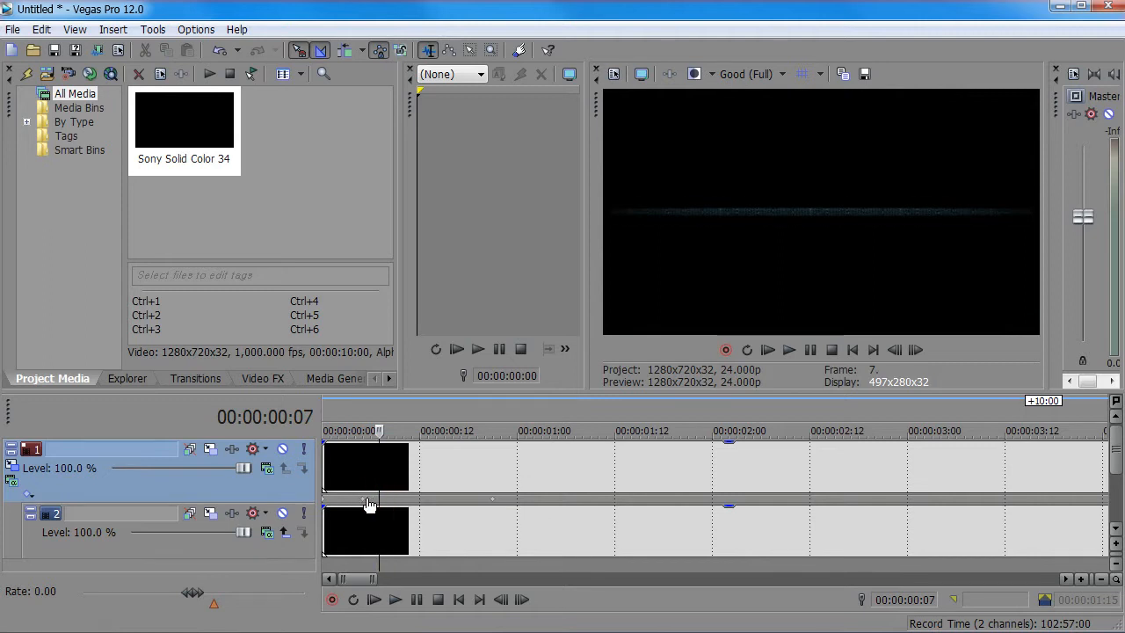
left_click(495, 503)
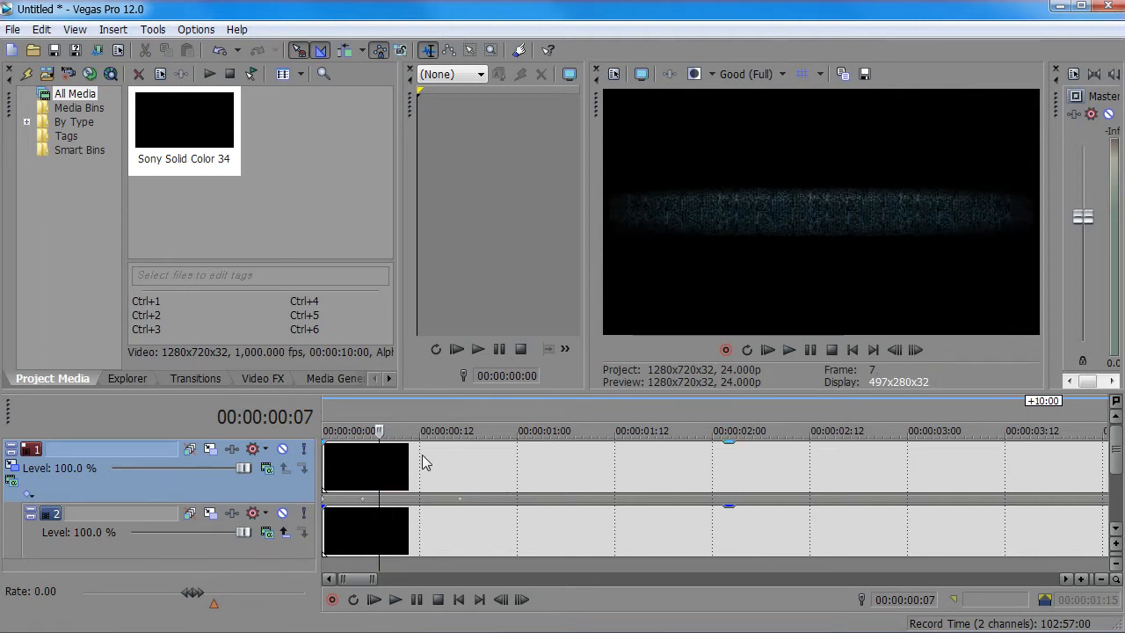
left_click(378, 458)
key("space")
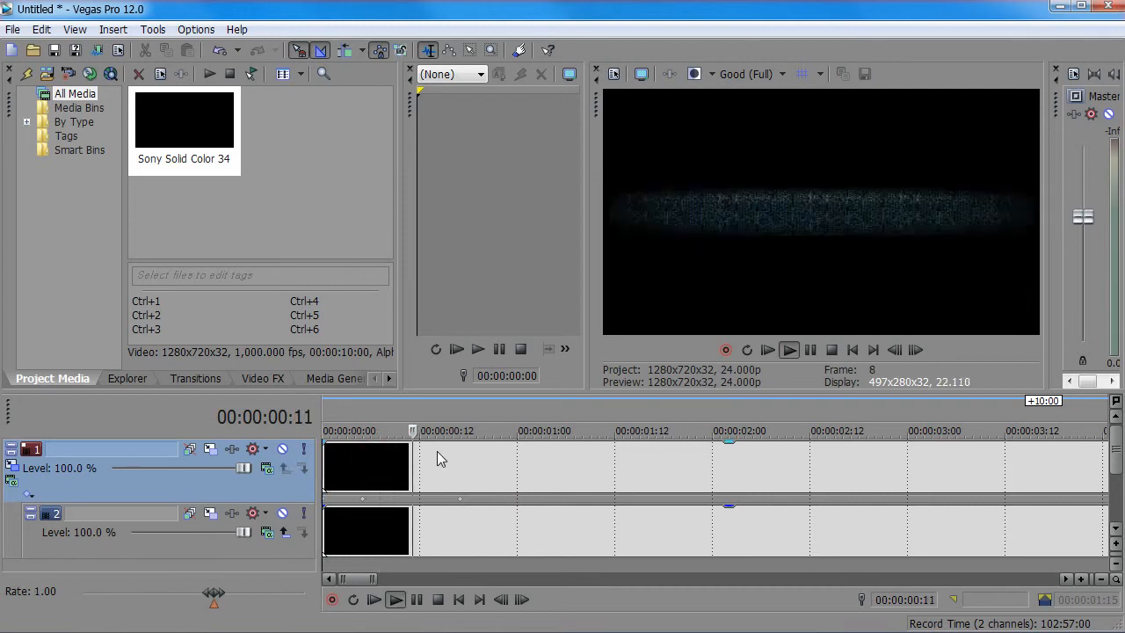
key("space")
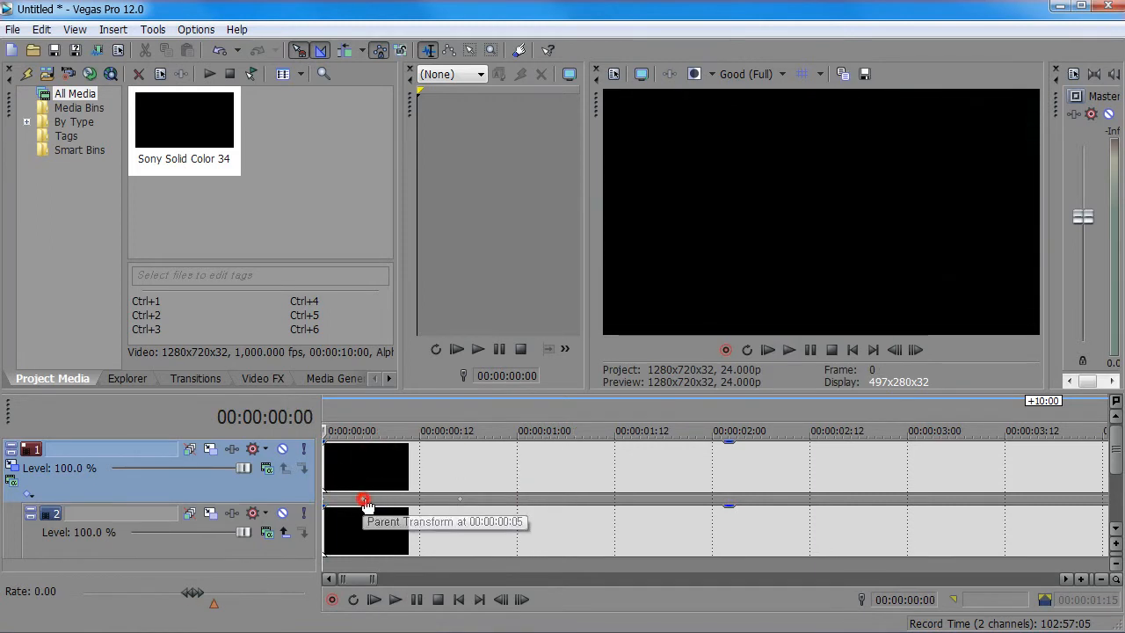
Step: Delay the earlier of the two parent keyframes to about 00:00:00:06, then to 00:00:00:07, playing back the turn-on after each change
key("space")
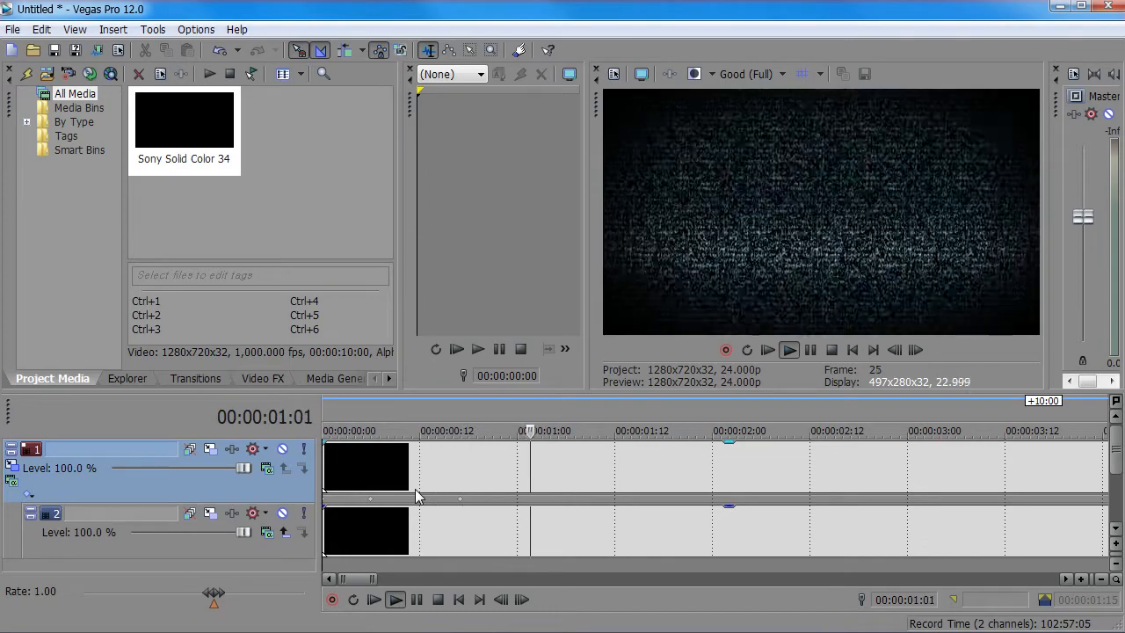
key("space")
key("space")
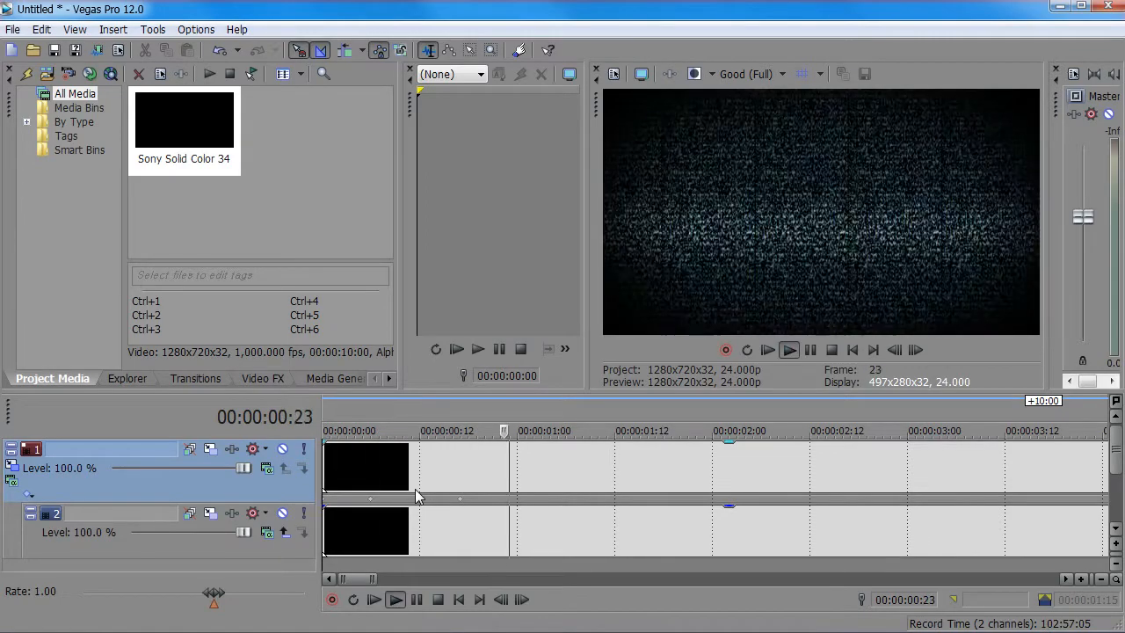
key("space")
key("space")
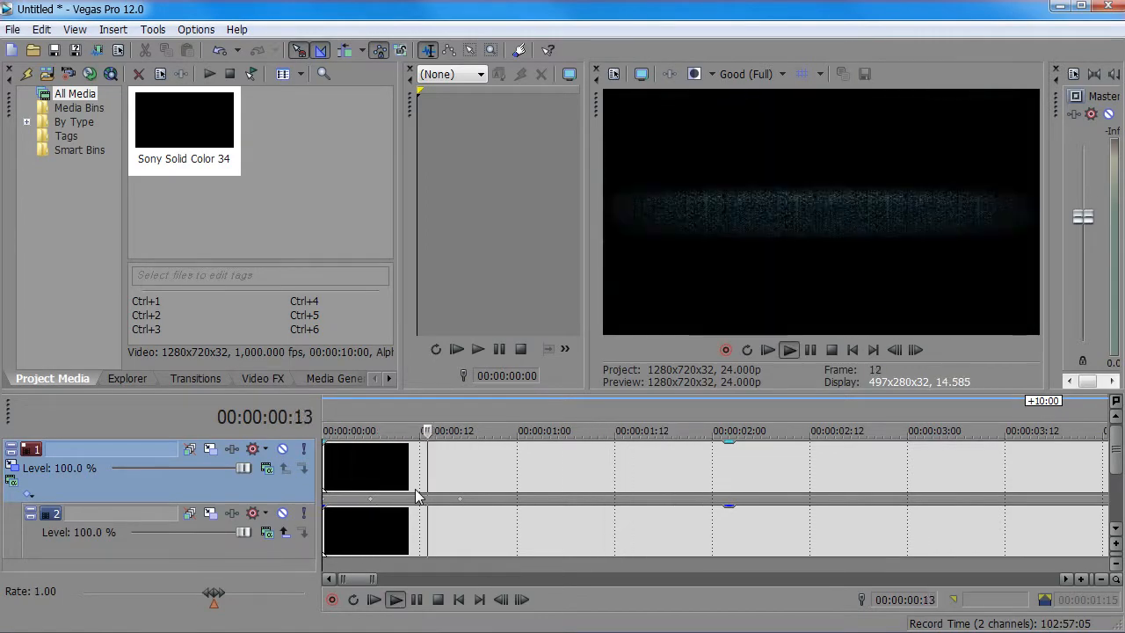
key("space")
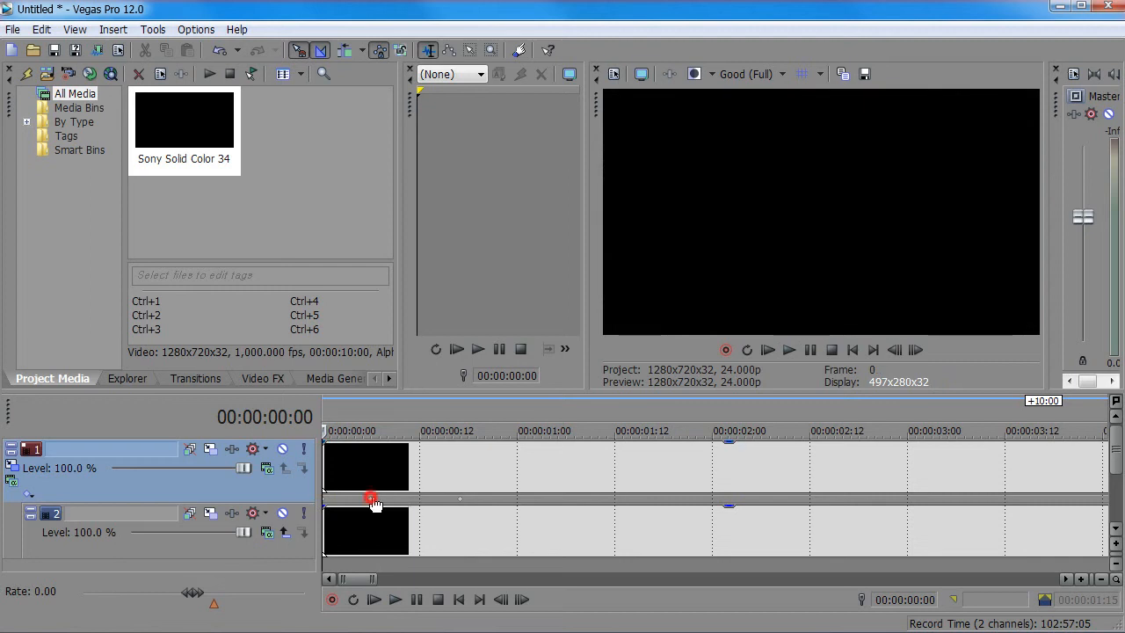
key("space")
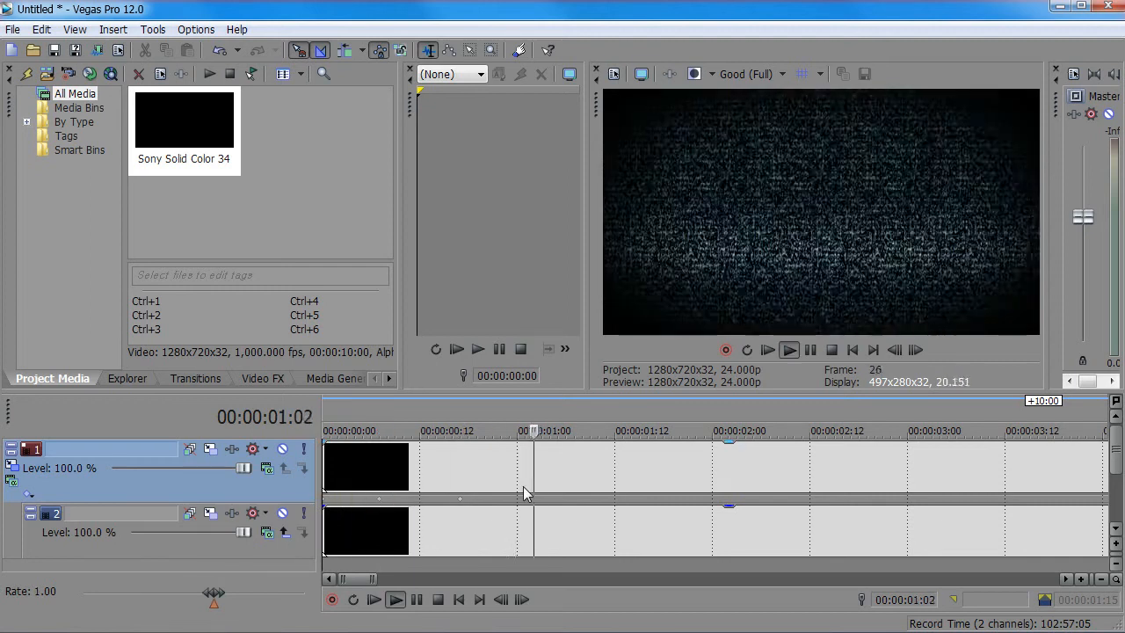
key("space")
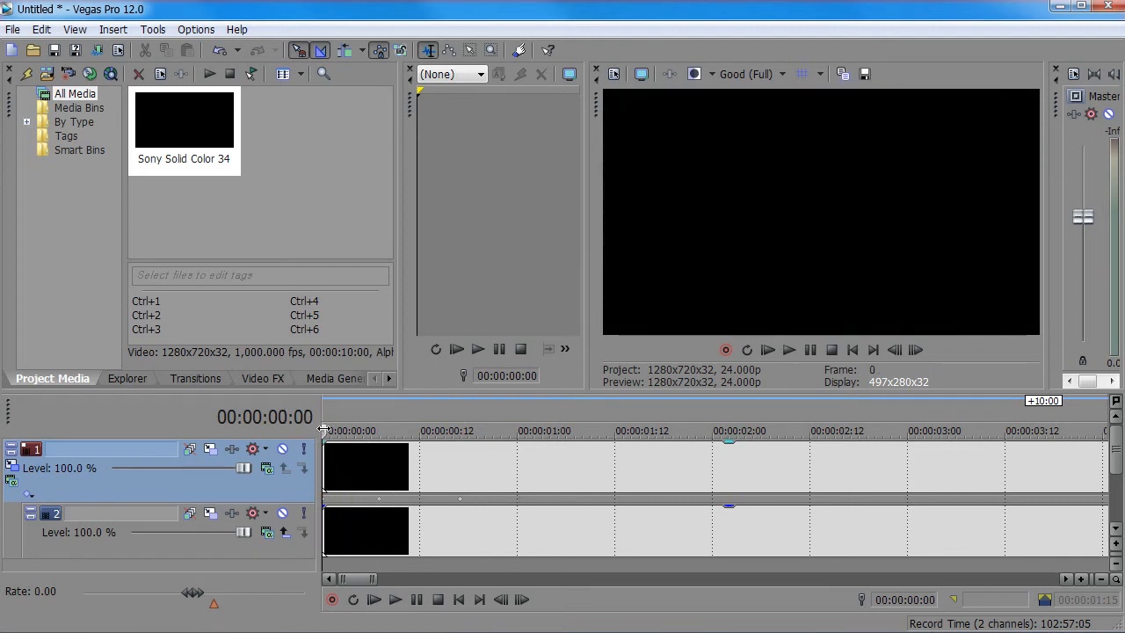
key("space")
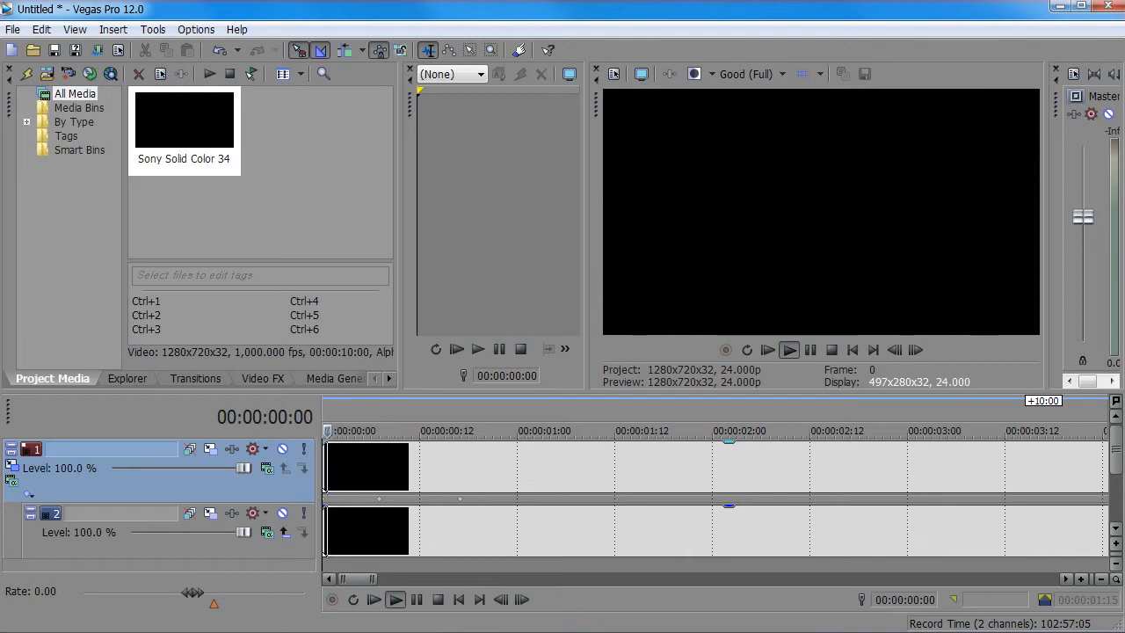
key("Return")
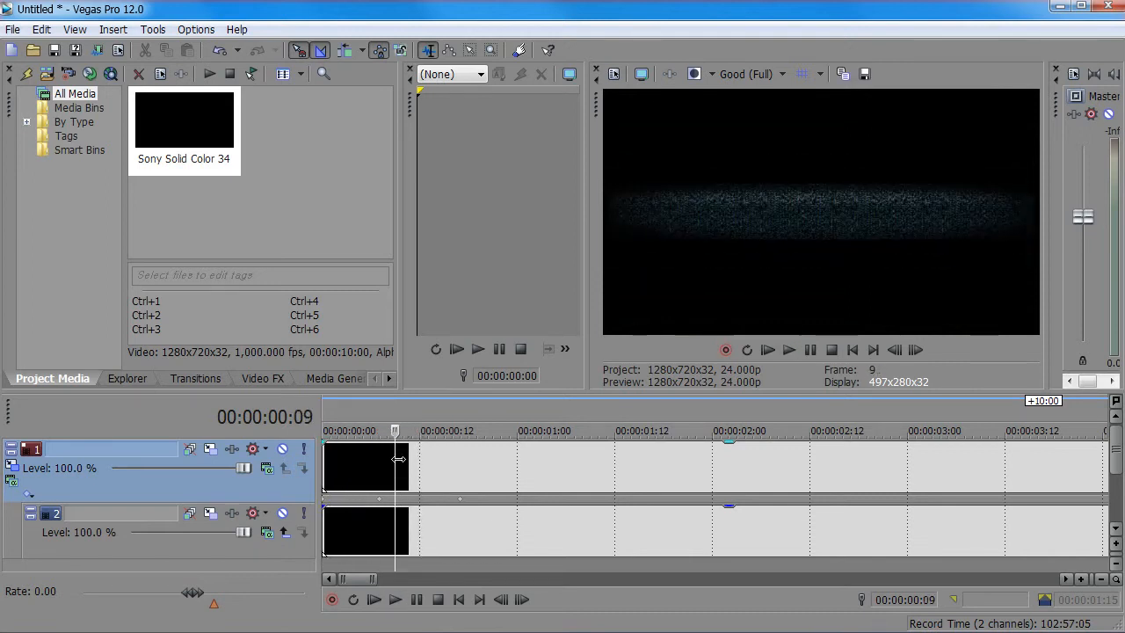
Step: Scrub between the parent keyframes at 00:00:00:07 and 00:00:00:17, and play back the turn-on from the timeline's start
left_click(388, 460)
left_click(378, 430)
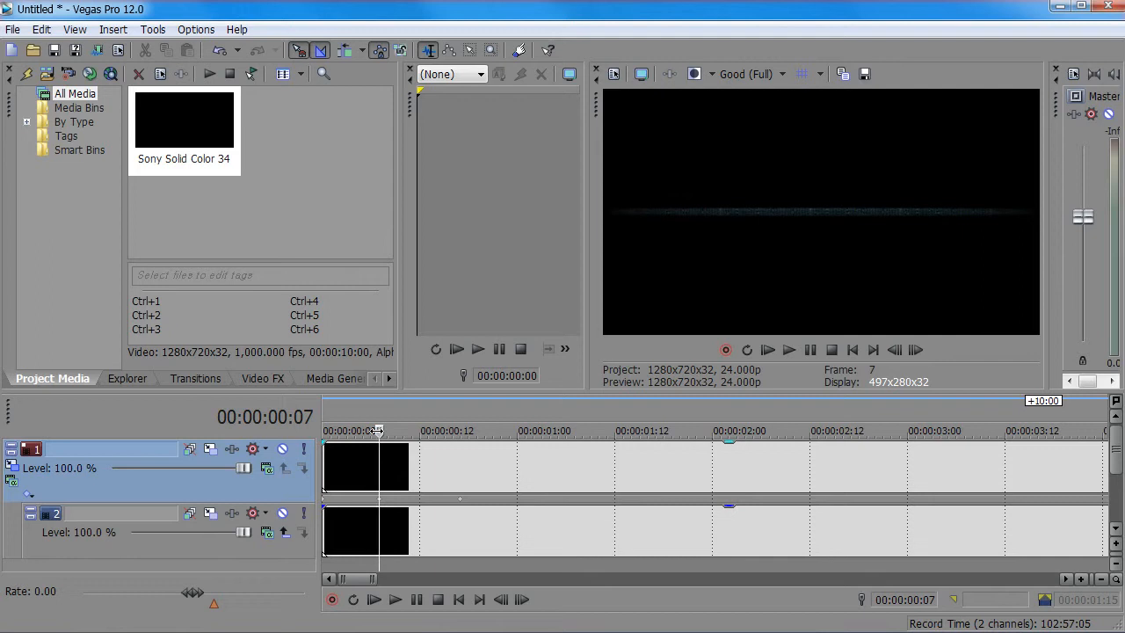
left_click_drag(378, 431, 459, 431)
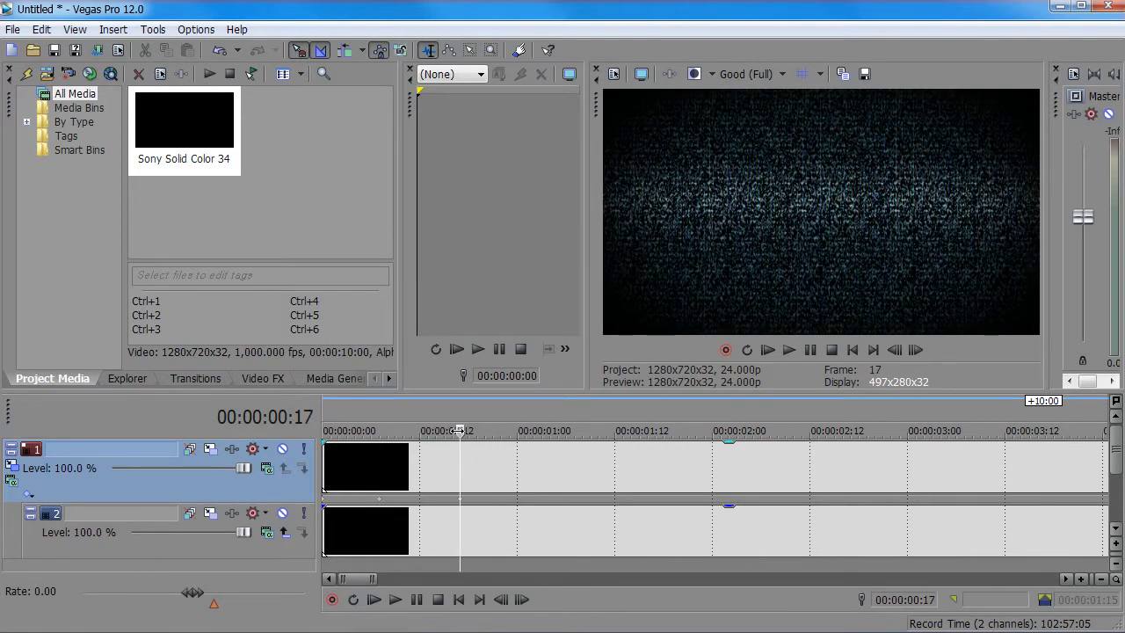
left_click_drag(458, 431, 323, 431)
key("space")
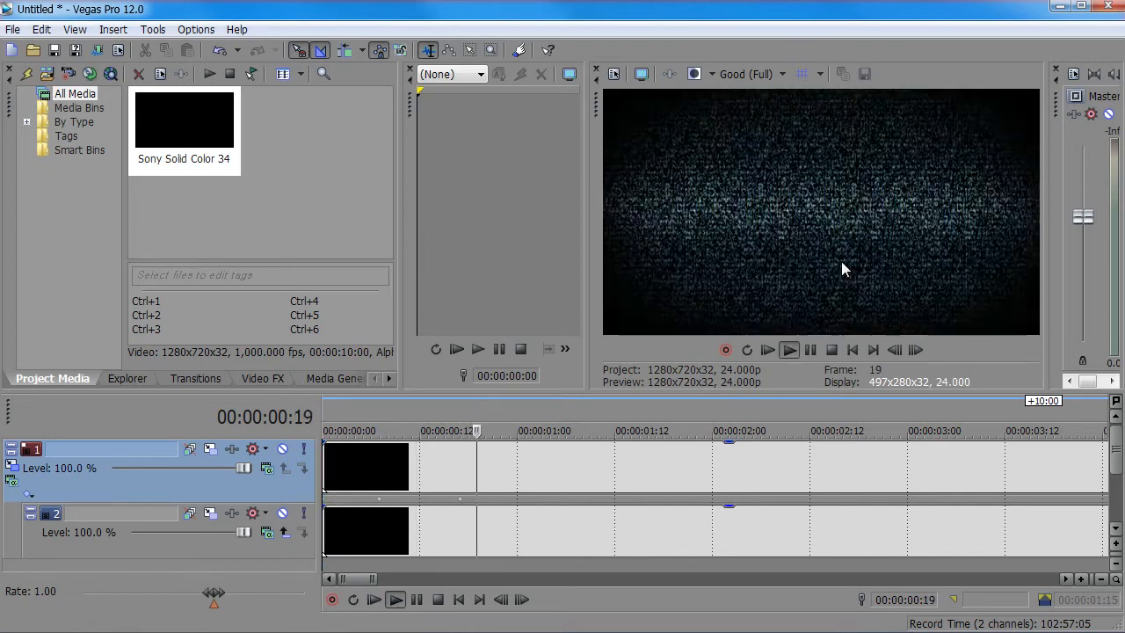
key("space")
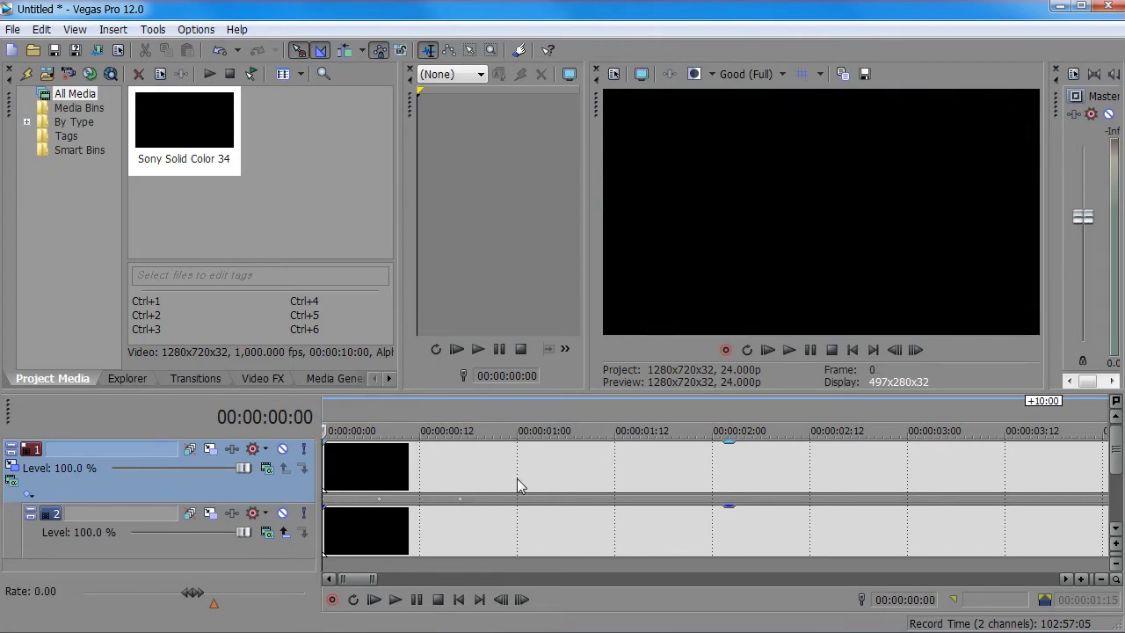
scroll(518, 479, "down", 5)
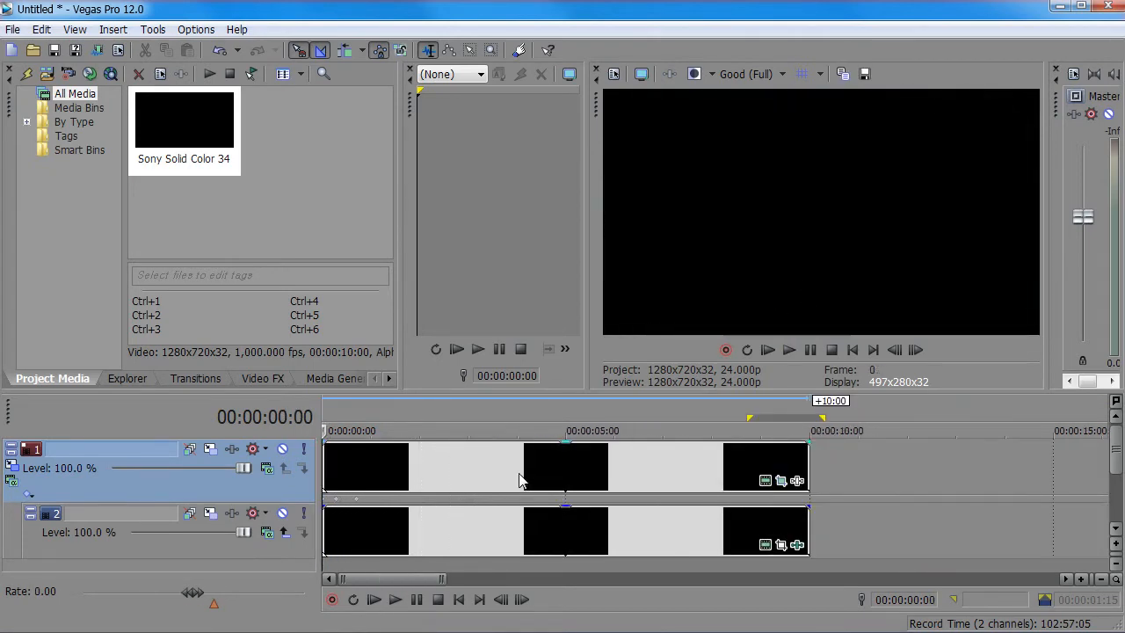
key("space")
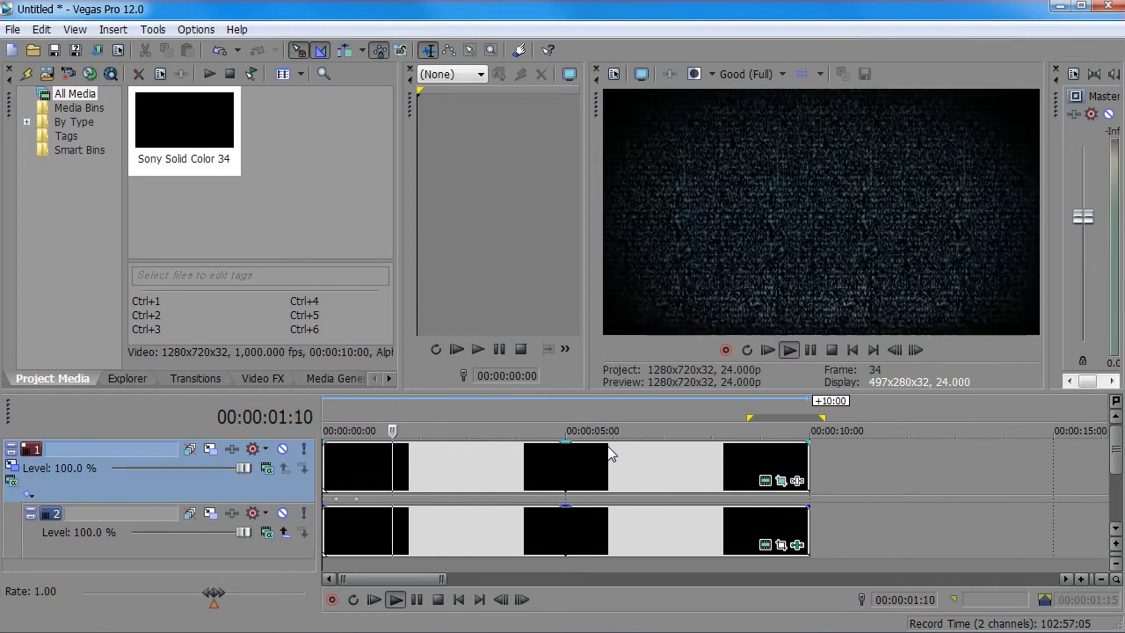
key("space")
key("space")
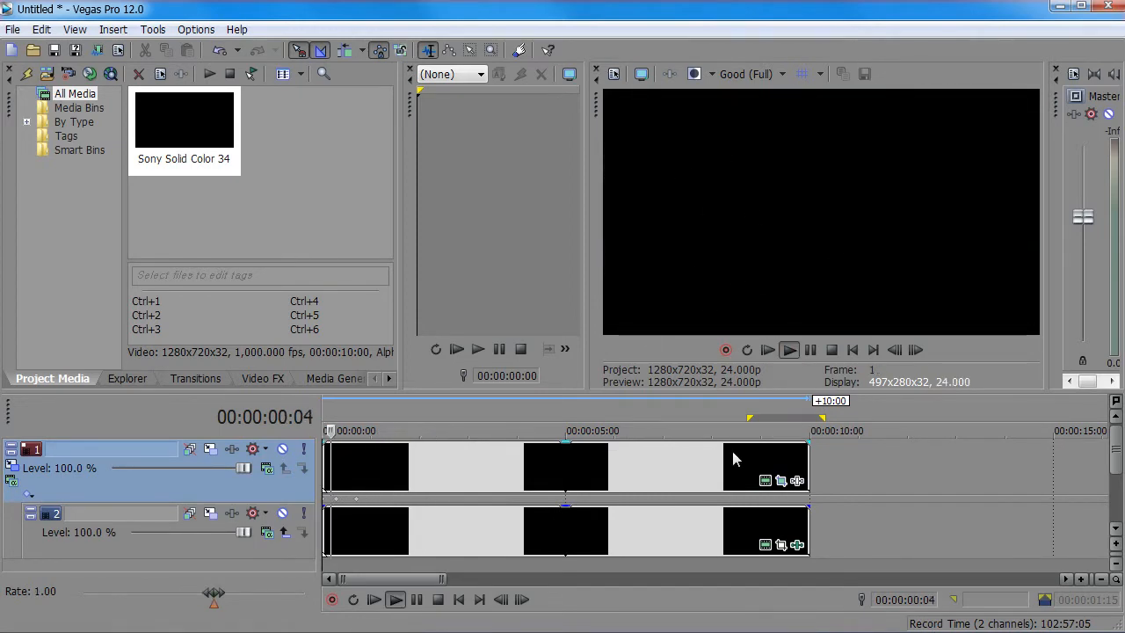
key("space")
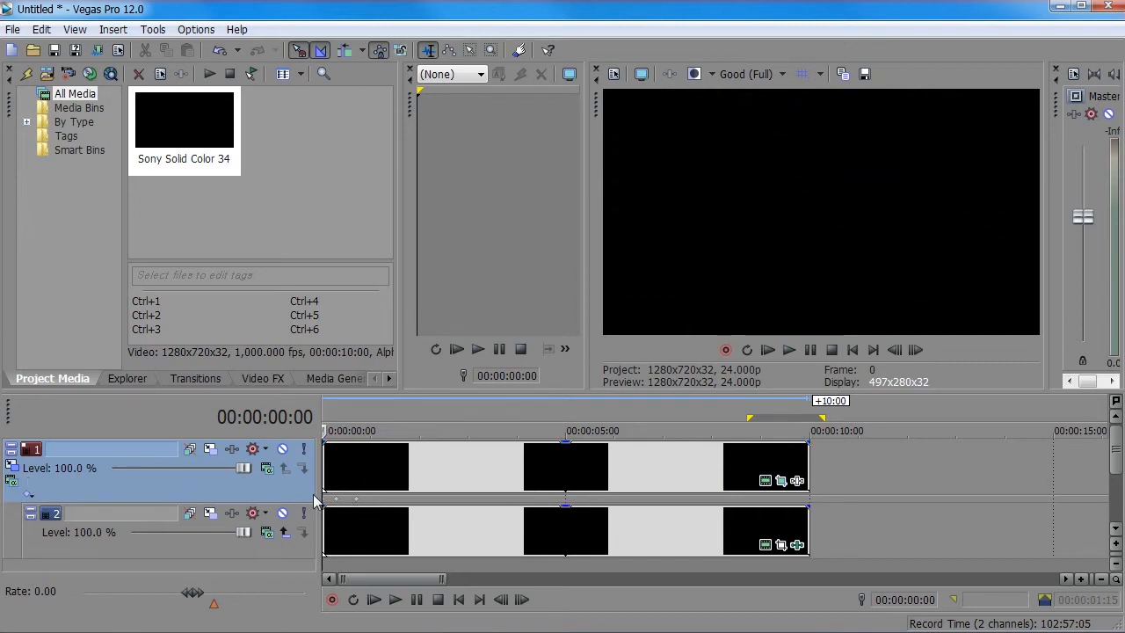
Step: Open Parent Track Motion for track 1 and copy all three turn-on position keyframes
left_click(9, 470)
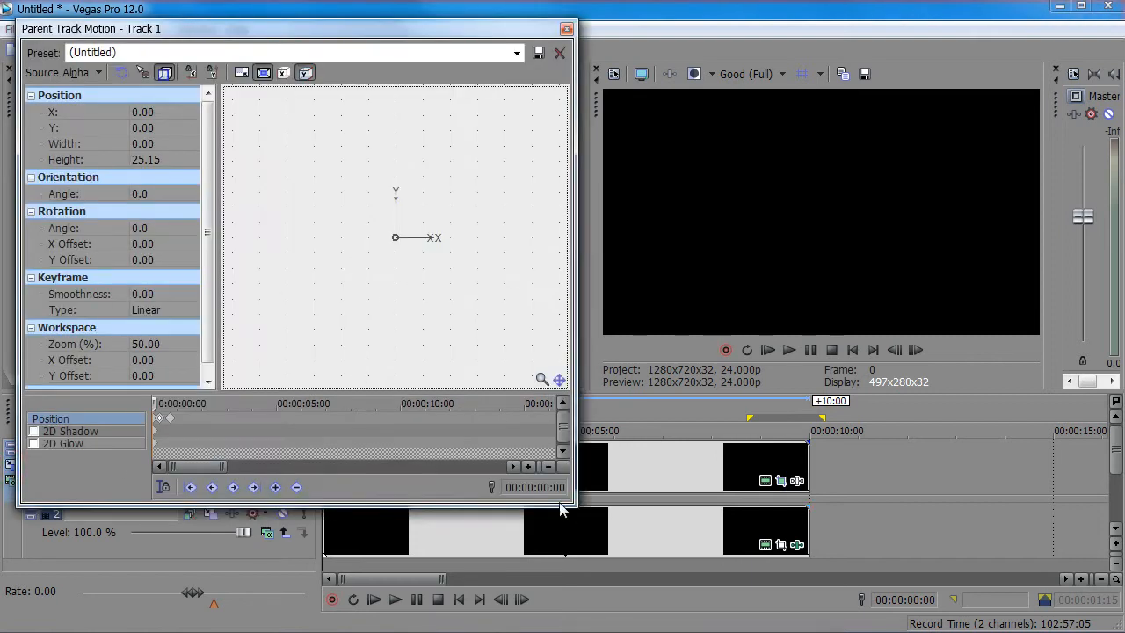
scroll(220, 418, "up", 3)
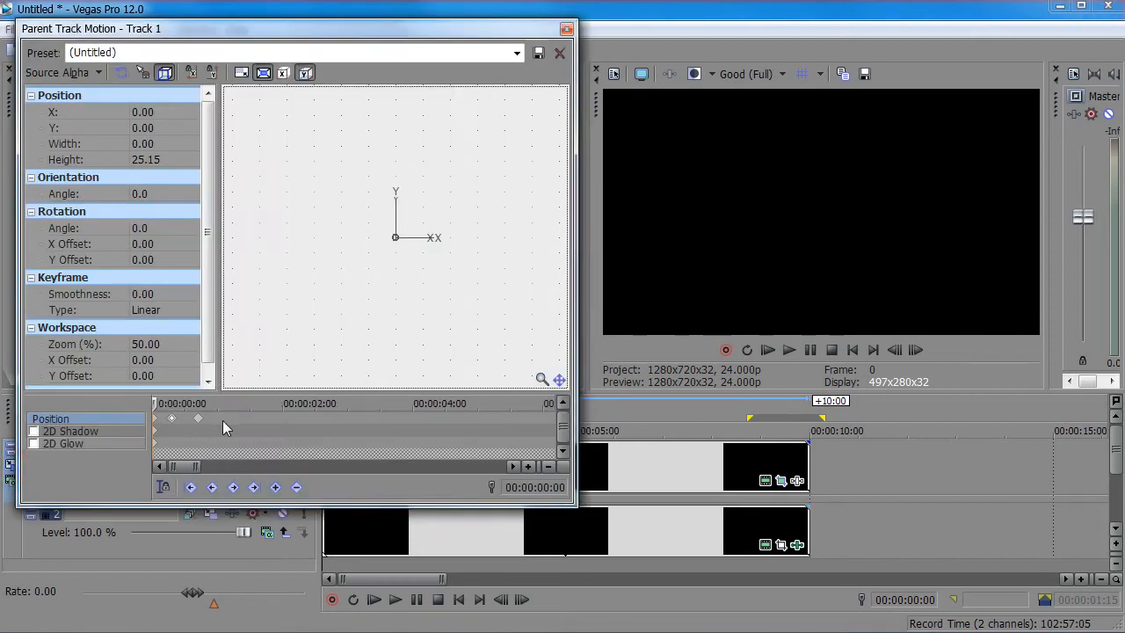
scroll(210, 421, "up", 2)
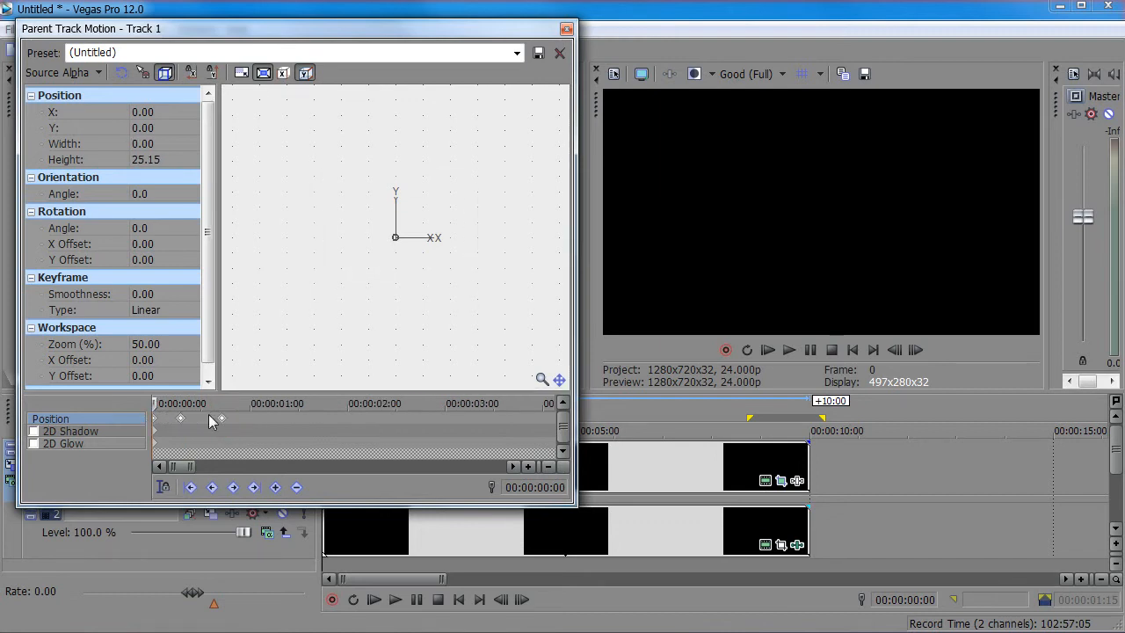
left_click_drag(256, 414, 140, 426)
right_click(183, 419)
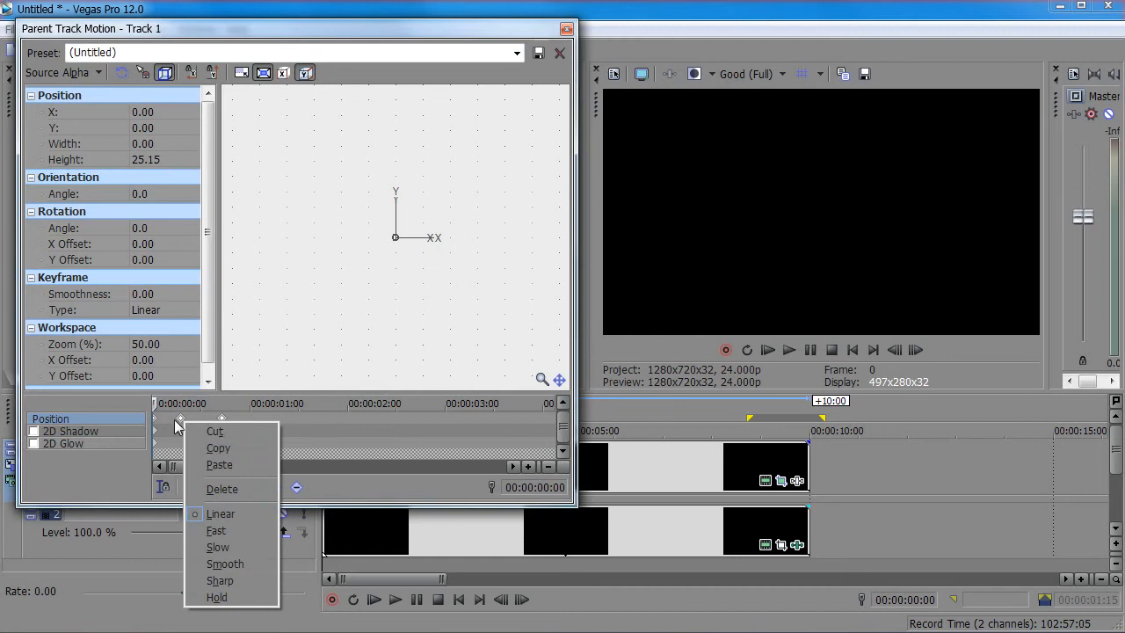
left_click(218, 448)
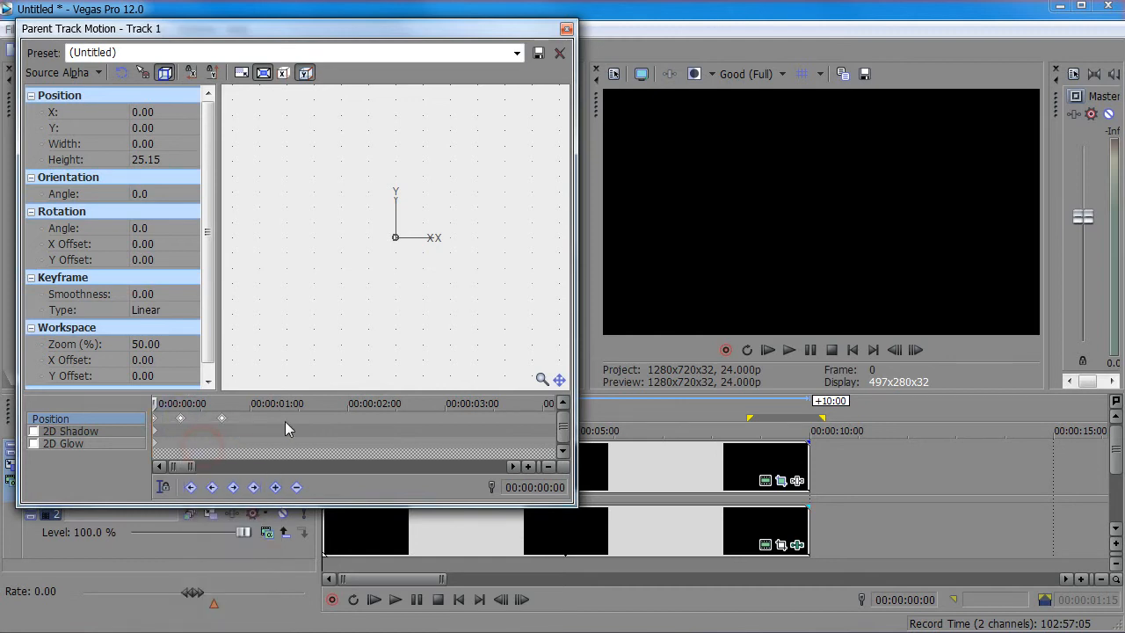
Step: Paste the copied position keyframes at 00:00:02:16
left_click(296, 404)
left_click_drag(294, 402, 413, 403)
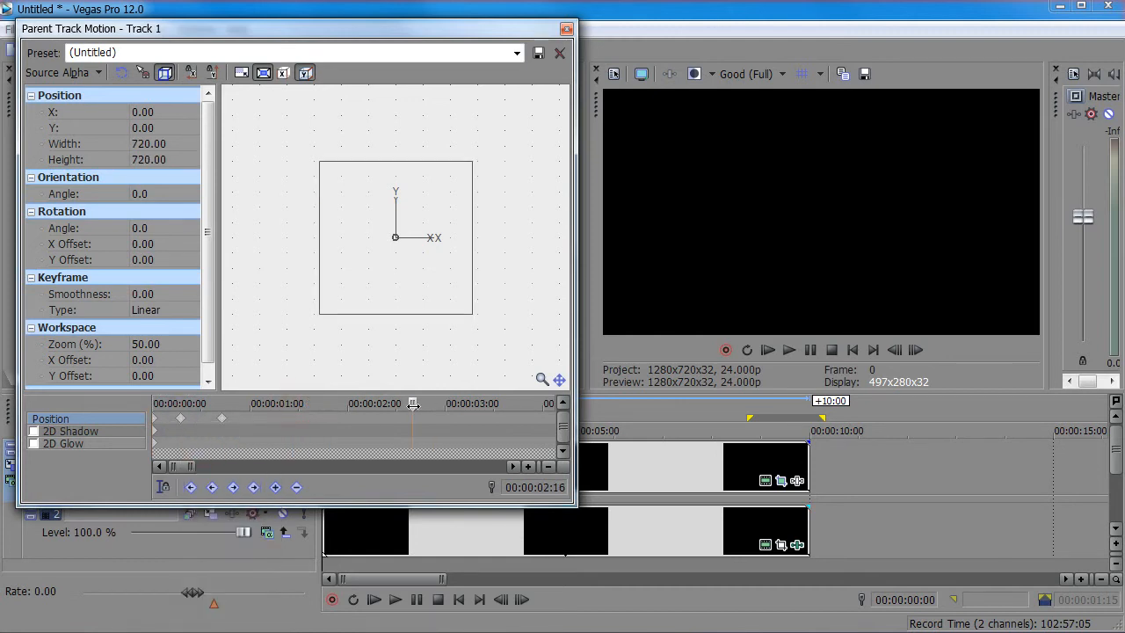
right_click(412, 418)
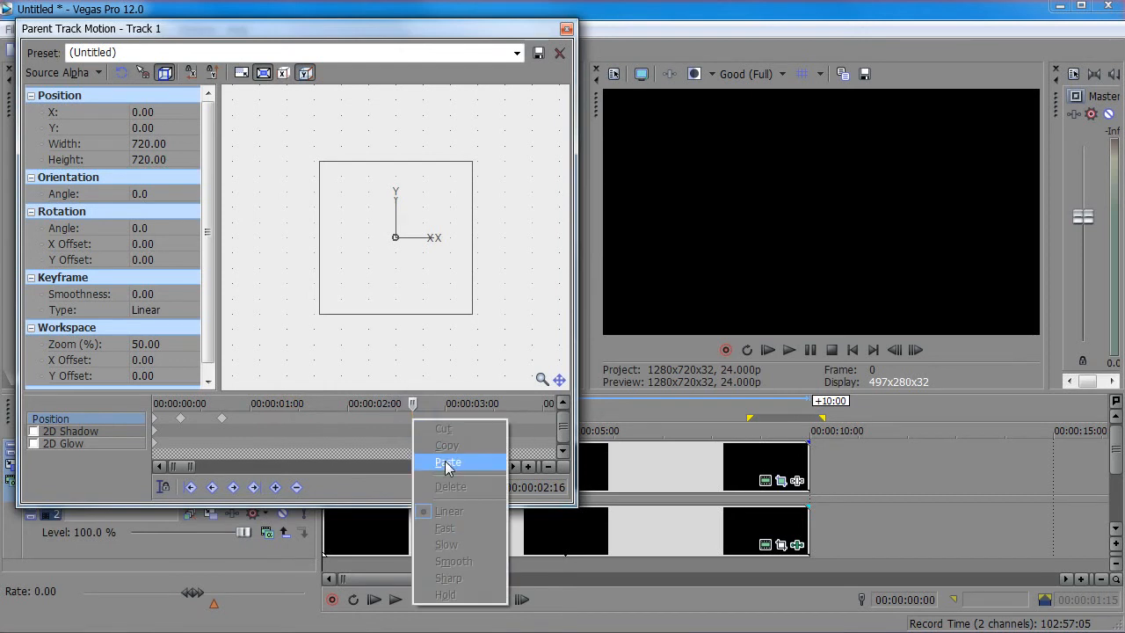
left_click(439, 460)
Step: Reverse the pasted position keyframes by moving the full-size one ahead of the others and the zero-width one after them
left_click(433, 432)
left_click_drag(432, 403, 483, 405)
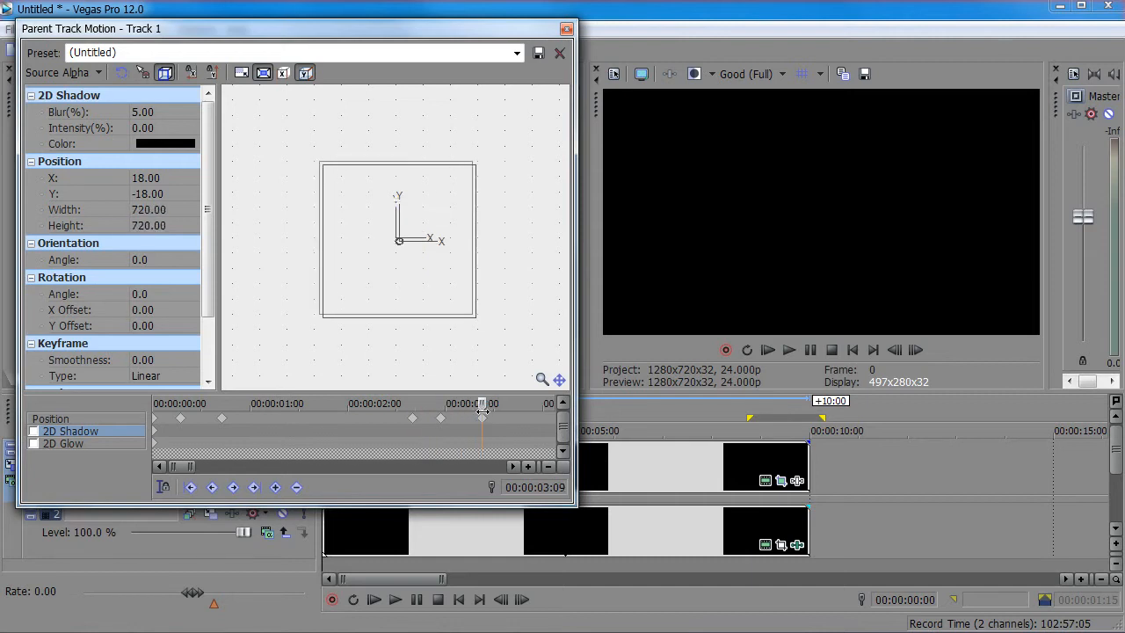
left_click(482, 418)
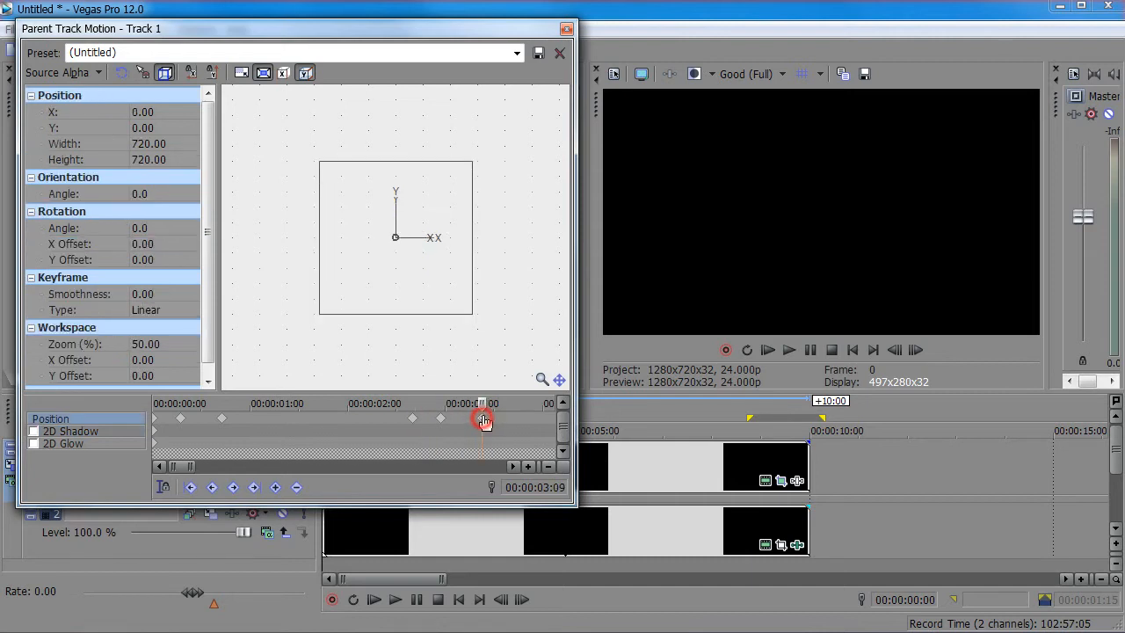
left_click_drag(482, 419, 376, 419)
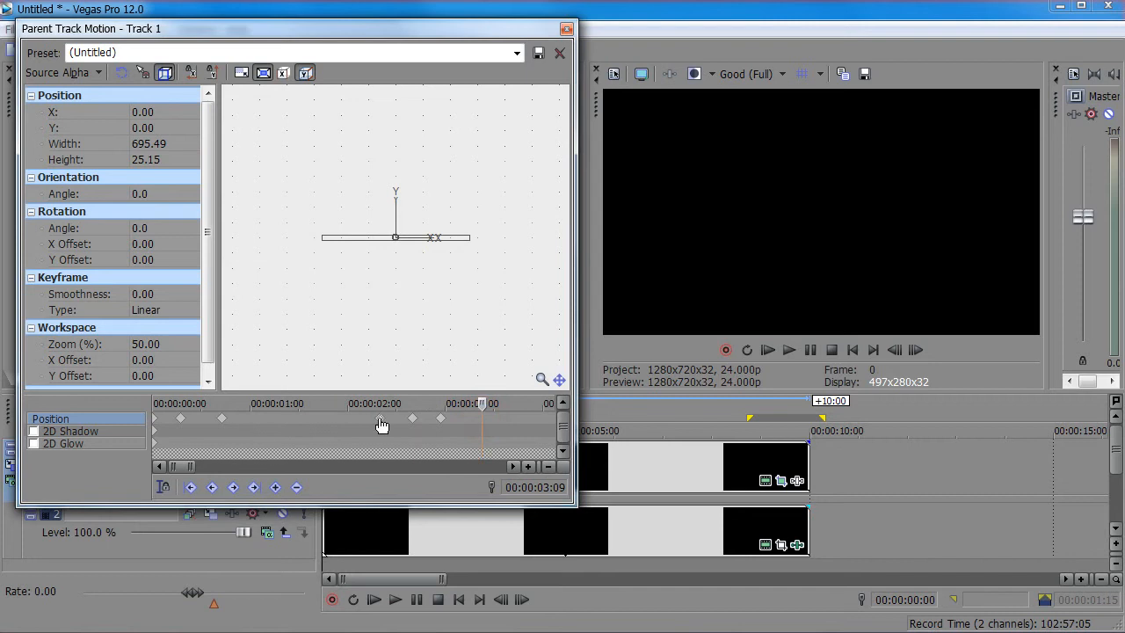
left_click(415, 419)
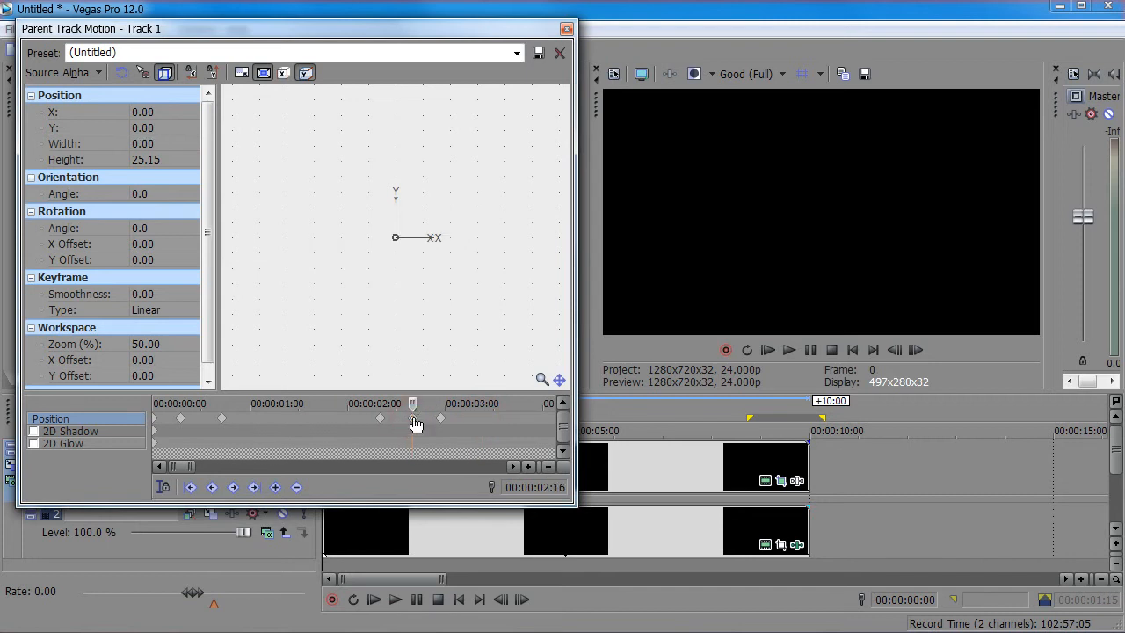
left_click_drag(413, 419, 472, 419)
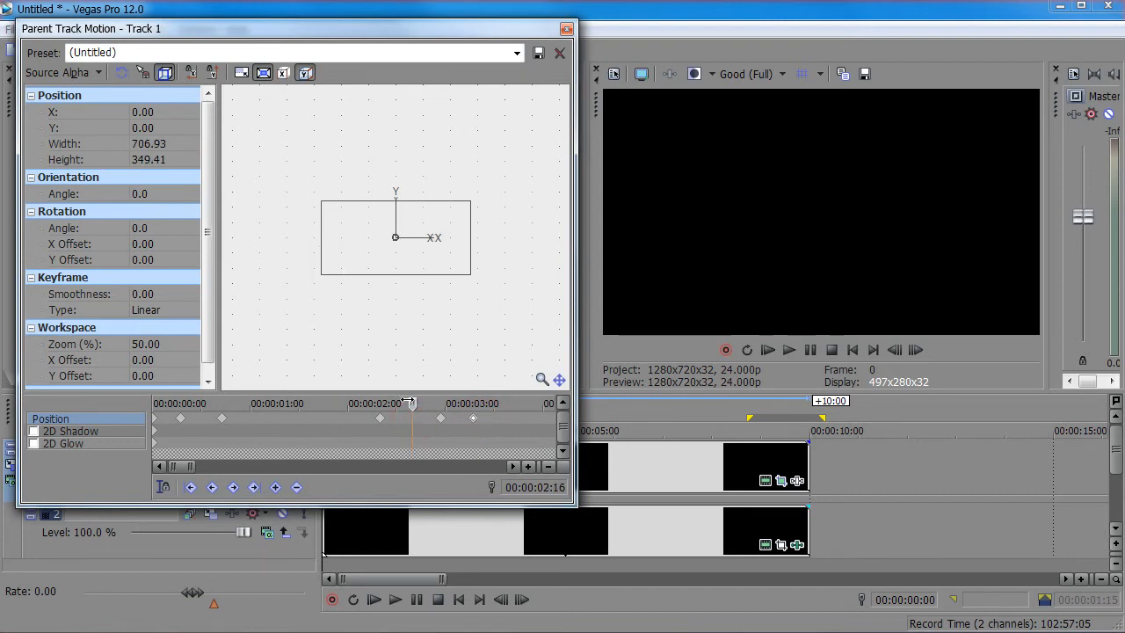
Step: Undo the accidental shift of the first keyframe, move the full-size turn-off keyframe slightly later, and close Parent Track Motion
mouse_move(409, 403)
left_mouse_down()
mouse_move(239, 404)
mouse_move(482, 411)
mouse_move(365, 412)
mouse_move(402, 420)
left_mouse_up()
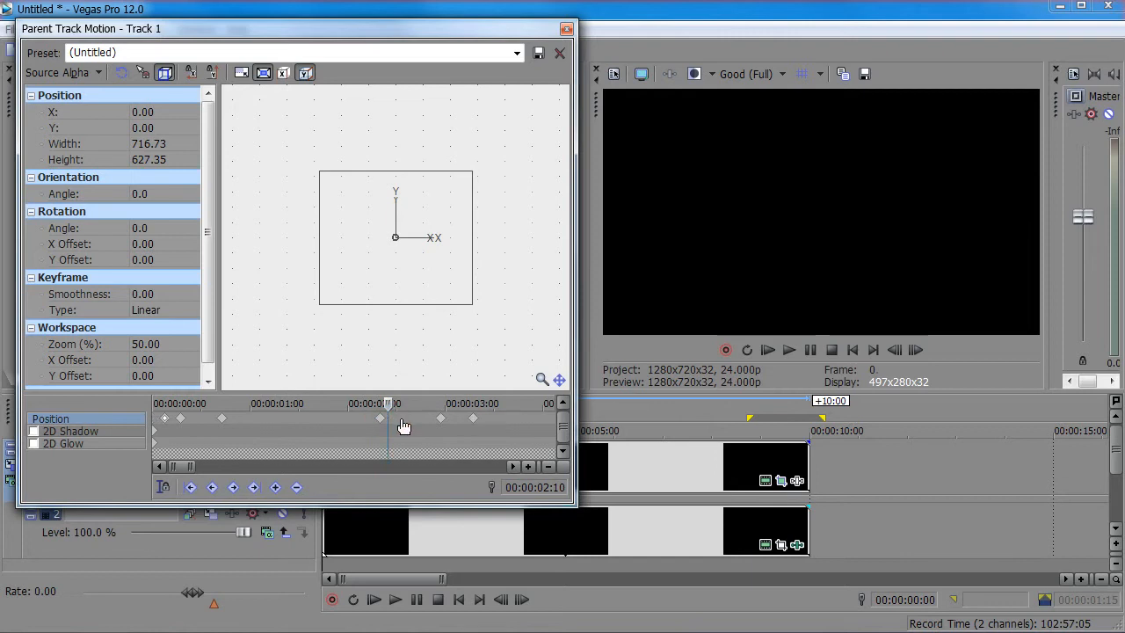
key("ctrl+z")
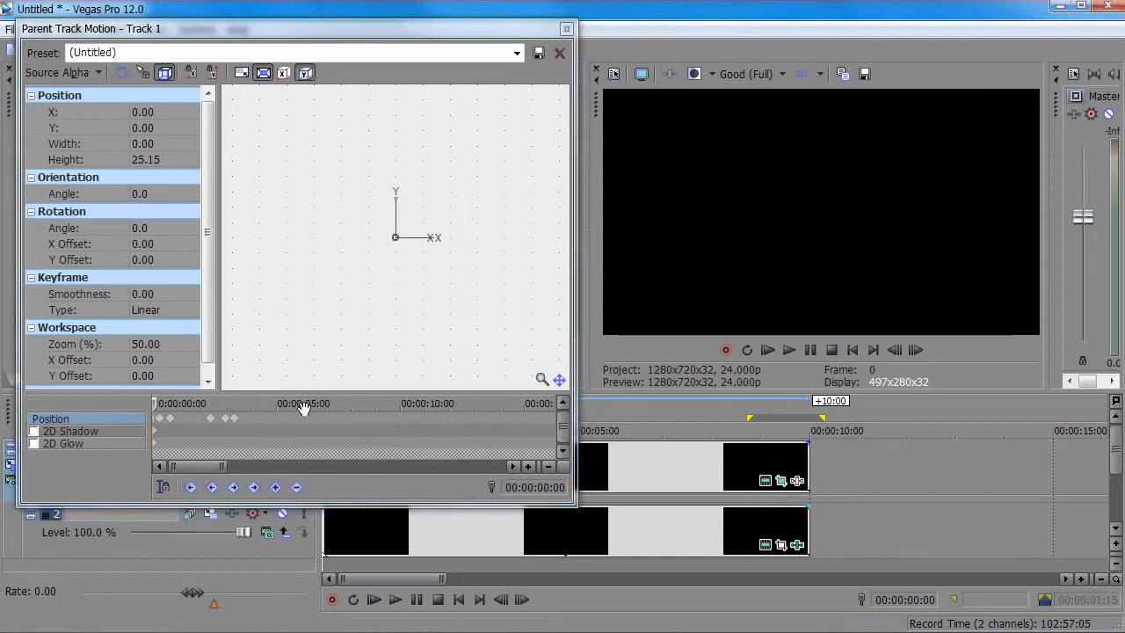
scroll(310, 429, "up", 5)
scroll(408, 420, "down", 2)
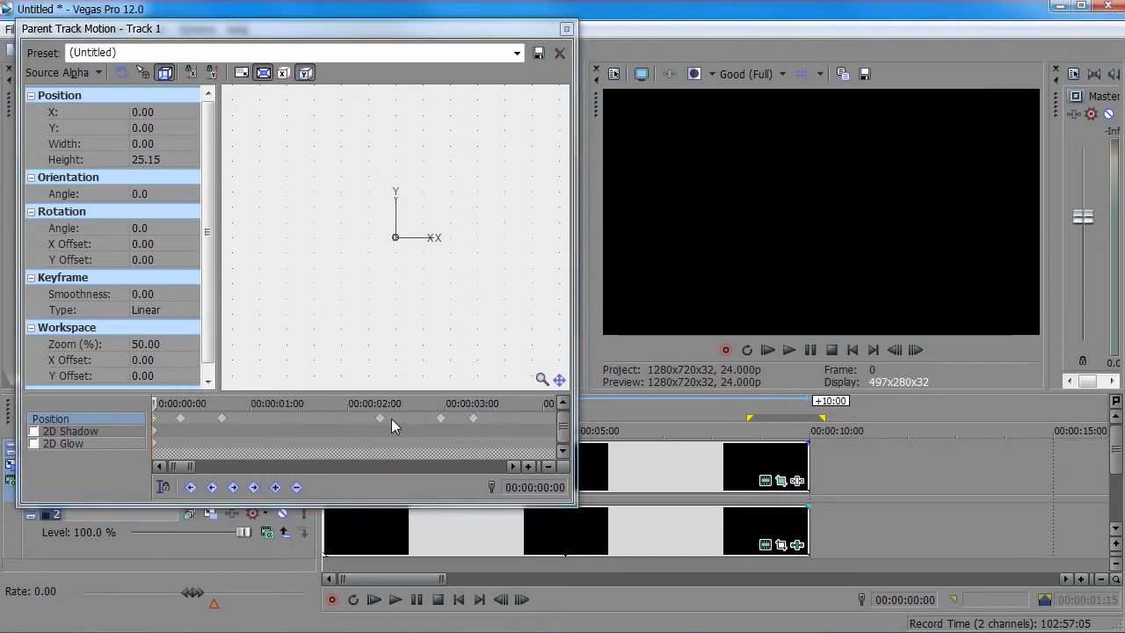
left_click(385, 420)
left_click_drag(387, 420, 371, 404)
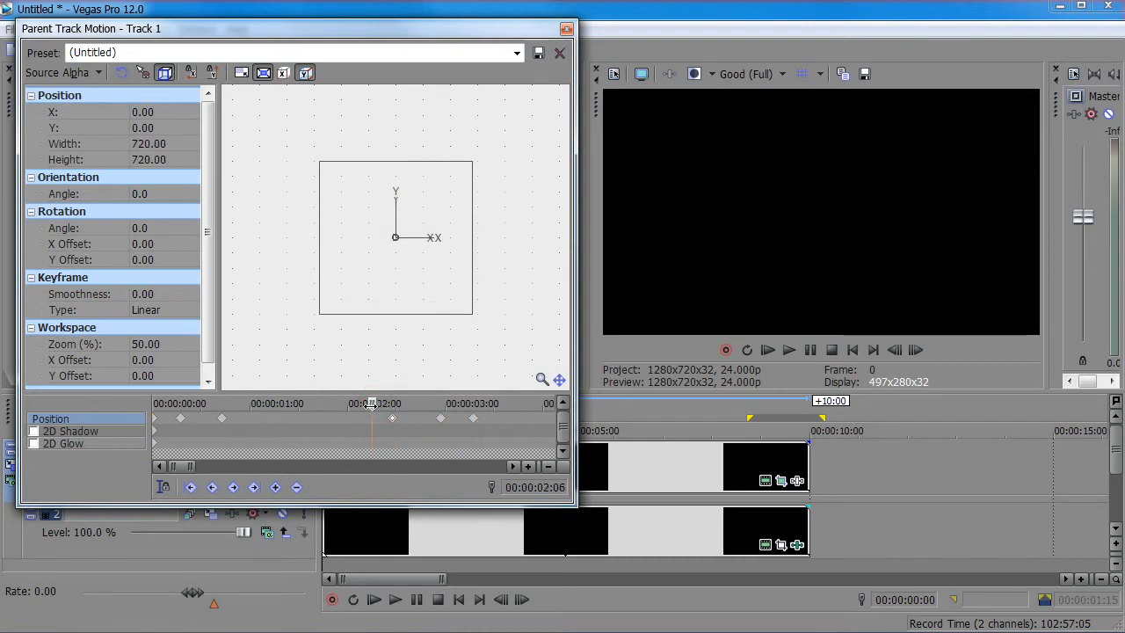
left_click(567, 29)
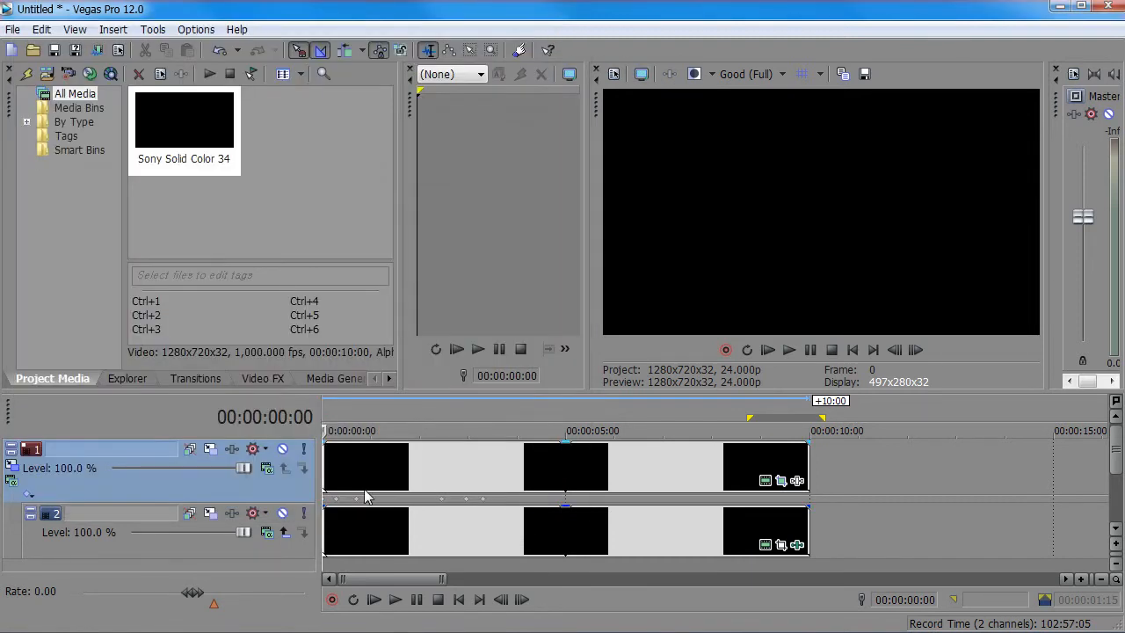
Step: Play back the turn-on and turn-off from the timeline's start, replay the turn-off from 00:00:02:03, and return to 00:00:02:00
key("space")
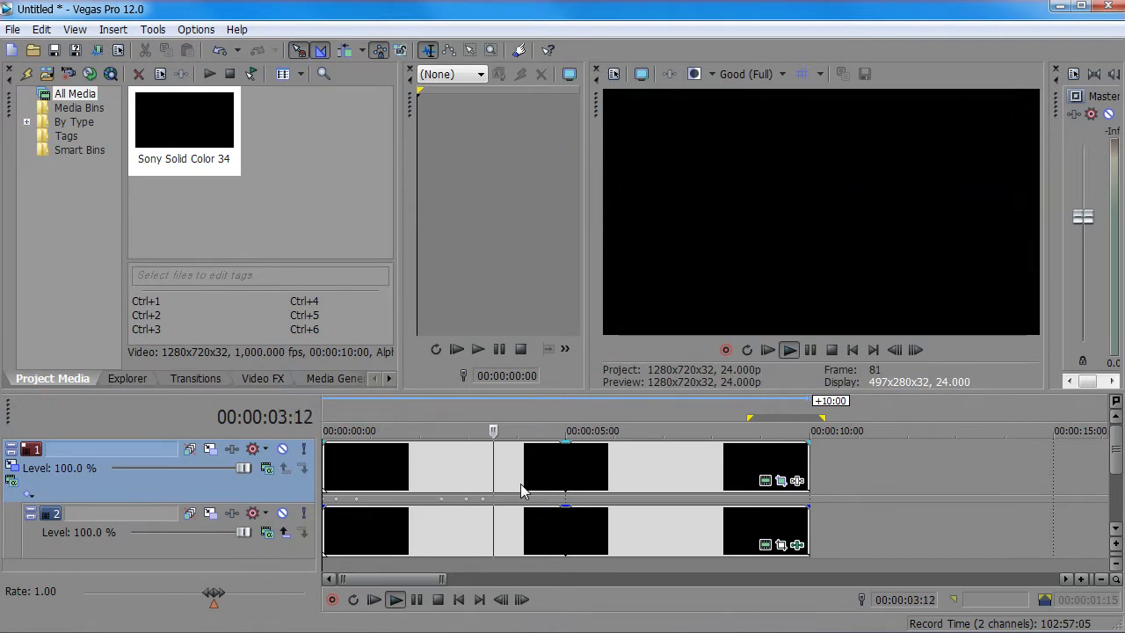
key("space")
key("space")
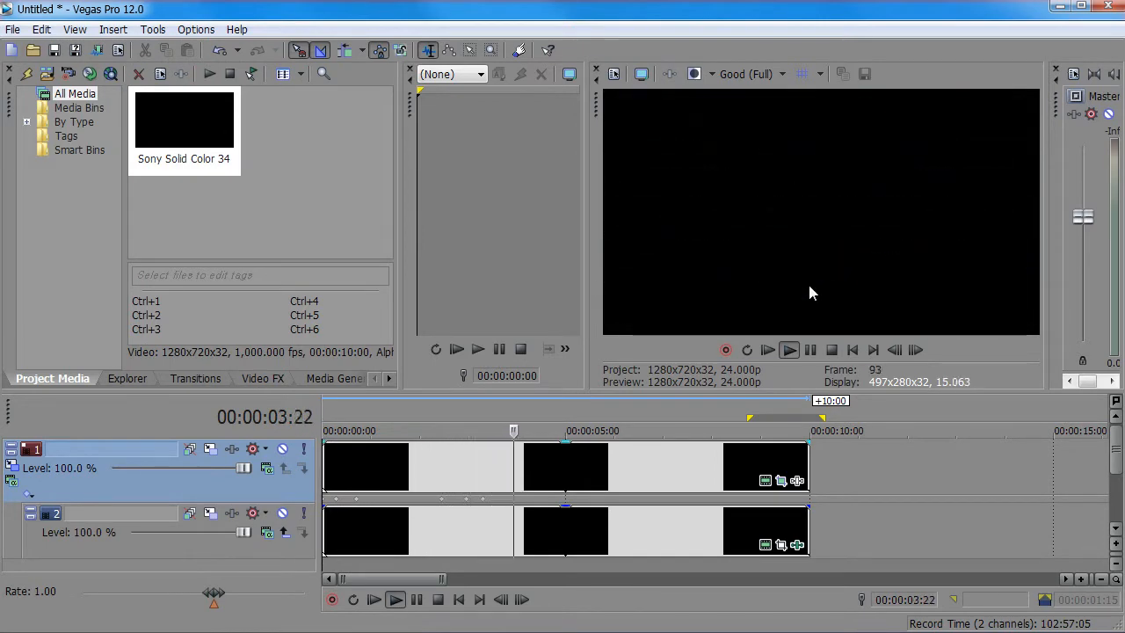
key("space")
key("space")
left_click(426, 462)
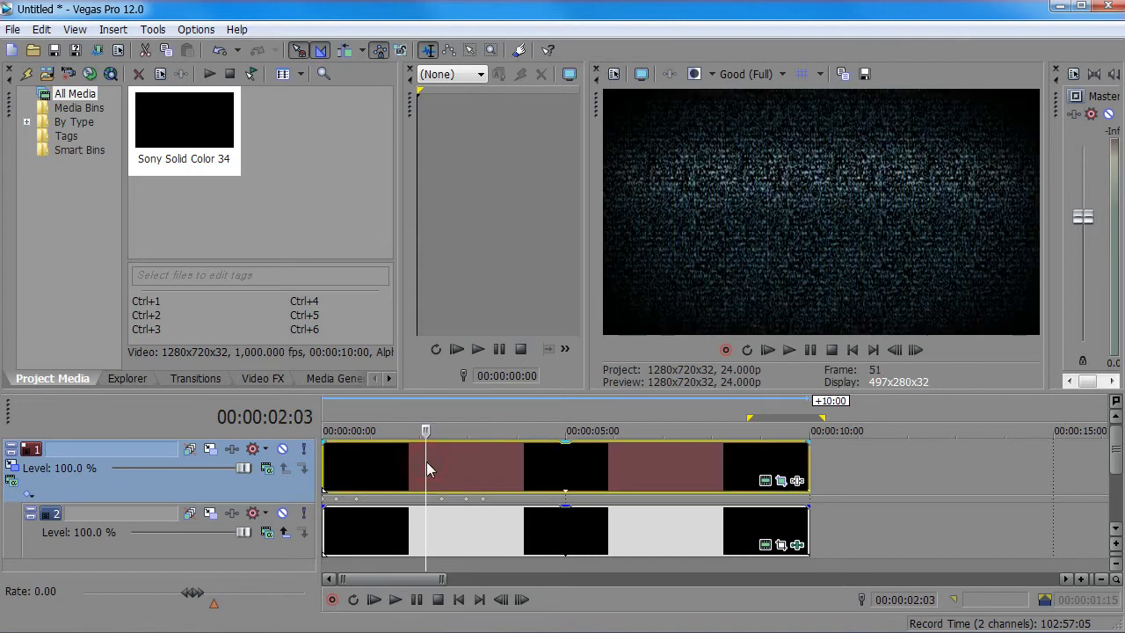
key("space")
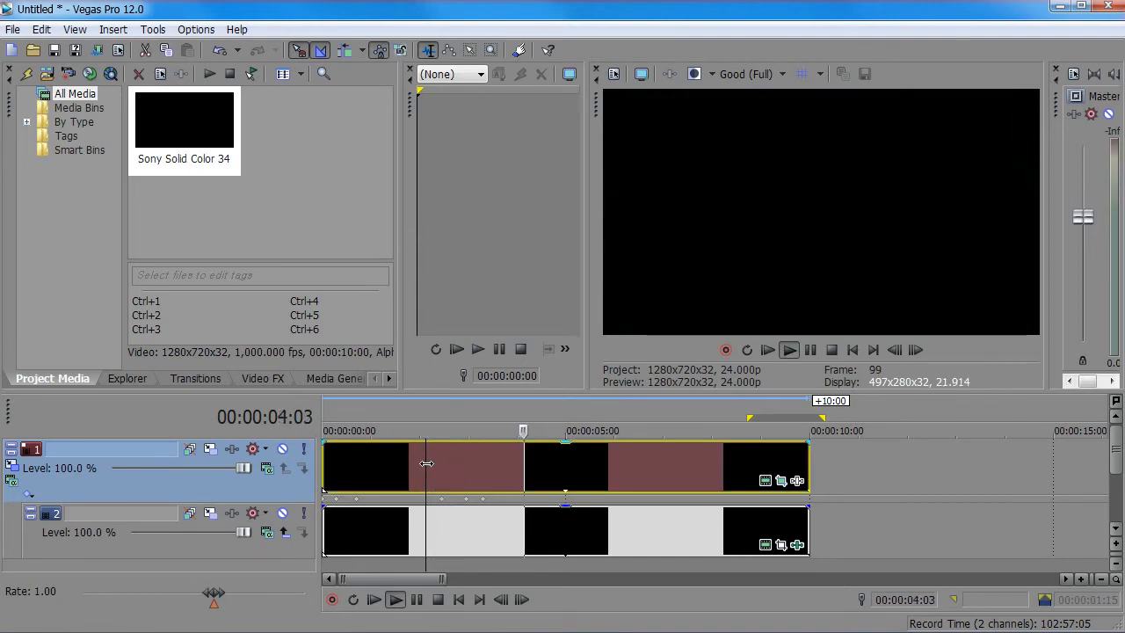
key("space")
key("space")
key("space")
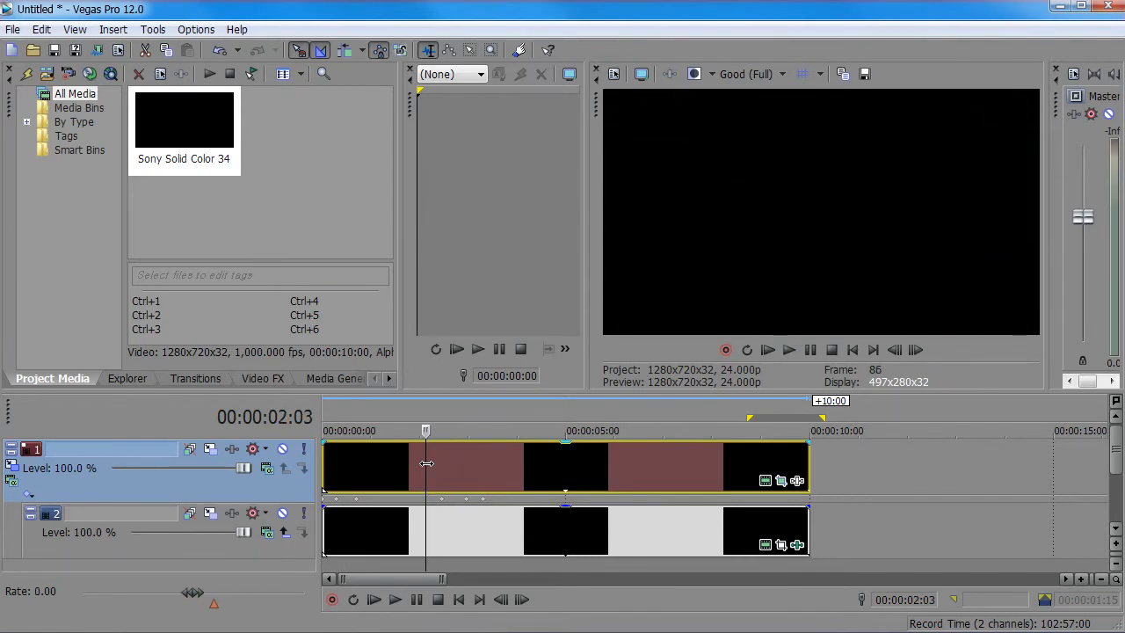
mouse_move(426, 463)
left_mouse_down()
mouse_move(459, 463)
mouse_move(419, 469)
left_mouse_up()
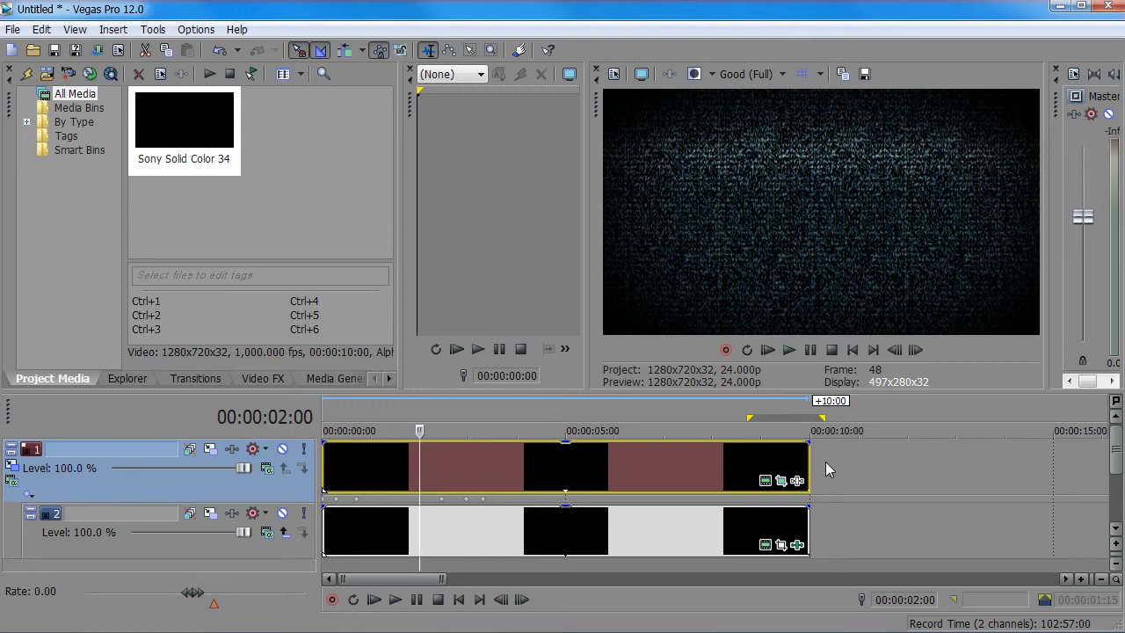
Step: Reduce the track heights, enlarge the timeline area, and add the black Sony Solid Color 34 media at the start of a new top track
mouse_move(809, 465)
left_mouse_down()
mouse_move(510, 472)
mouse_move(810, 476)
left_mouse_up()
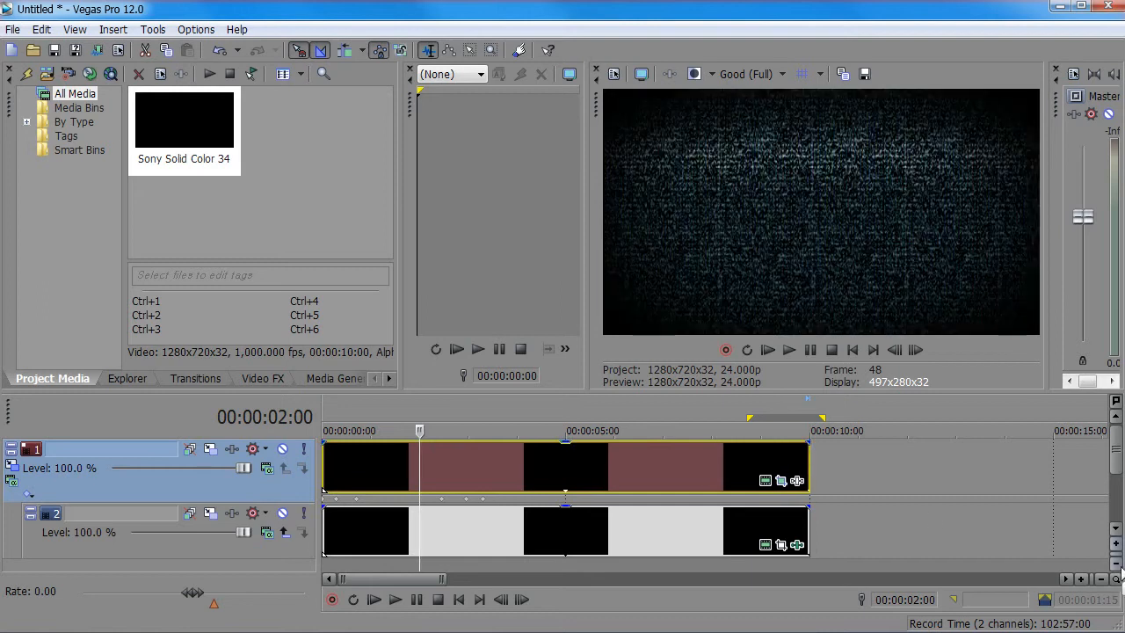
left_click(1116, 565)
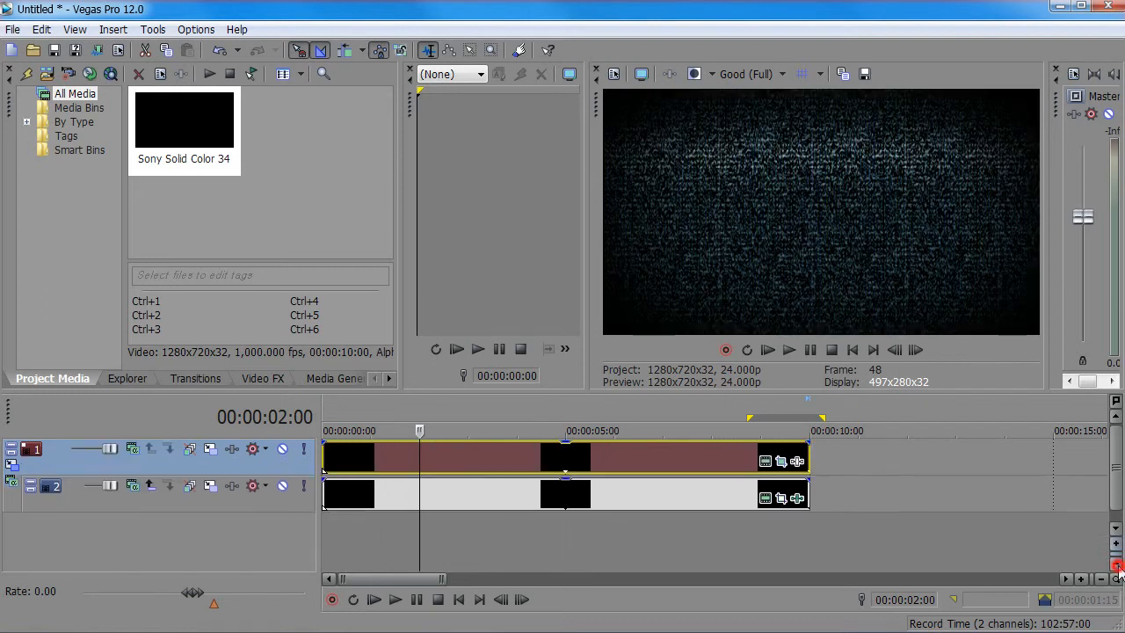
left_click_drag(302, 391, 277, 352)
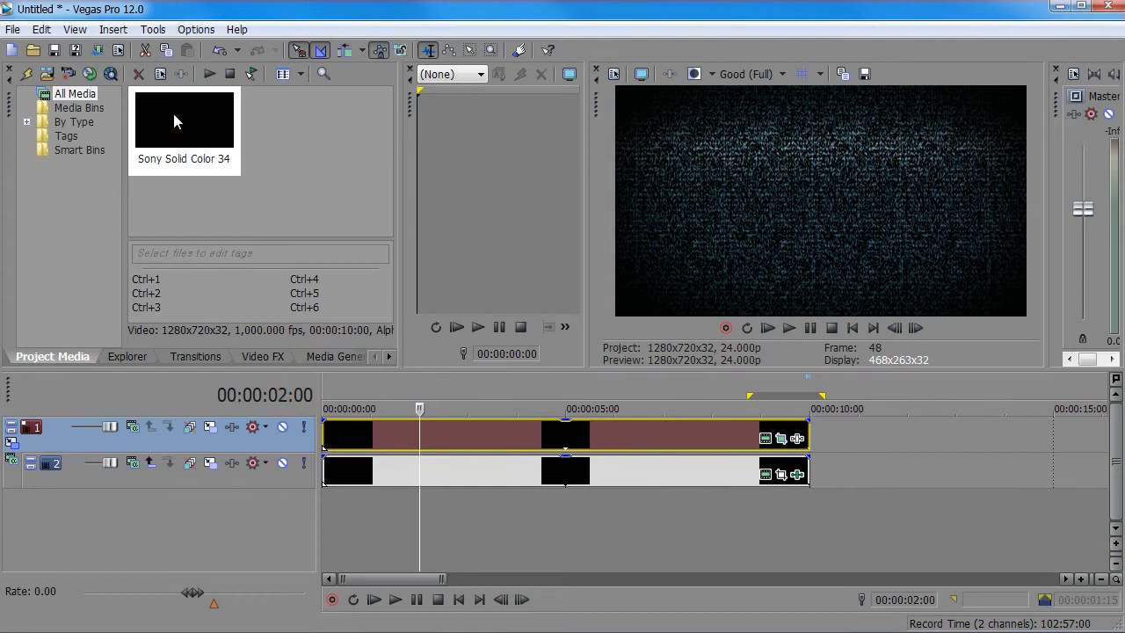
left_click_drag(174, 119, 327, 414)
left_click(599, 73)
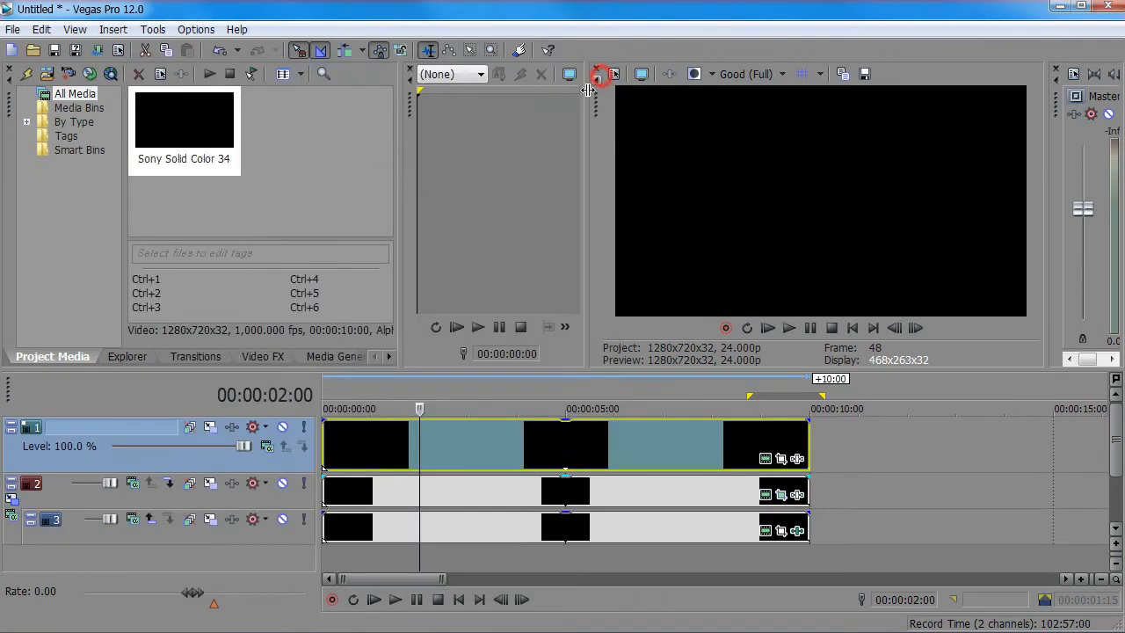
Step: Search the video effects for "lens" and apply the default Lens Flare to the solid color event on track 1
left_click(264, 357)
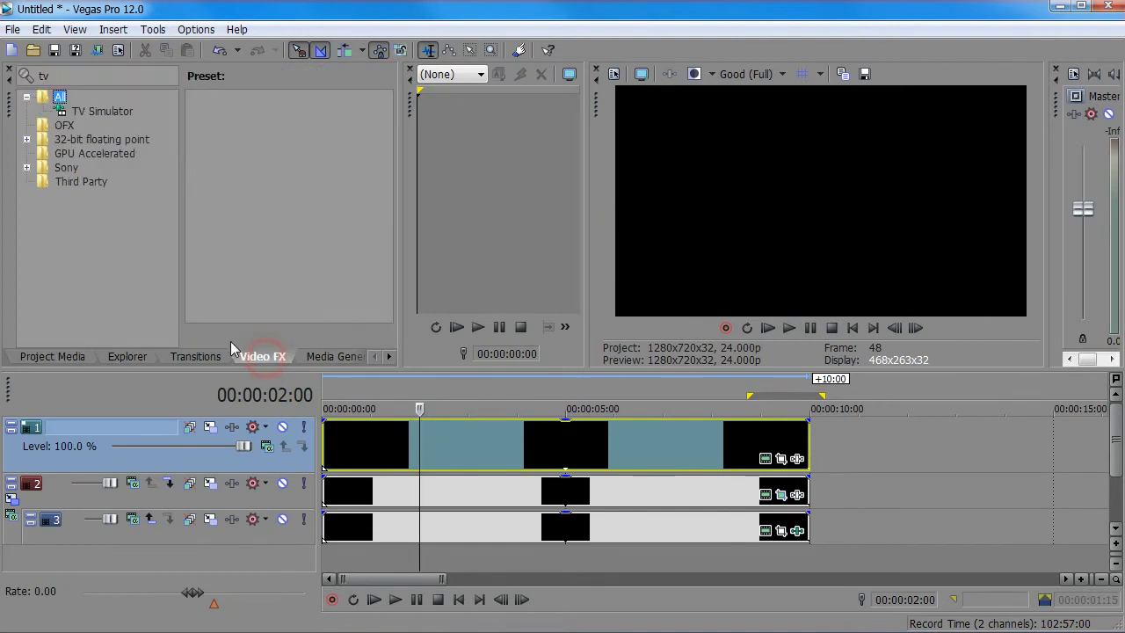
left_click(97, 76)
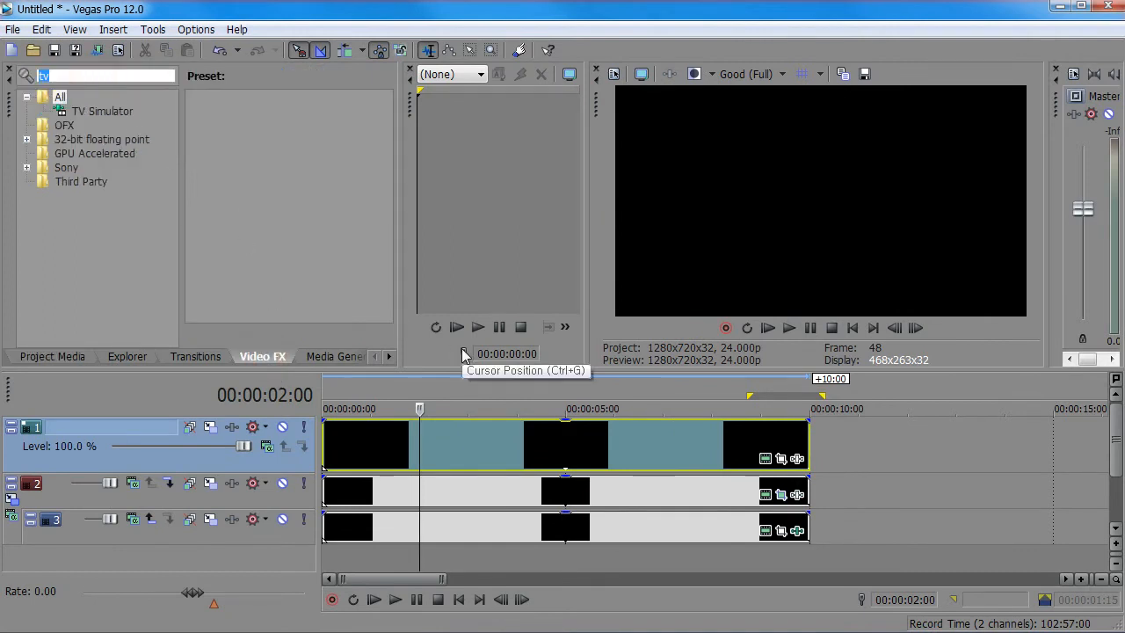
type("lens")
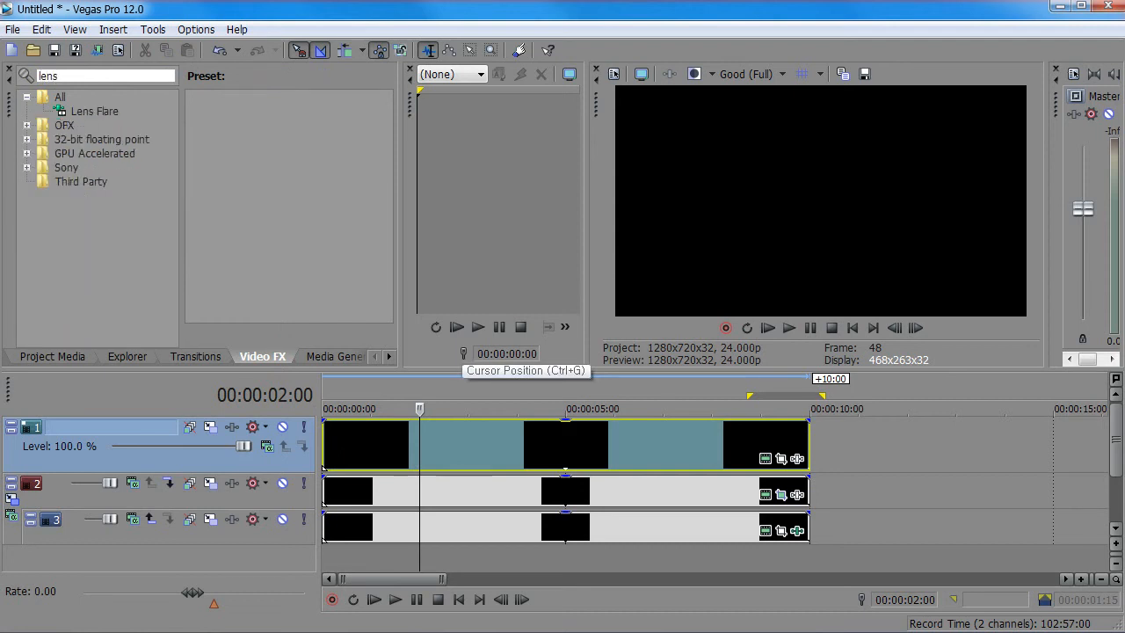
left_click_drag(97, 116, 414, 445)
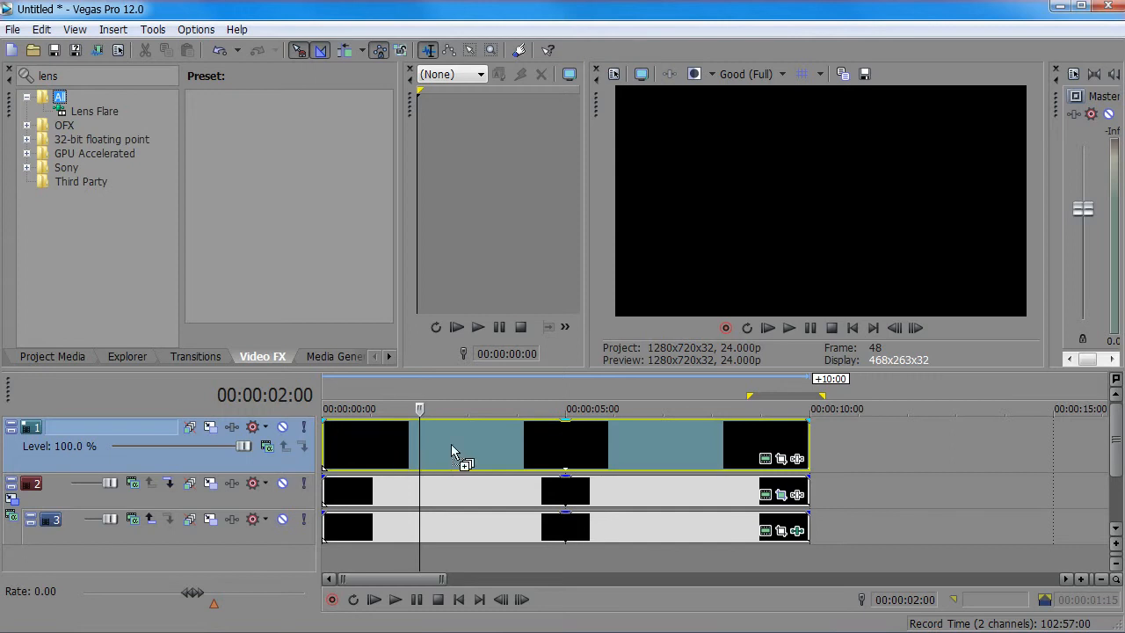
left_click_drag(531, 453, 531, 453)
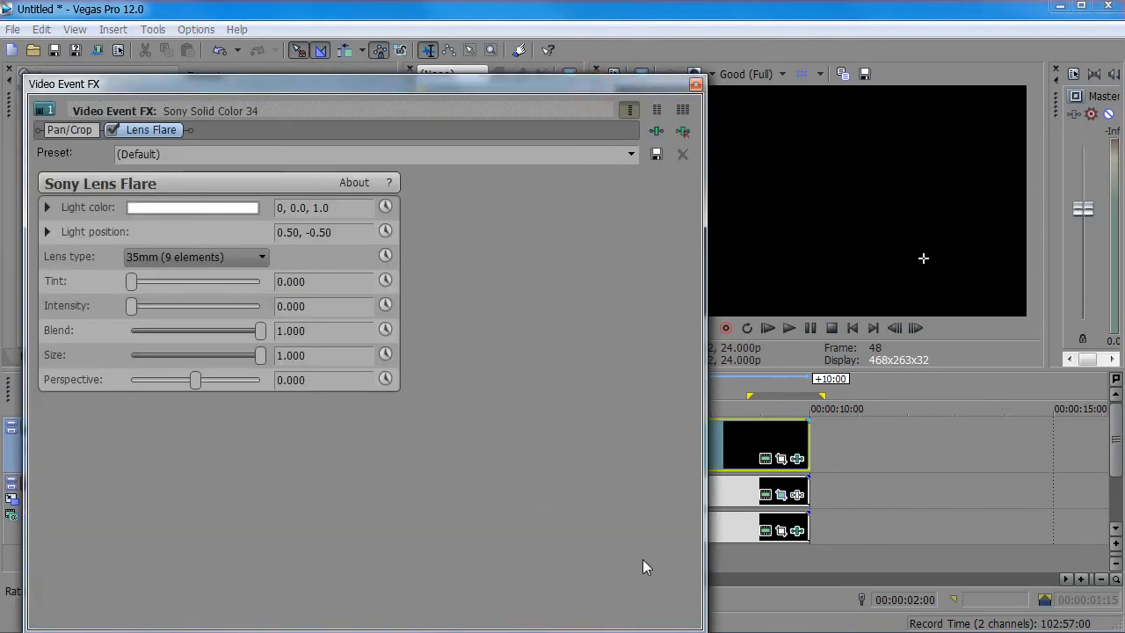
Step: Shrink the Video Event FX window, raise the flare intensity to 0.939, and move the light to about 0.00, -0.01
left_click_drag(699, 627, 511, 424)
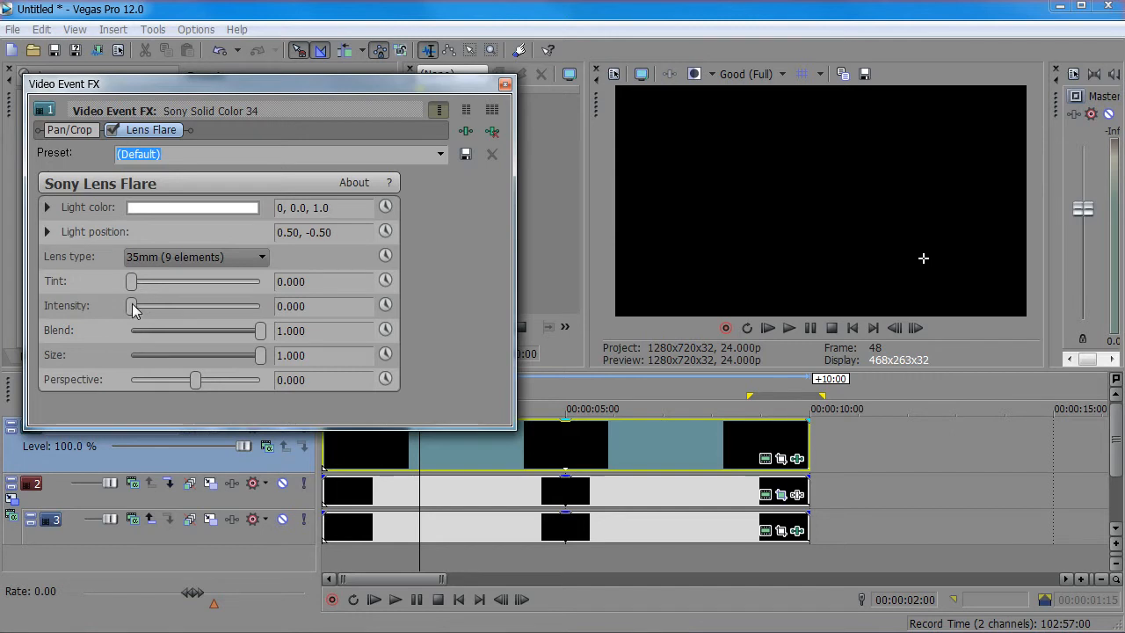
left_click_drag(132, 305, 191, 306)
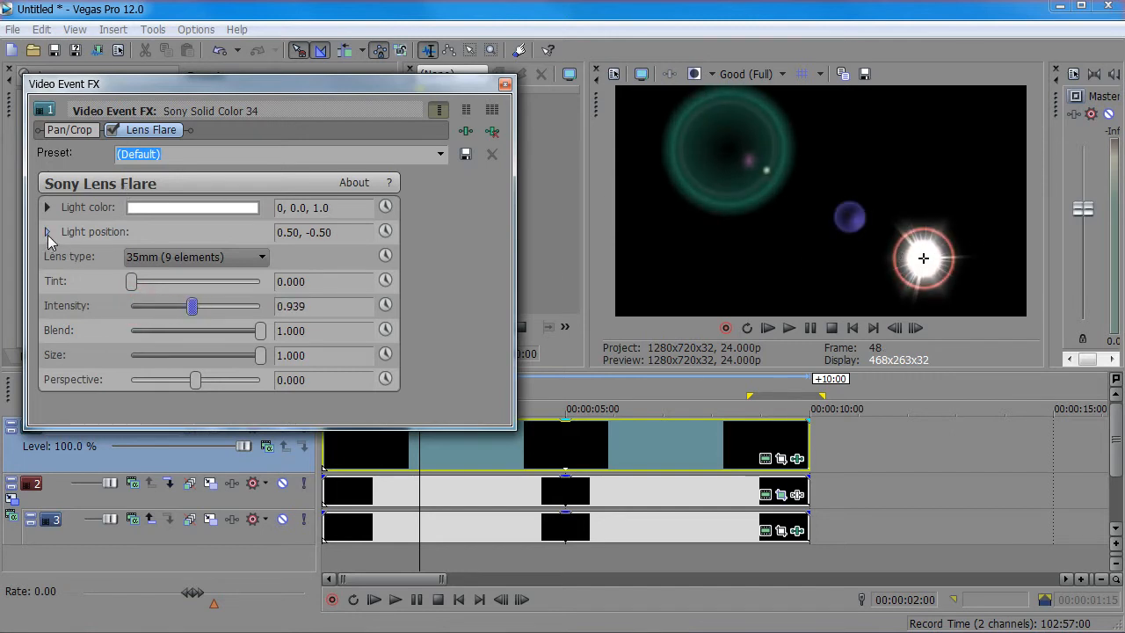
left_click_drag(922, 258, 821, 203)
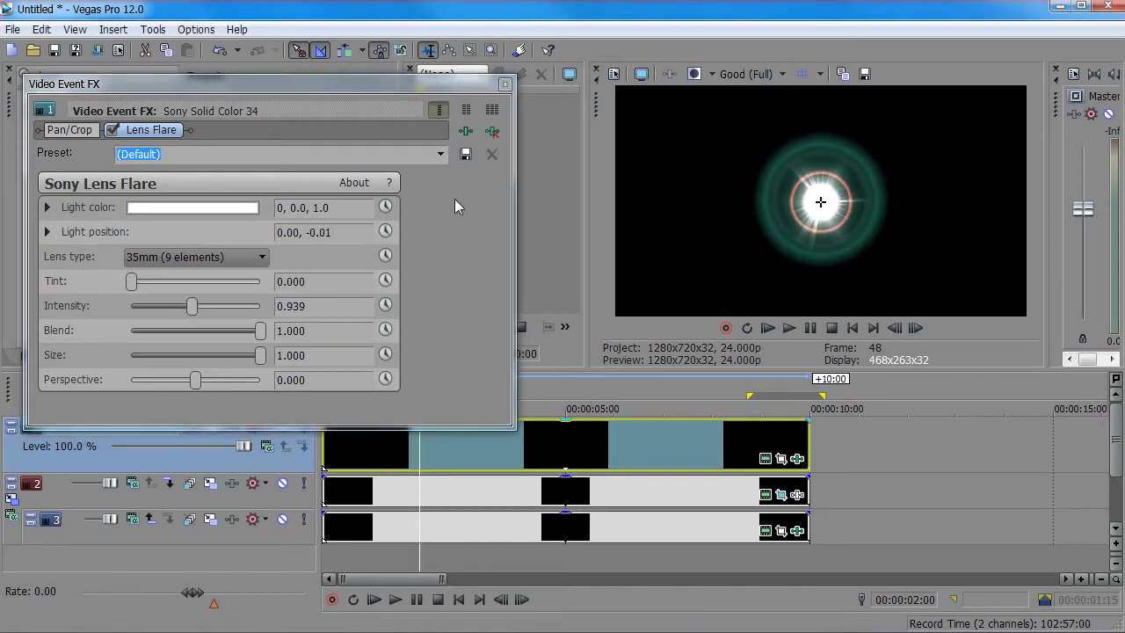
Step: Expand the flare's light position control and move the light to about -0.04, -0.09
left_click(48, 232)
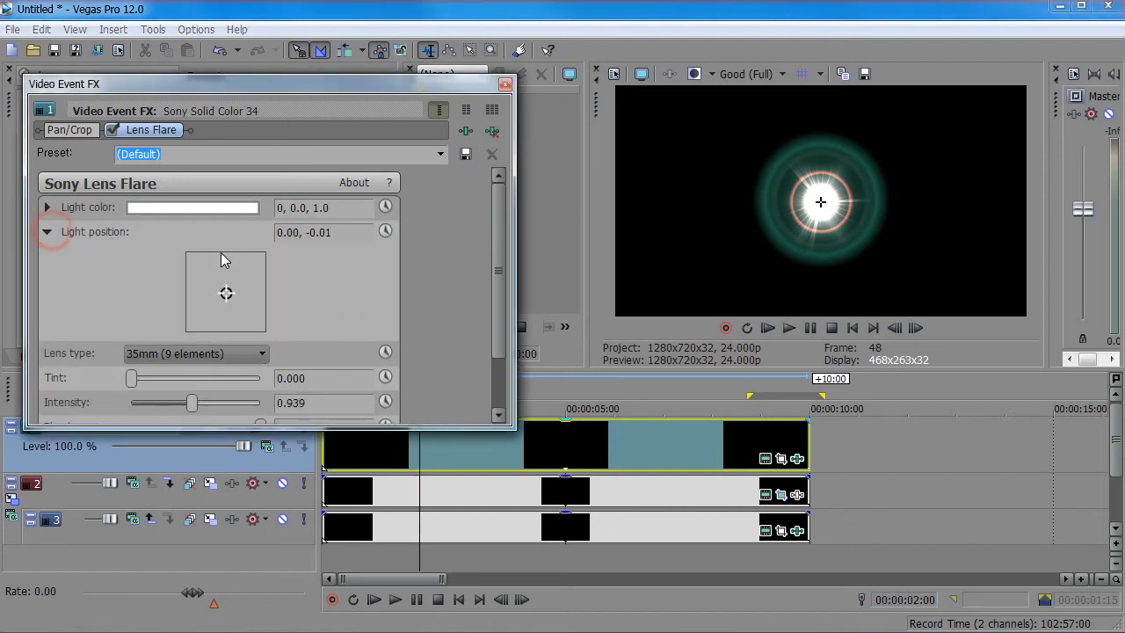
left_click(226, 293)
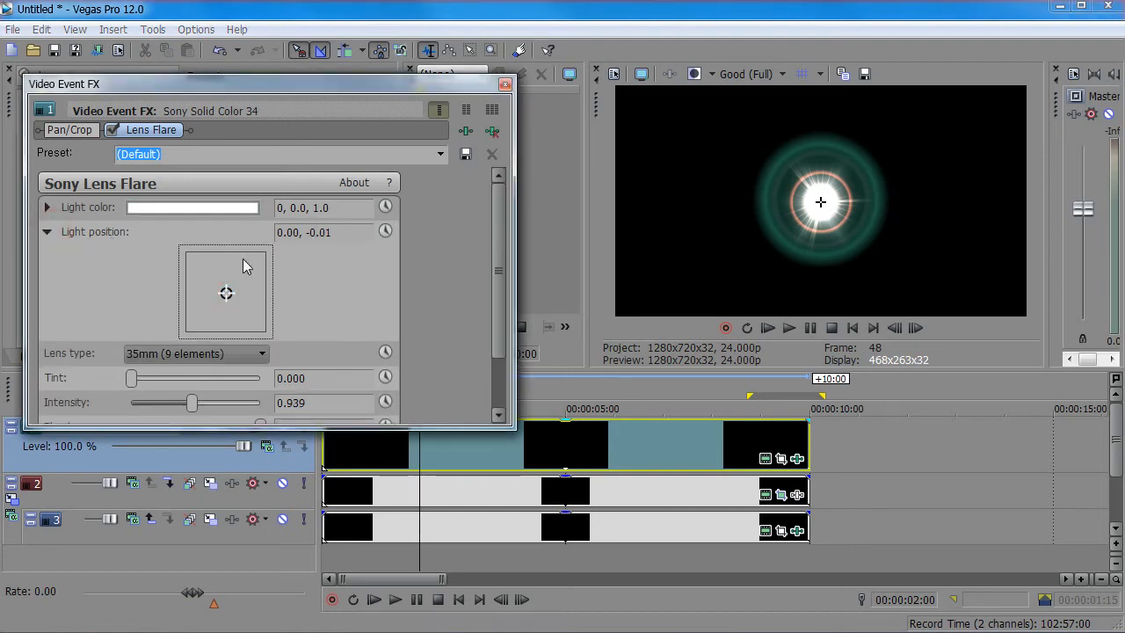
left_click_drag(228, 291, 224, 296)
Step: Try to replace the flare's light position coordinates with 0
double_click(293, 233)
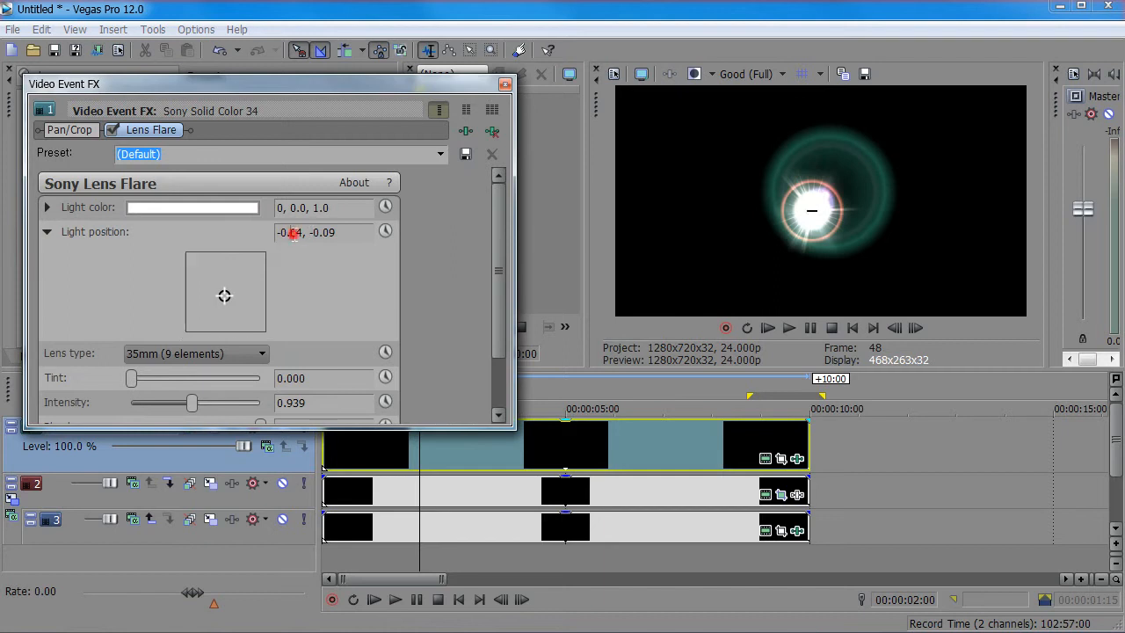
type("0")
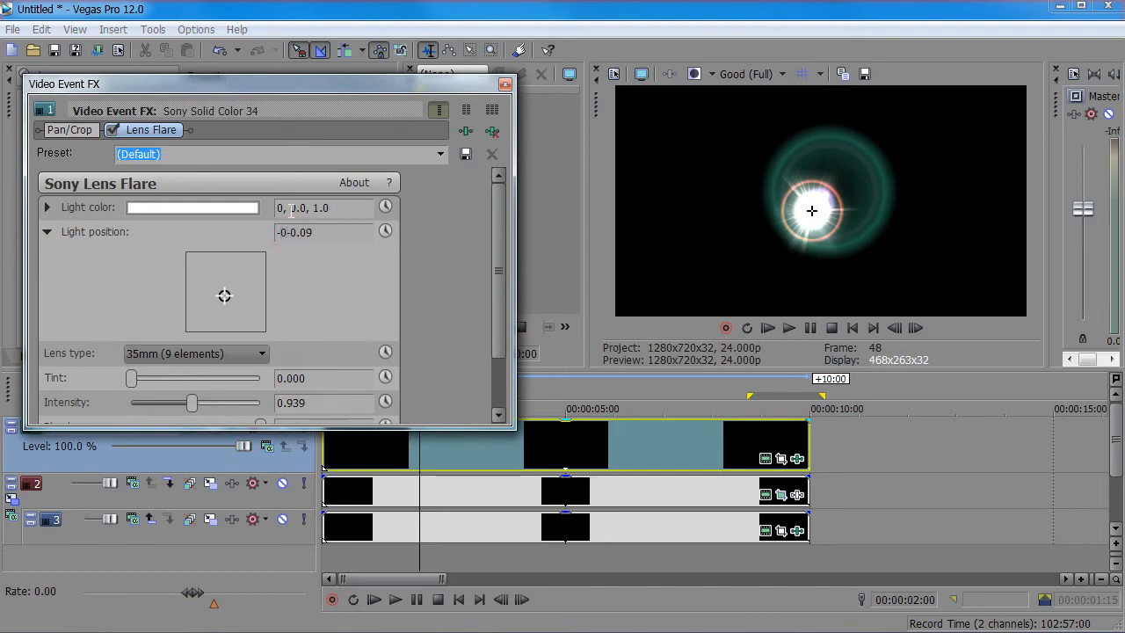
double_click(299, 233)
type("0")
key("Return")
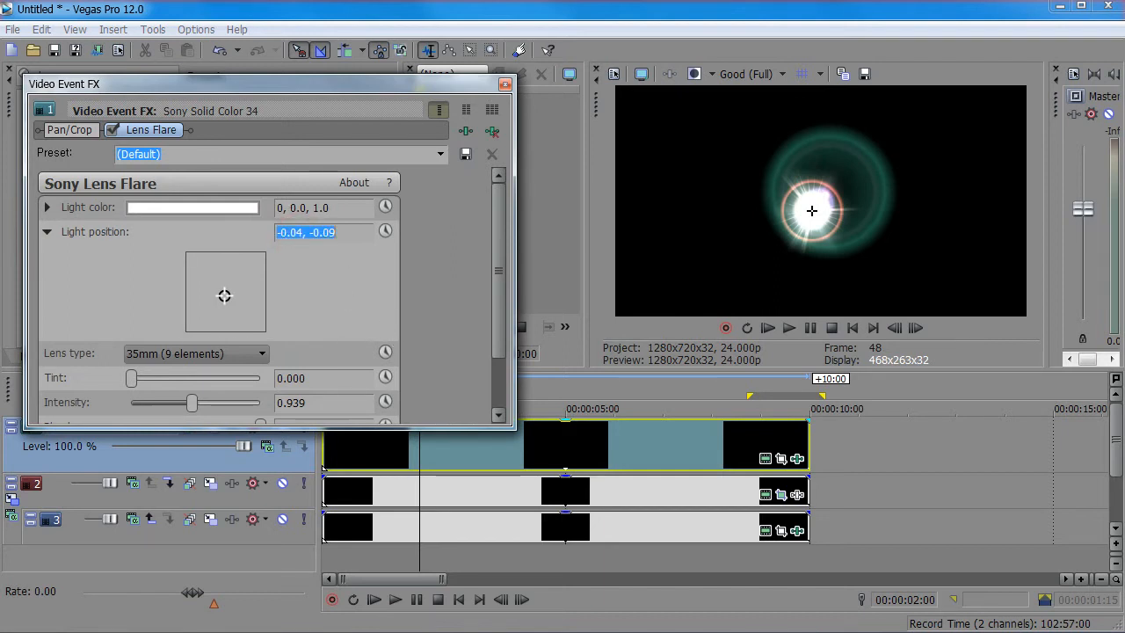
Step: Set the X coordinate of the flare's light position to 0
left_click_drag(278, 233, 297, 233)
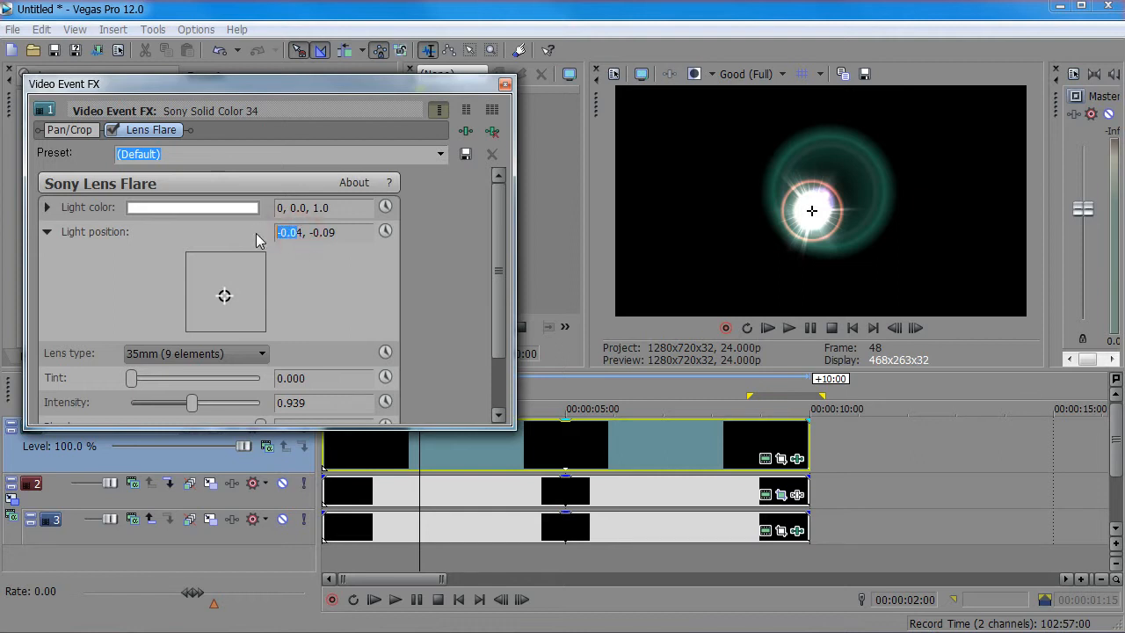
key("Right")
key("Right")
key("shift+Left")
key("shift+Left")
type("0")
key("Return")
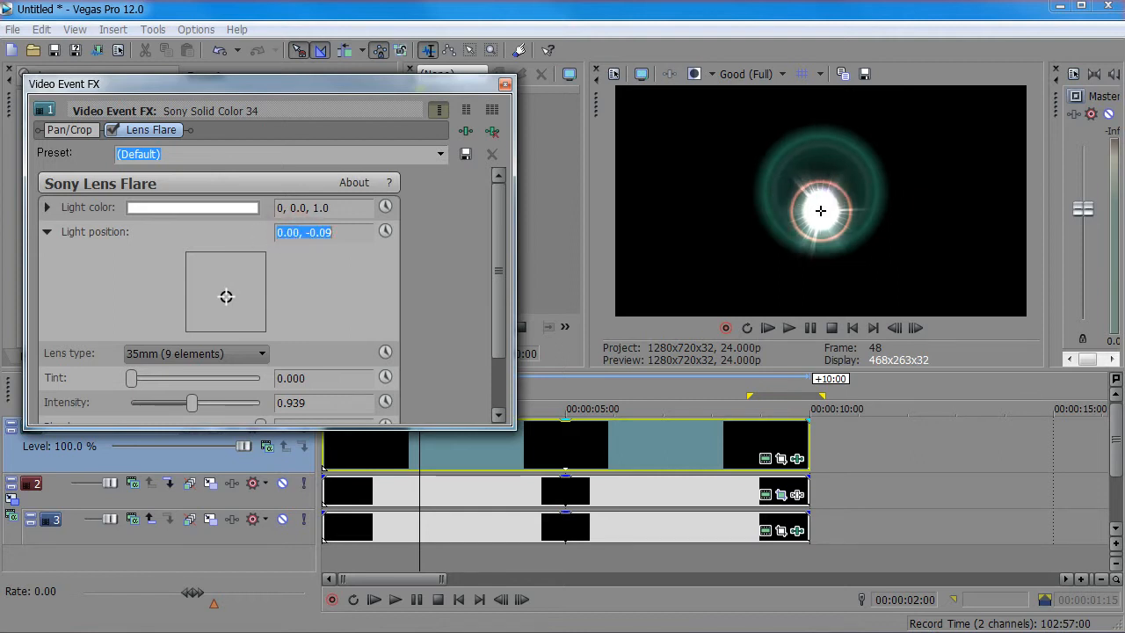
Step: Set the Y coordinate of the flare's light position to 0
left_click_drag(306, 234, 352, 227)
type("0")
key("Return")
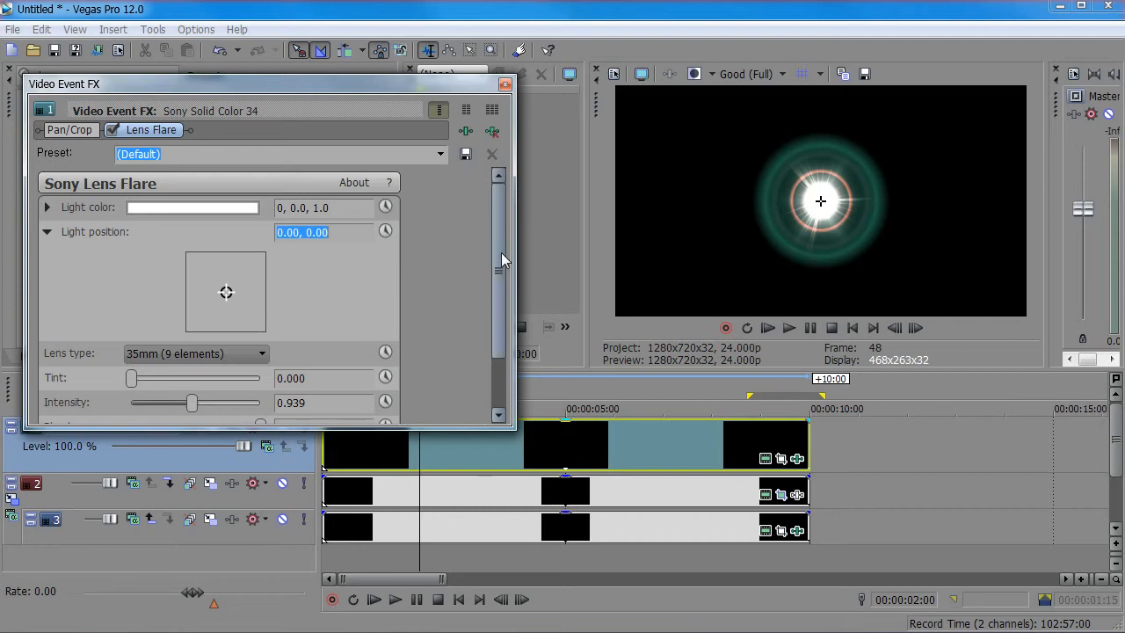
Step: Make the Video Event FX window taller and set the flare's perspective to 0.578
left_click_drag(501, 253, 500, 321)
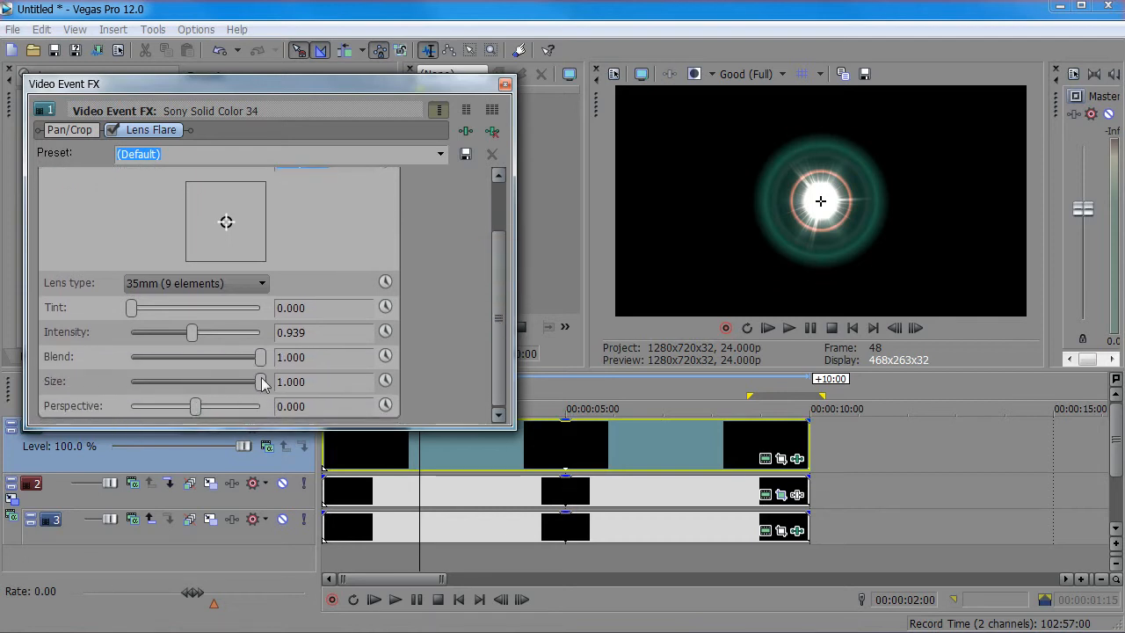
left_click_drag(516, 426, 507, 457)
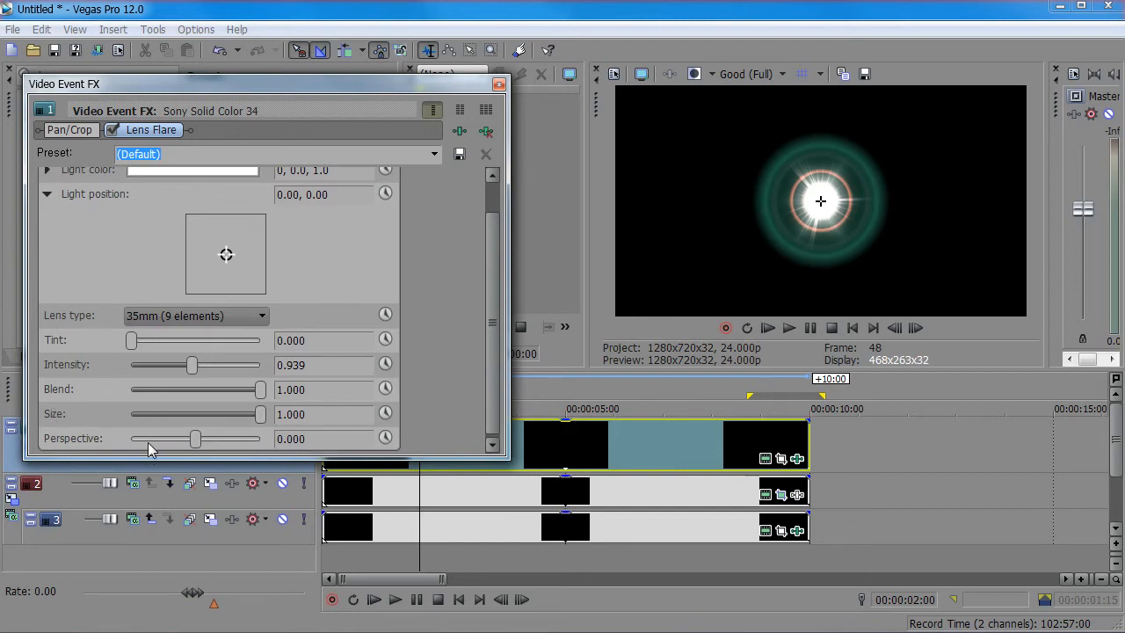
left_click_drag(197, 447, 242, 466)
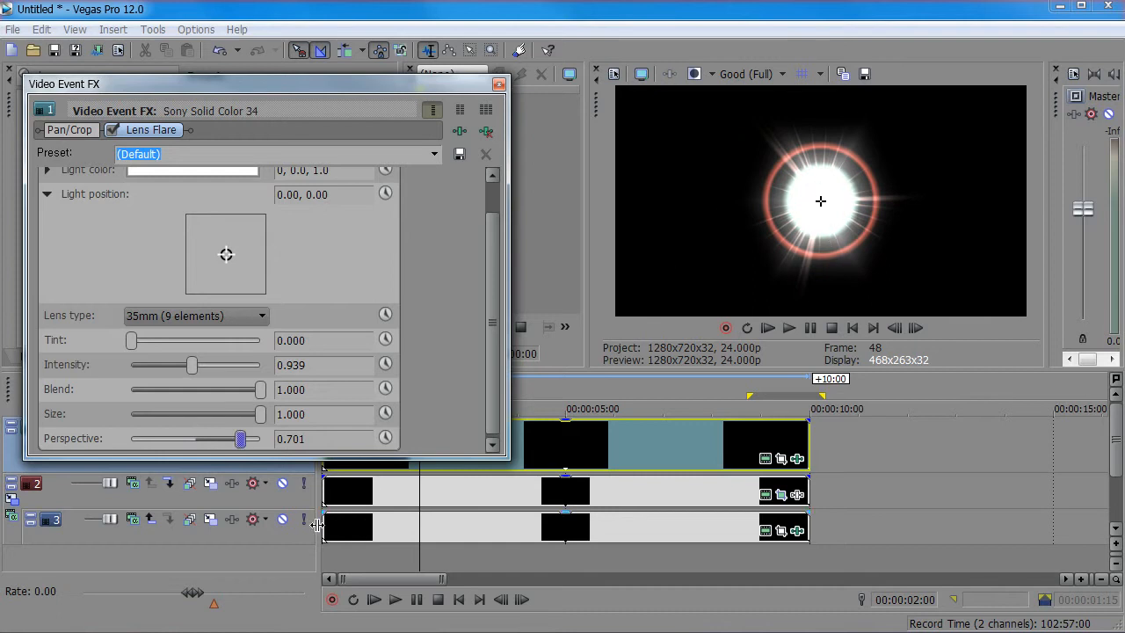
left_click_drag(237, 450, 233, 455)
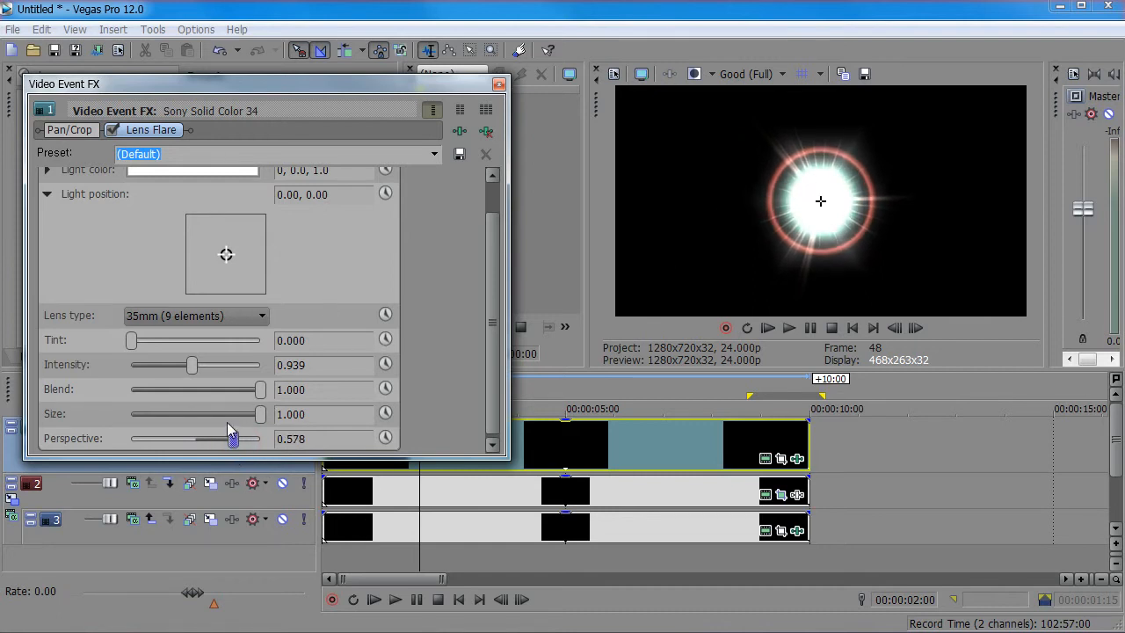
Step: Set the lens flare's tint to 0.190 and its size to 0.551
left_click_drag(260, 414, 194, 443)
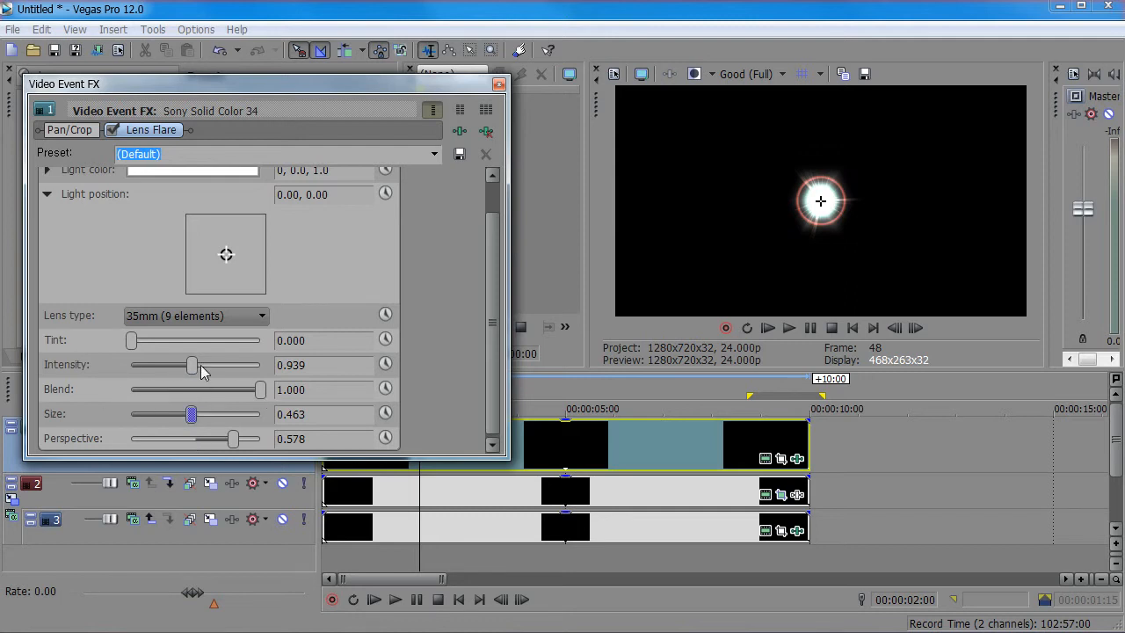
left_click_drag(132, 341, 171, 352)
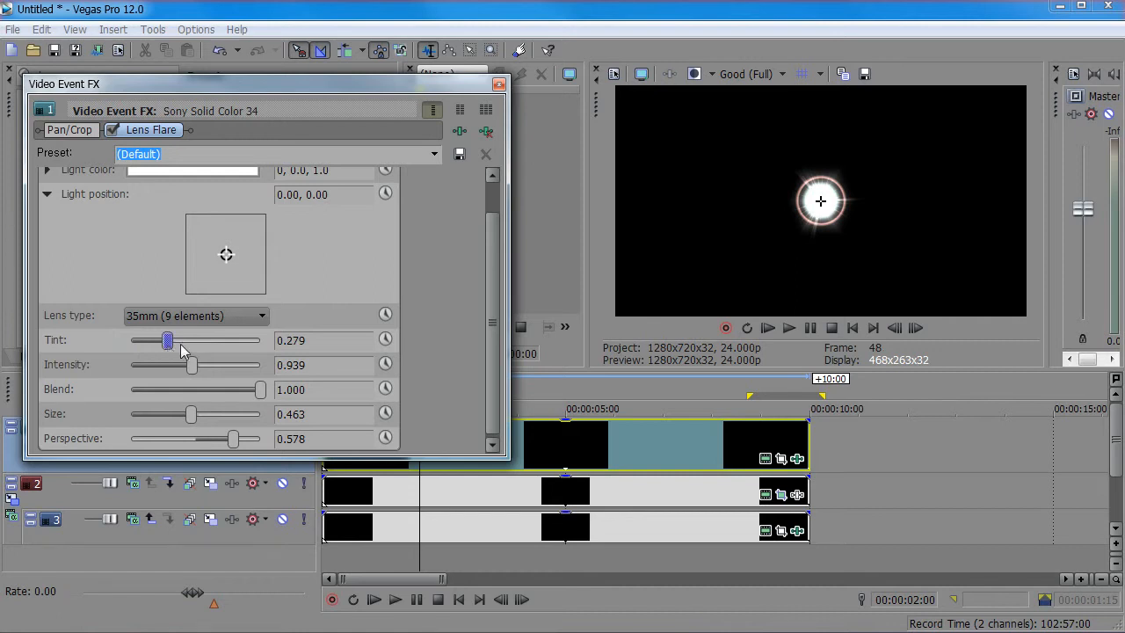
left_click(170, 349)
mouse_move(169, 349)
left_mouse_down()
mouse_move(280, 347)
mouse_move(71, 353)
mouse_move(165, 347)
mouse_move(155, 348)
left_mouse_up()
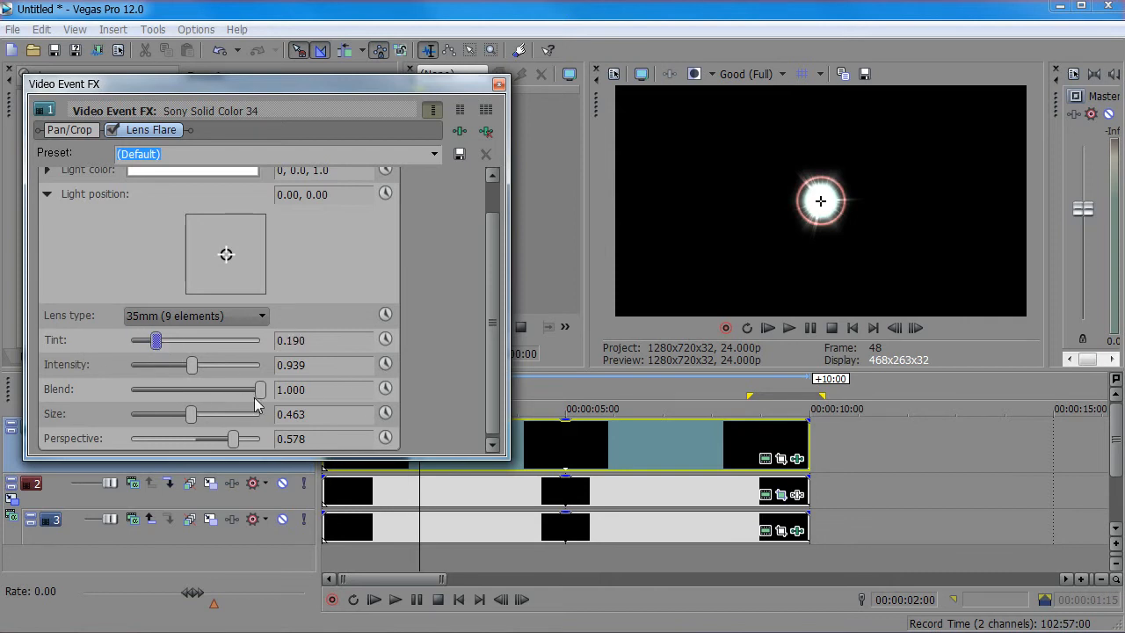
left_click_drag(189, 416, 200, 421)
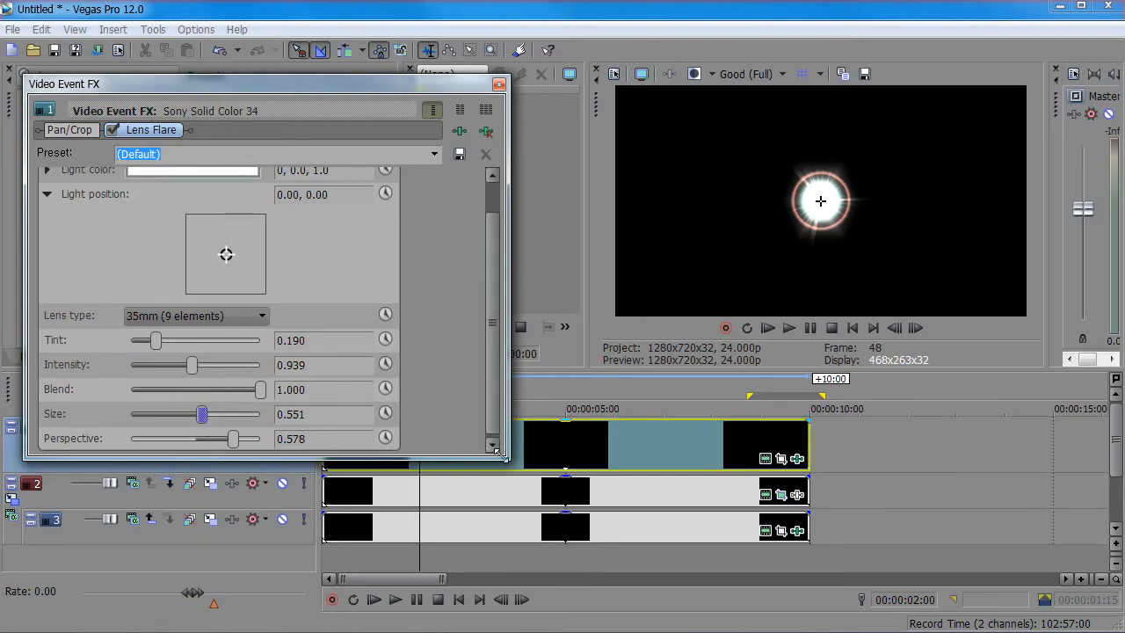
Step: Animate the flare's size, moving its 0.551 keyframe to about 1.5 seconds and setting the size to 0 at the start
left_click_drag(506, 459, 509, 490)
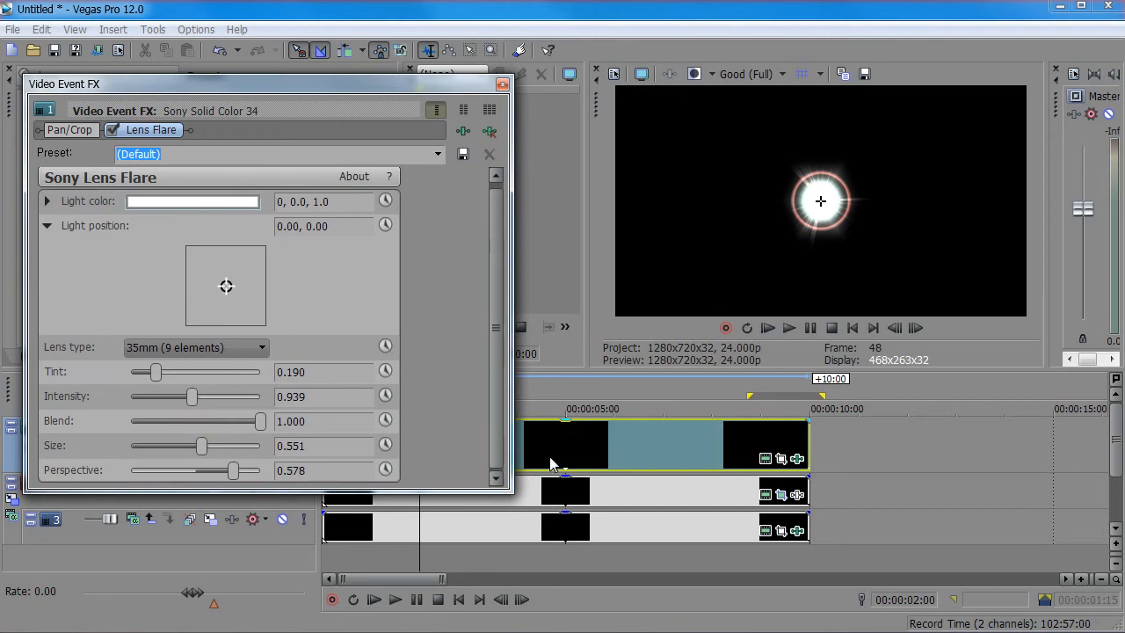
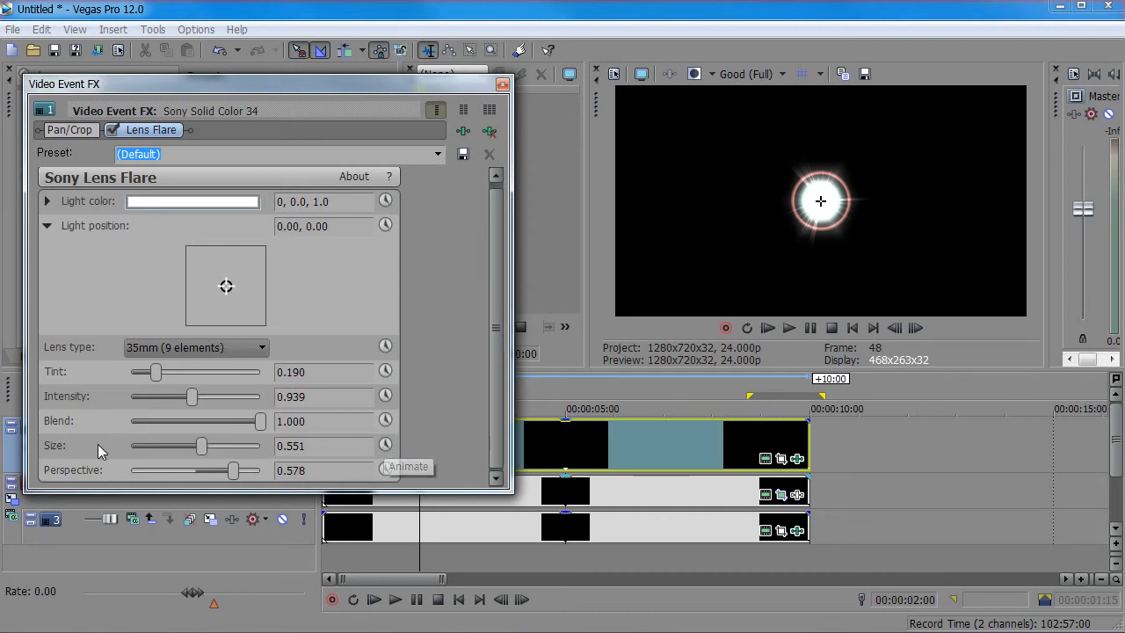
left_click(385, 446)
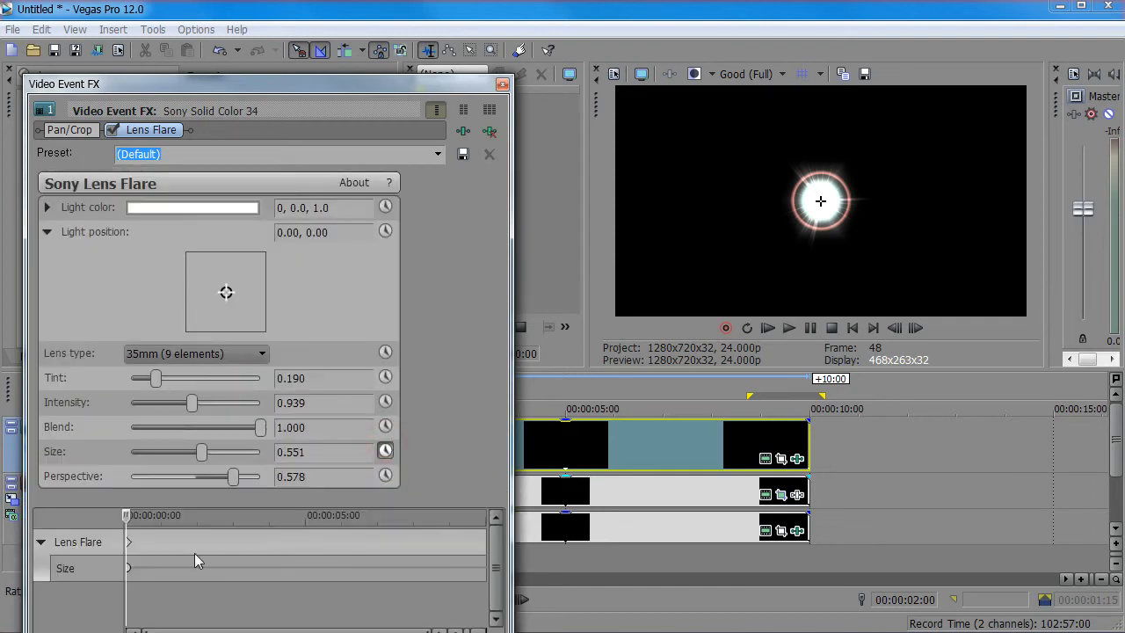
left_click(133, 570)
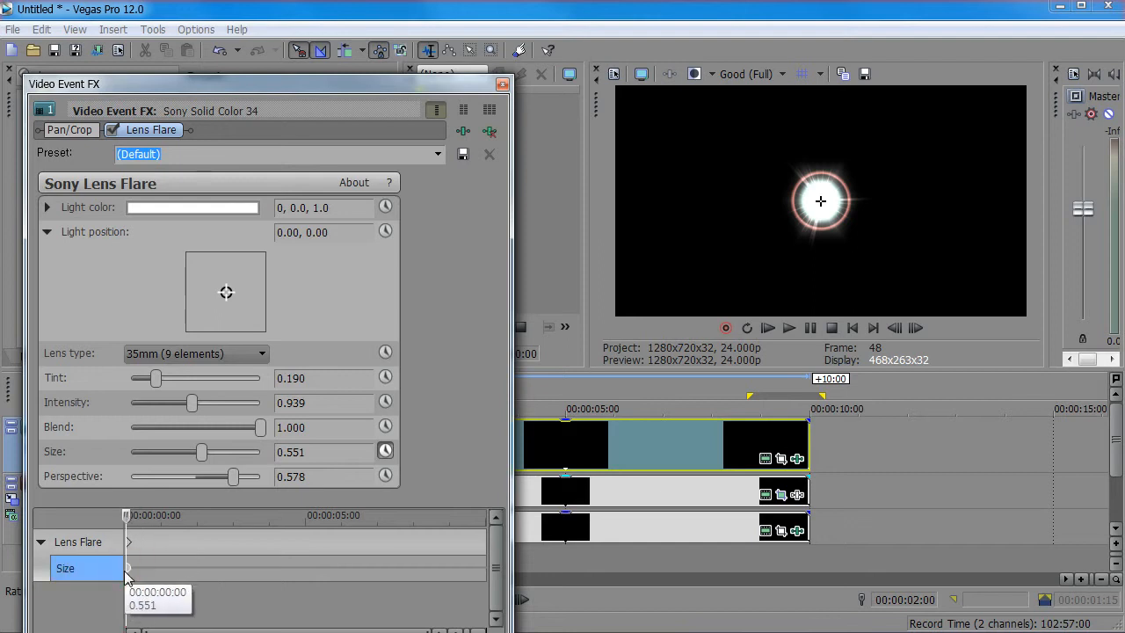
left_click_drag(130, 569, 181, 572)
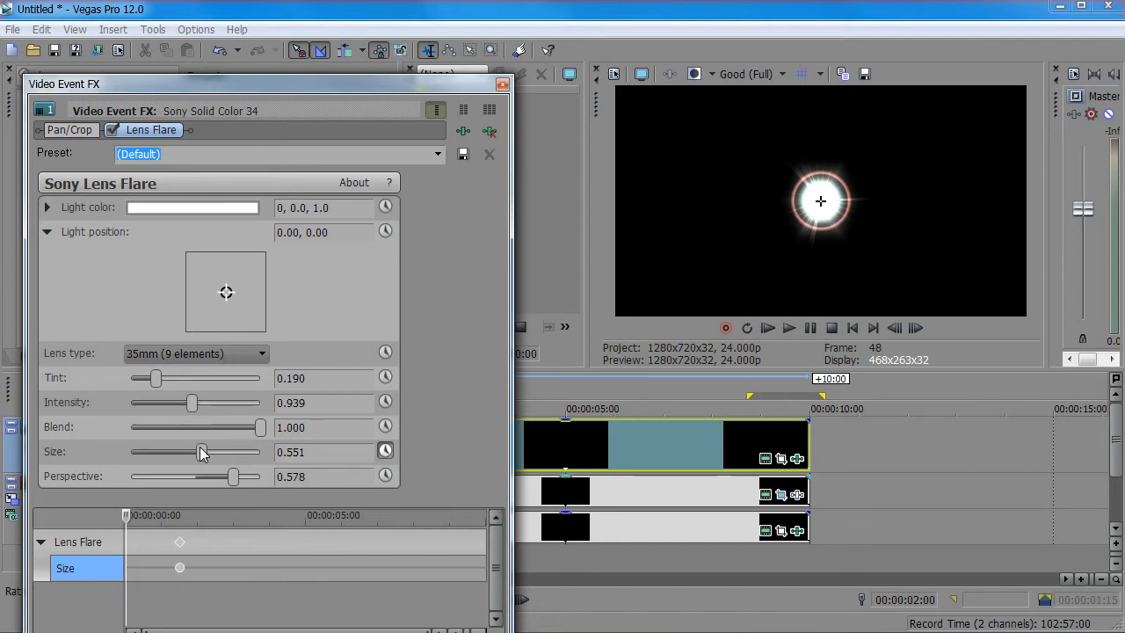
left_click_drag(200, 451, 130, 454)
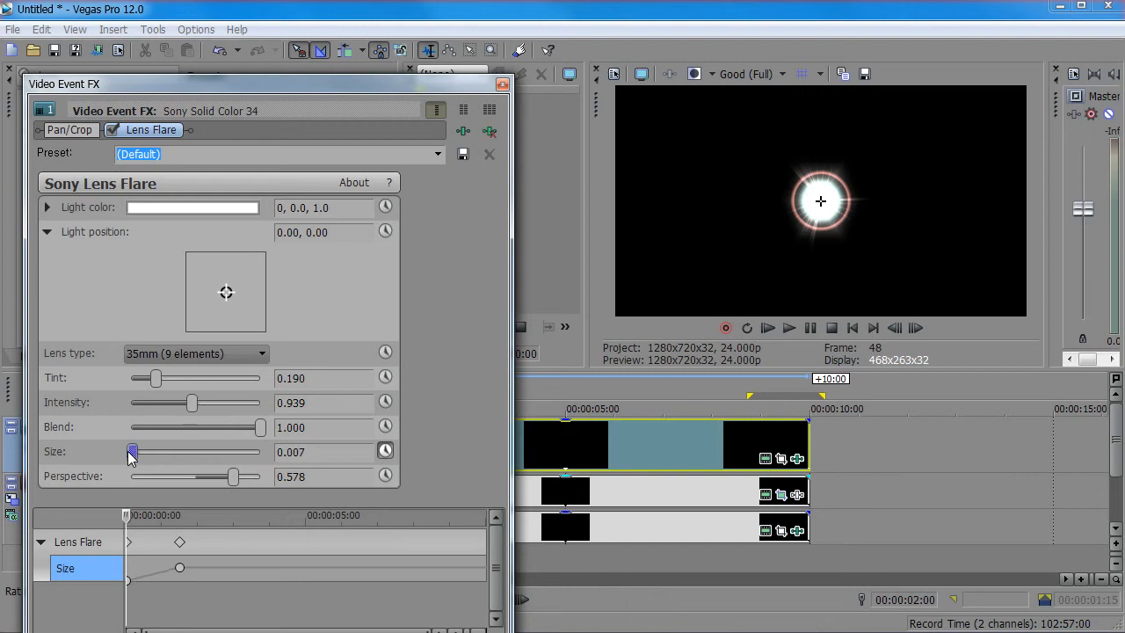
left_click_drag(129, 523, 79, 521)
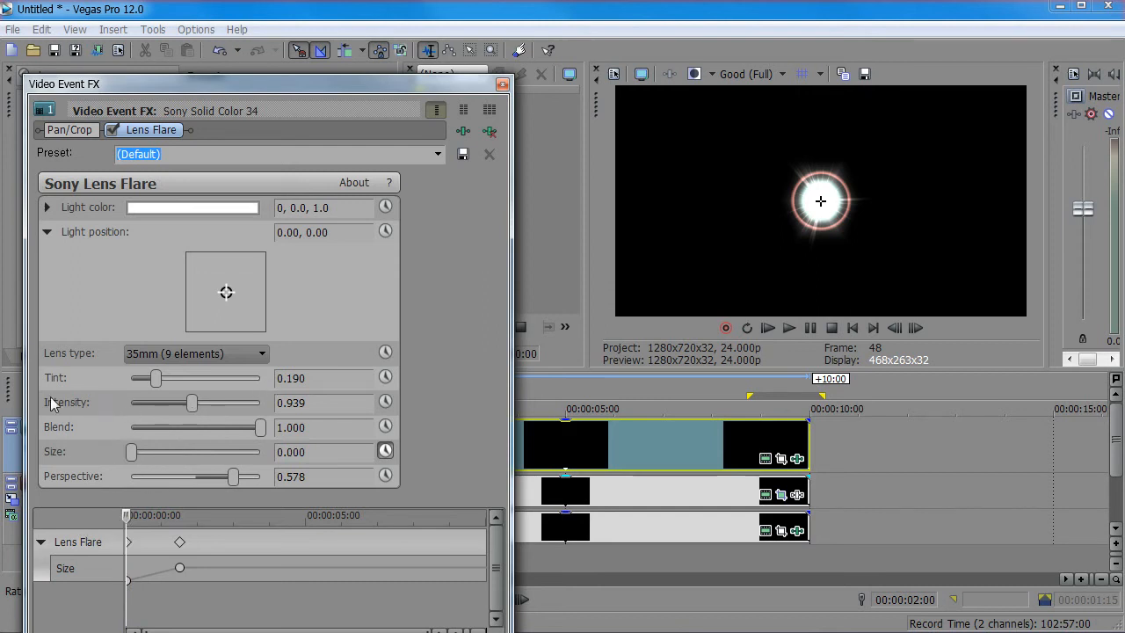
Step: Animate the flare's intensity, moving its 0.939 keyframe under the size peak and setting the intensity to 0 at the start
left_click(385, 403)
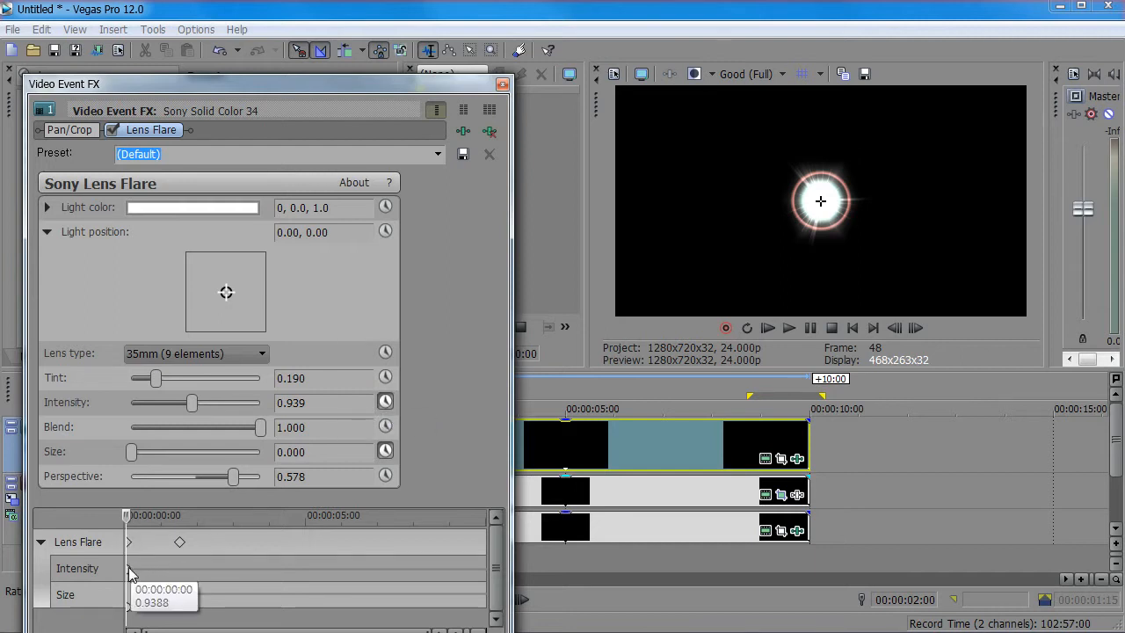
left_click_drag(129, 569, 179, 569)
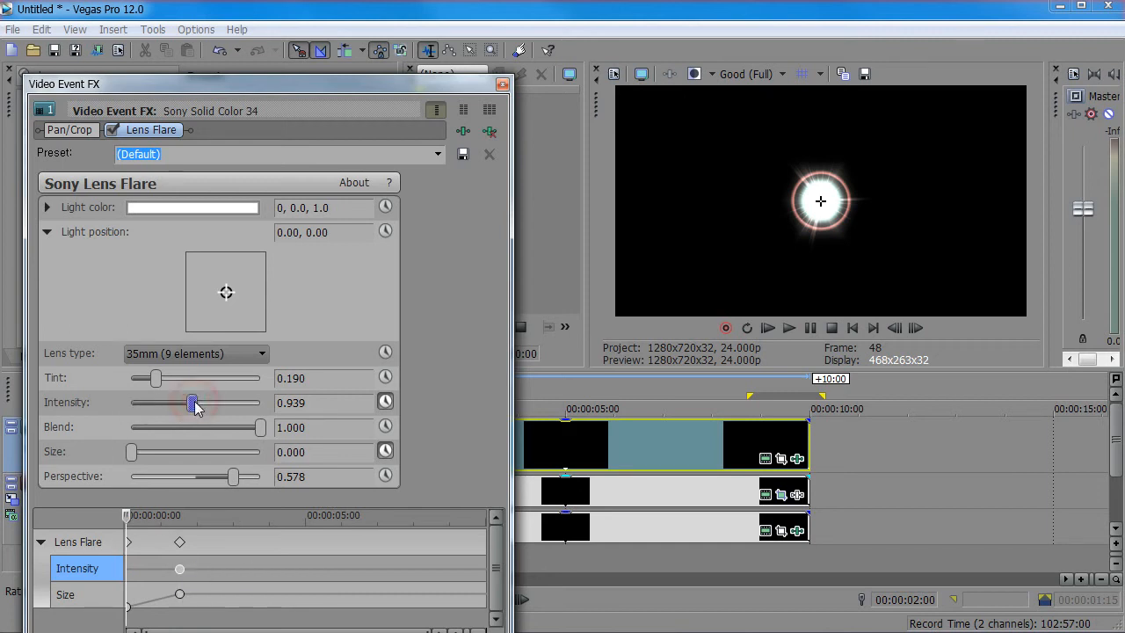
left_click_drag(195, 405, 100, 408)
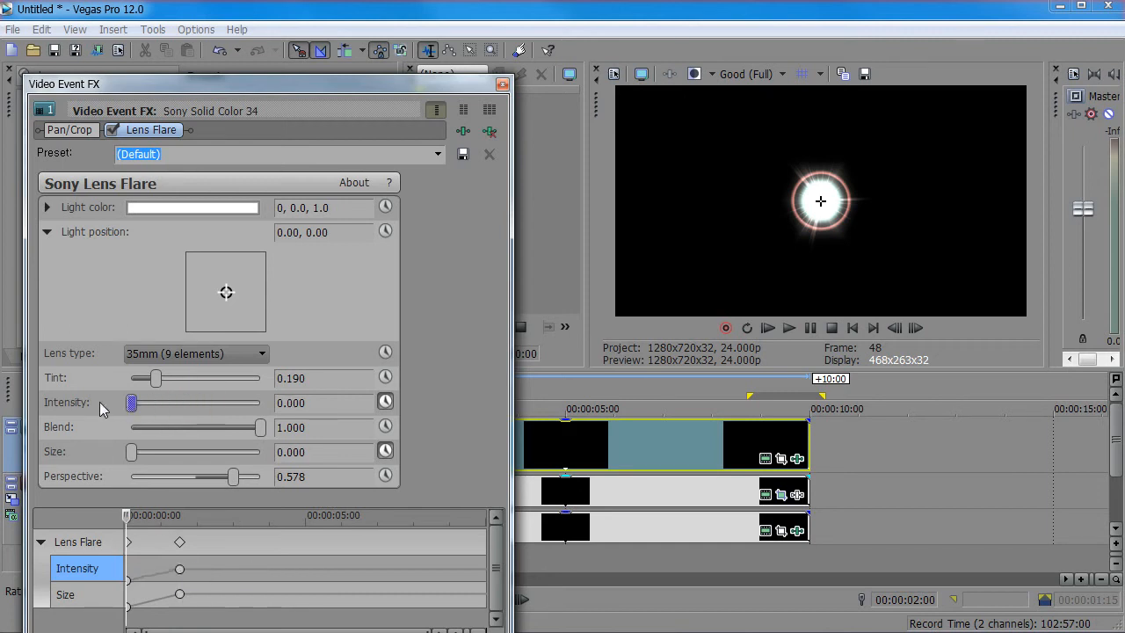
Step: Add keyframes at about 2.6 seconds with the flare's size and intensity at 0, and close the effect window
left_click_drag(129, 520, 224, 523)
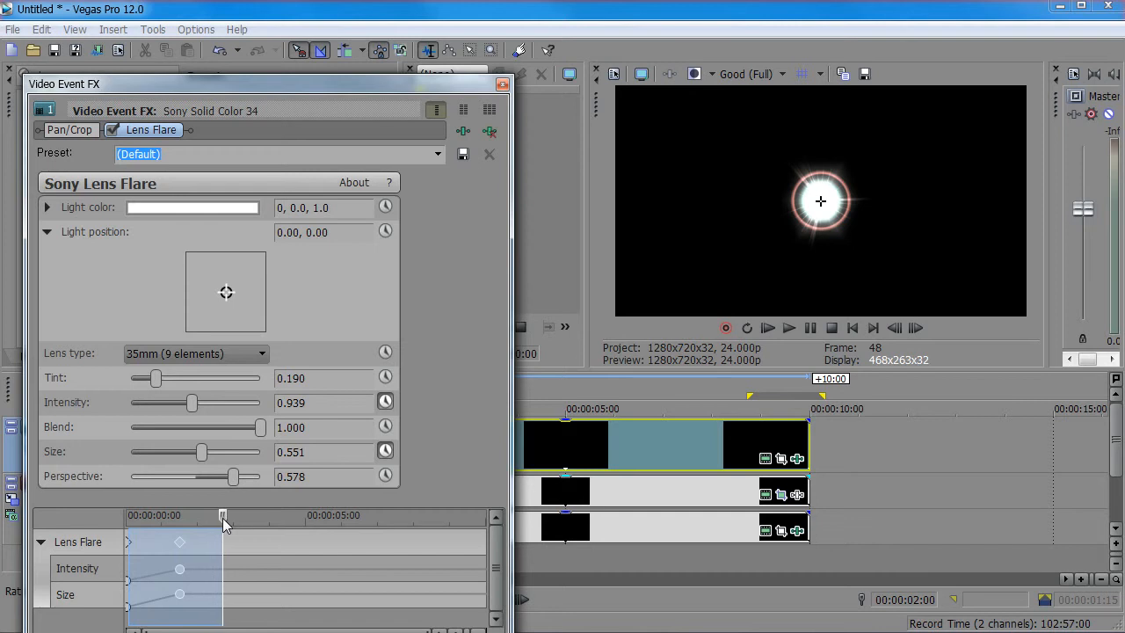
left_click(222, 522)
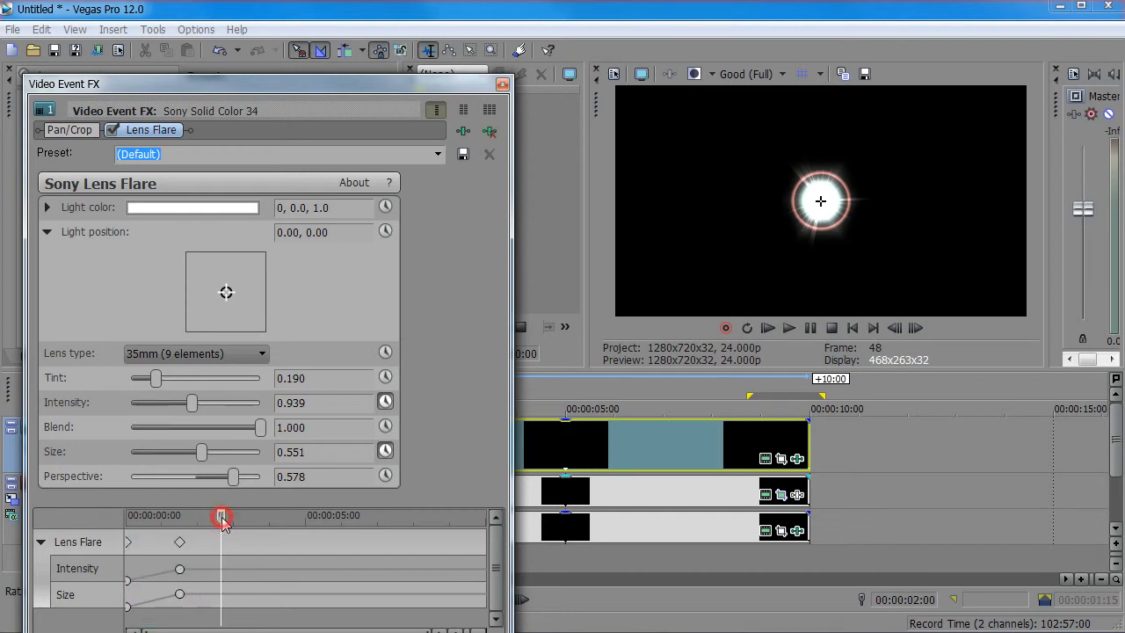
left_click_drag(202, 453, 113, 457)
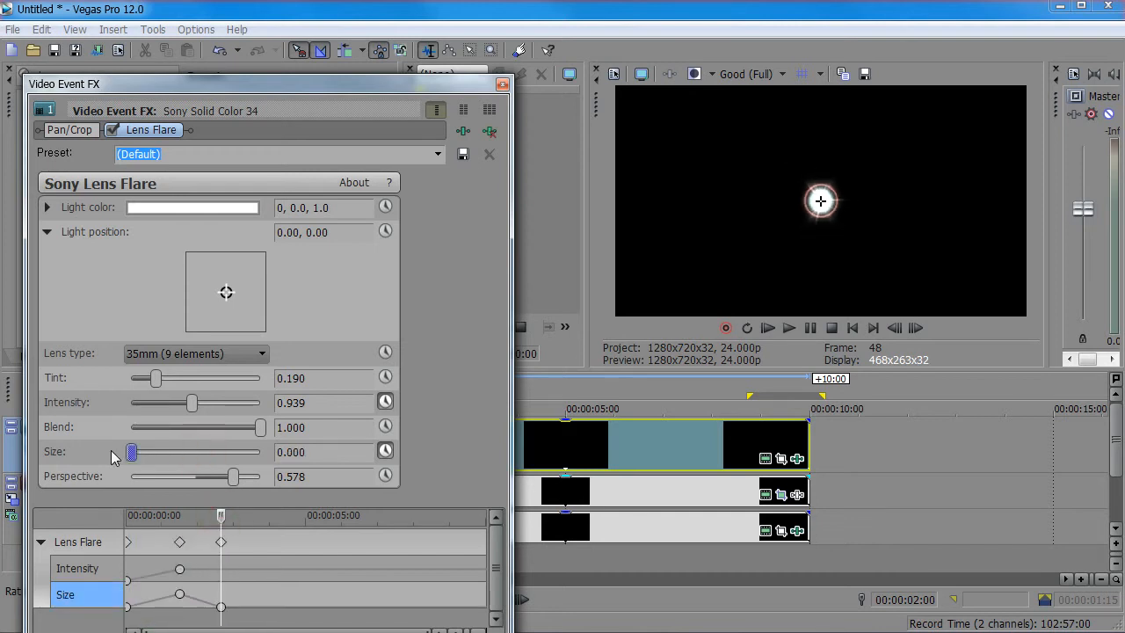
left_click_drag(193, 401, 69, 402)
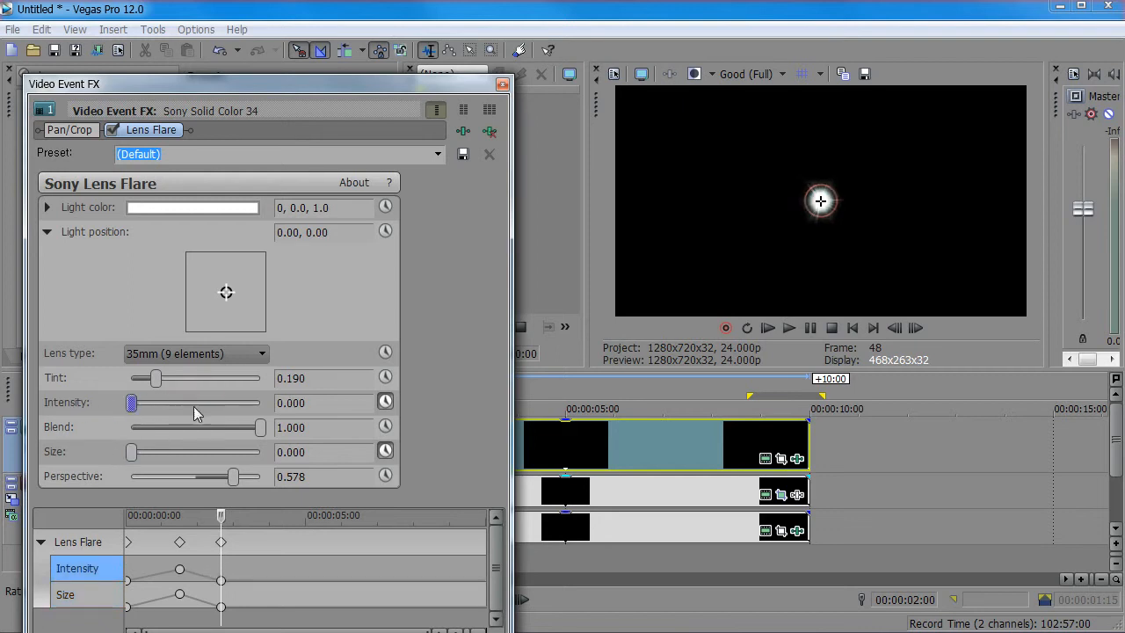
mouse_move(221, 520)
left_mouse_down()
mouse_move(126, 517)
mouse_move(220, 515)
left_mouse_up()
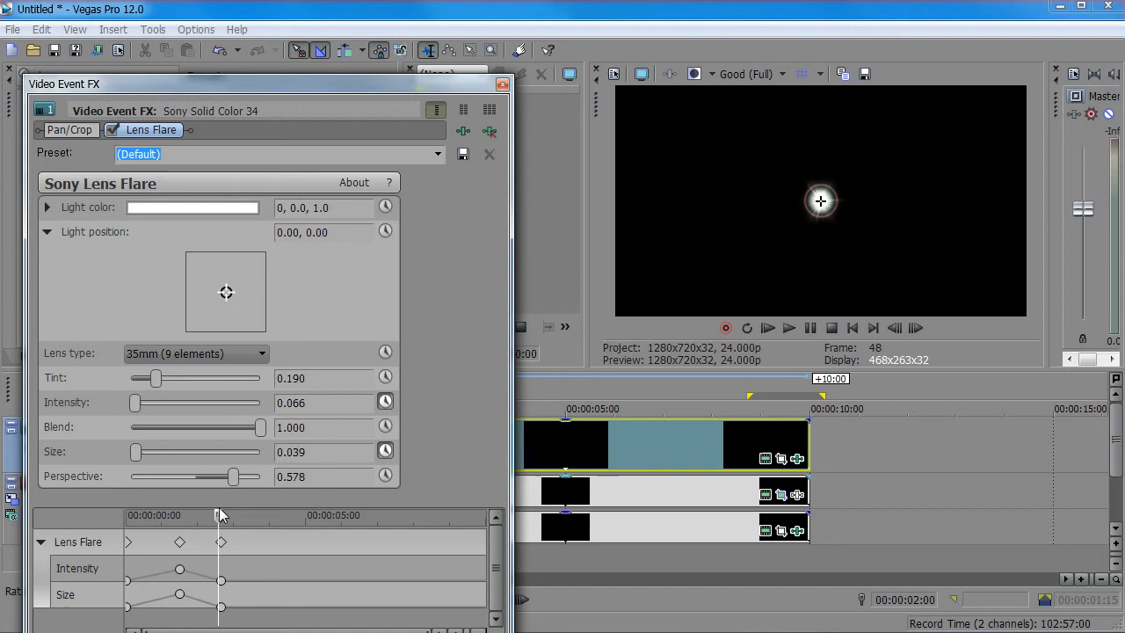
left_click(502, 85)
Step: Return the playhead to the start of the timeline and increase the height of the tracks
left_click_drag(419, 428, 325, 440)
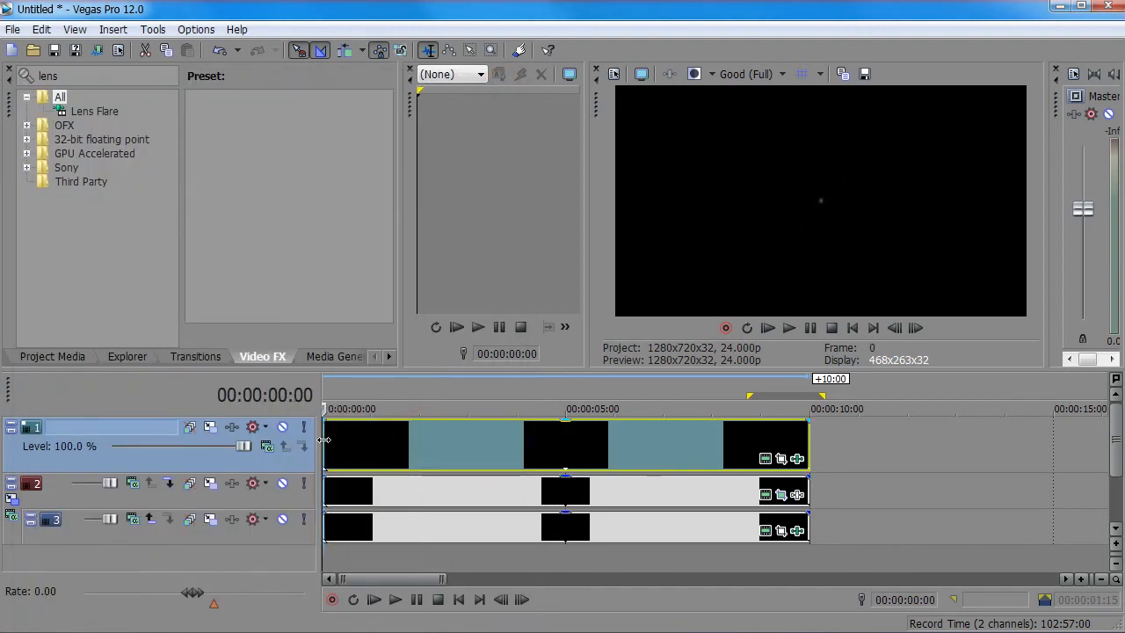
left_click(1118, 544)
left_click(1117, 544)
left_click(1117, 545)
left_click(1118, 545)
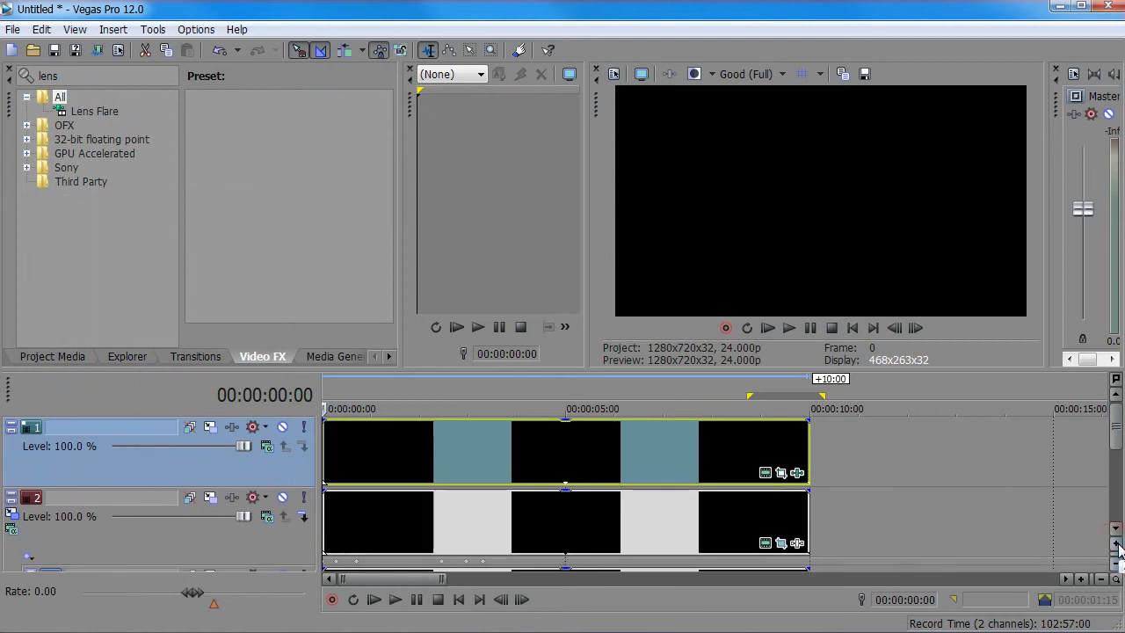
left_click(1117, 544)
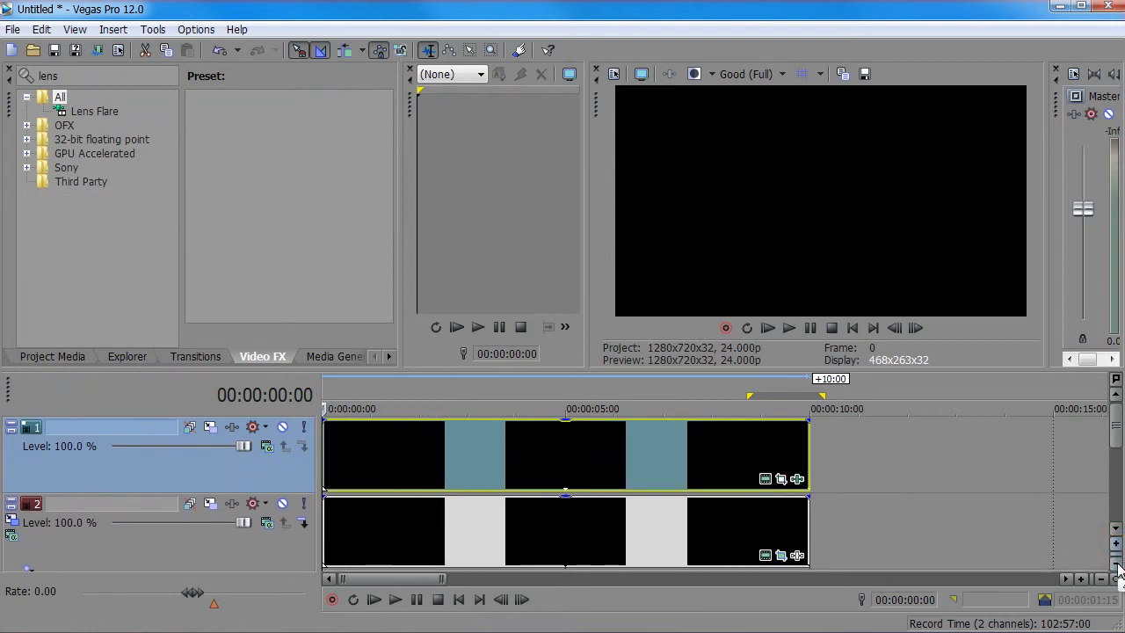
left_click(1118, 564)
left_click(1117, 563)
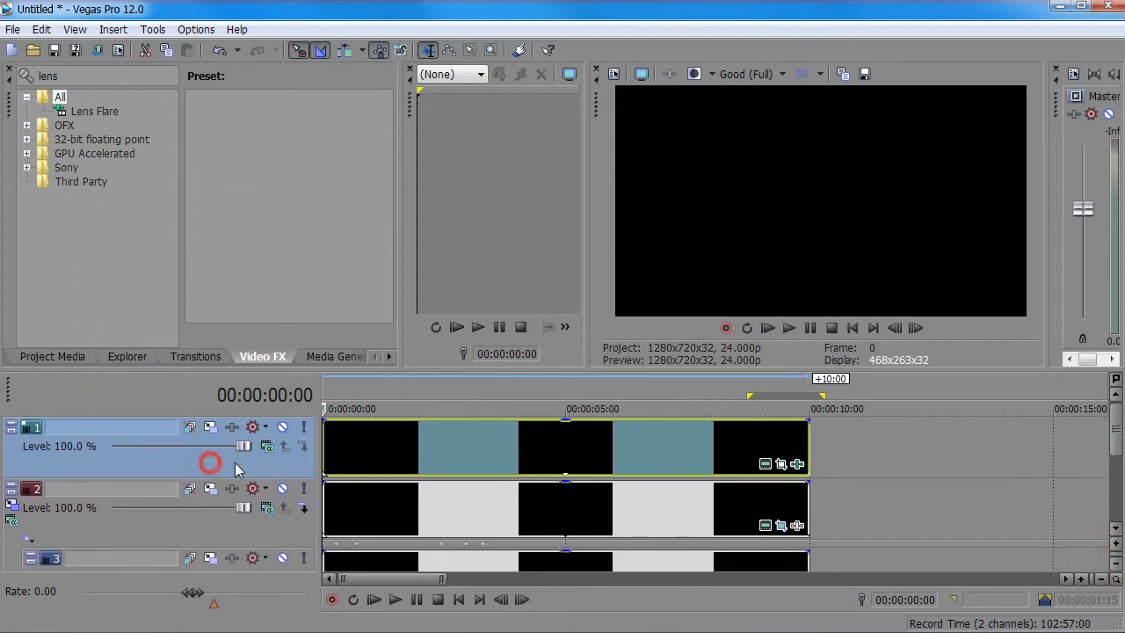
Step: Slightly reduce the top track's height and preview the lens flare animation from the start of the timeline
left_click(361, 447)
left_click_drag(361, 446, 325, 449)
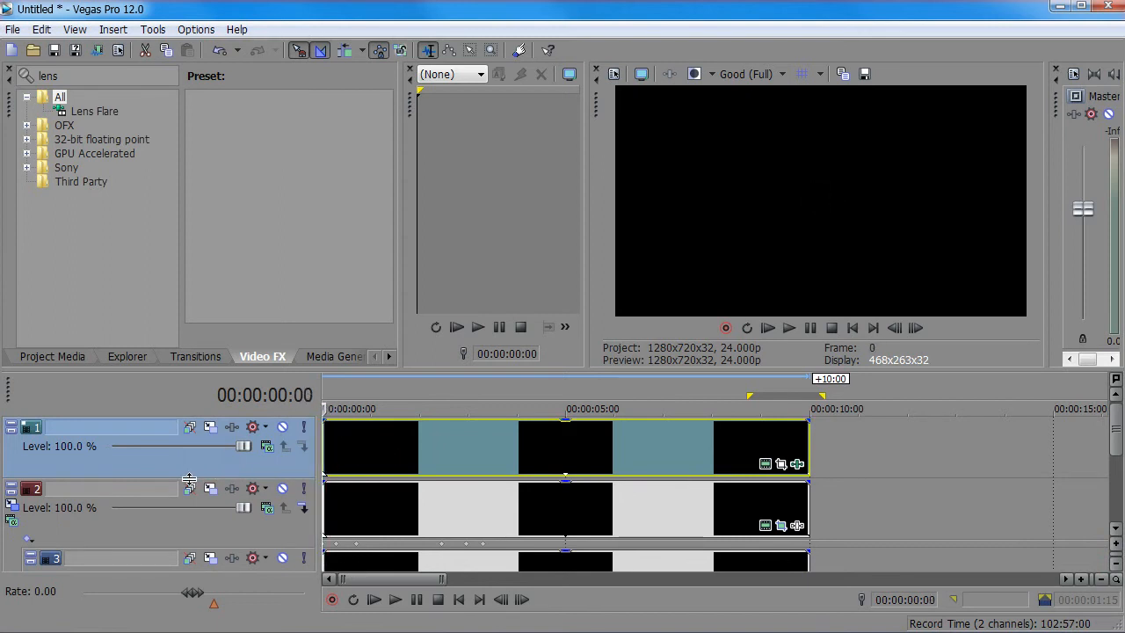
mouse_move(189, 479)
left_mouse_down()
mouse_move(176, 515)
mouse_move(198, 434)
mouse_move(198, 476)
left_mouse_up()
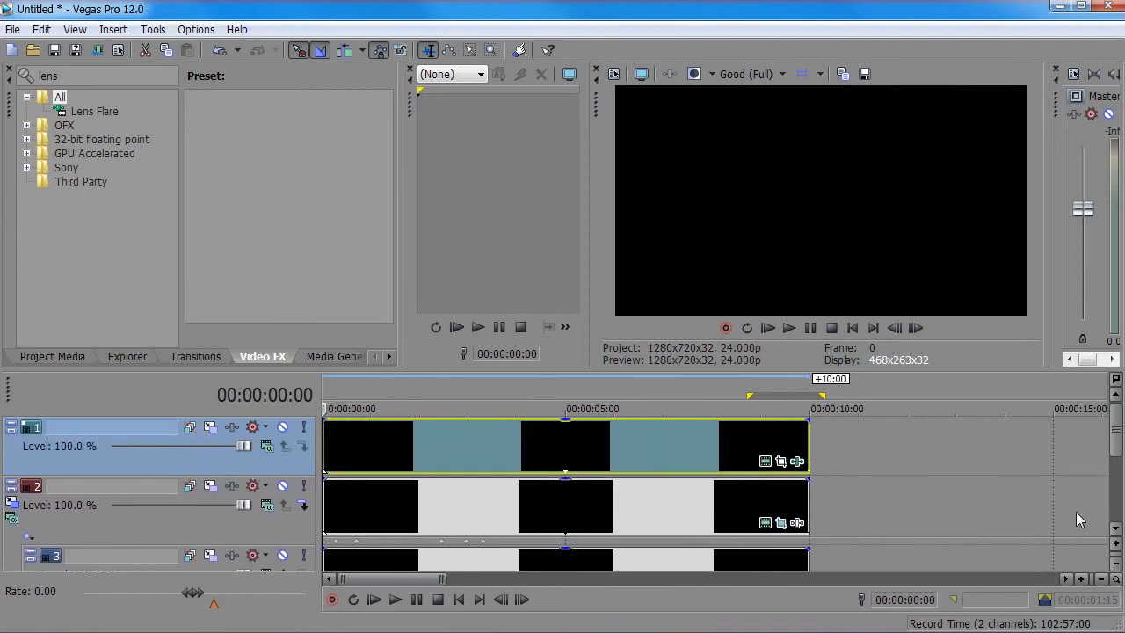
key("space")
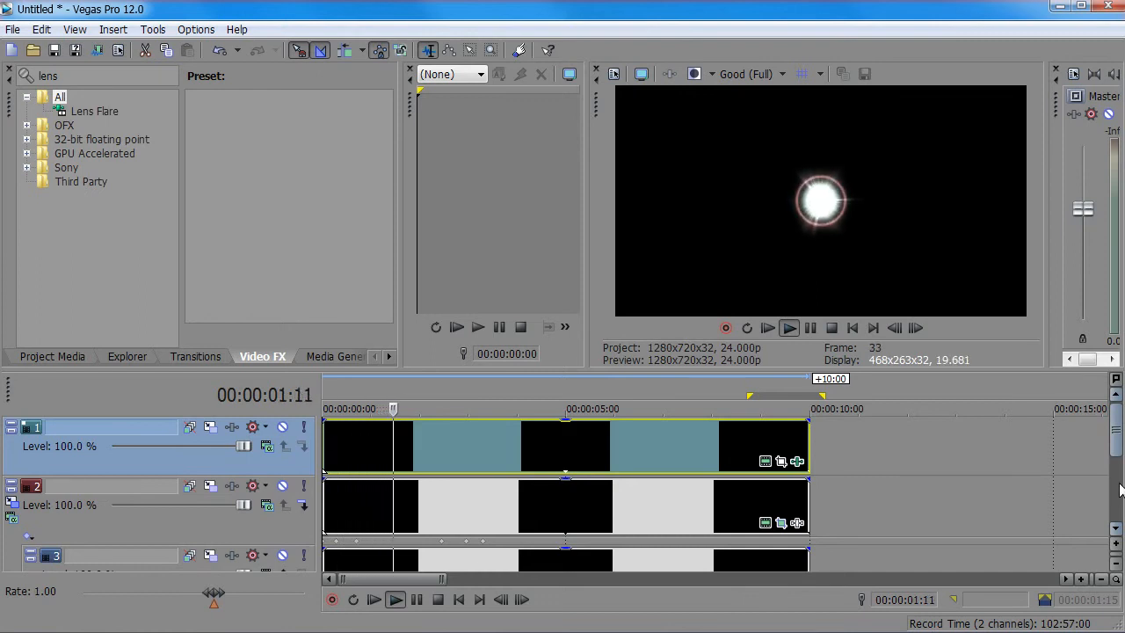
key("space")
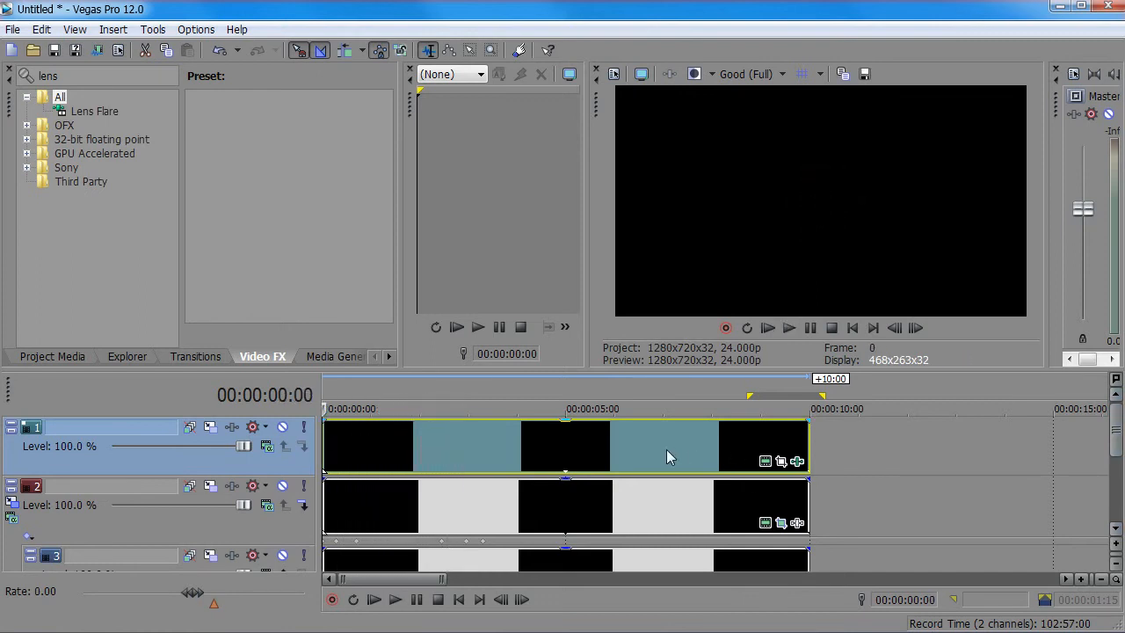
Step: Move the lens flare event on the top track to start at about 5 seconds and scrub to 00:00:06:12
left_click_drag(624, 449, 869, 452)
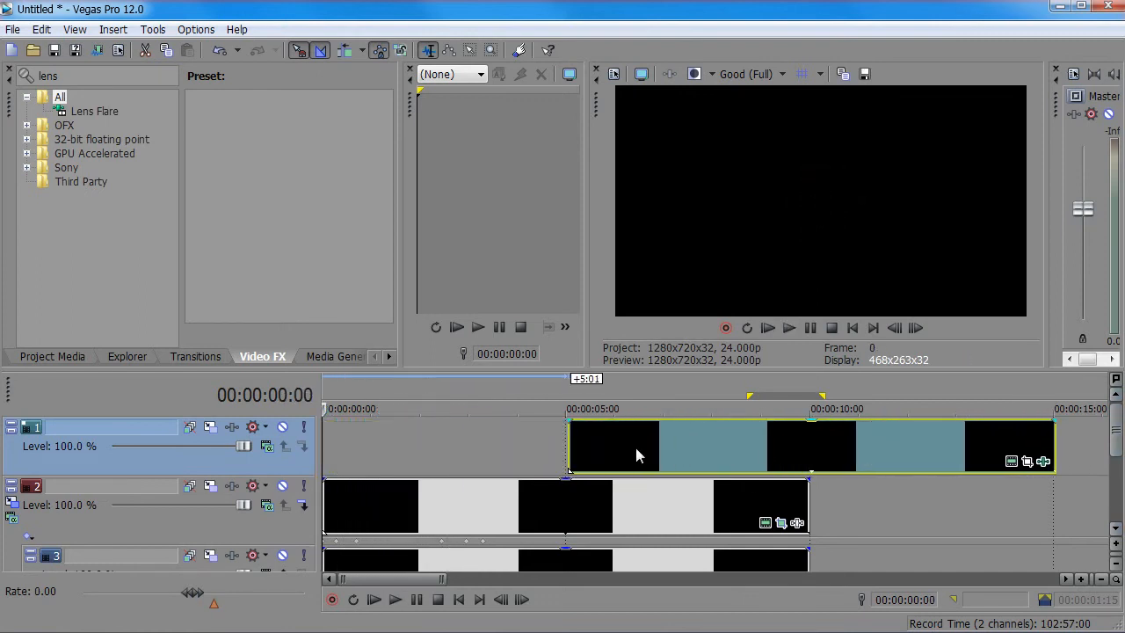
left_click(813, 475)
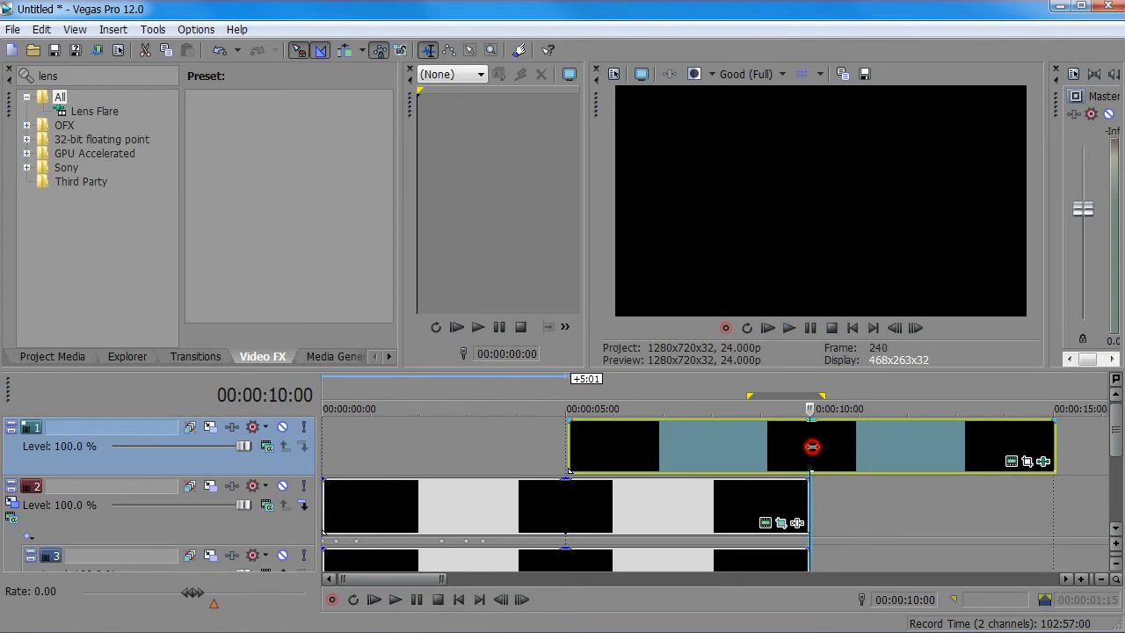
left_click_drag(812, 447, 638, 443)
scroll(639, 443, "down", 2)
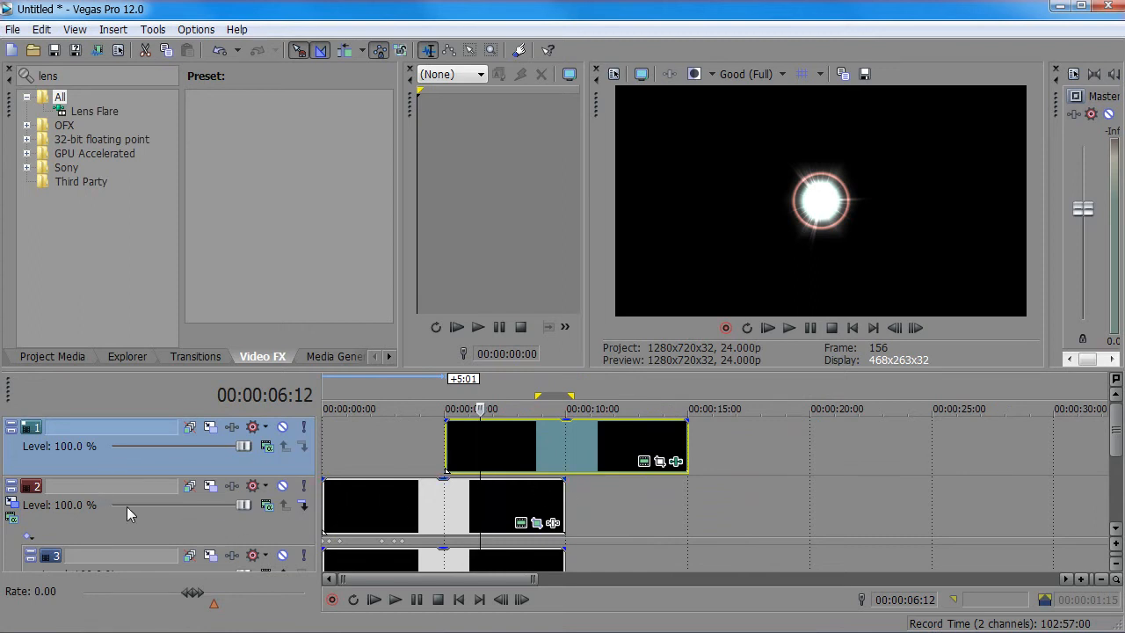
left_click(676, 461)
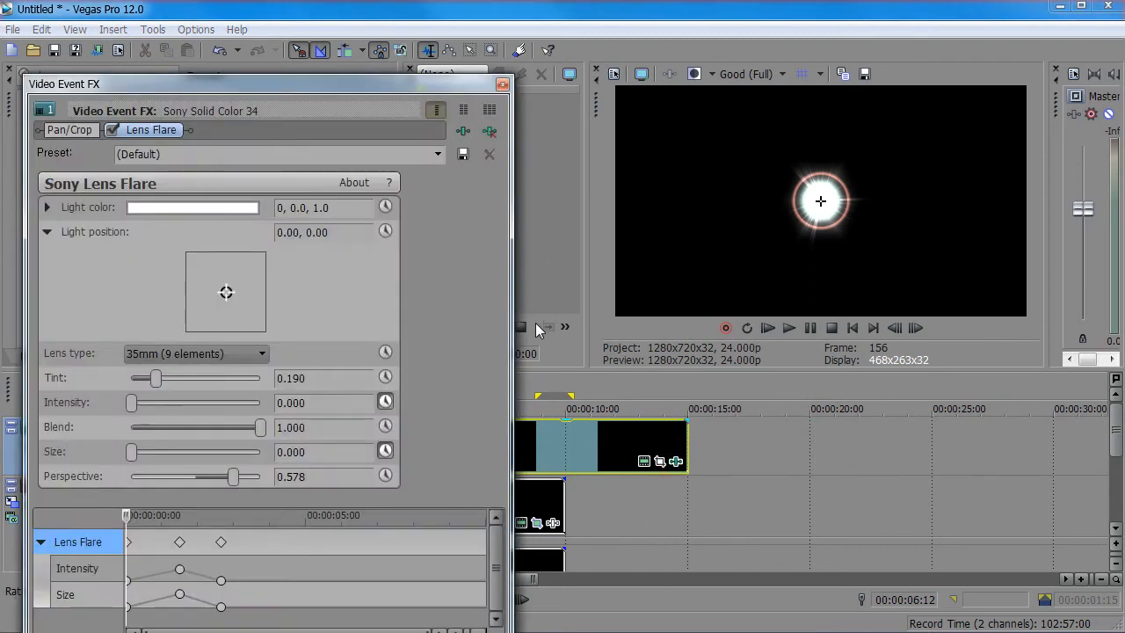
left_click(503, 84)
scroll(607, 463, "up", 2)
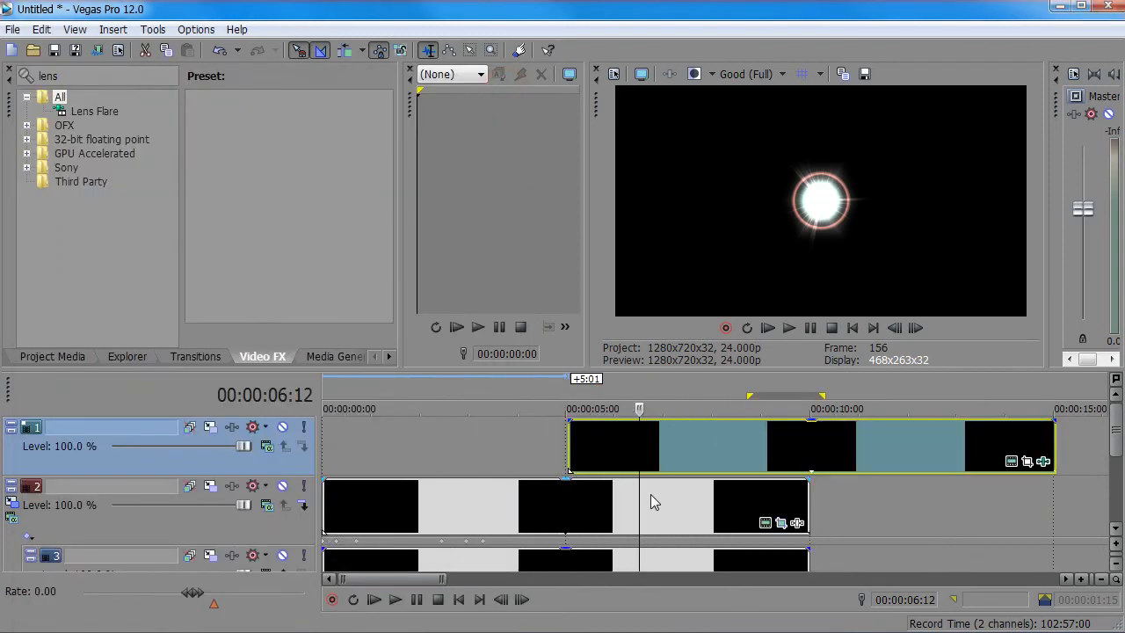
scroll(724, 475, "down", 2)
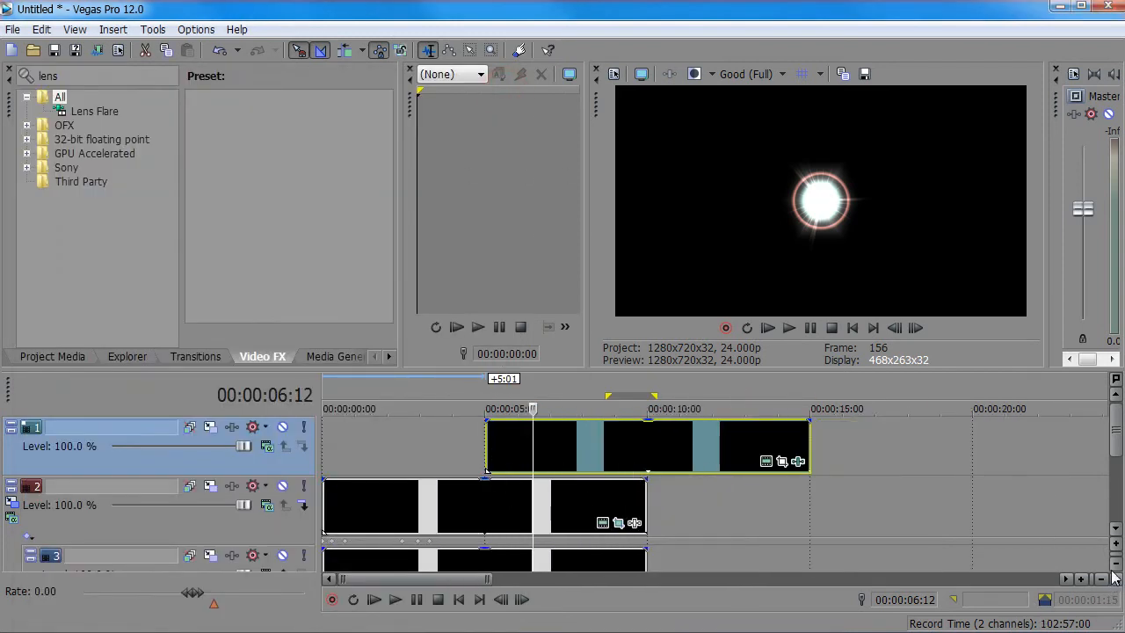
Step: Enlarge the timeline tracks and reduce them again to a compact height
left_click(1115, 544)
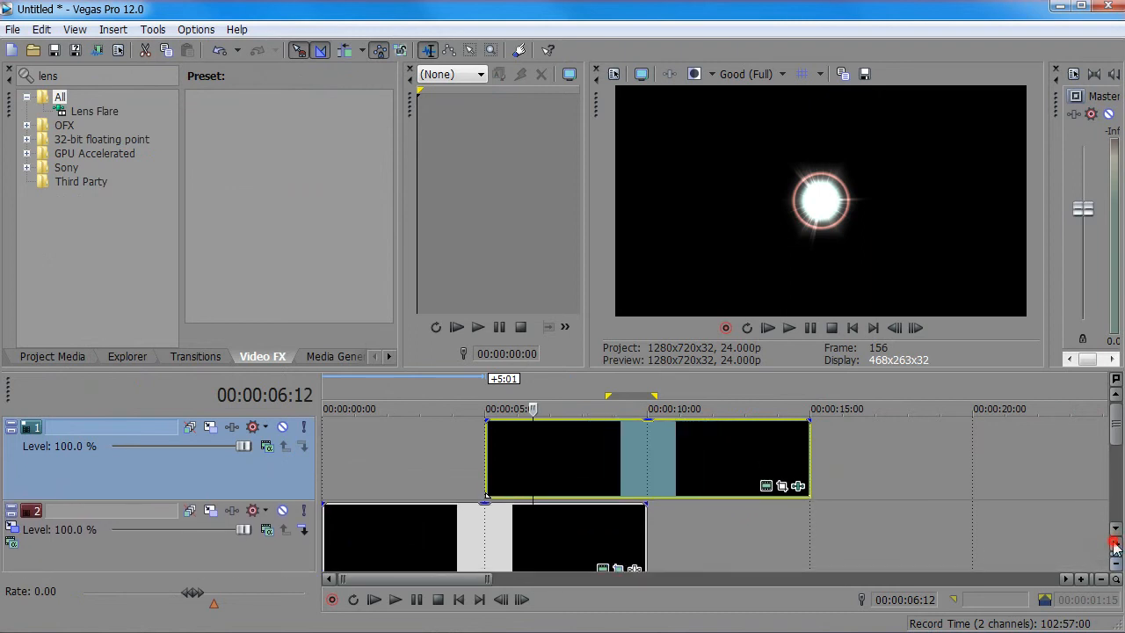
left_click(1116, 543)
left_click(1116, 543)
left_click(1116, 544)
left_click(1115, 543)
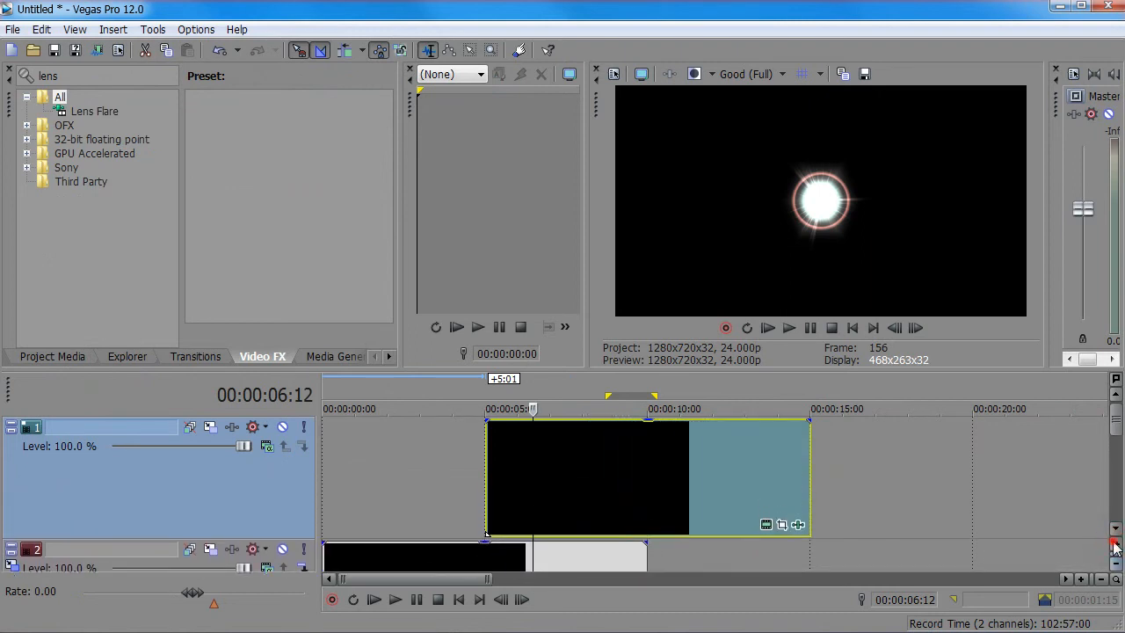
left_click(1115, 545)
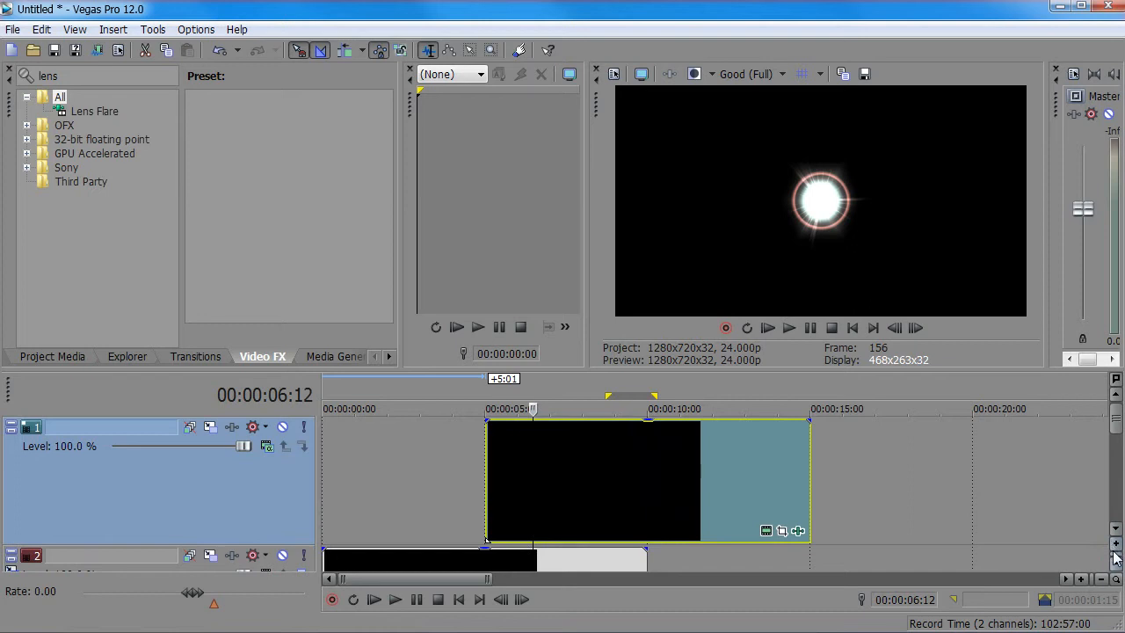
left_click(1116, 561)
left_click(1116, 561)
left_click(1116, 562)
left_click(1116, 565)
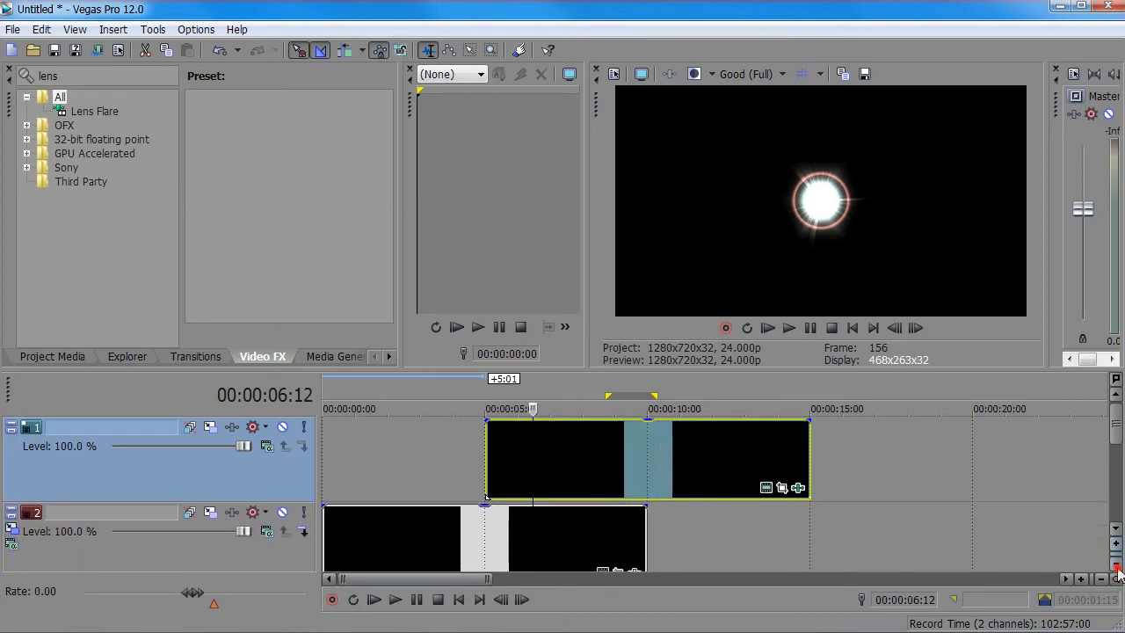
left_click(1116, 565)
left_click(1116, 564)
left_click(1116, 565)
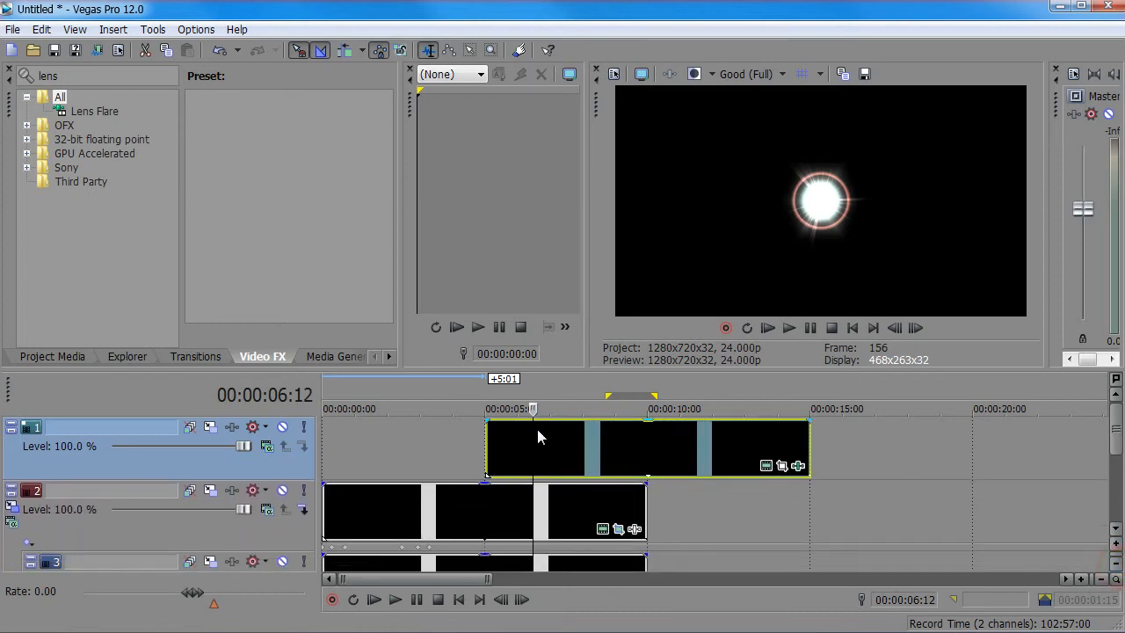
Step: Preview the turn-off and move the lens flare event to start at 00:00:03:04, where the static has collapsed to a dot
left_click_drag(533, 435, 418, 439)
left_click_drag(555, 443, 491, 442)
key("space")
mouse_move(421, 410)
left_mouse_down()
mouse_move(431, 410)
mouse_move(409, 409)
left_mouse_up()
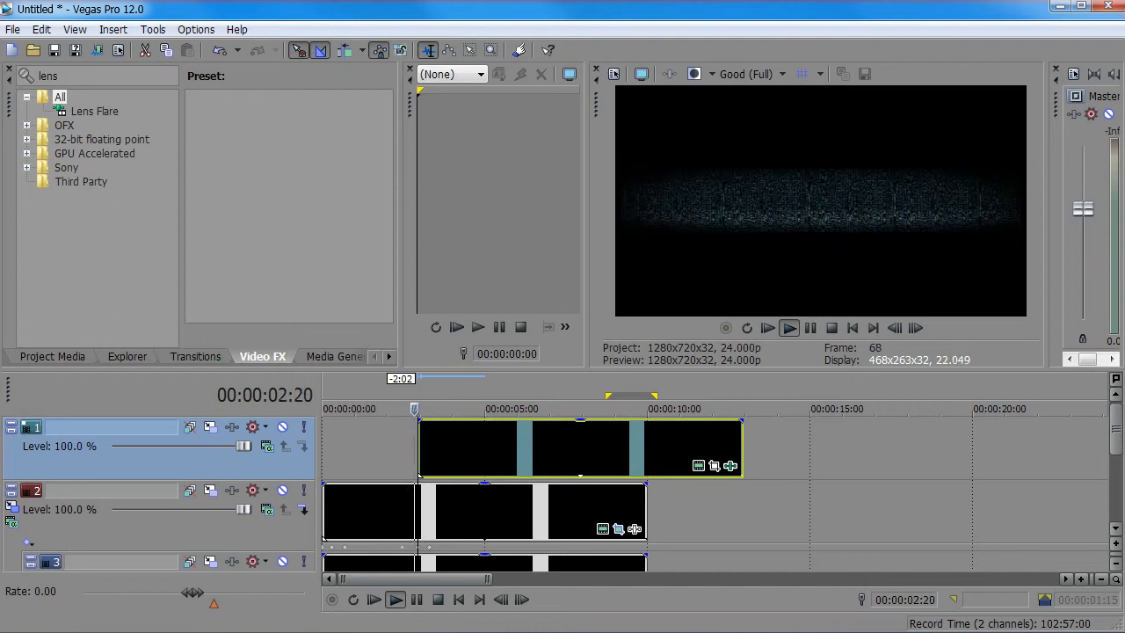
key("space")
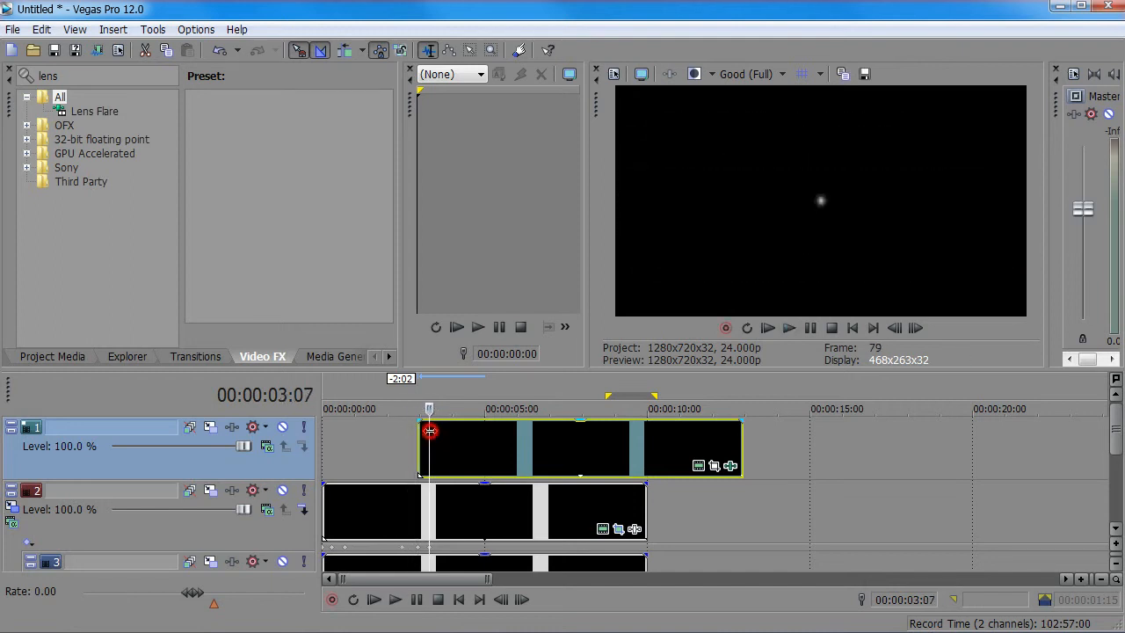
key("Left")
key("Left")
key("Left")
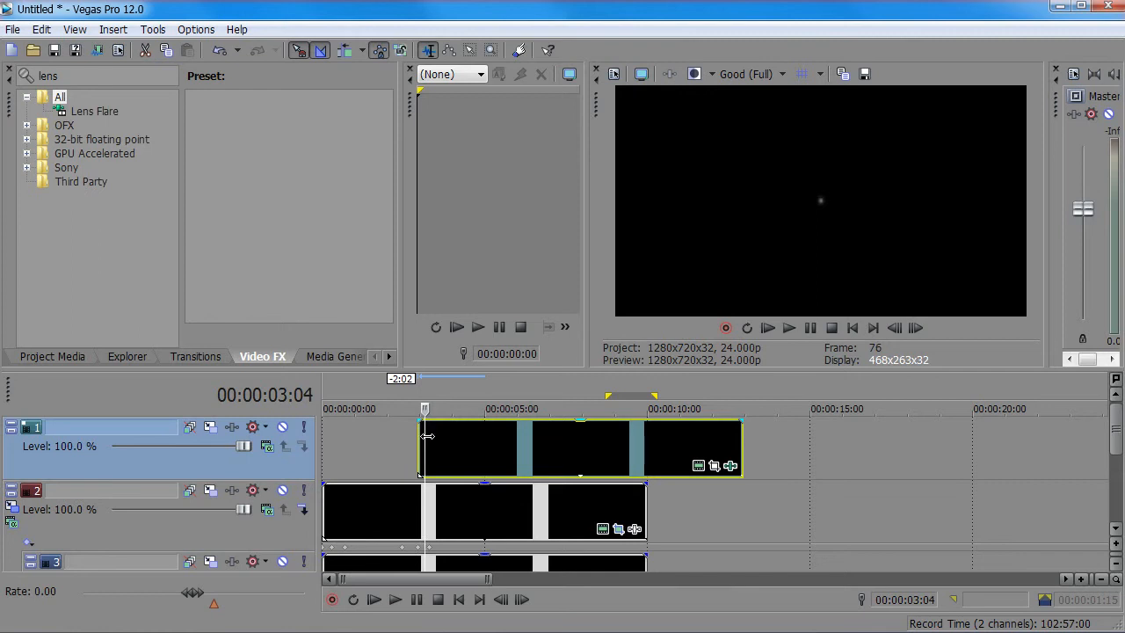
left_click_drag(427, 436, 465, 440)
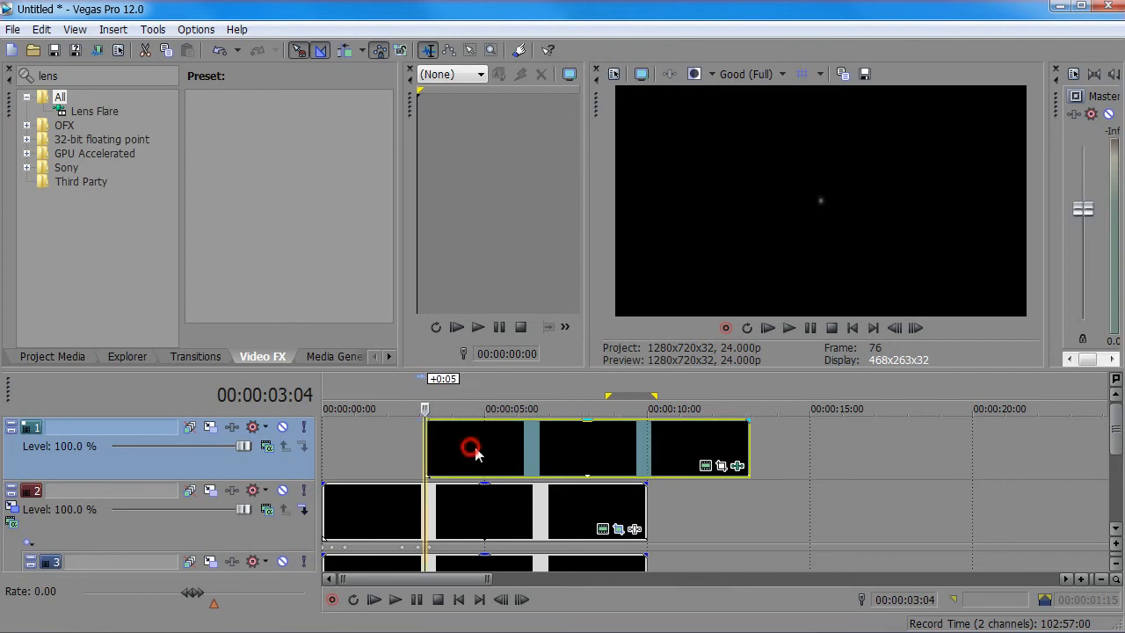
Step: Open the lens flare event's effect settings and move its second and third keyframes closer to the start, within the first second
left_click(735, 466)
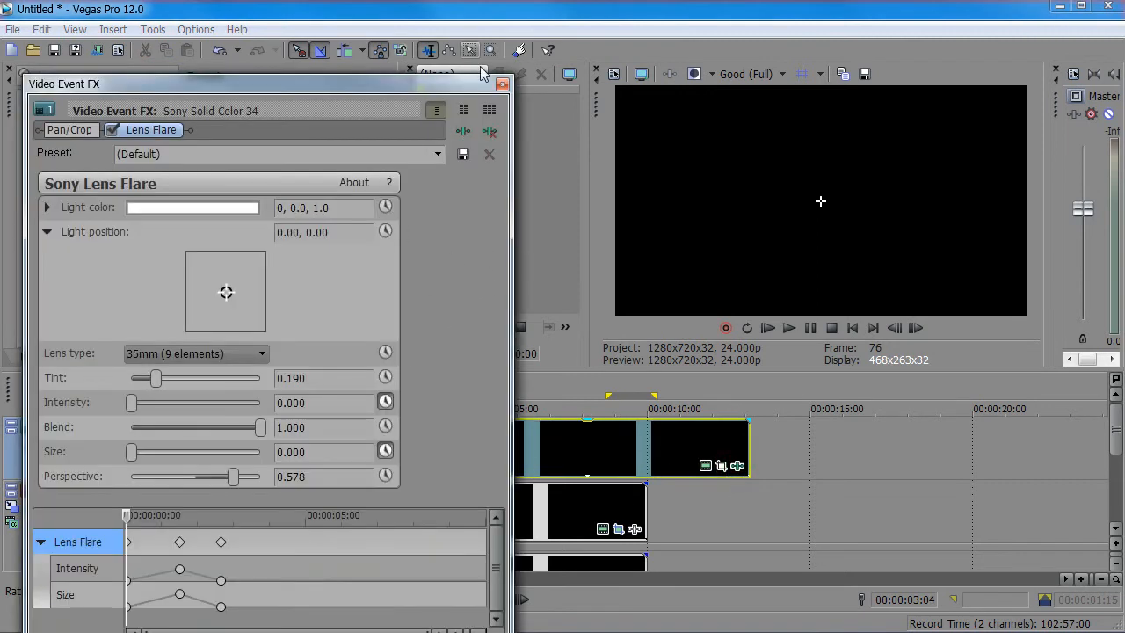
left_click(502, 86)
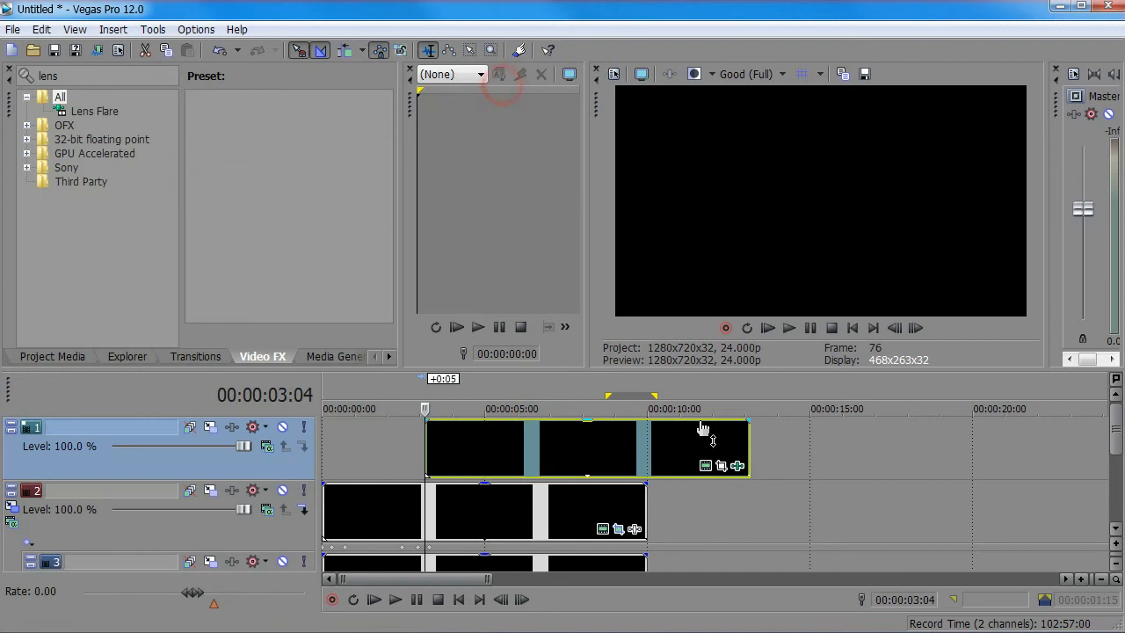
left_click(736, 466)
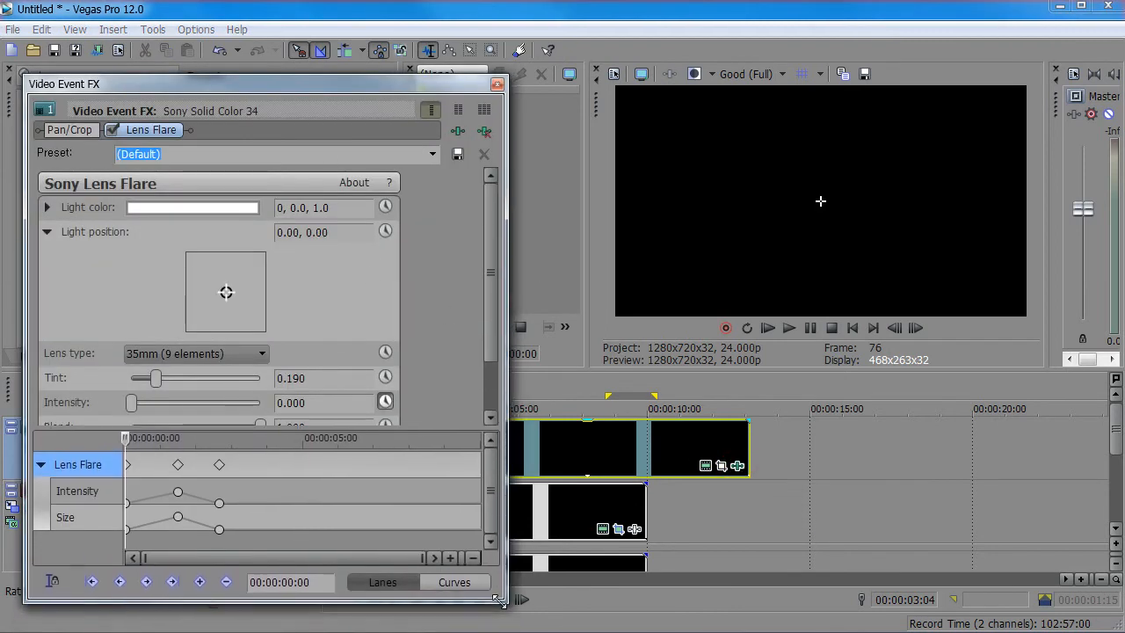
left_click_drag(124, 436, 248, 524)
left_click_drag(192, 474, 158, 478)
left_click_drag(220, 457, 180, 525)
left_click(195, 462)
left_click_drag(193, 461, 172, 472)
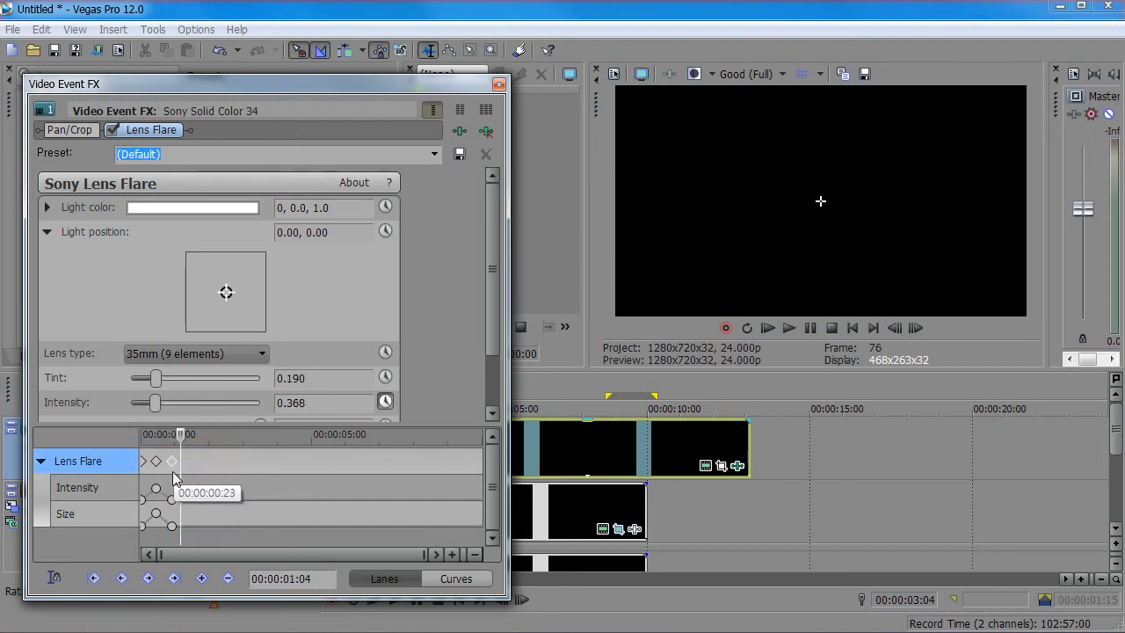
Step: Examine the spacing of the lens flare keyframes near the start of the effect's keyframe timeline
scroll(198, 476, "up", 4)
scroll(207, 472, "down", 1)
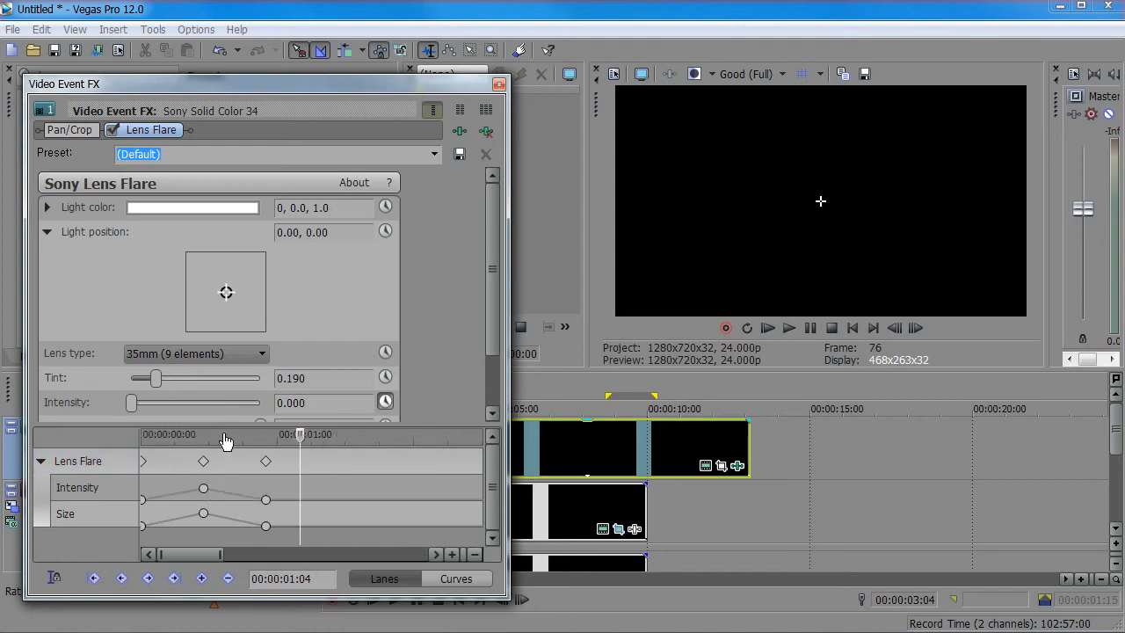
left_click_drag(226, 438, 155, 439)
scroll(196, 473, "up", 3)
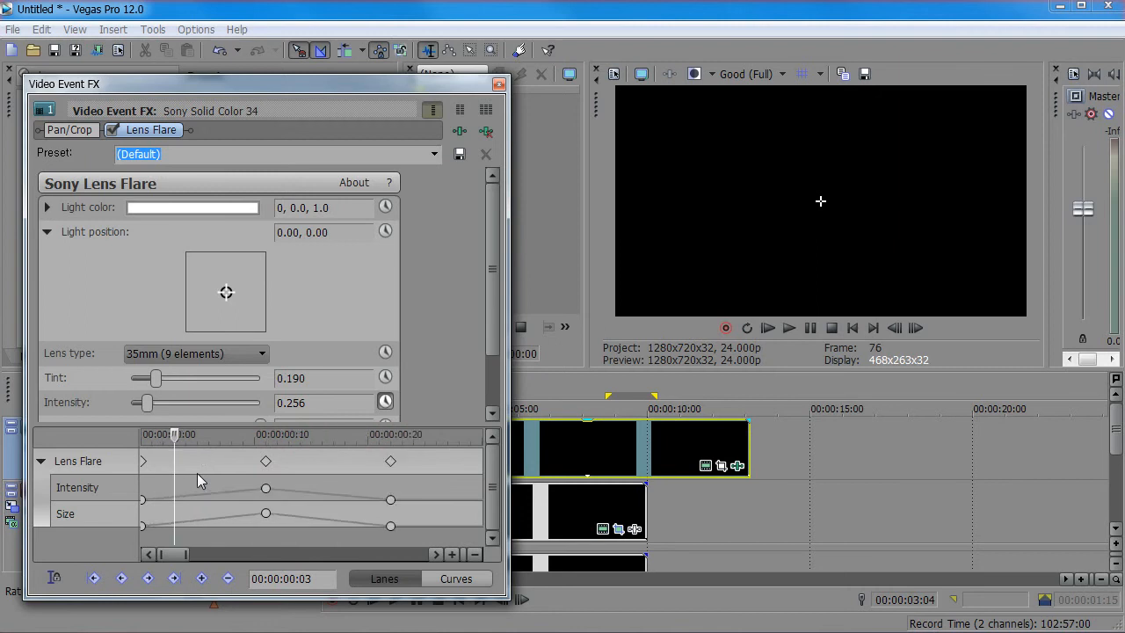
scroll(226, 472, "down", 1)
scroll(226, 471, "up", 1)
scroll(226, 471, "down", 1)
scroll(226, 472, "up", 1)
scroll(226, 471, "down", 1)
scroll(226, 471, "up", 3)
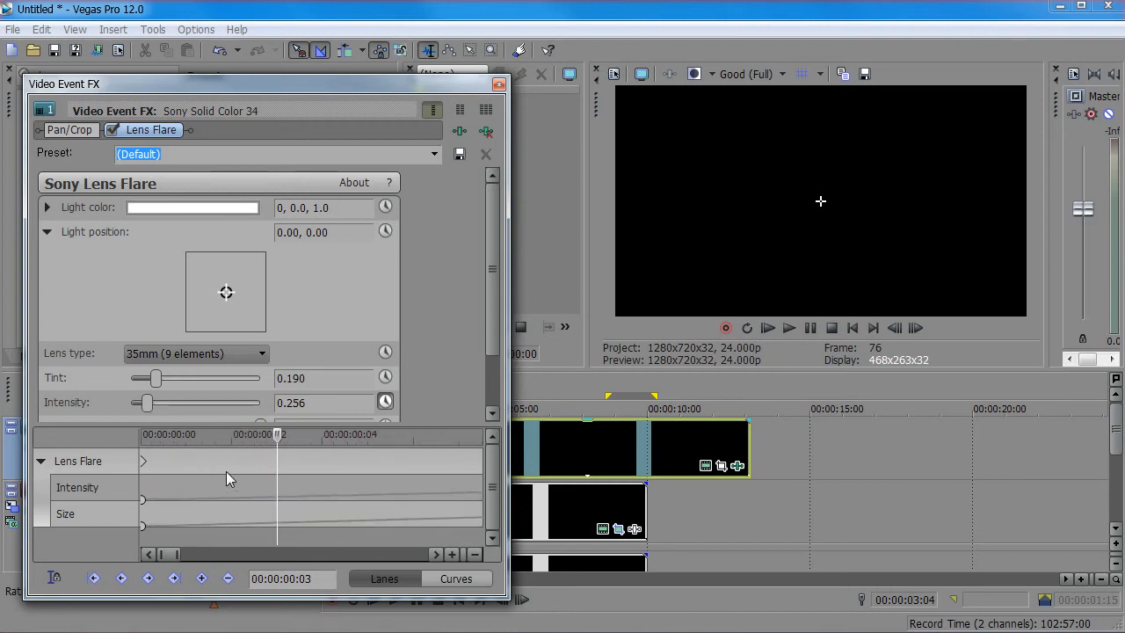
scroll(226, 471, "down", 3)
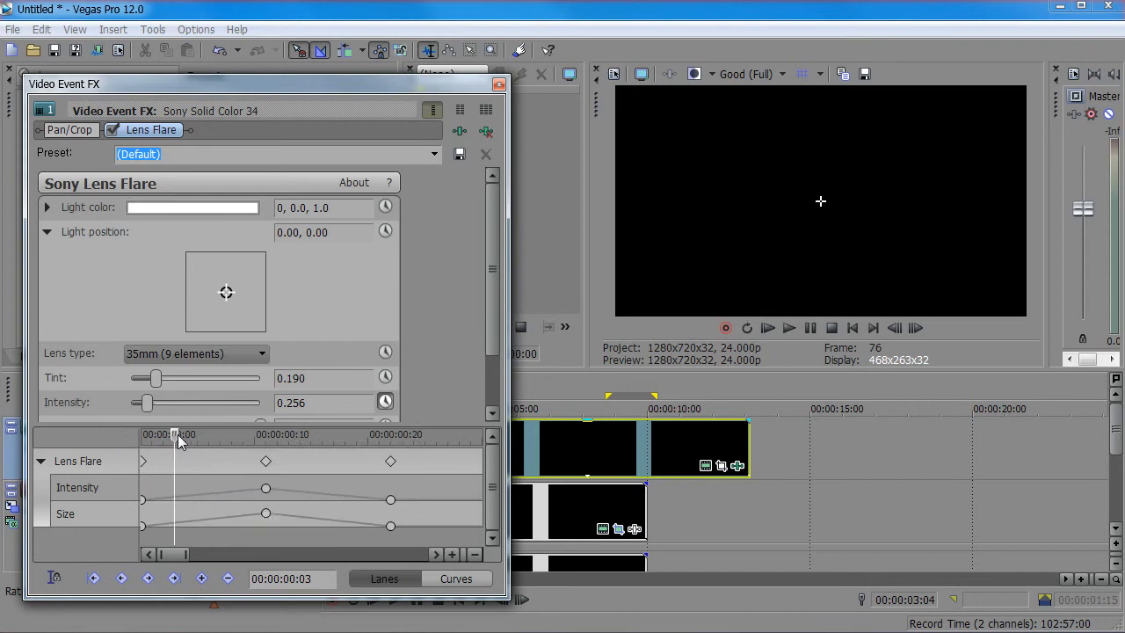
Step: Move the lens flare's second keyframe to about 8 frames and its third to 15 frames, and close the effect window
left_click_drag(178, 434, 388, 505)
left_click_drag(267, 462, 232, 468)
left_click_drag(327, 463, 363, 525)
left_click(352, 466)
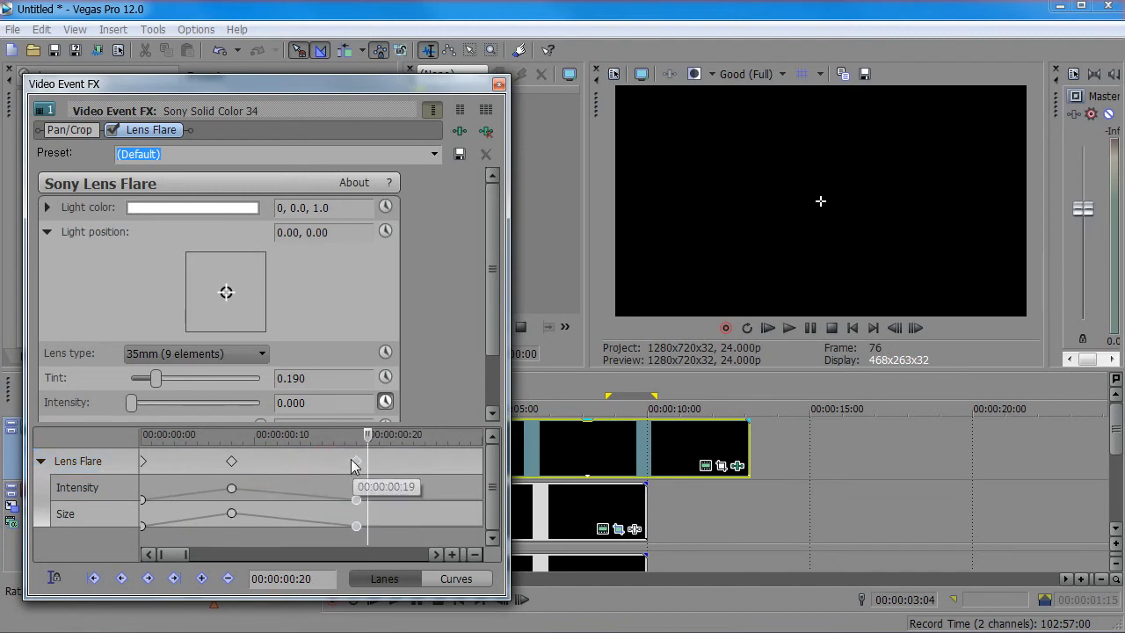
left_click_drag(352, 466, 311, 466)
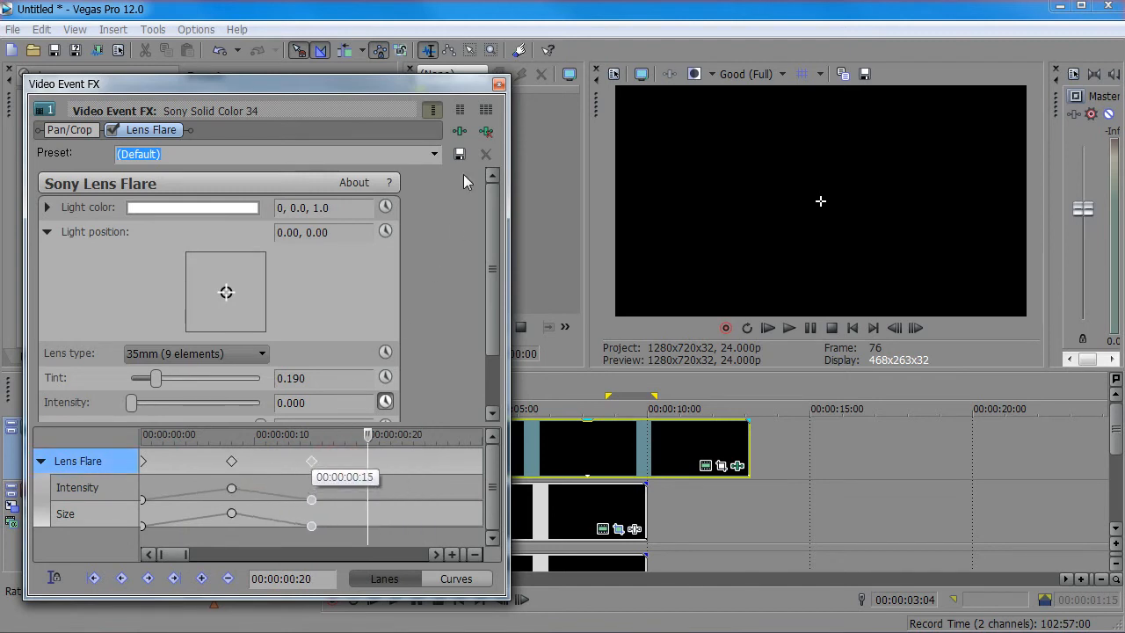
left_click(499, 84)
Step: Play the turn-off from about 00:00:02:08 to check the timing of the shortened lens flare
left_click(410, 464)
key("space")
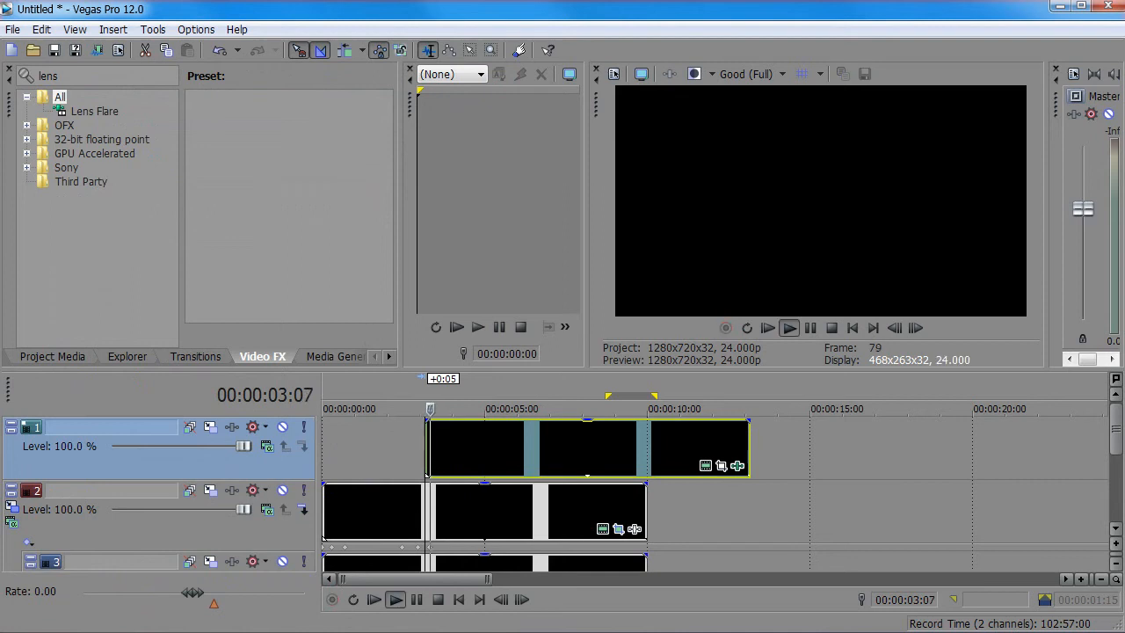
left_click(399, 409)
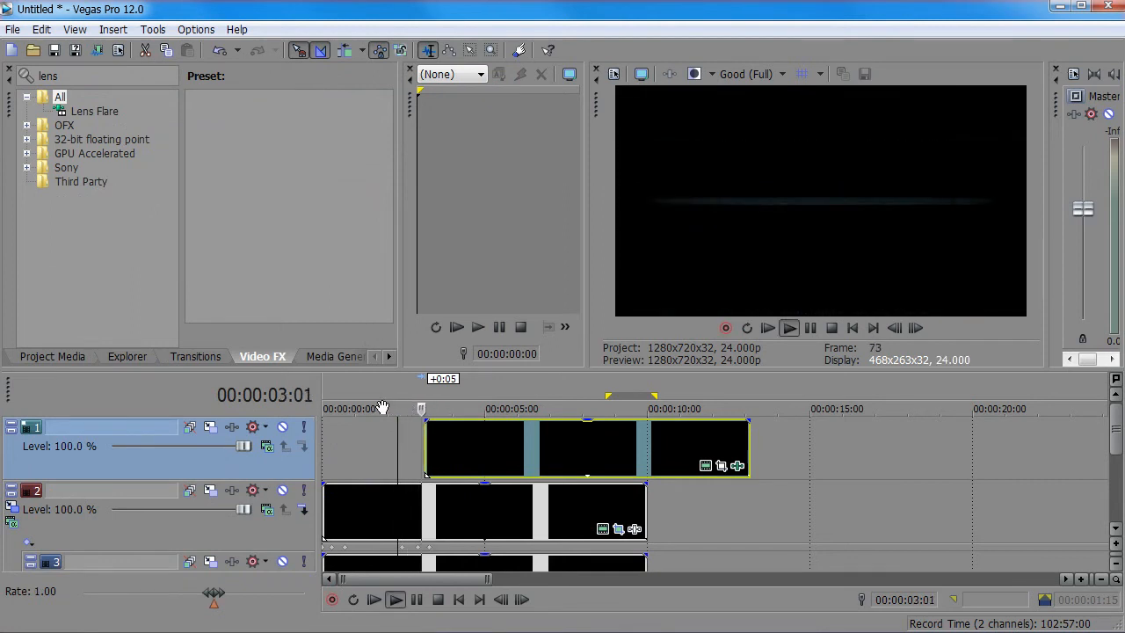
key("space")
key("space")
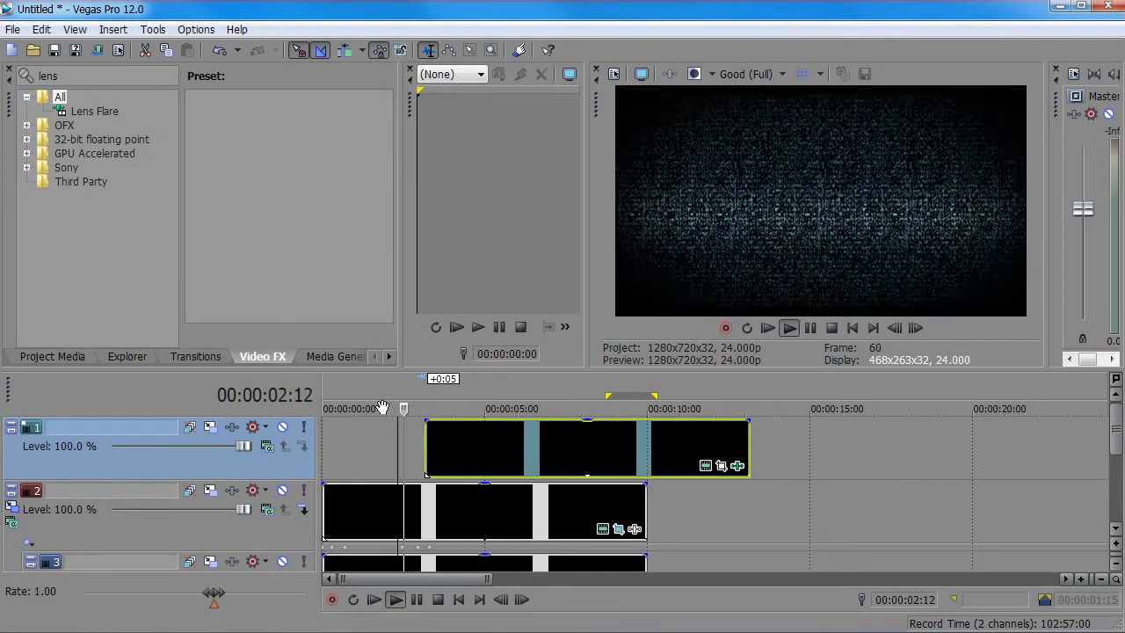
key("space")
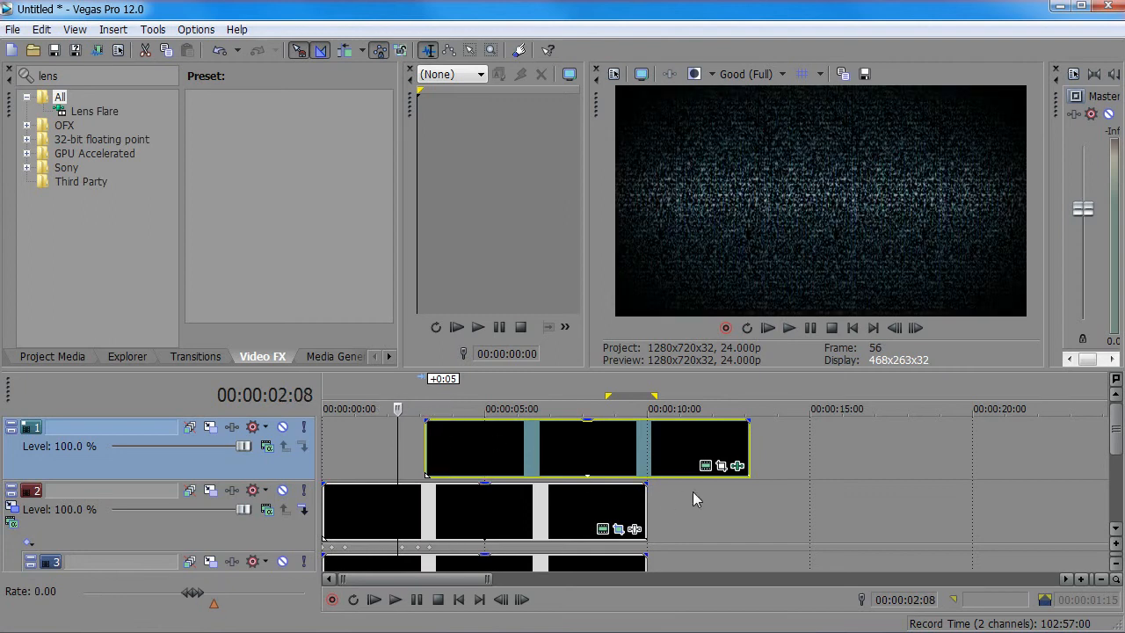
Step: Reduce the lens flare's size to 0.313 at its 00:00:00:08 keyframe and close the effect window
left_click(722, 467)
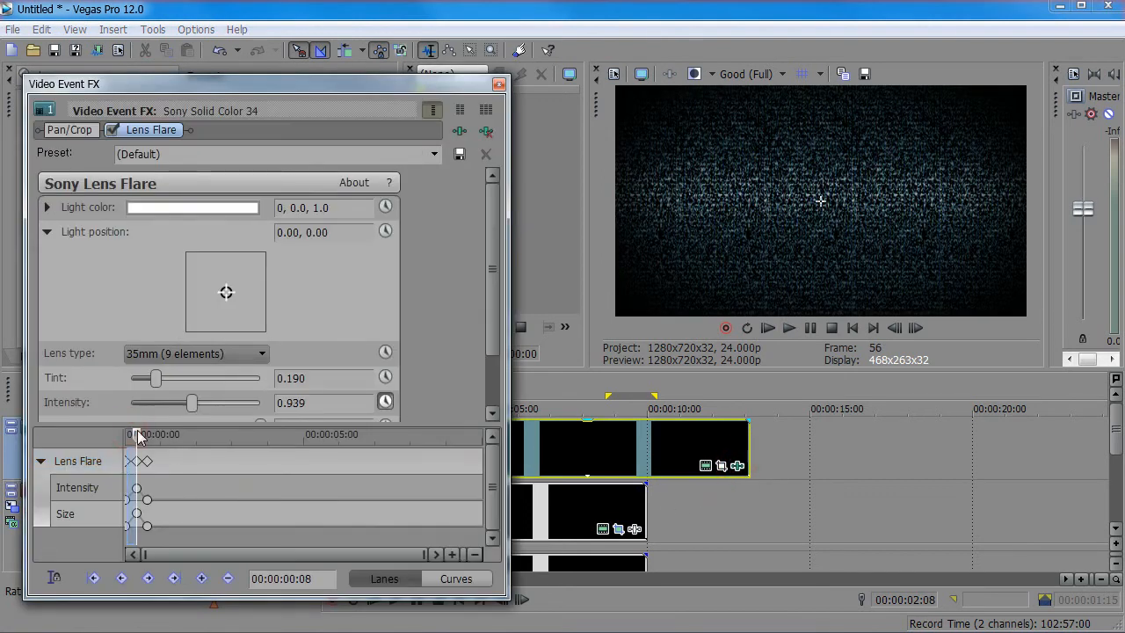
scroll(141, 440, "up", 5)
left_click(219, 489)
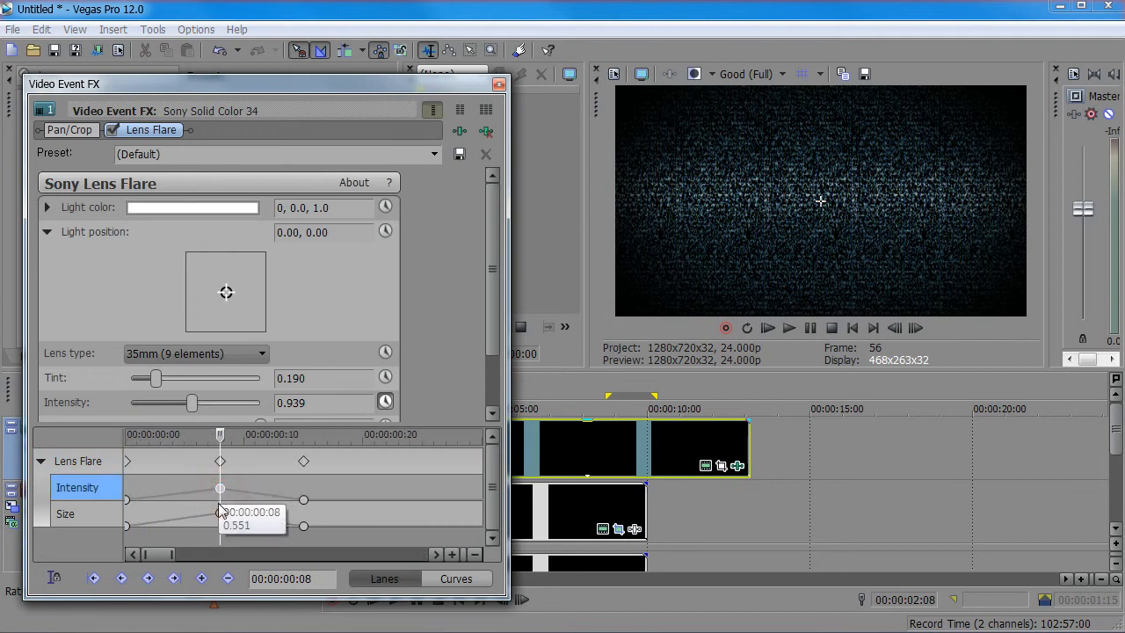
left_click(220, 513)
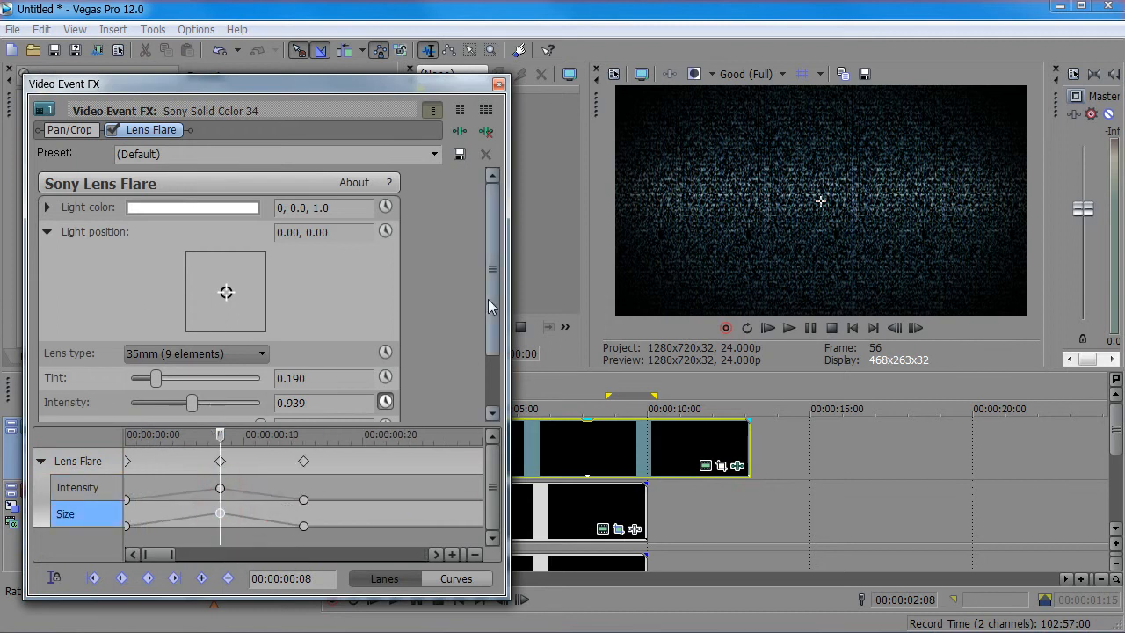
left_click_drag(488, 299, 495, 352)
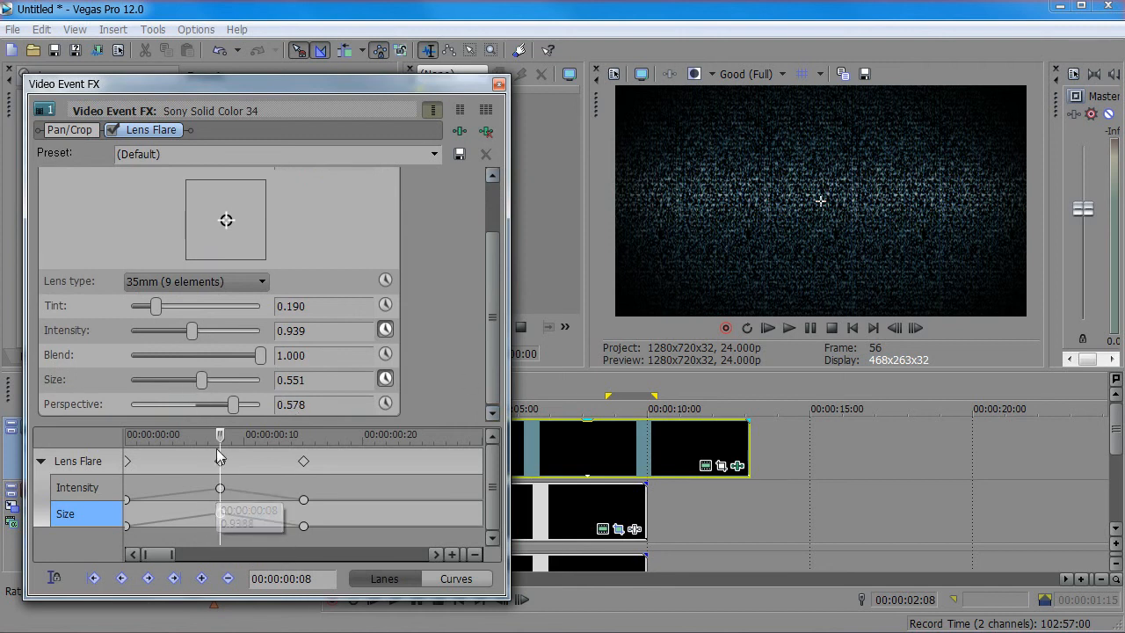
left_click_drag(203, 384, 191, 393)
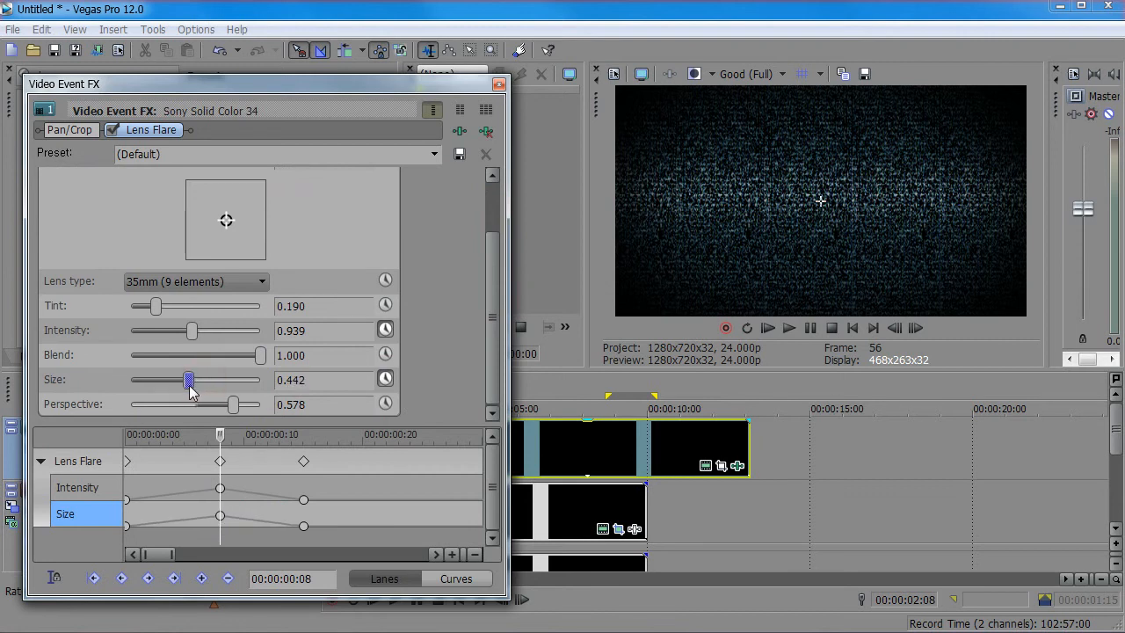
left_click(220, 516)
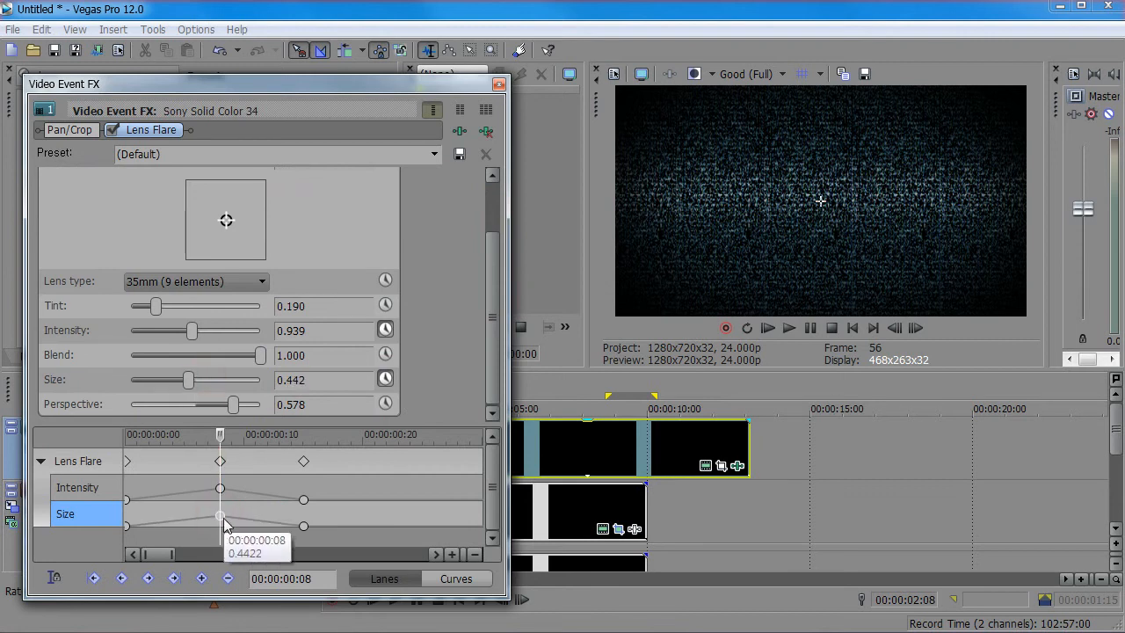
scroll(230, 525, "down", 5)
scroll(211, 523, "up", 5)
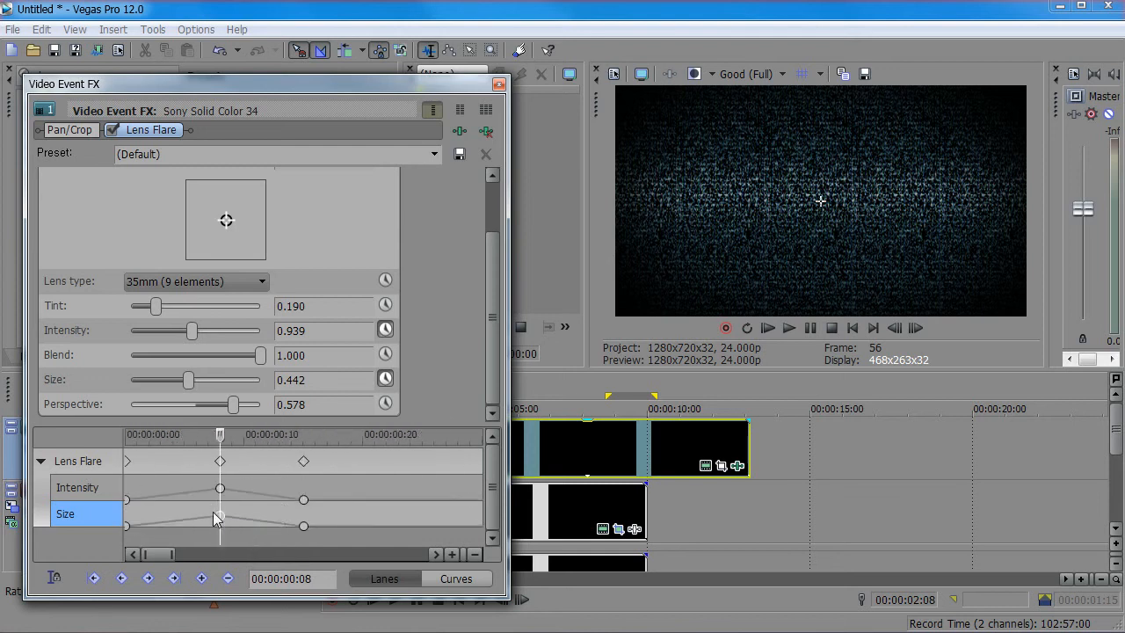
left_click_drag(187, 384, 174, 390)
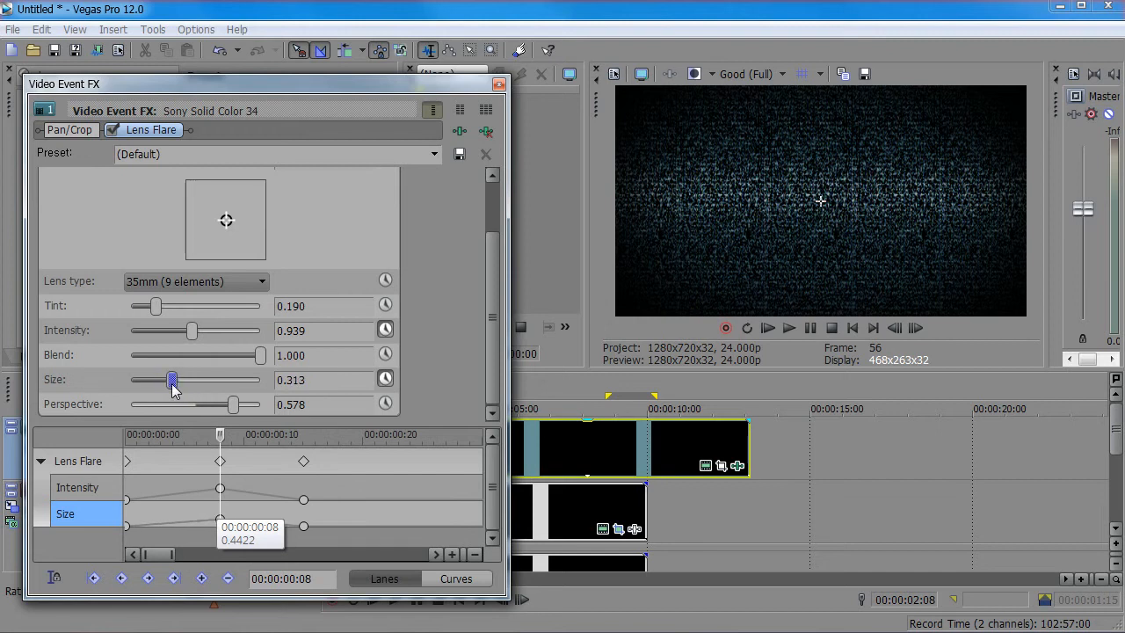
left_click(499, 83)
left_click(393, 437)
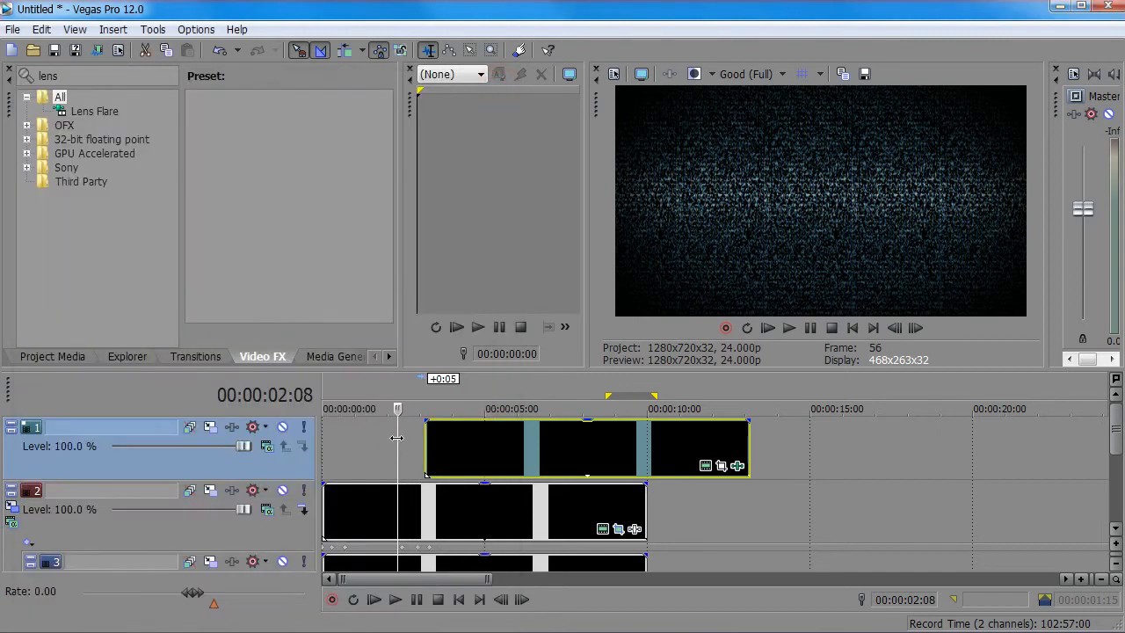
Step: Play the turn-off once, raise the lens flare's size to 0.401 at its 00:00:00:08 keyframe, and close the effect window
key("space")
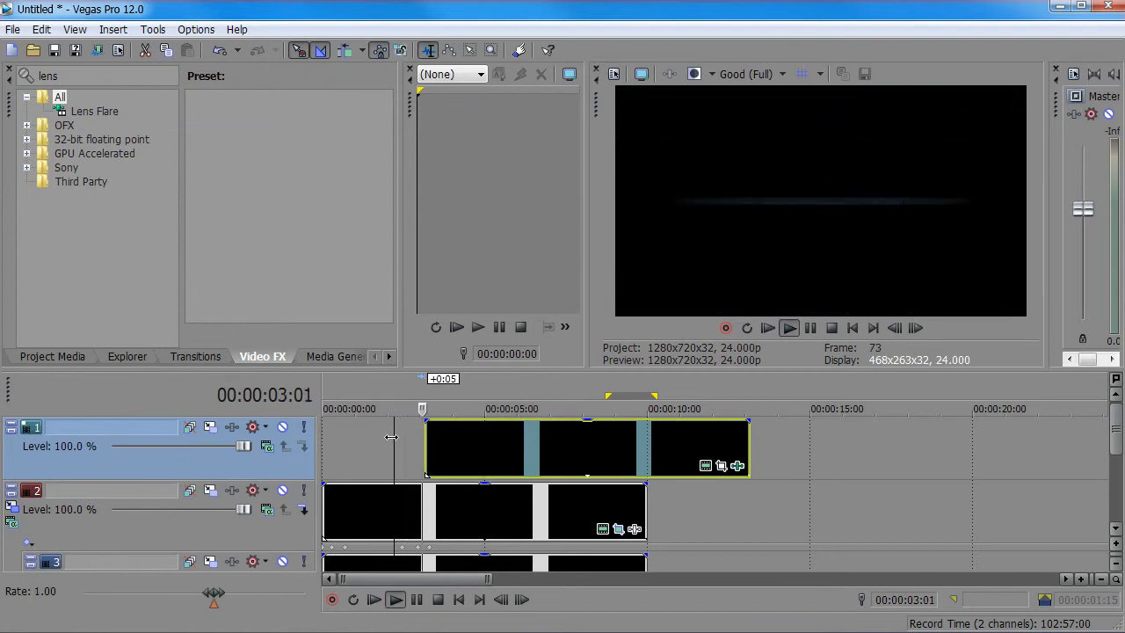
key("space")
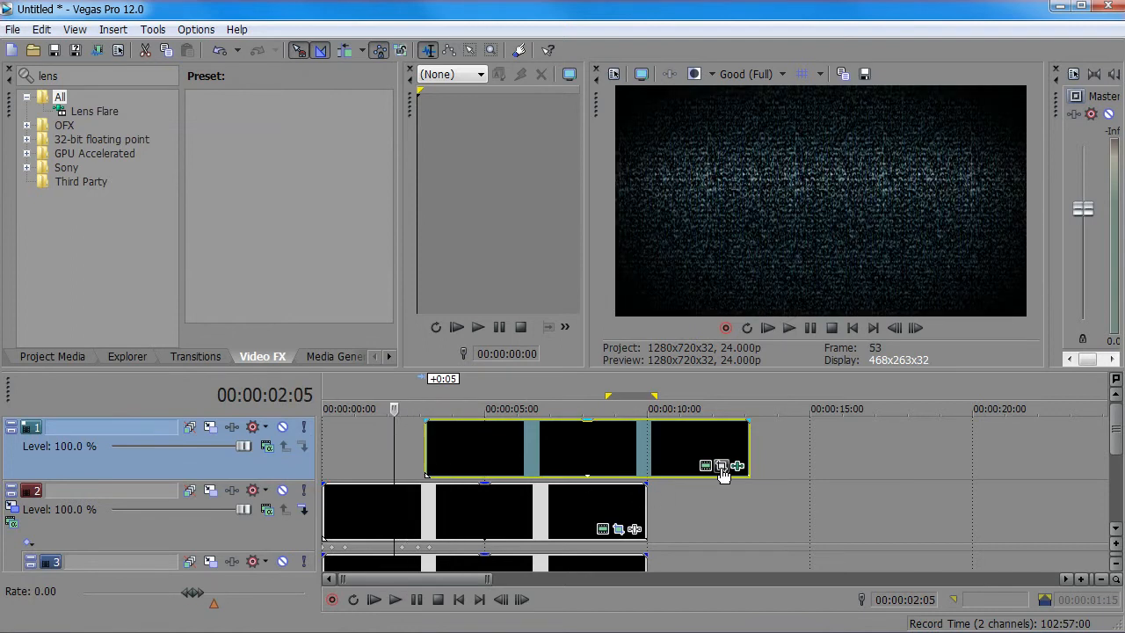
left_click(737, 465)
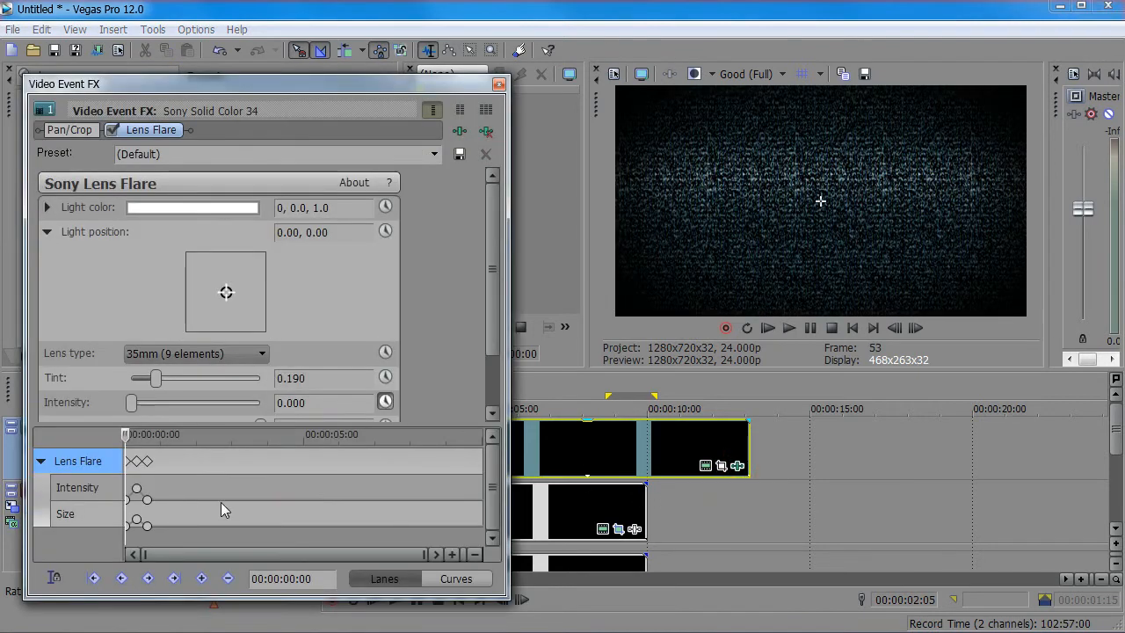
left_click(160, 498)
scroll(167, 502, "up", 5)
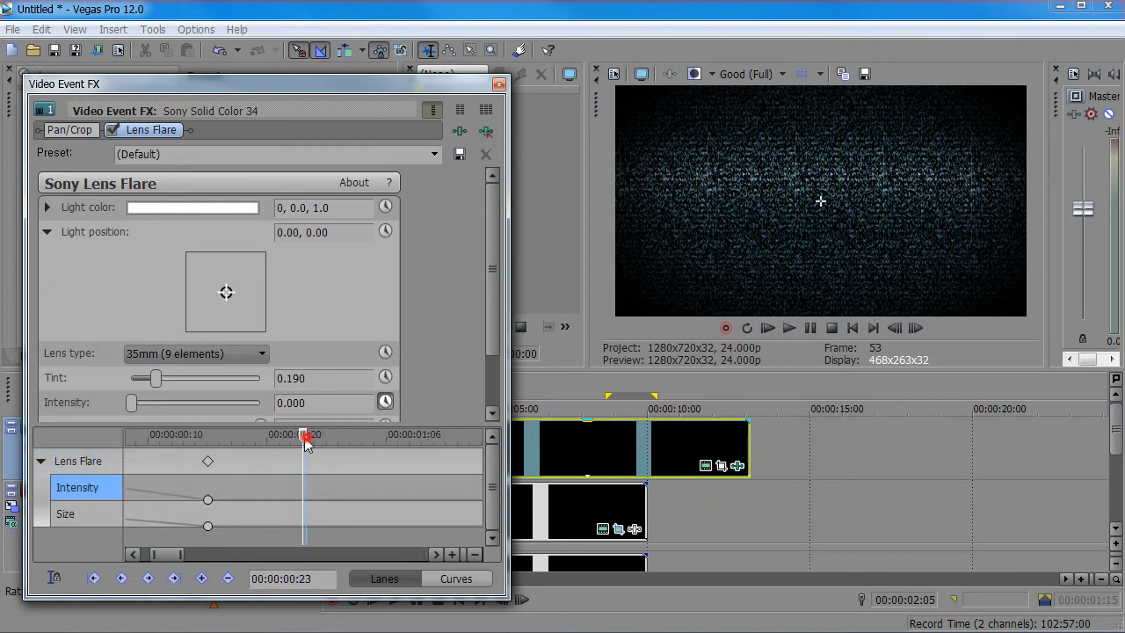
left_click_drag(305, 437, 220, 454)
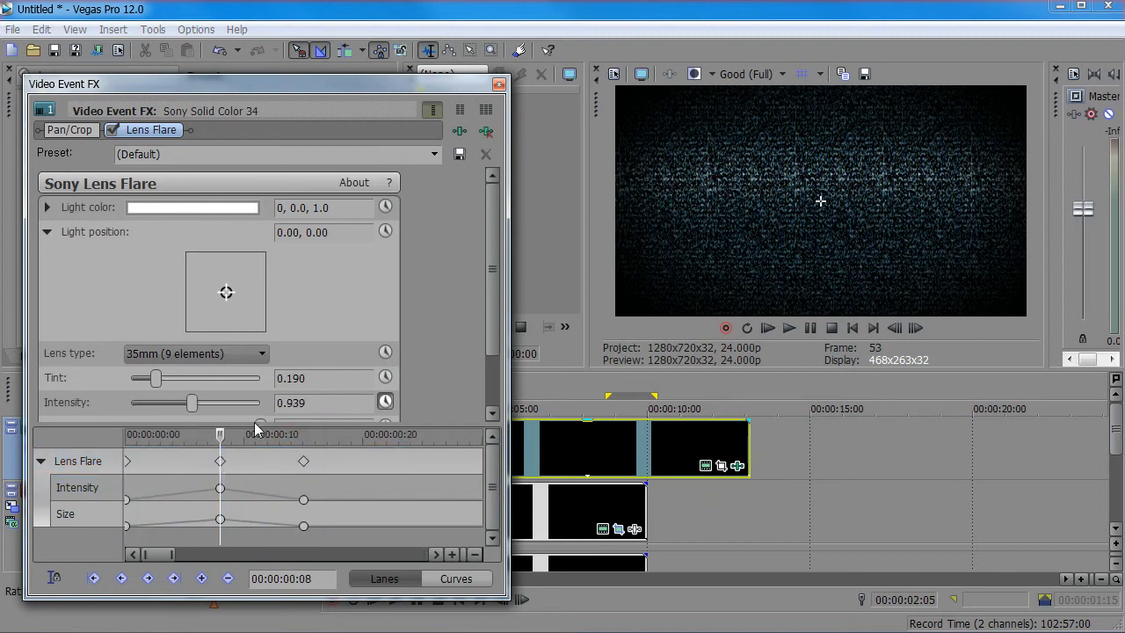
scroll(489, 340, "down", 3)
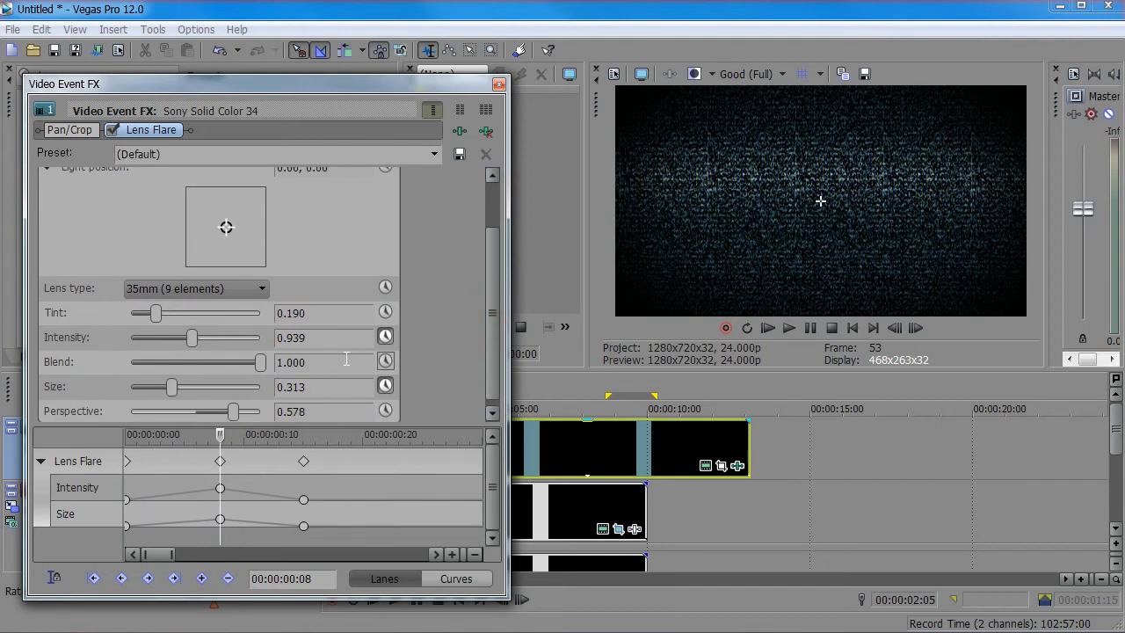
left_click_drag(174, 392, 182, 392)
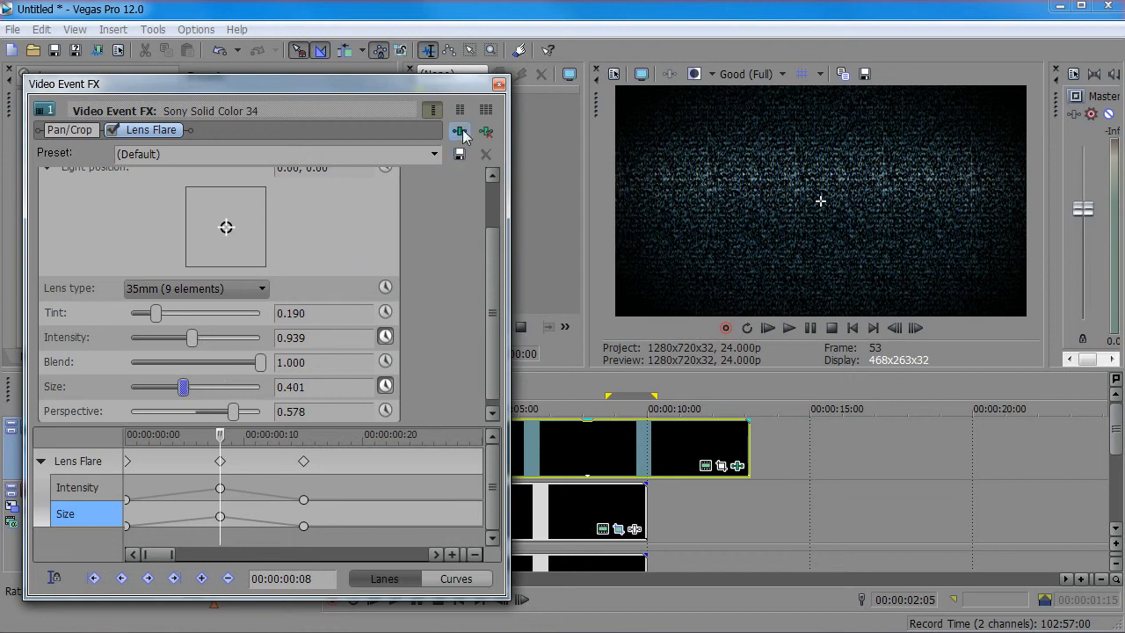
left_click(498, 83)
Step: Play the effect from the start and again from about 00:00:03:04 to check the enlarged lens flare's look and timing
left_click_drag(395, 453, 320, 474)
key("space")
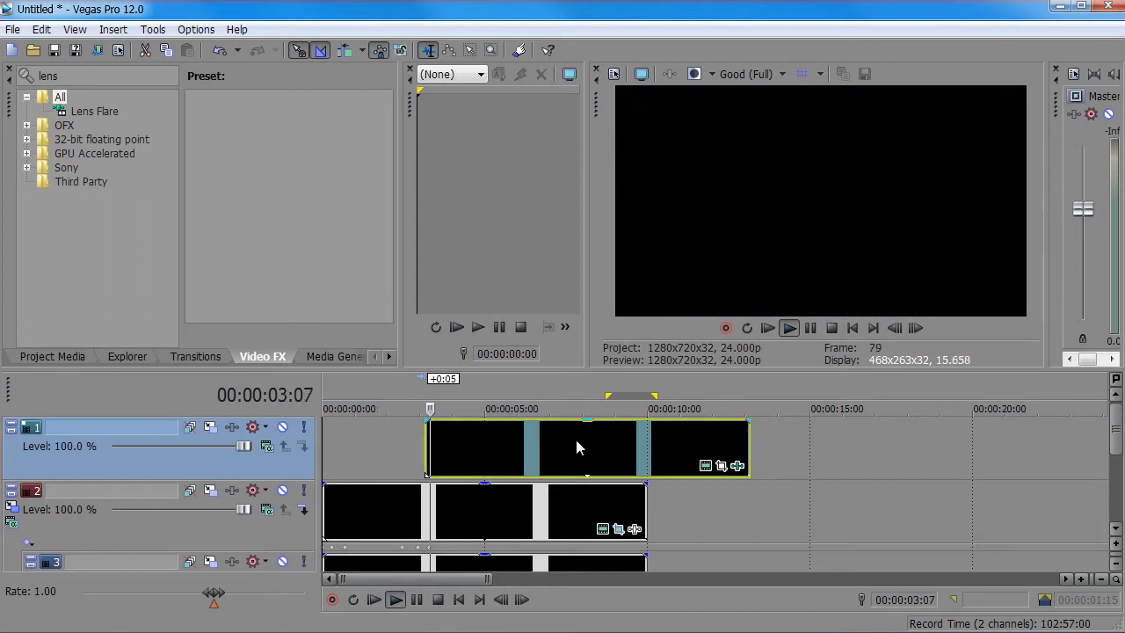
key("space")
key("space")
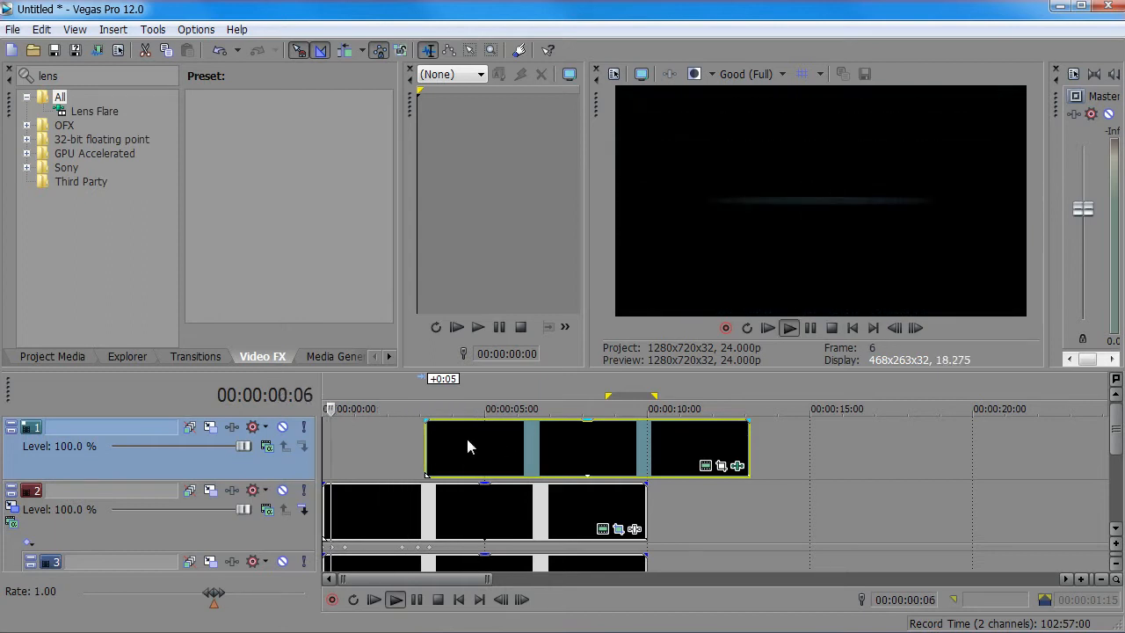
key("space")
key("space")
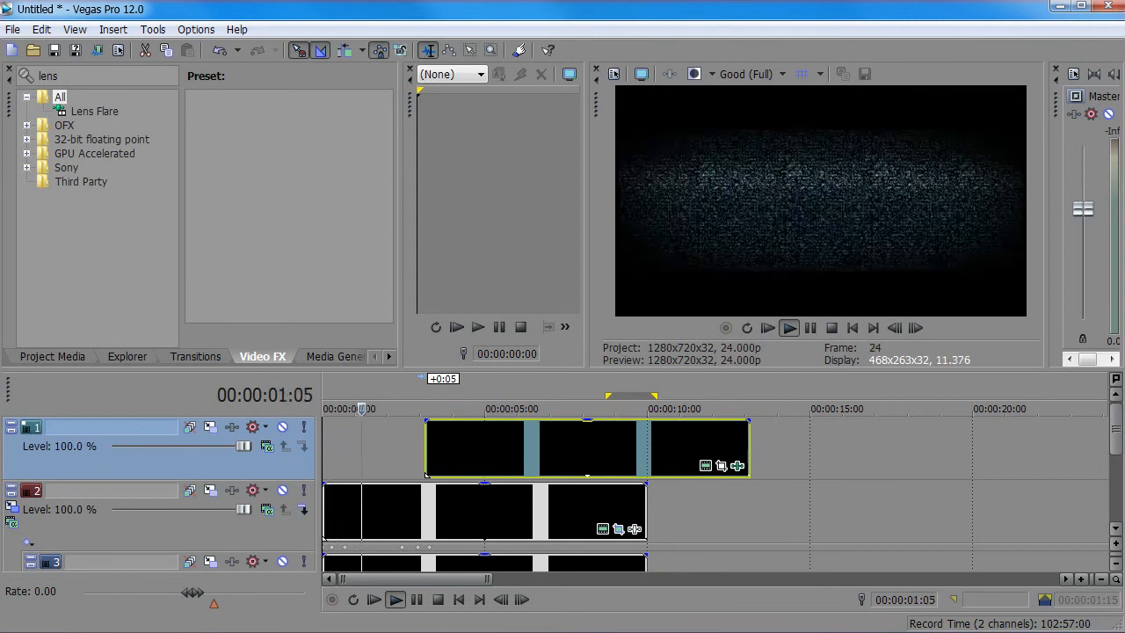
left_click_drag(389, 445, 425, 408)
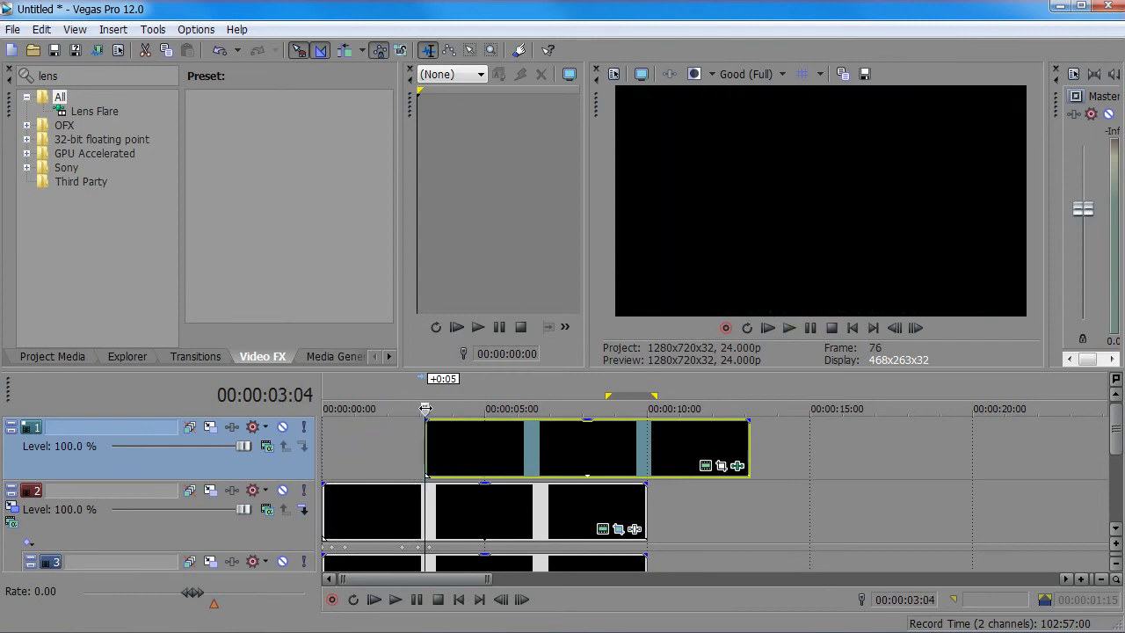
key("space")
key("space")
Step: Move the lens flare event earlier to start at about 00:00:02:22 and play the whole effect from the beginning
left_click_drag(426, 409, 417, 409)
left_click_drag(456, 444, 449, 444)
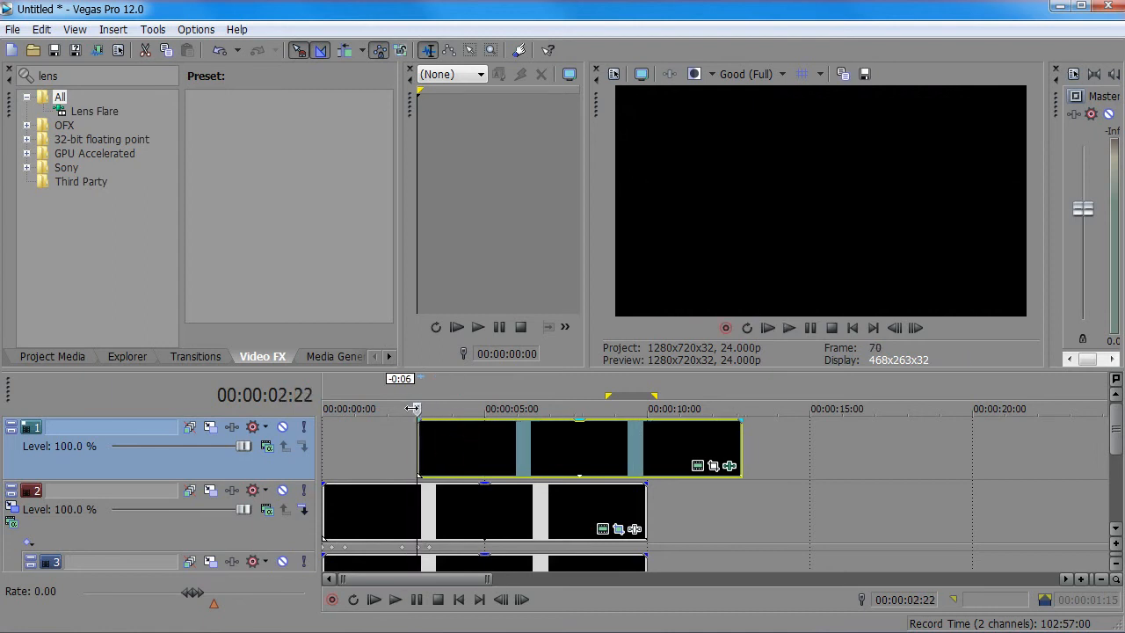
key("j")
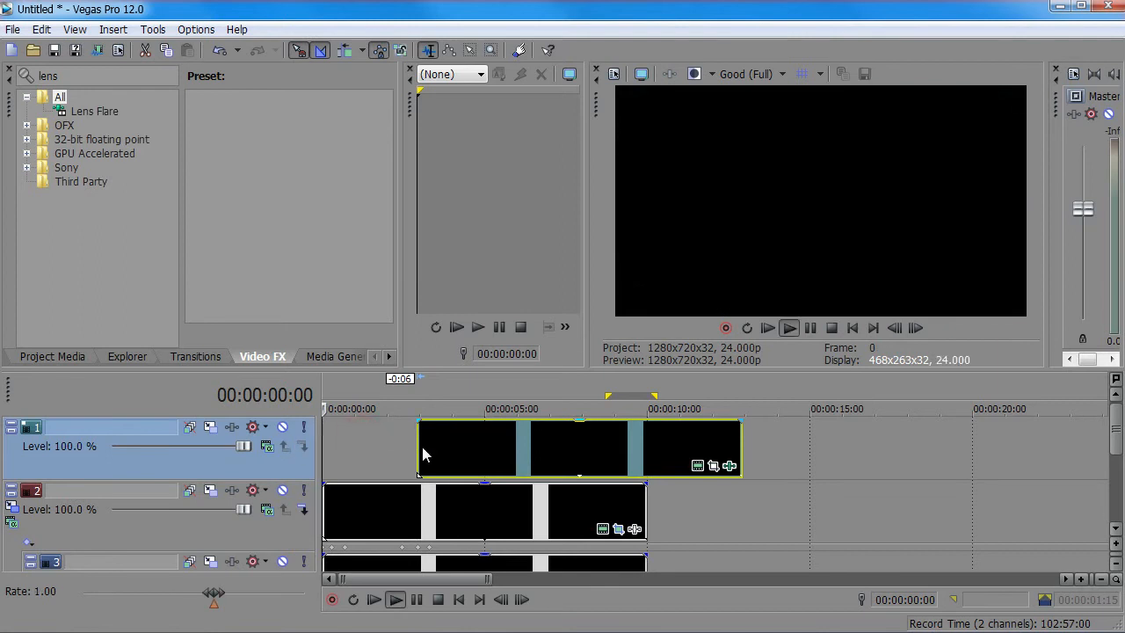
left_click(334, 448)
left_click(330, 456)
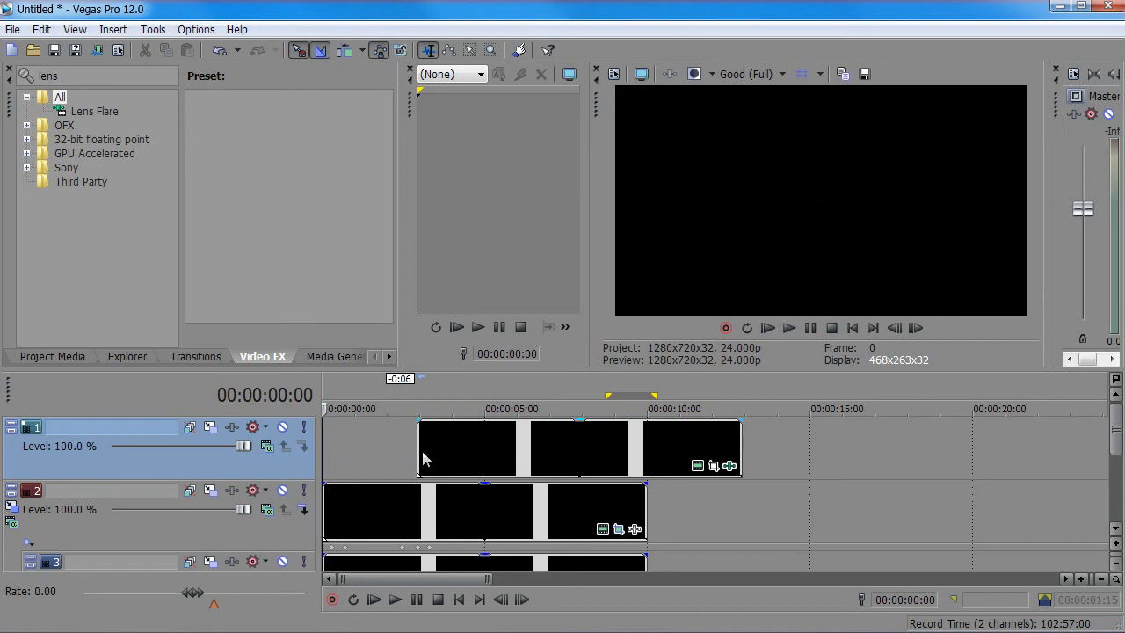
key("space")
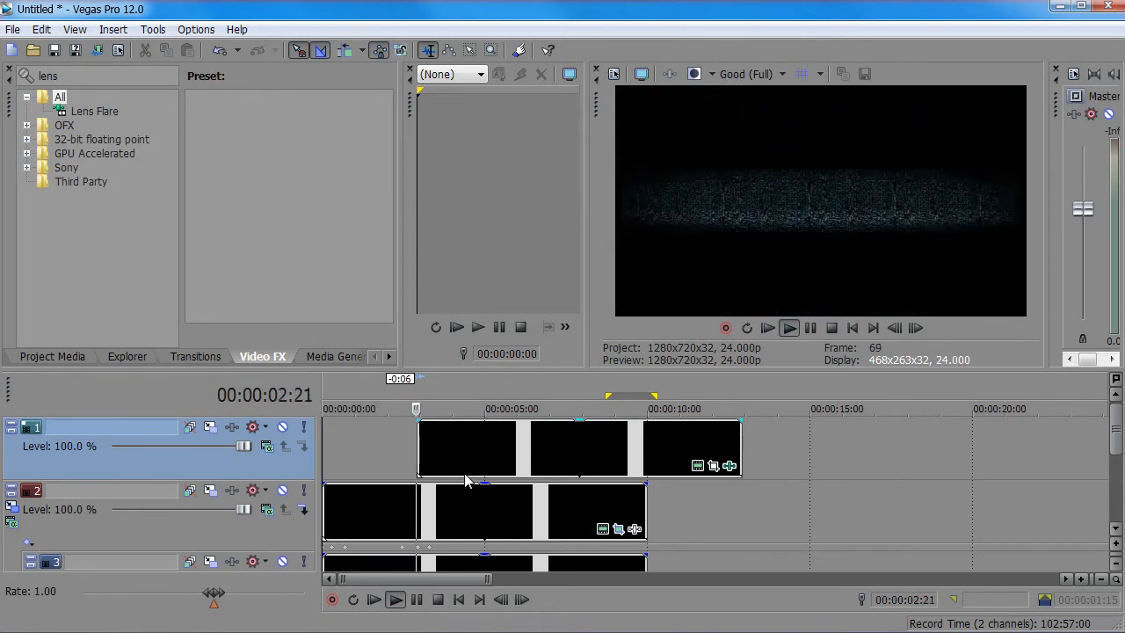
left_click(540, 460)
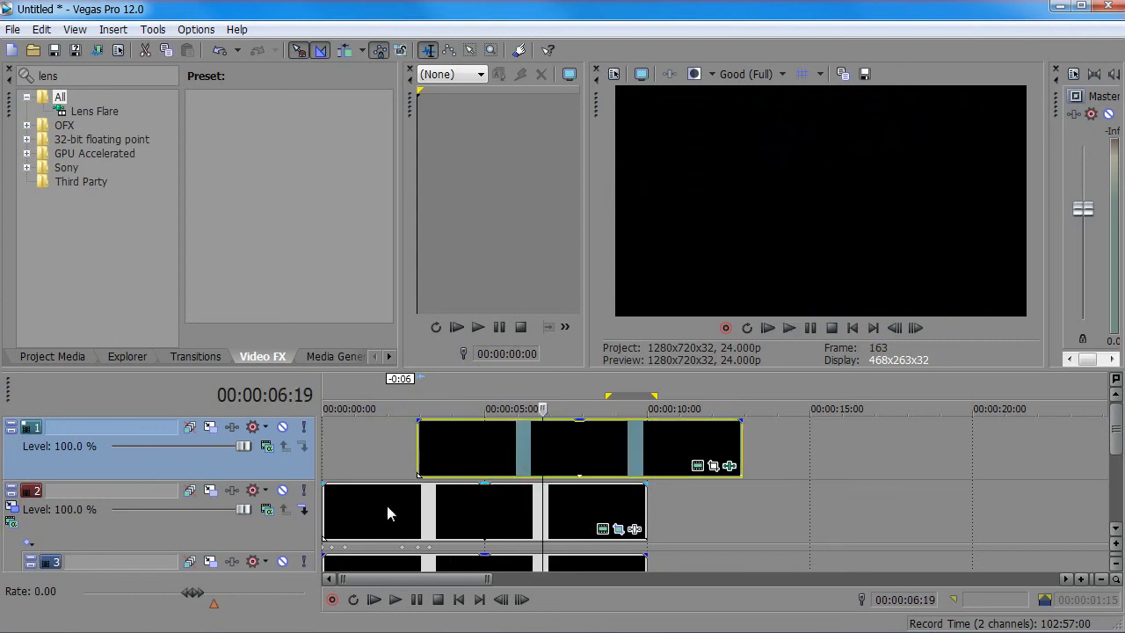
Step: Duplicate the lens flare track
left_click(489, 439)
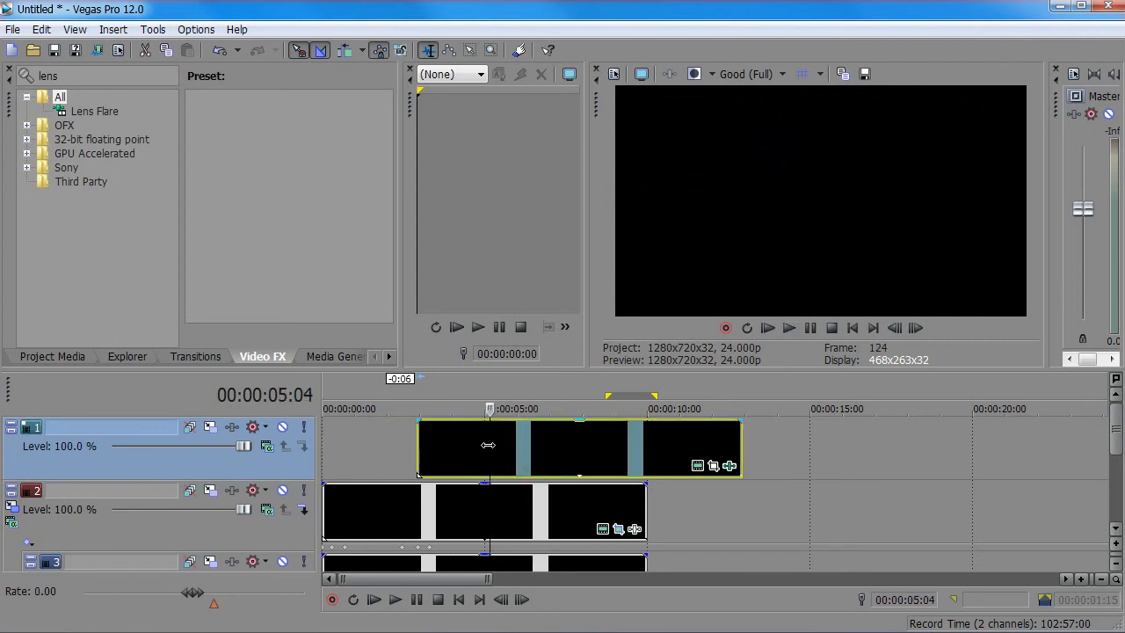
mouse_move(490, 446)
left_mouse_down()
mouse_move(694, 447)
mouse_move(507, 449)
left_mouse_up()
right_click(76, 456)
left_click(77, 453)
right_click(81, 454)
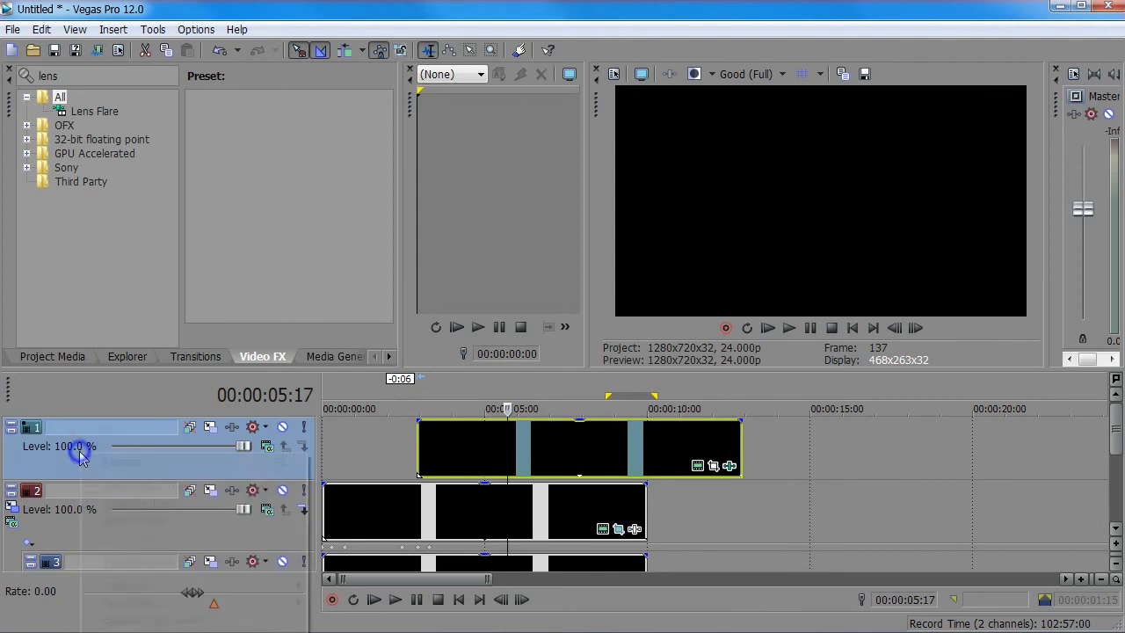
left_click(122, 506)
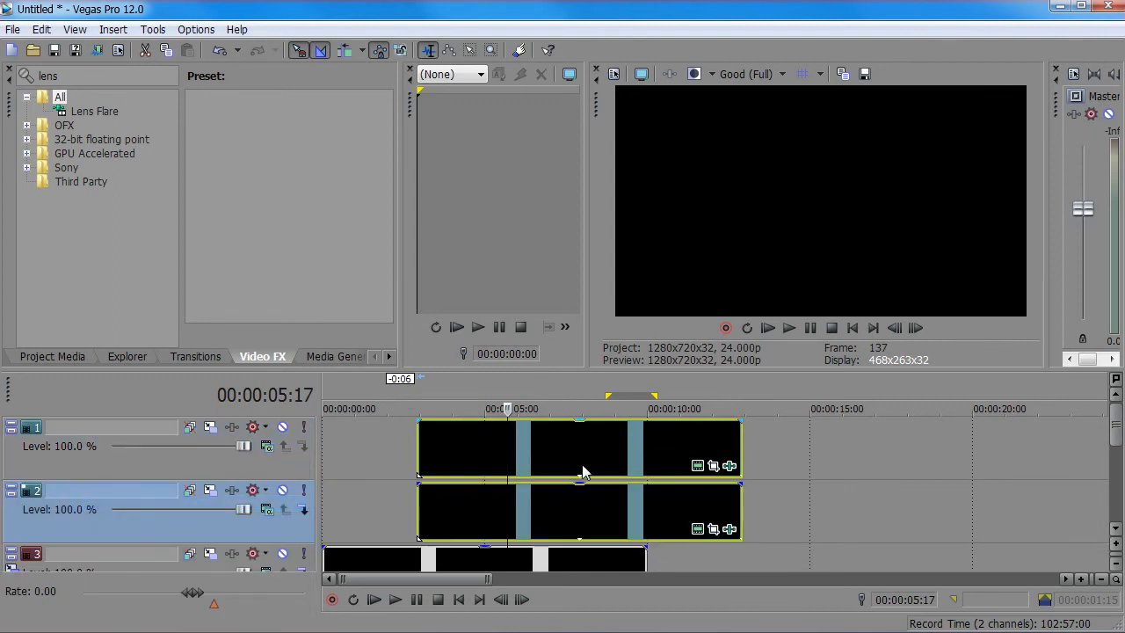
Step: Search the video effects for "blur" and apply Linear Blur to the lens flare event on the uppermost track
left_click(231, 455)
left_click(623, 447)
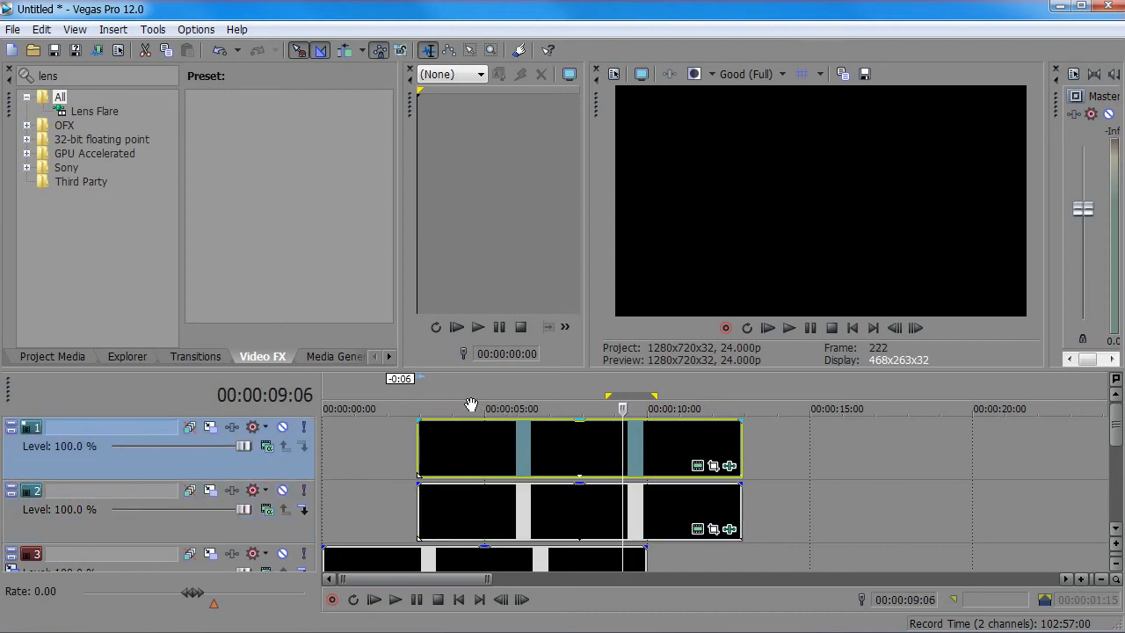
left_click(266, 360)
left_click(66, 76)
type("blur")
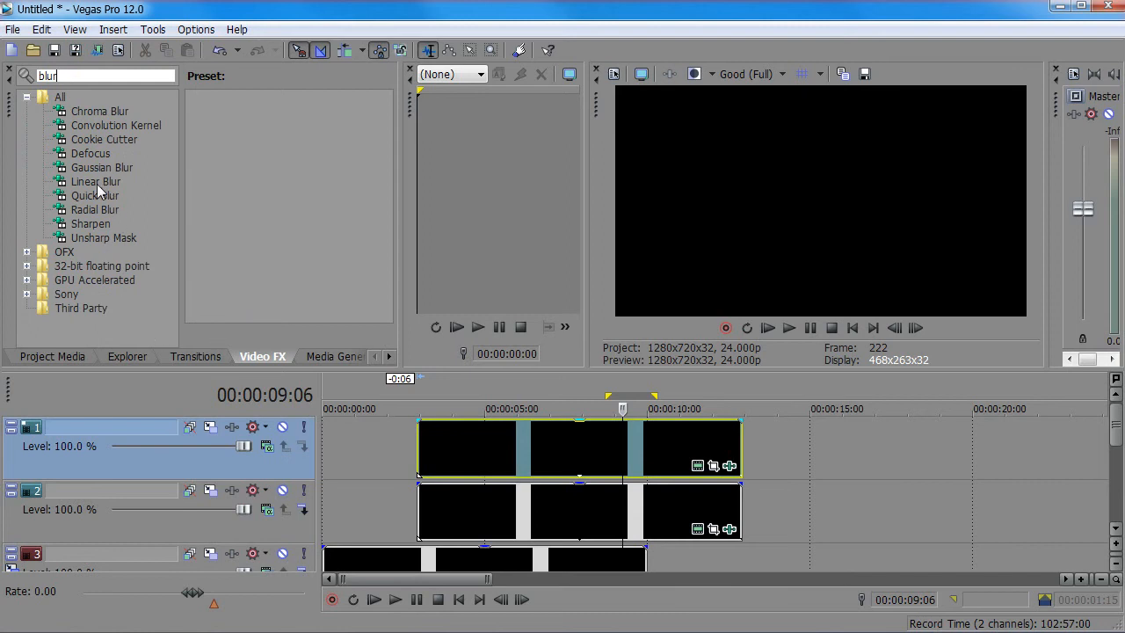
left_click_drag(88, 180, 574, 450)
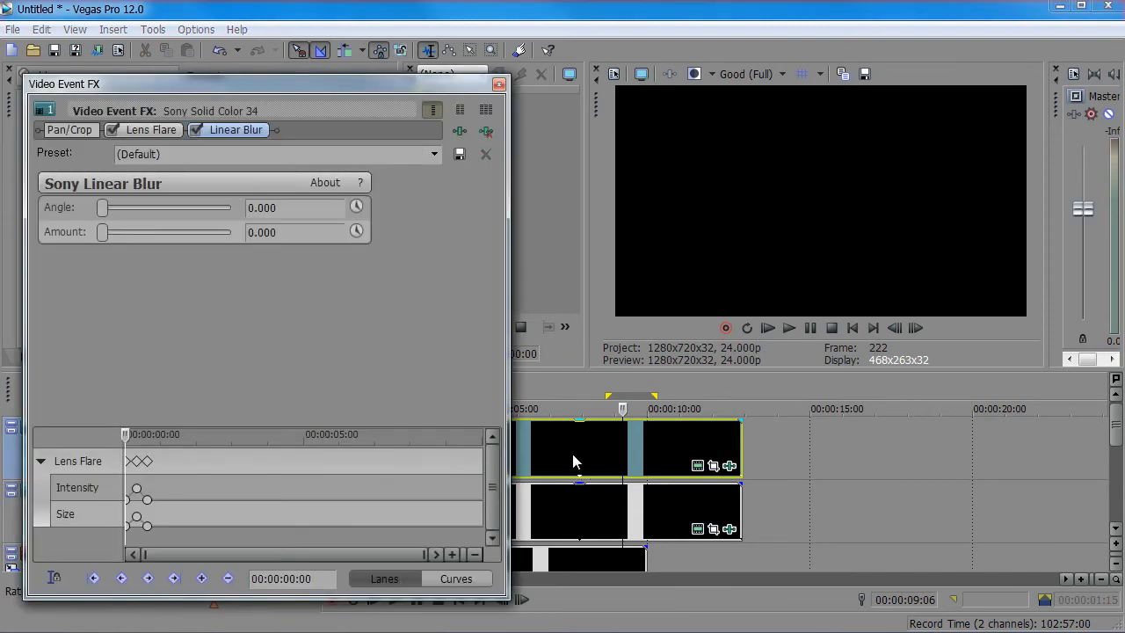
Step: Narrow the effect window, preview the flare at frame 00:00:03:06, set the Linear Blur amount to 0.490, and close the window
left_click(597, 448)
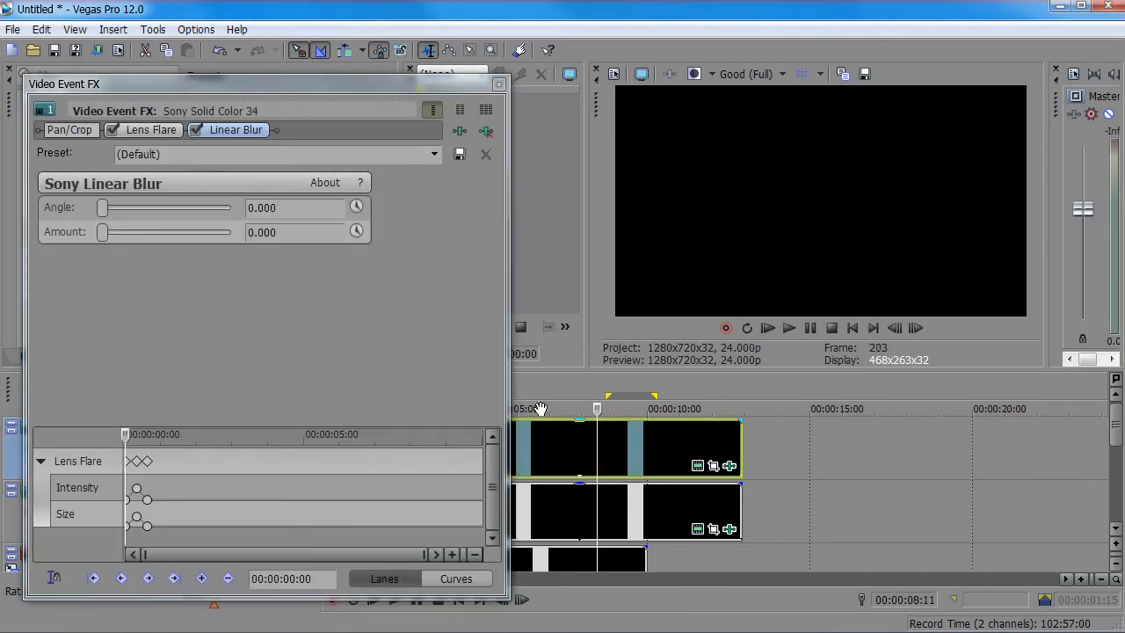
left_click_drag(508, 279, 430, 280)
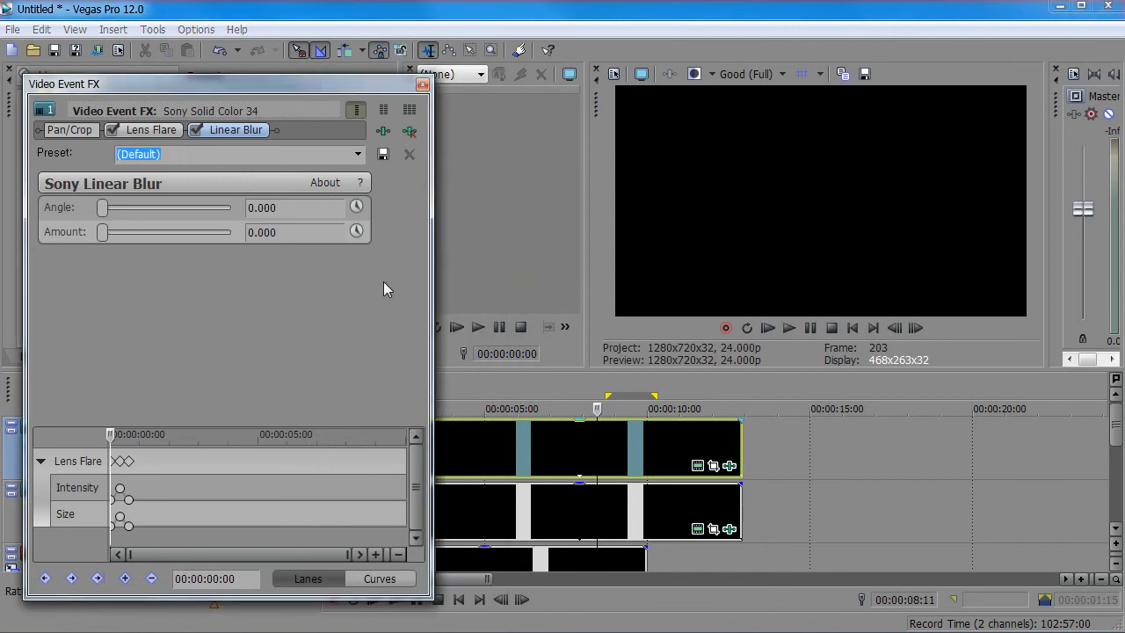
left_click(793, 465)
left_click_drag(790, 465, 426, 505)
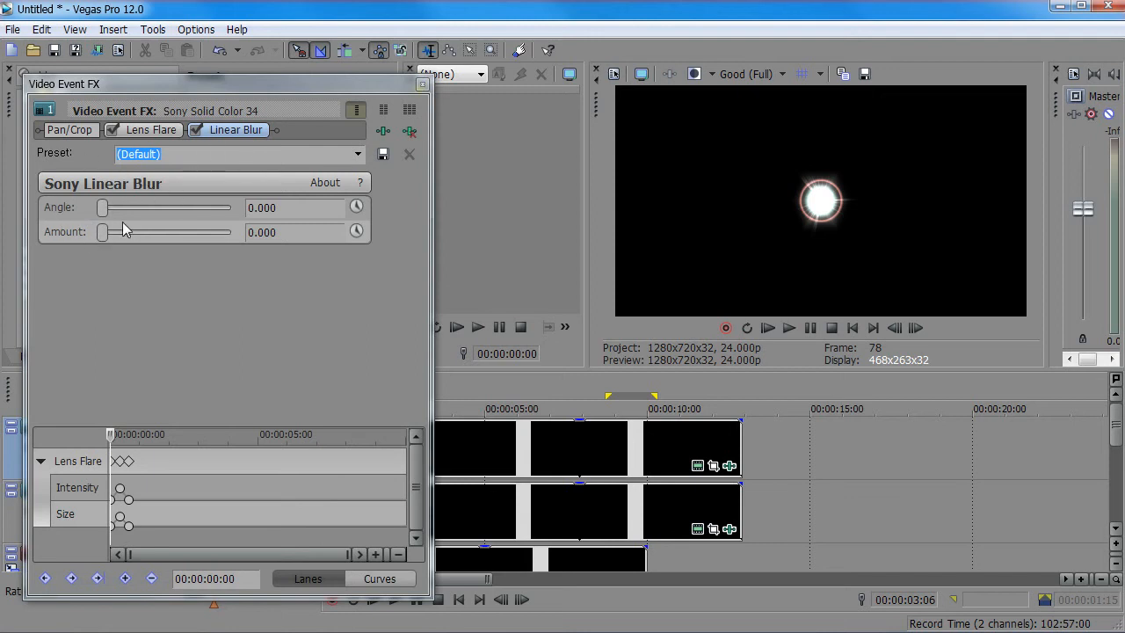
left_click_drag(106, 232, 180, 232)
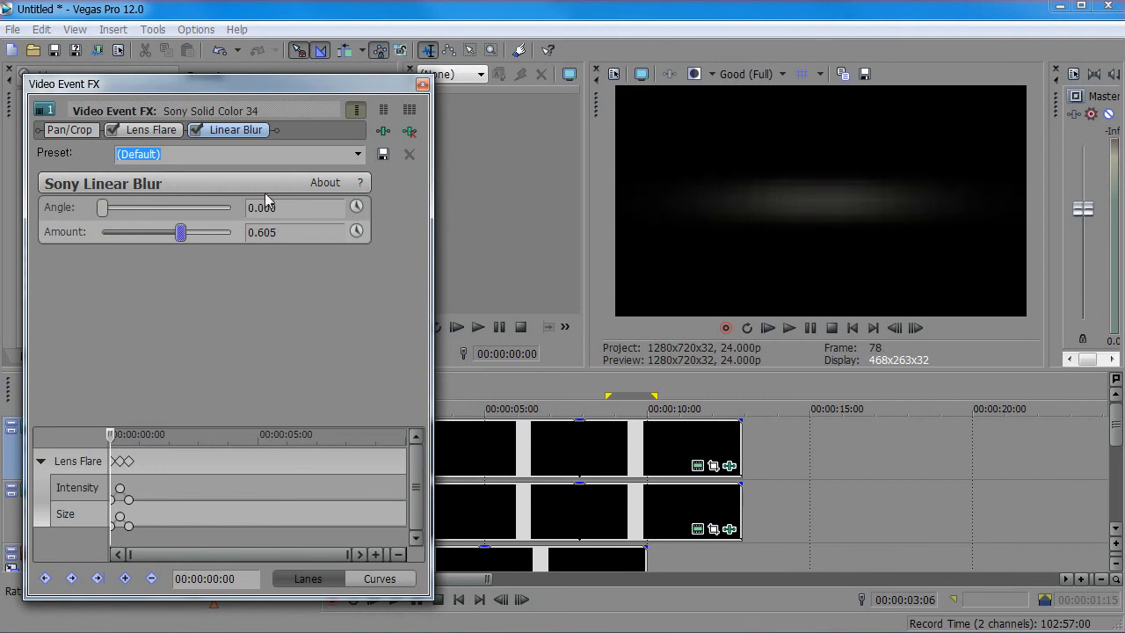
left_click_drag(190, 237, 165, 238)
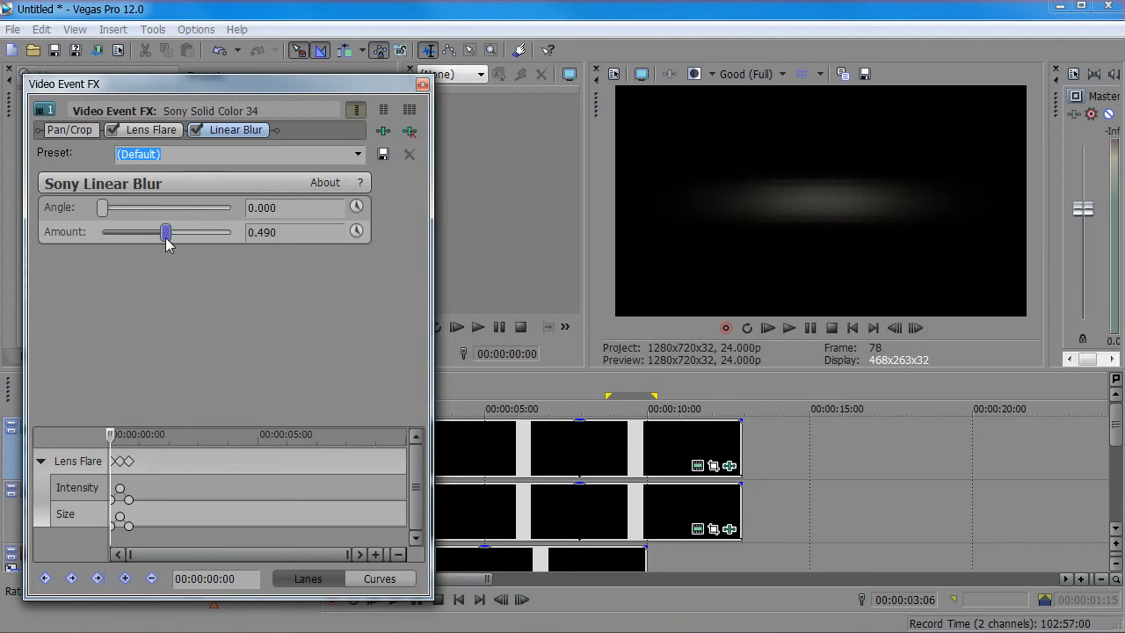
mouse_move(102, 208)
left_mouse_down()
mouse_move(154, 211)
mouse_move(75, 220)
left_mouse_up()
left_click(423, 85)
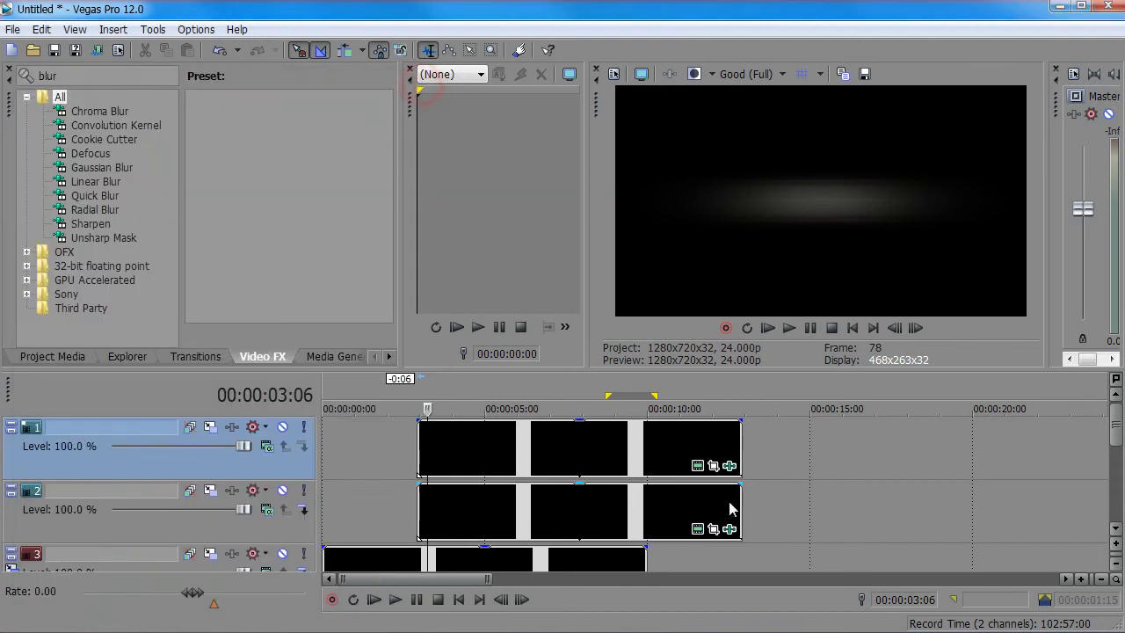
Step: Reopen the blurred event's effects and reduce its lens flare size to 0.118 at the 00:00:00:08 keyframe
left_click(728, 465)
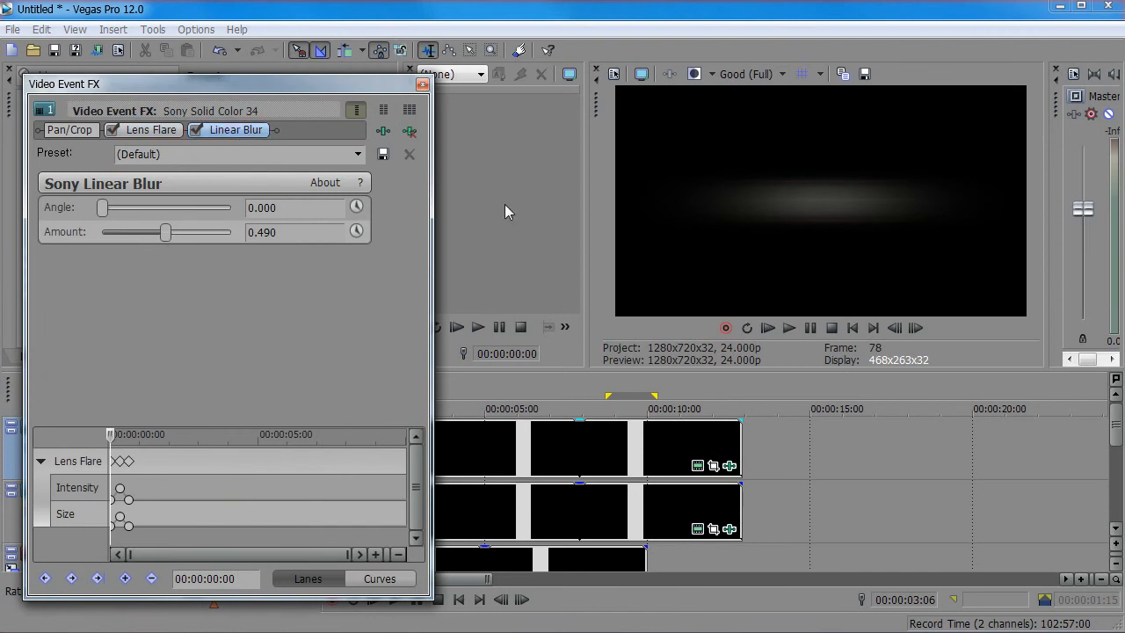
left_click(149, 130)
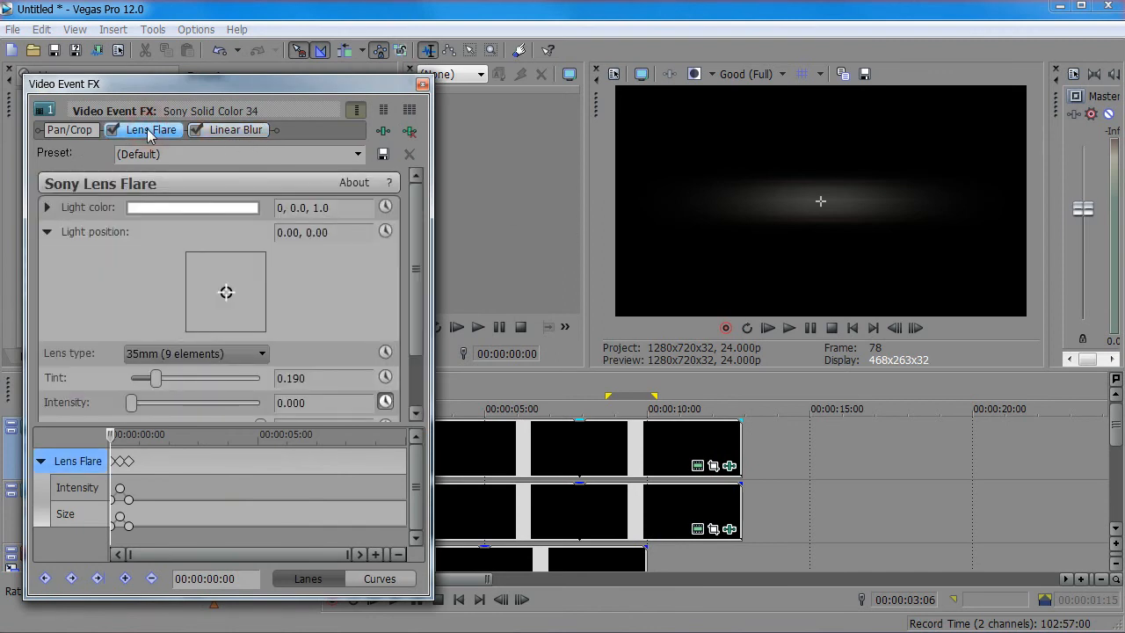
left_click_drag(417, 317, 417, 378)
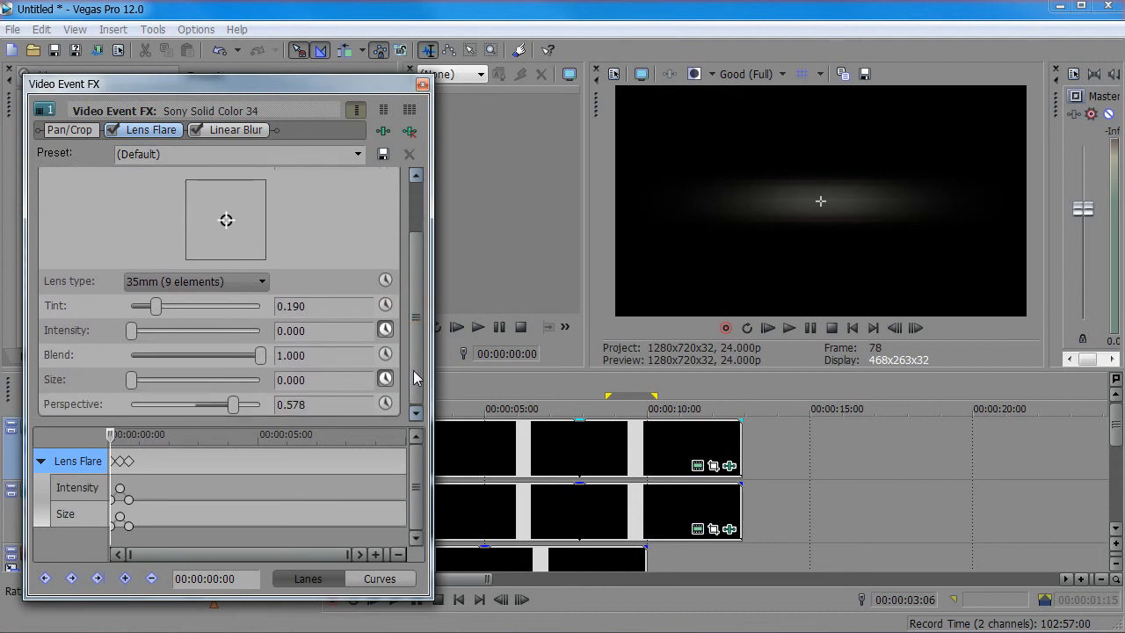
left_click(161, 503)
scroll(167, 505, "up", 2)
scroll(167, 505, "up", 1)
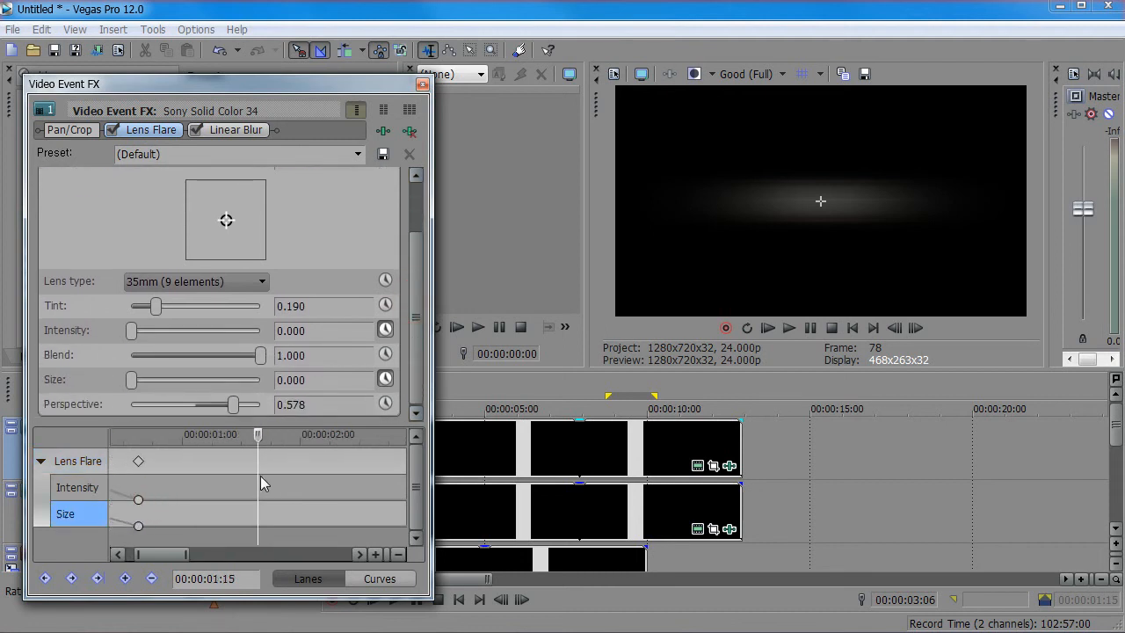
left_click_drag(258, 466, 149, 454)
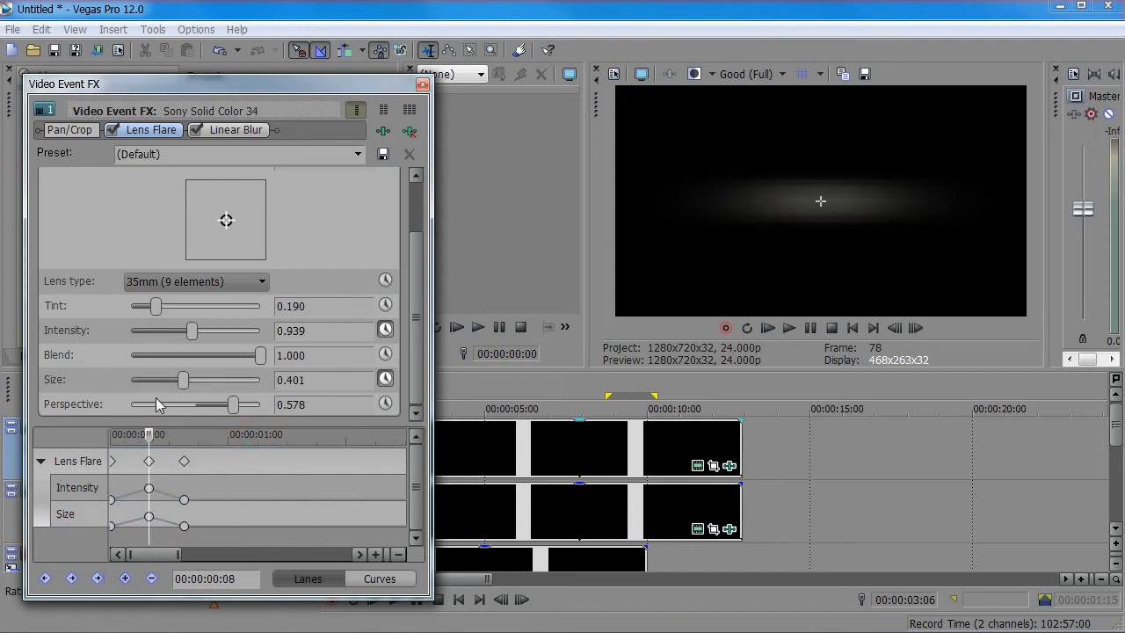
left_click_drag(183, 380, 160, 394)
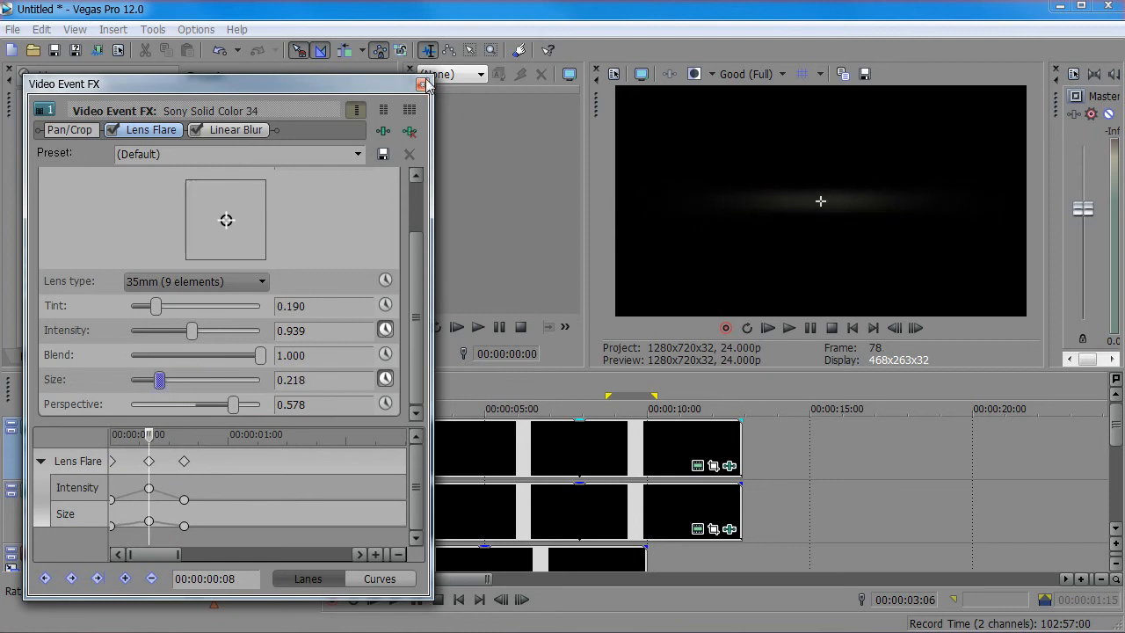
left_click_drag(149, 521, 161, 515)
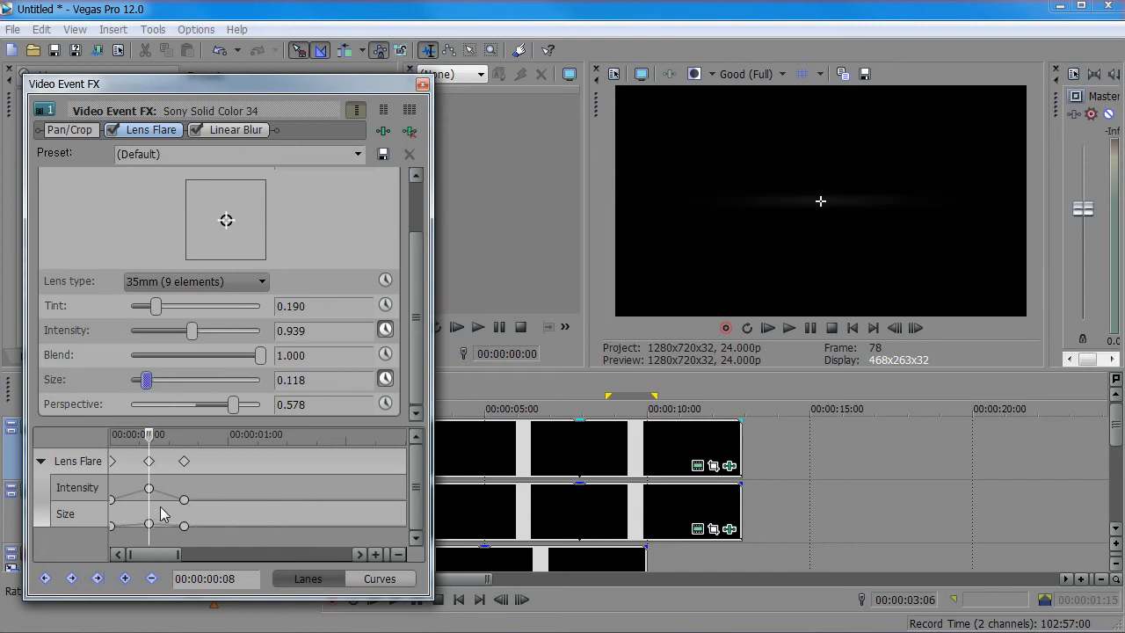
Step: Raise the blurred event's lens flare size to 0.224 at the current keyframe, close the effects window, and scrub the timeline to check the glow
left_click_drag(146, 379, 161, 387)
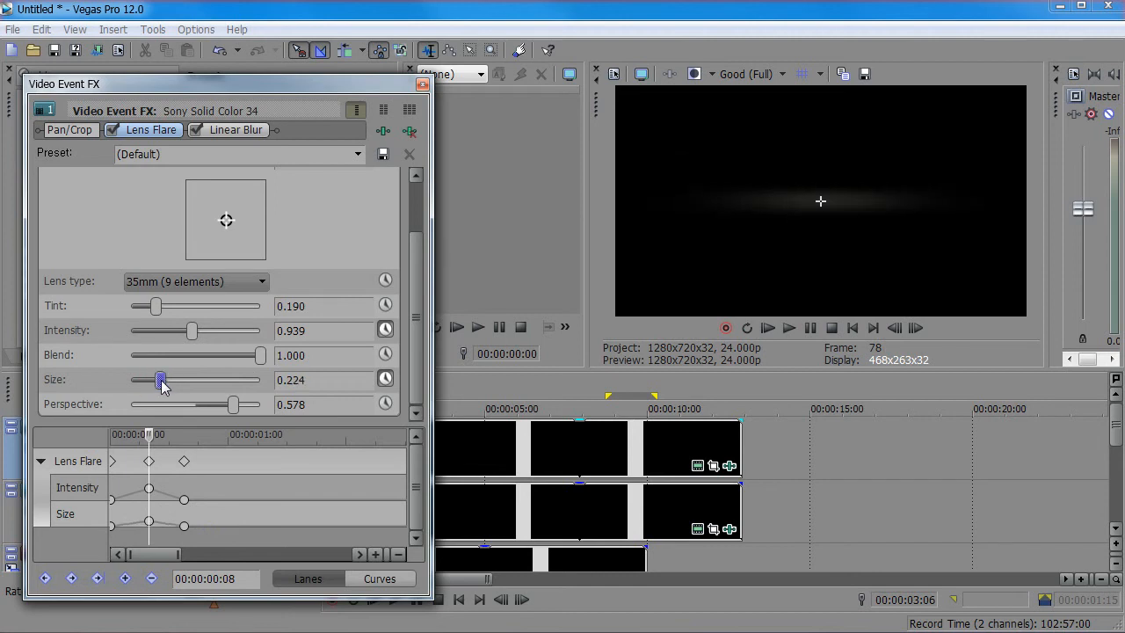
left_click(423, 83)
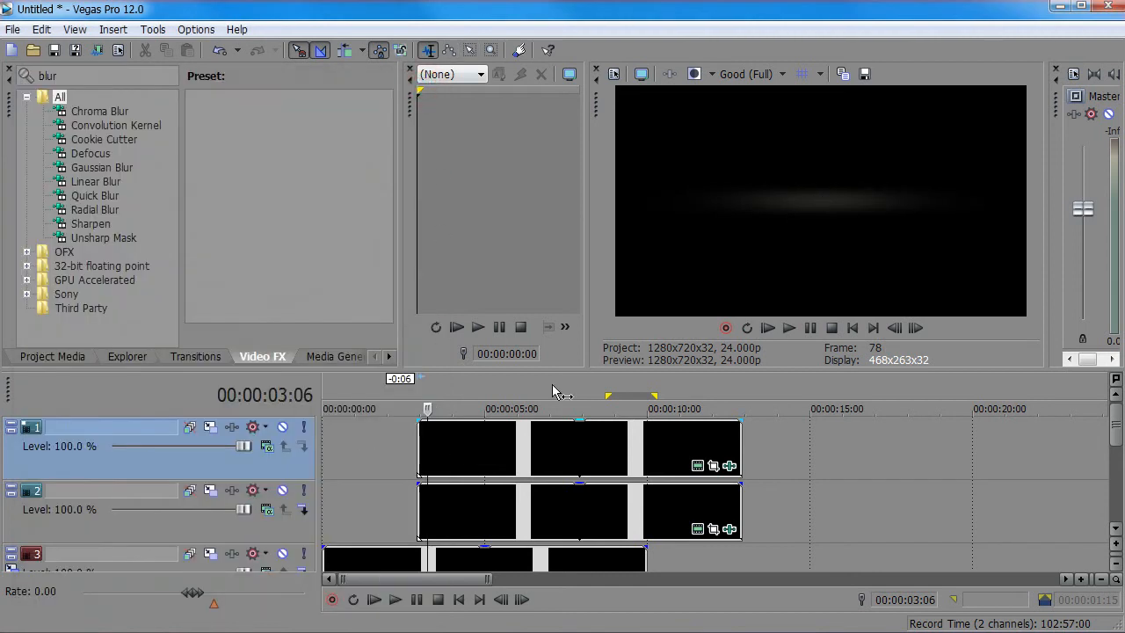
left_click(427, 454)
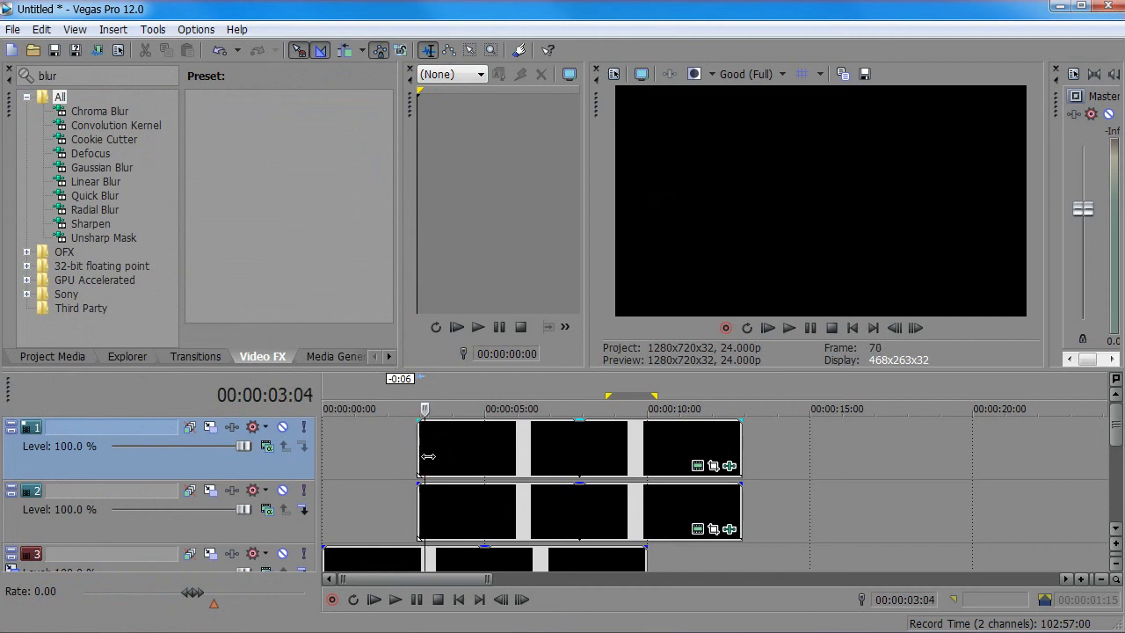
mouse_move(428, 456)
left_mouse_down()
mouse_move(463, 452)
mouse_move(409, 457)
mouse_move(441, 465)
mouse_move(391, 473)
mouse_move(424, 472)
left_mouse_up()
left_click(451, 447)
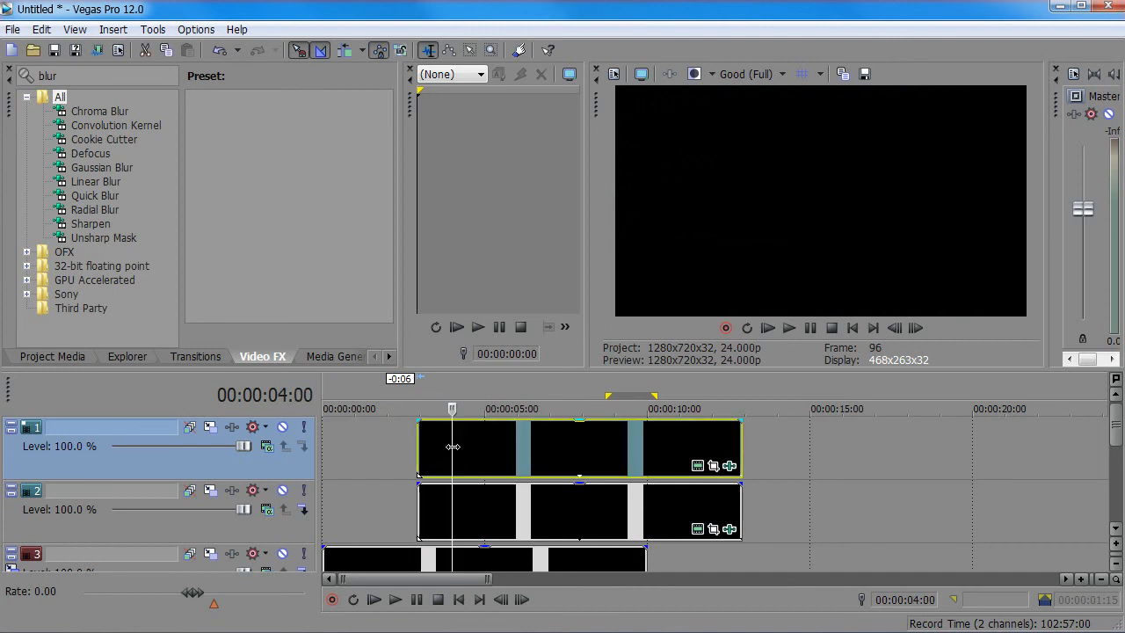
left_click(450, 447)
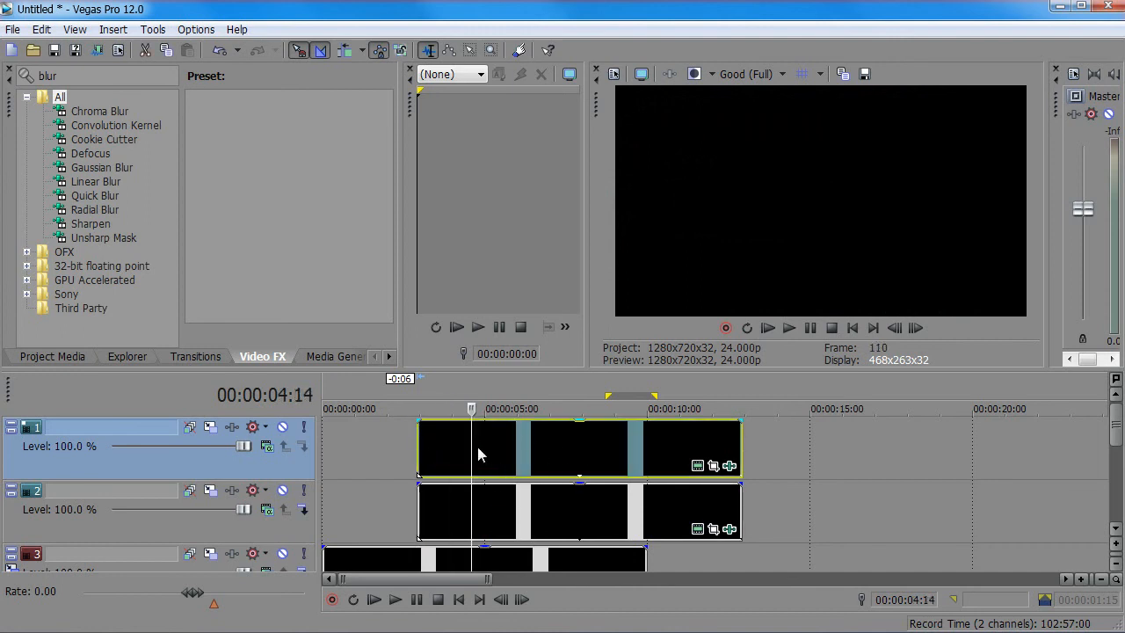
mouse_move(469, 451)
left_mouse_down()
mouse_move(402, 451)
mouse_move(452, 457)
left_mouse_up()
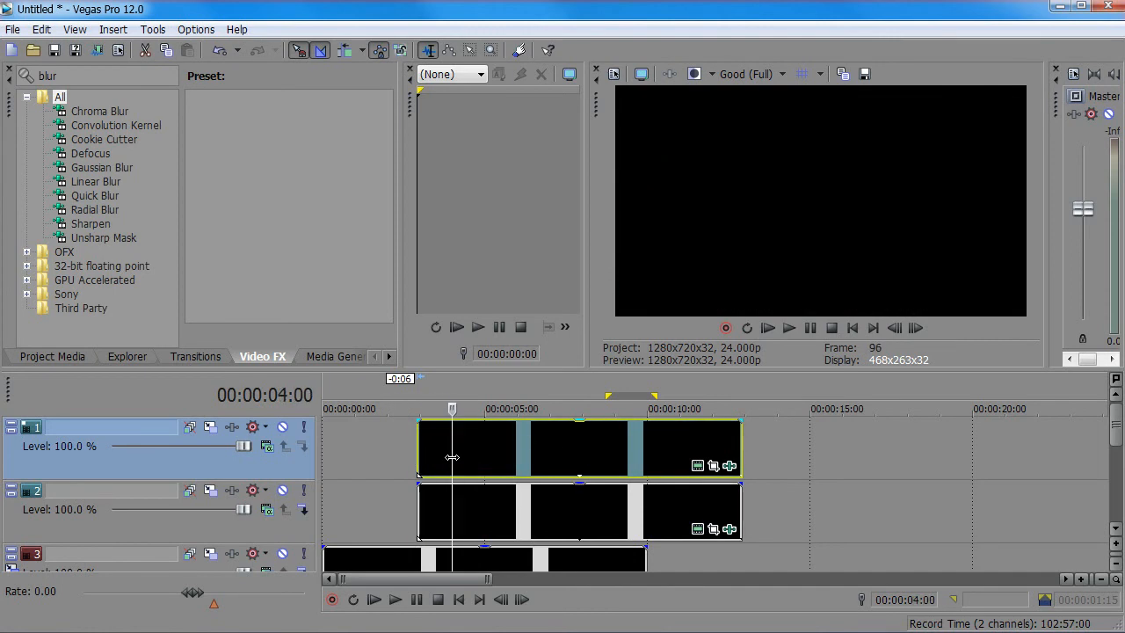
Step: Change the compositing mode of both lens flare tracks to the same blend mode, so the tracks beneath show through
left_click(78, 518)
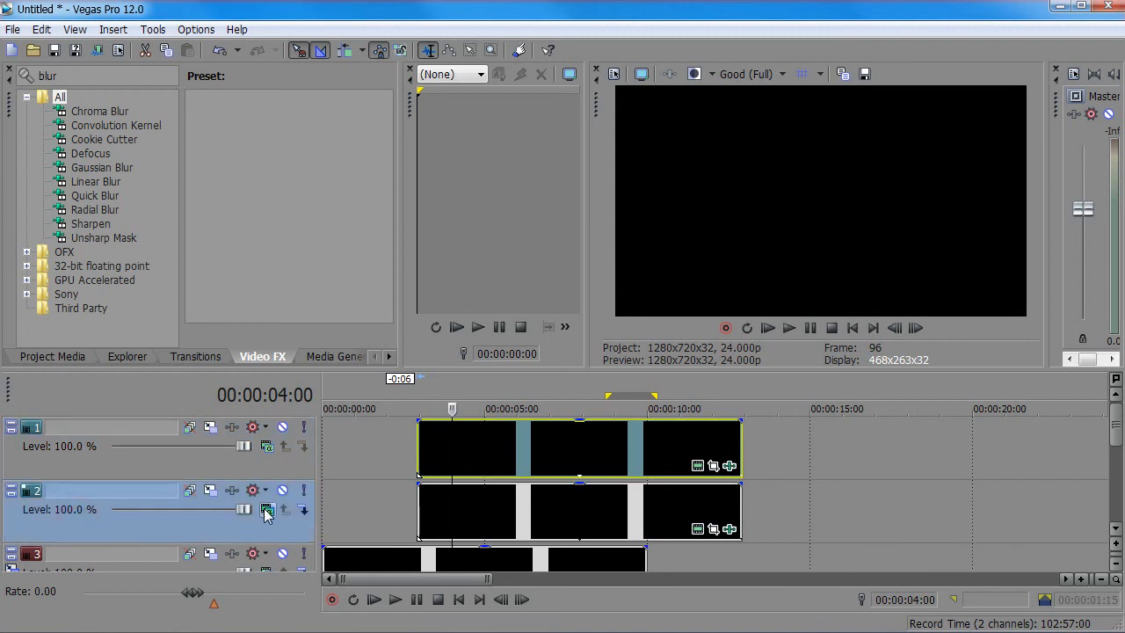
left_click(267, 515)
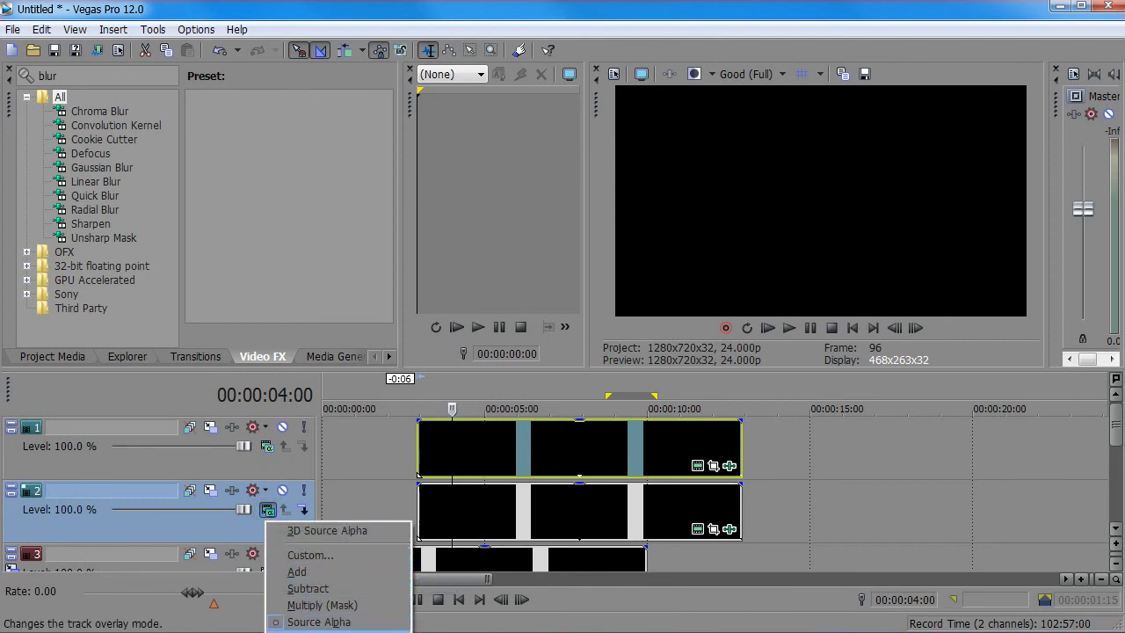
left_click(322, 605)
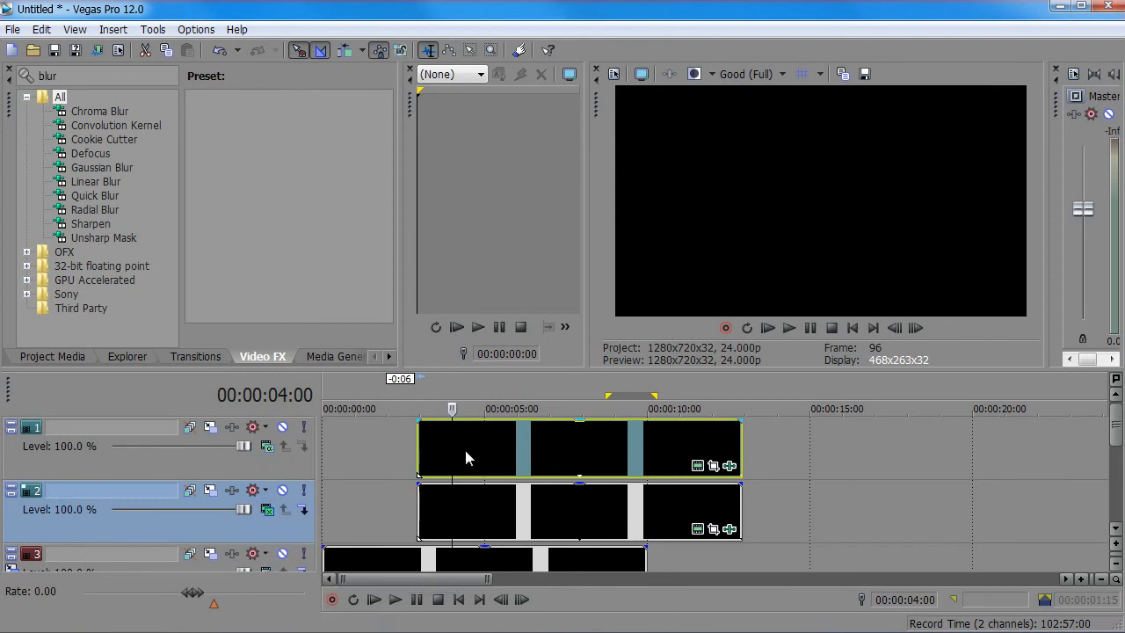
left_click(479, 450)
left_click(268, 445)
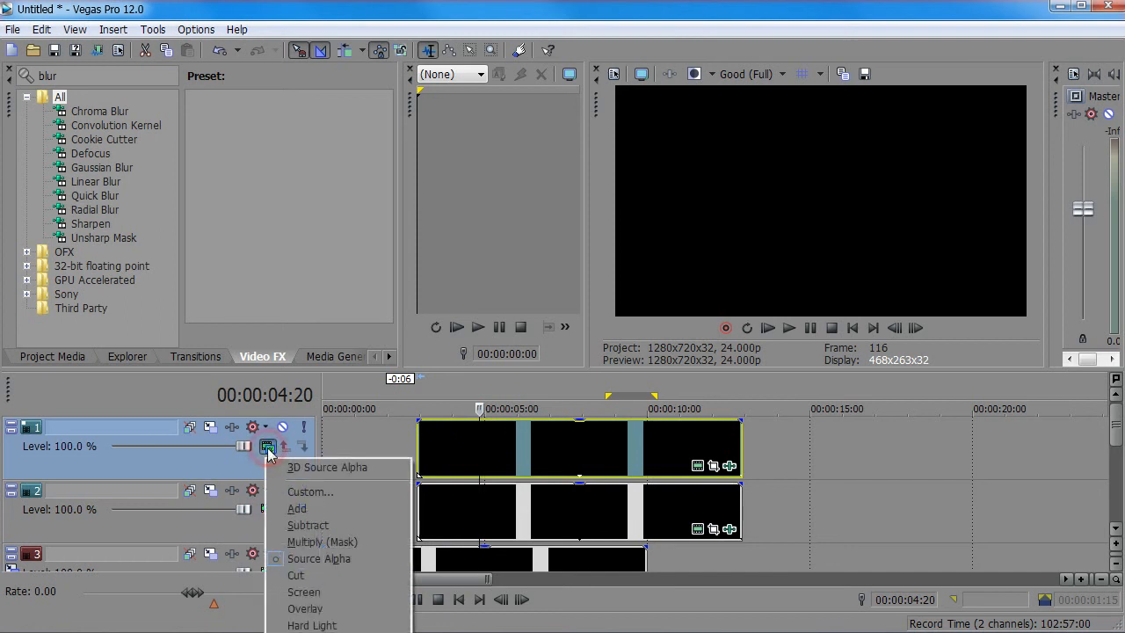
left_click(308, 608)
left_click(459, 448)
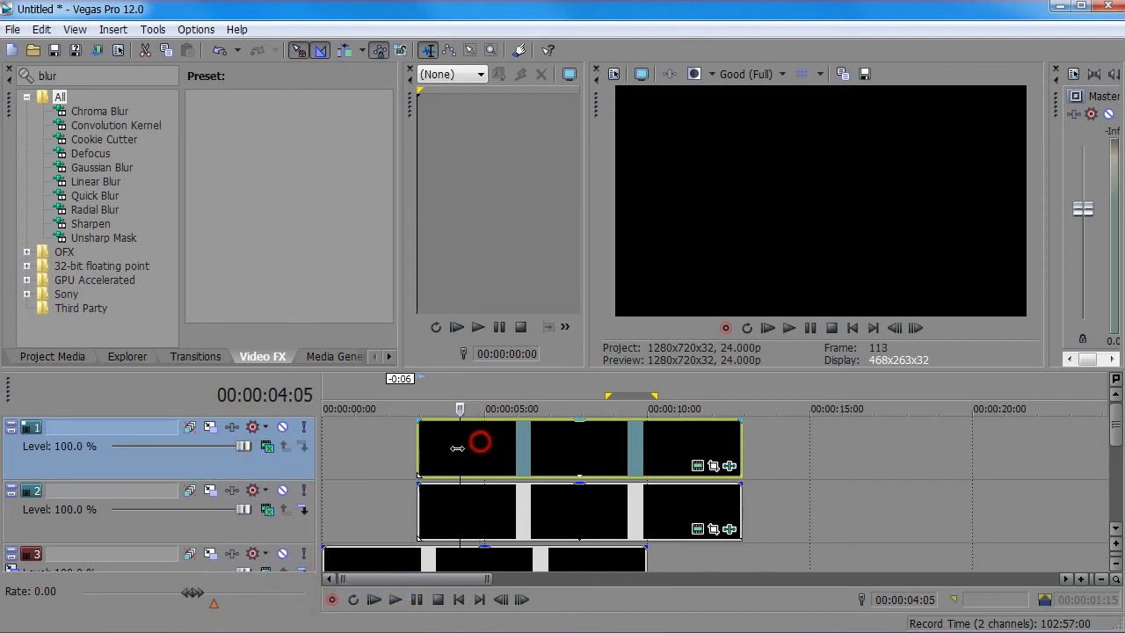
left_click_drag(457, 449, 433, 458)
key("ctrl+z")
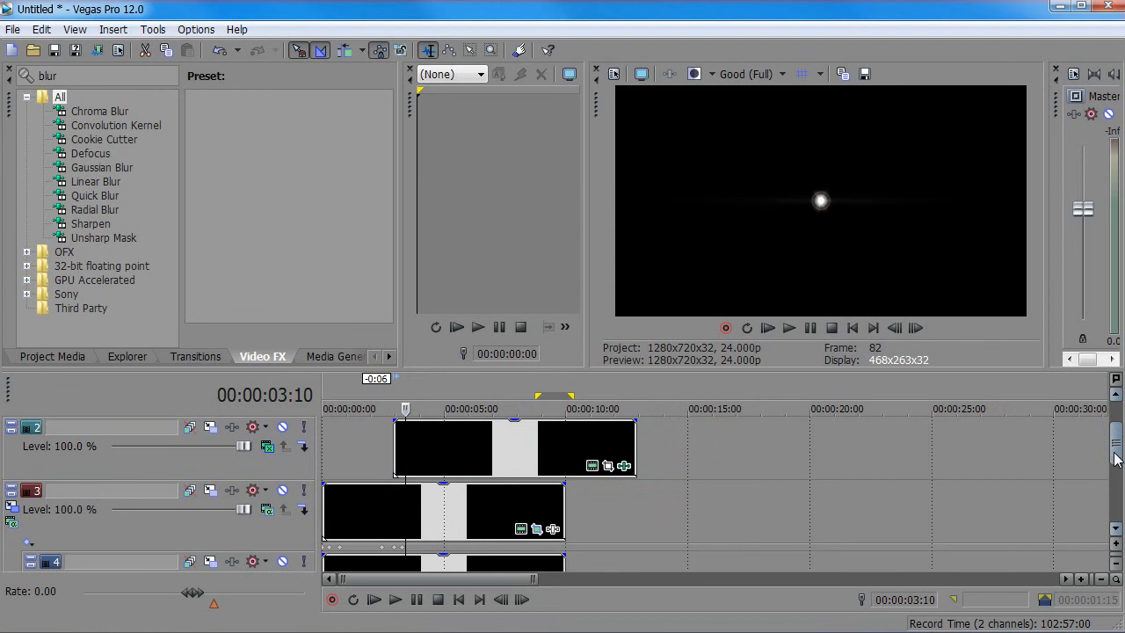
Step: Select both lens flare events on tracks 1 and 2 and move them together about 5 frames later
scroll(1114, 457, "up", 2)
left_click(1116, 563)
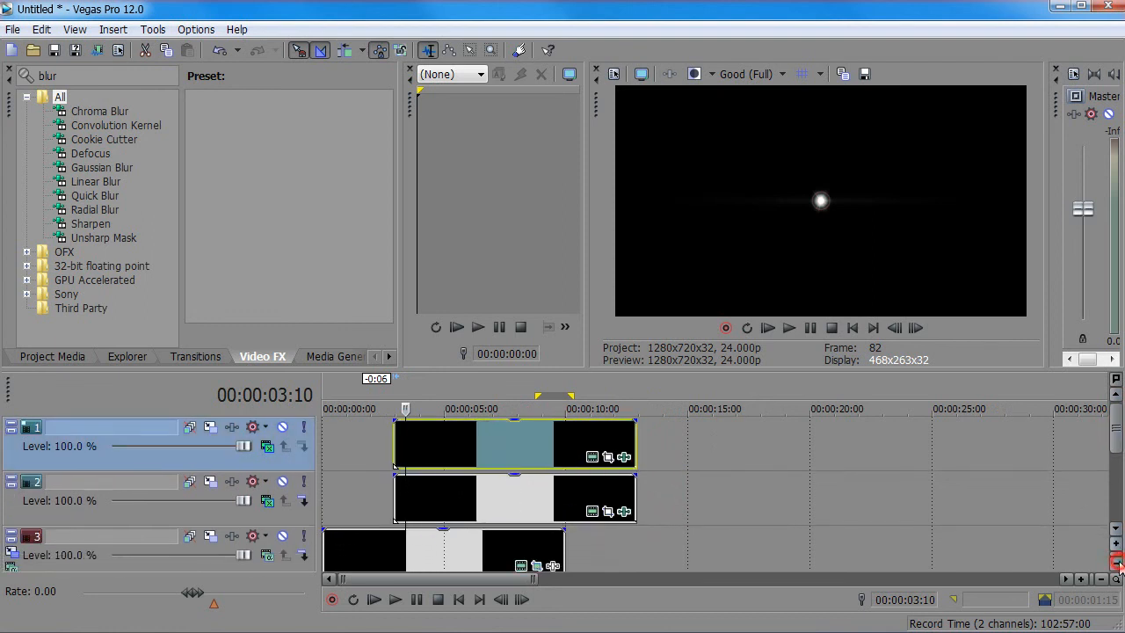
left_click(1117, 563)
left_click(1117, 562)
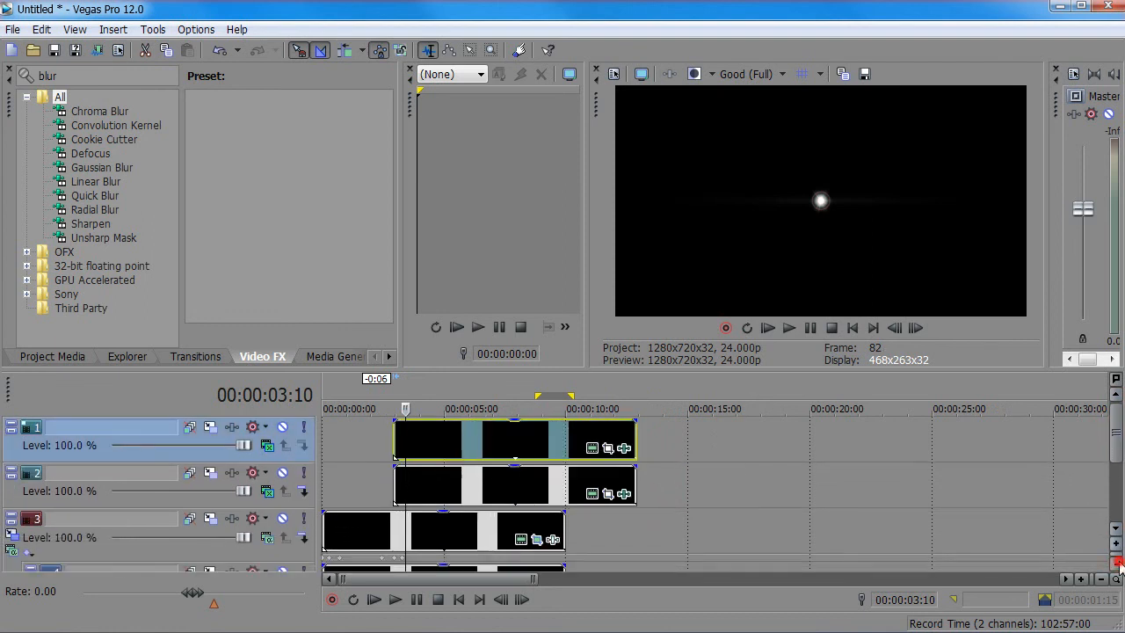
left_click(401, 437)
left_click(395, 437)
left_click(400, 437)
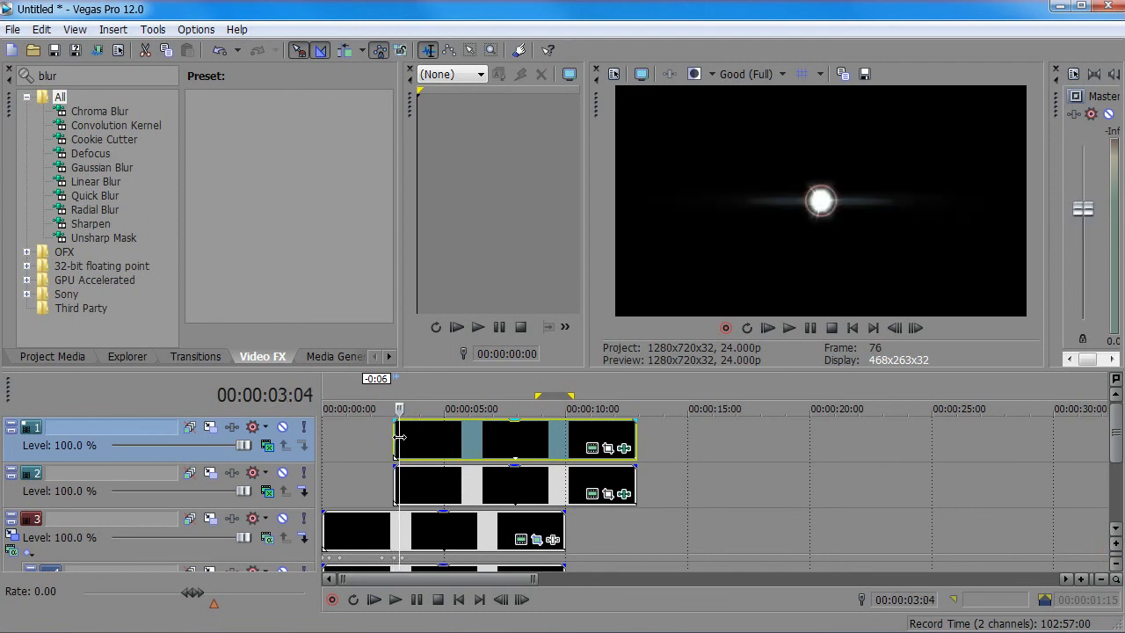
left_click(423, 482, "ctrl")
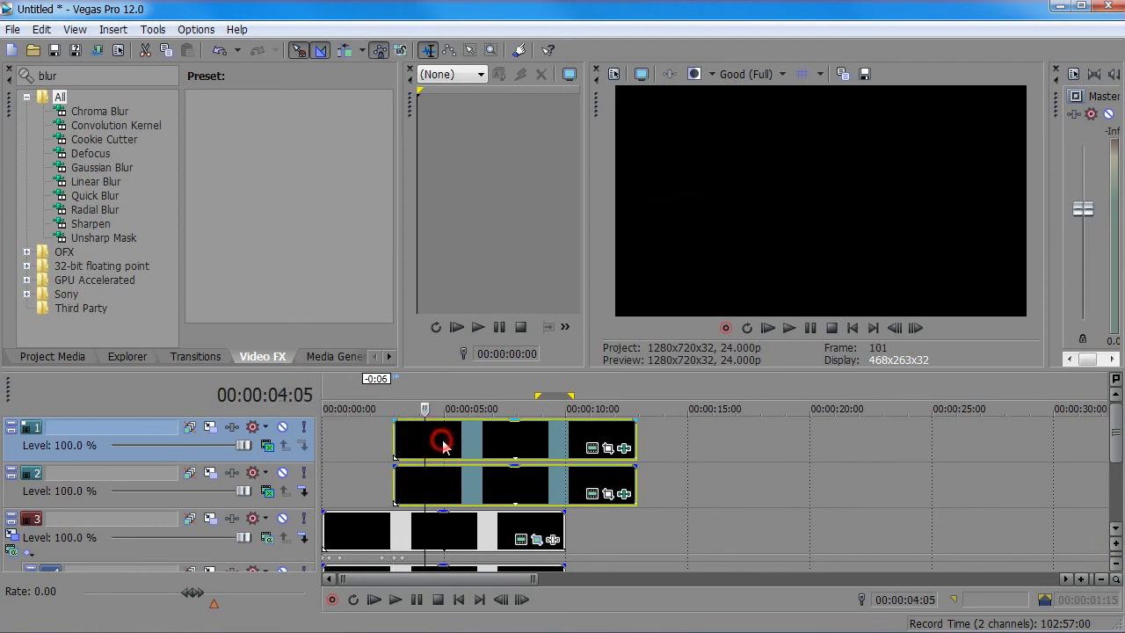
left_click_drag(443, 440, 382, 439)
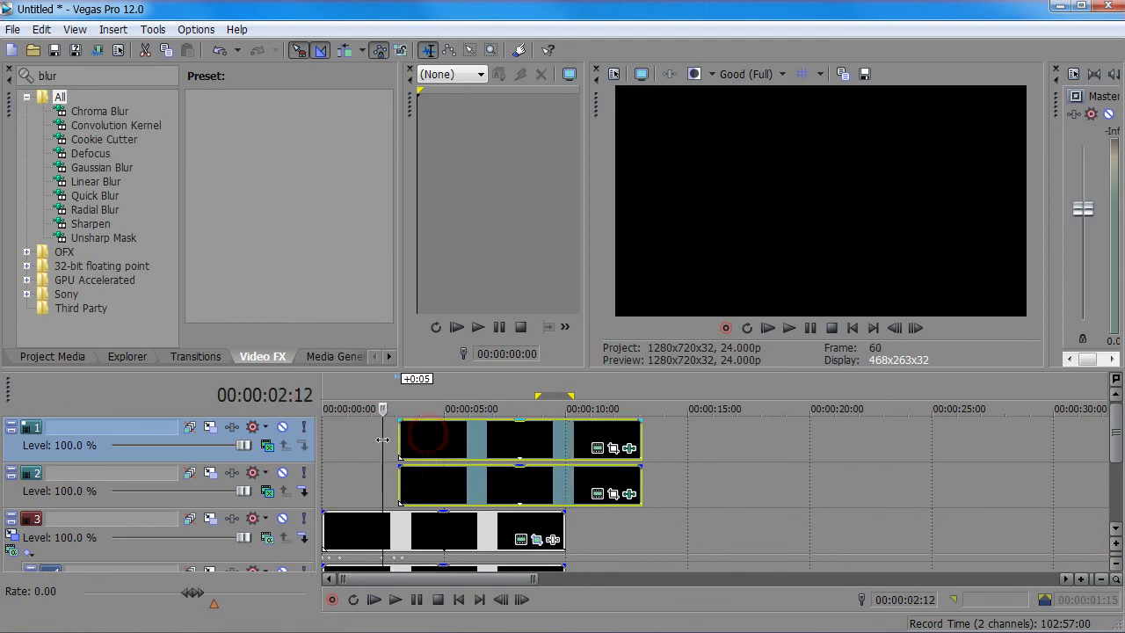
Step: Play back the turn-off with the shifted flares and step to frame 00:00:03:12 to examine the flare and glow
key("space")
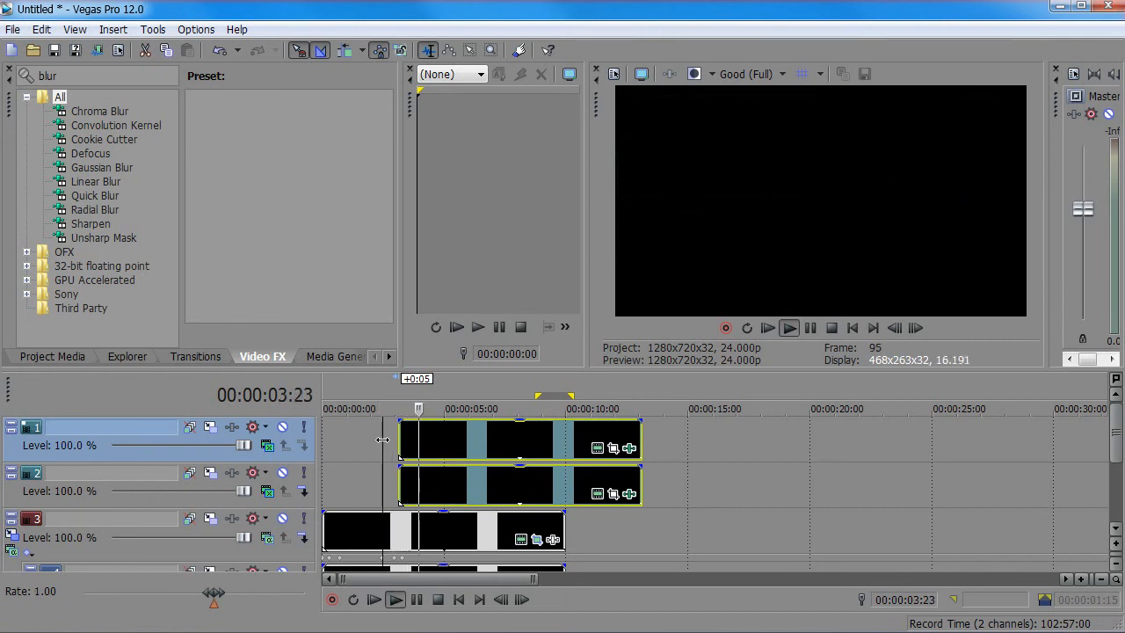
key("space")
left_click(435, 446)
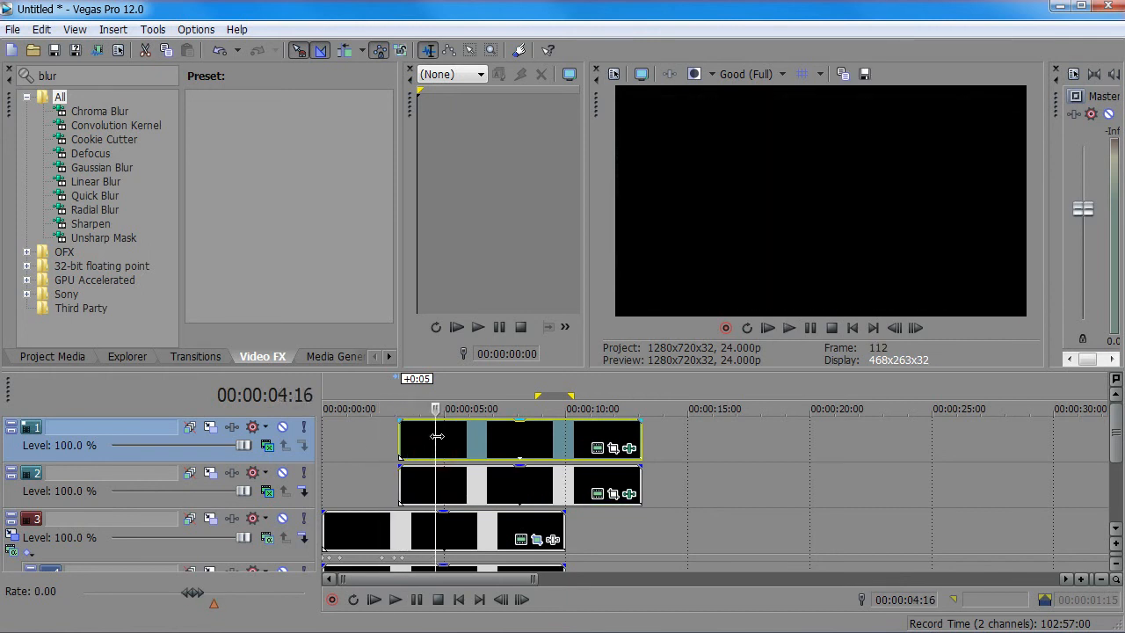
left_click(711, 444)
left_click(477, 439)
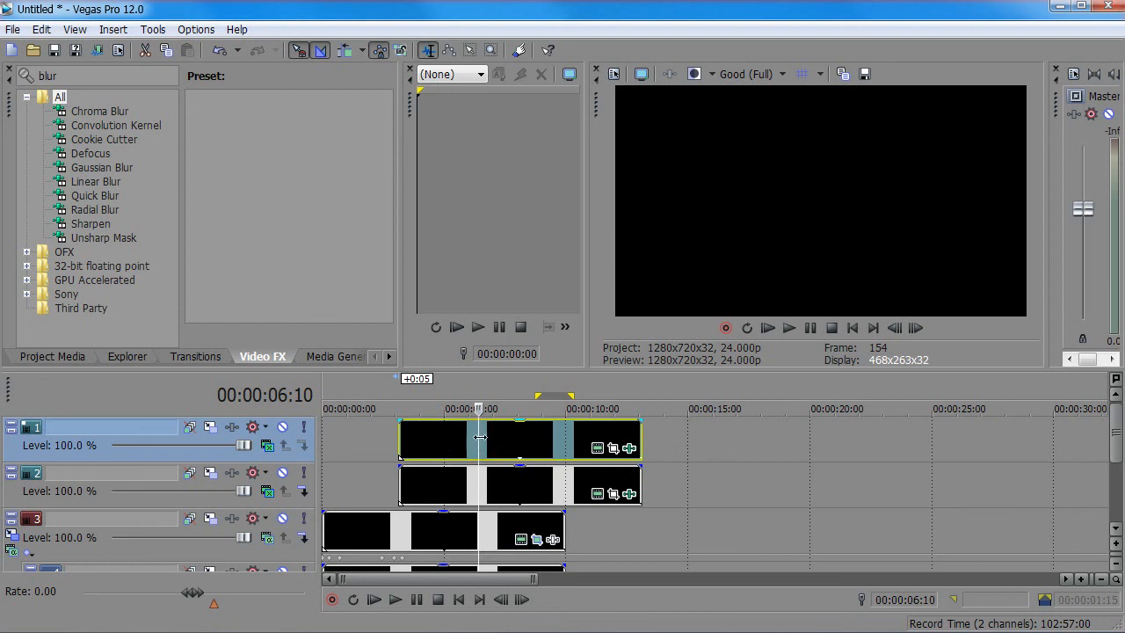
left_click(438, 443)
left_click(414, 451)
key("Left")
key("Left")
key("Left")
key("Left")
key("Left")
key("Left")
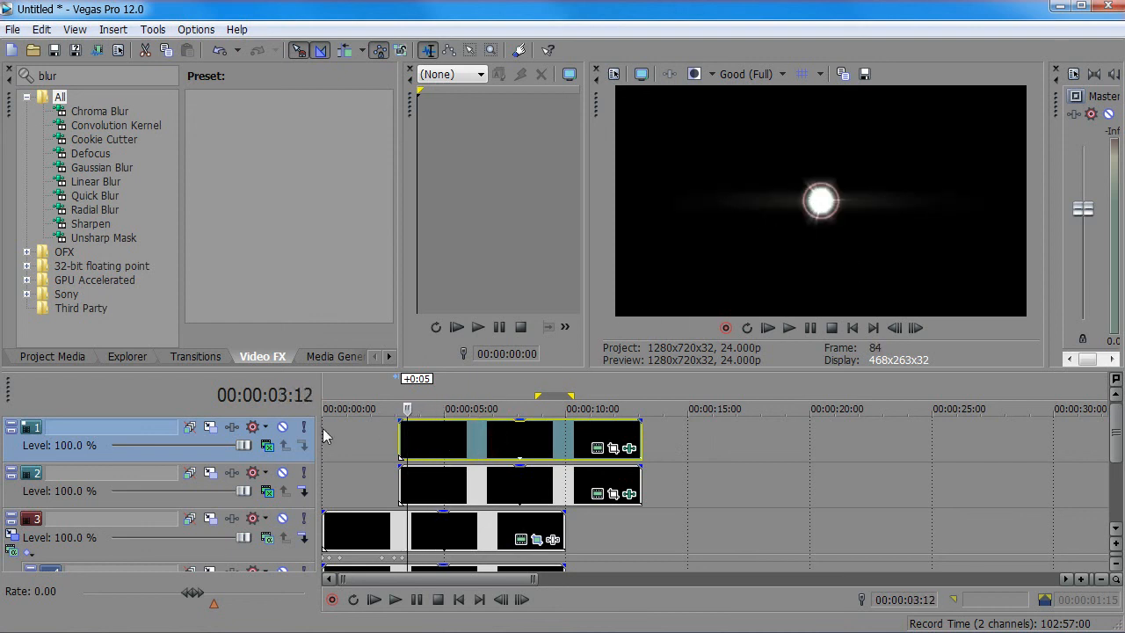
Step: Duplicate the blurred lens flare track twice to strengthen the glow
right_click(88, 450)
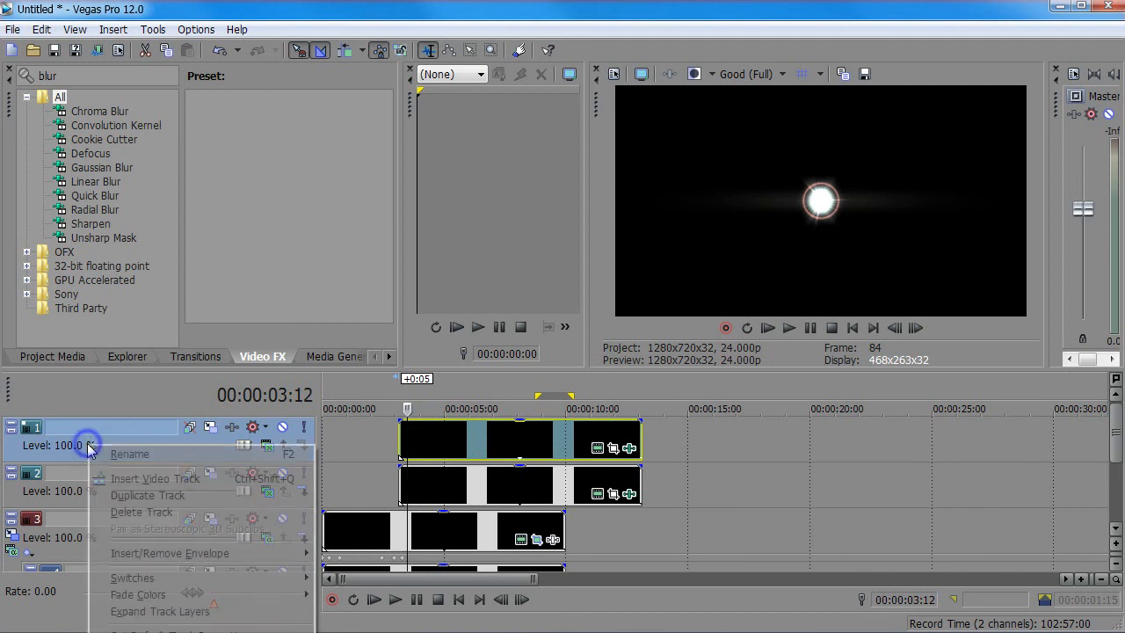
left_click(136, 493)
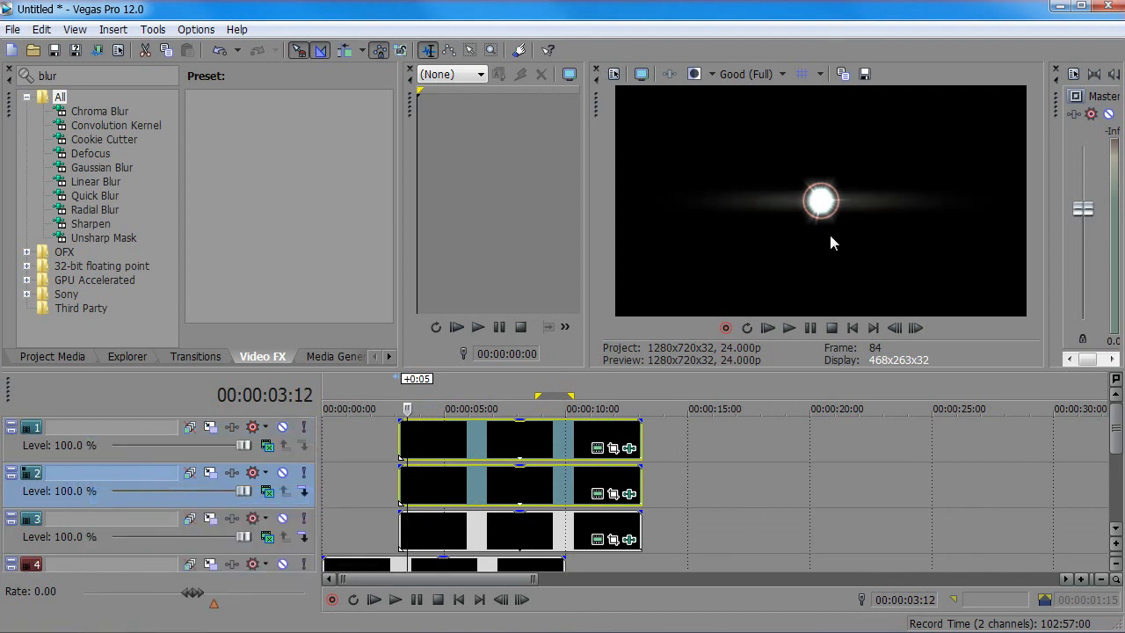
left_click(78, 451)
right_click(86, 445)
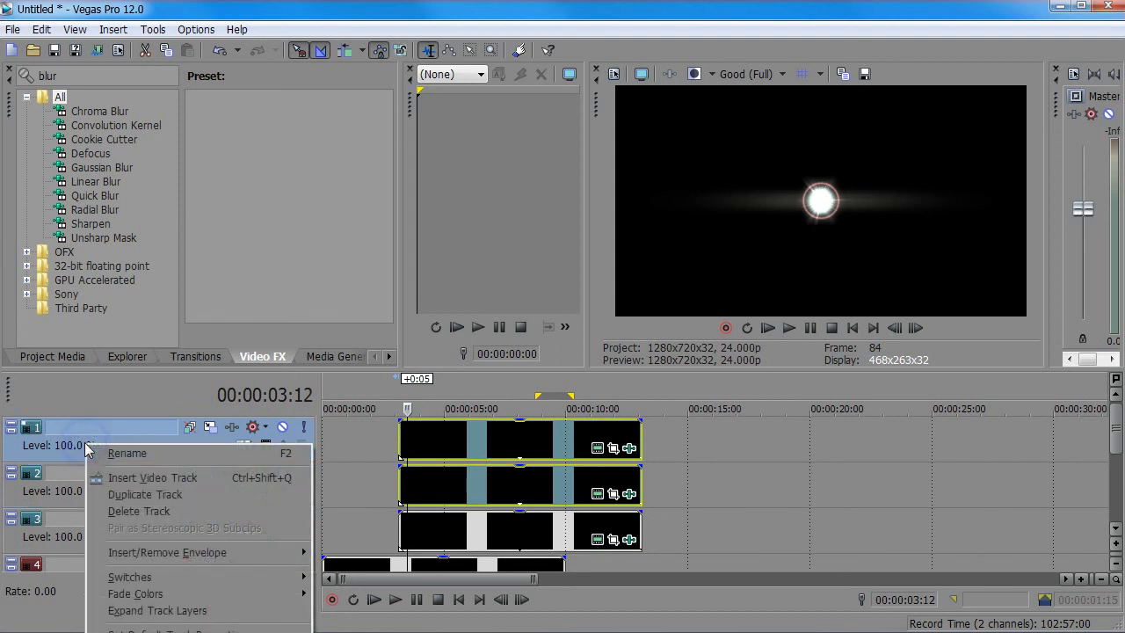
left_click(152, 501)
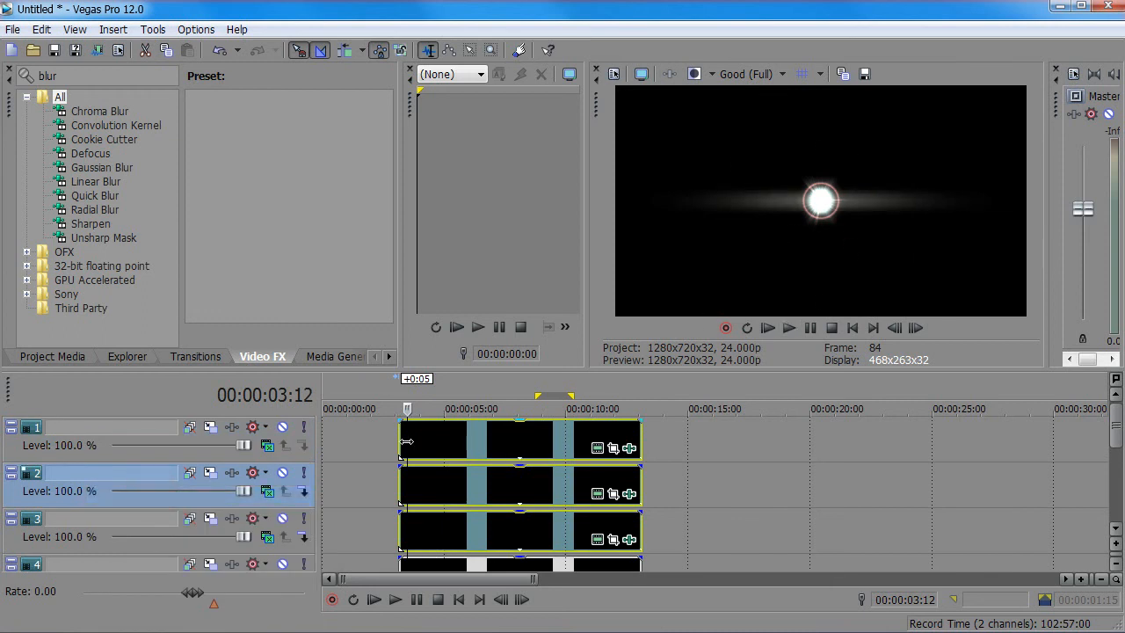
Step: Play the project from the start to review the static and the turn-off flare
key("ctrl+Home")
key("space")
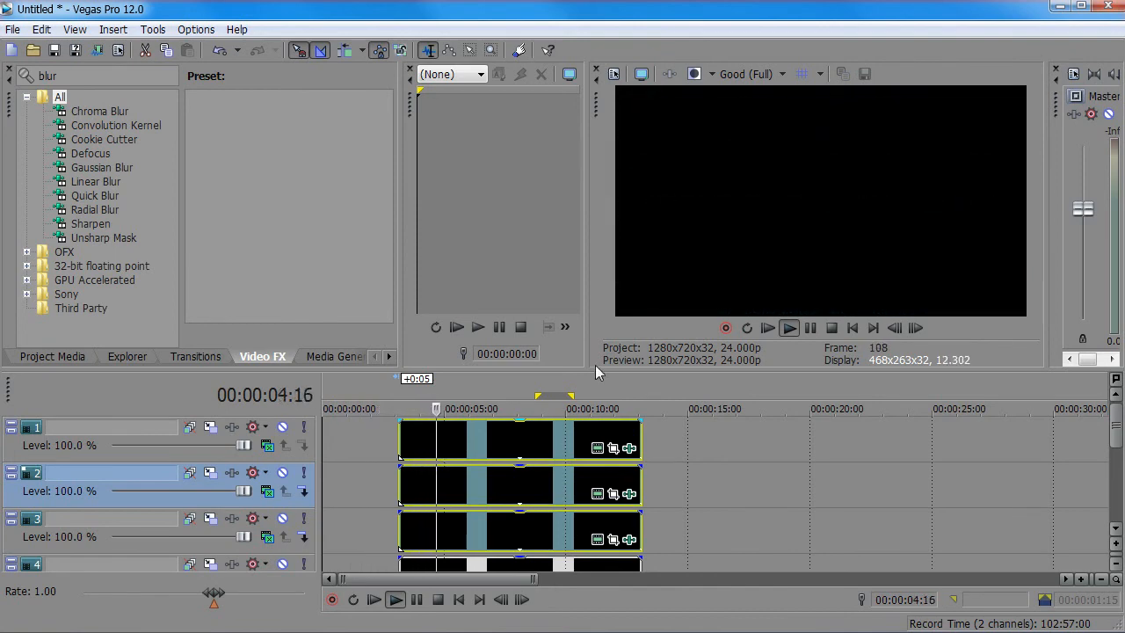
key("space")
key("space")
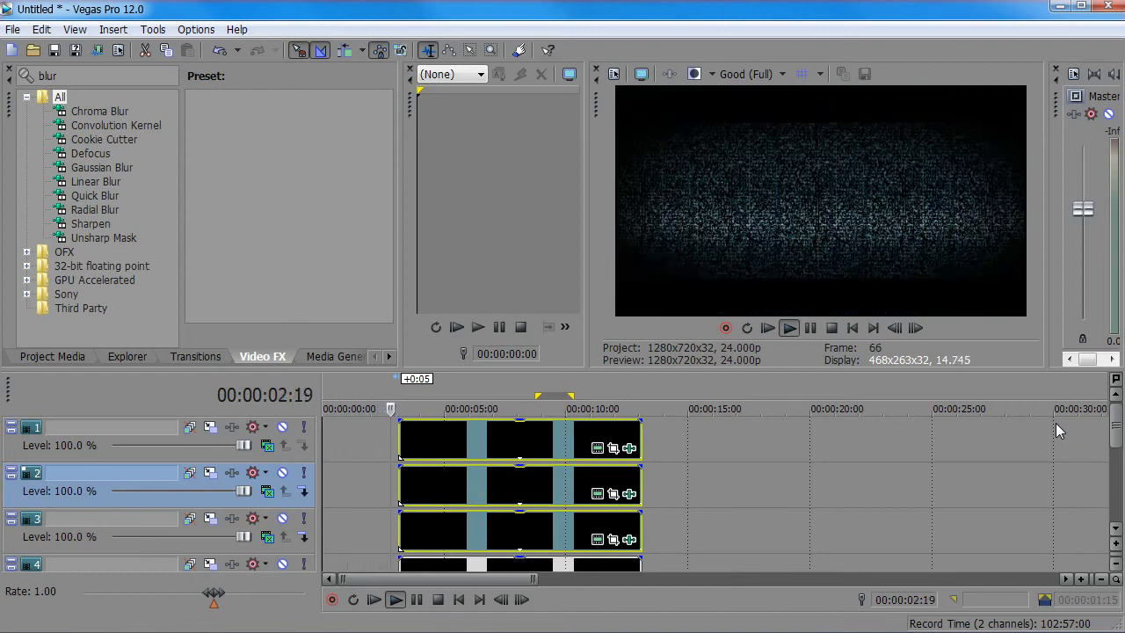
key("space")
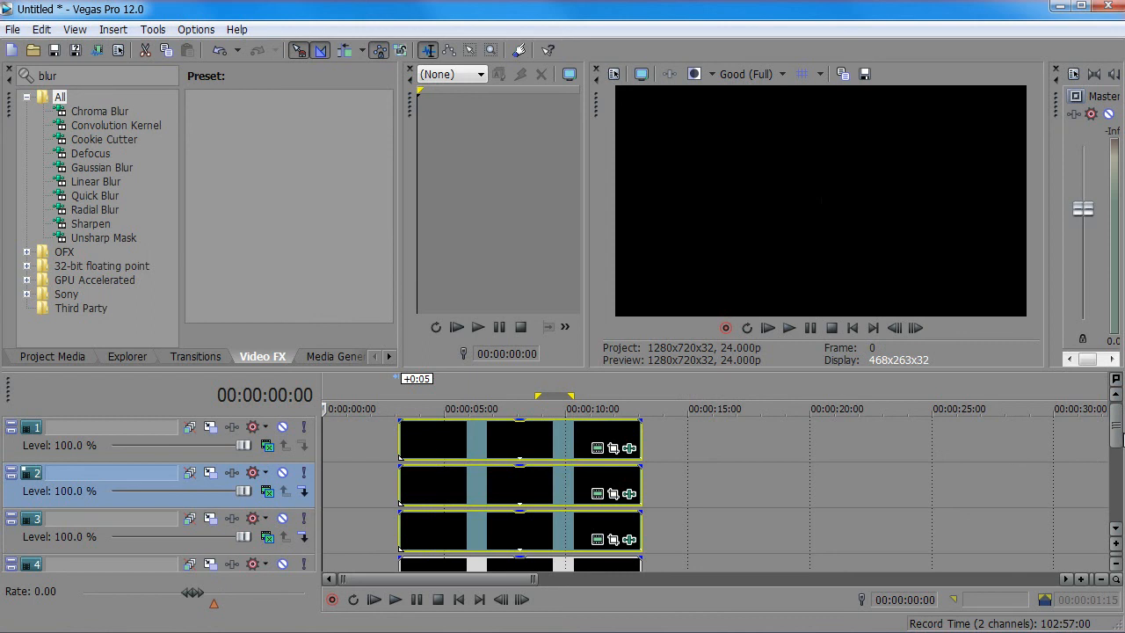
Step: Select the event on track 5 and search the video effects for "tv"
left_click_drag(1119, 432, 1116, 482)
left_click(375, 489)
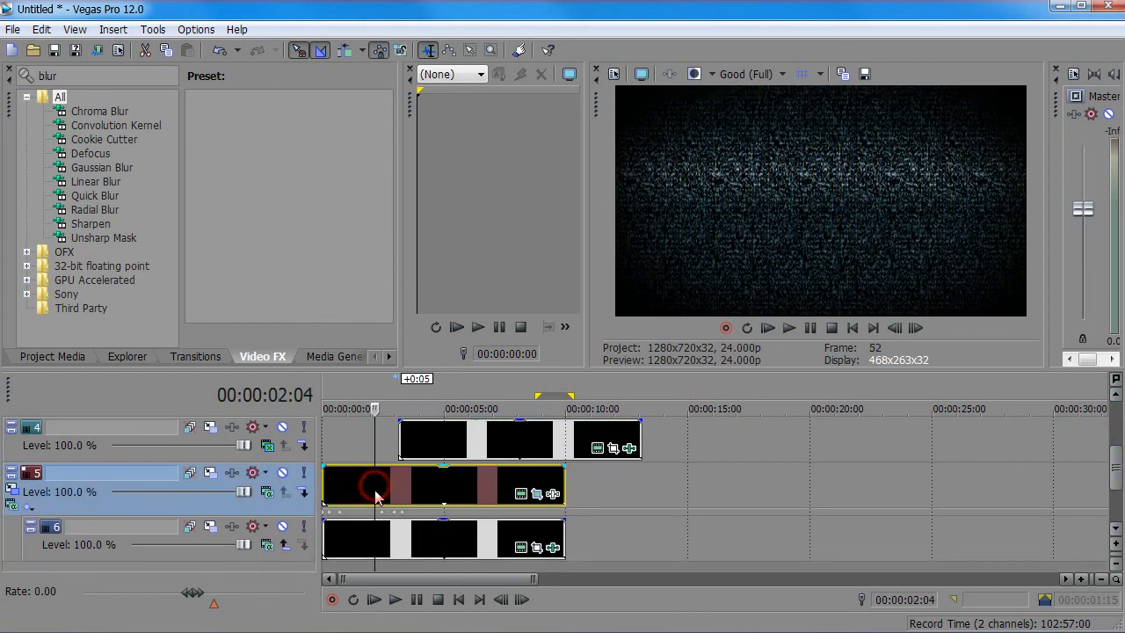
left_click(368, 444)
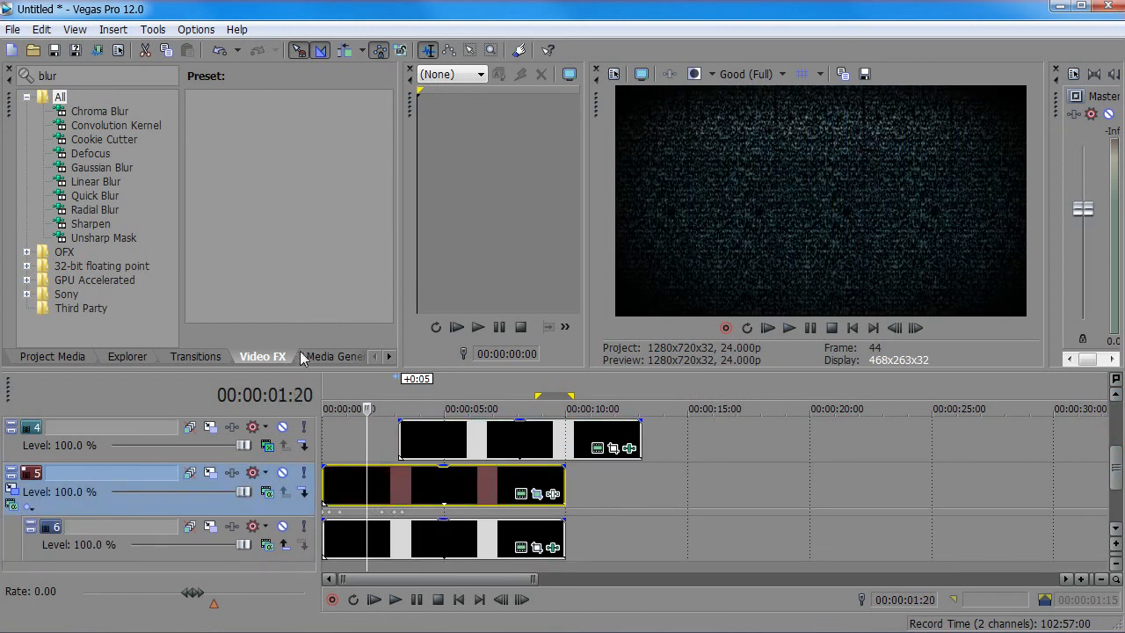
left_click(69, 76)
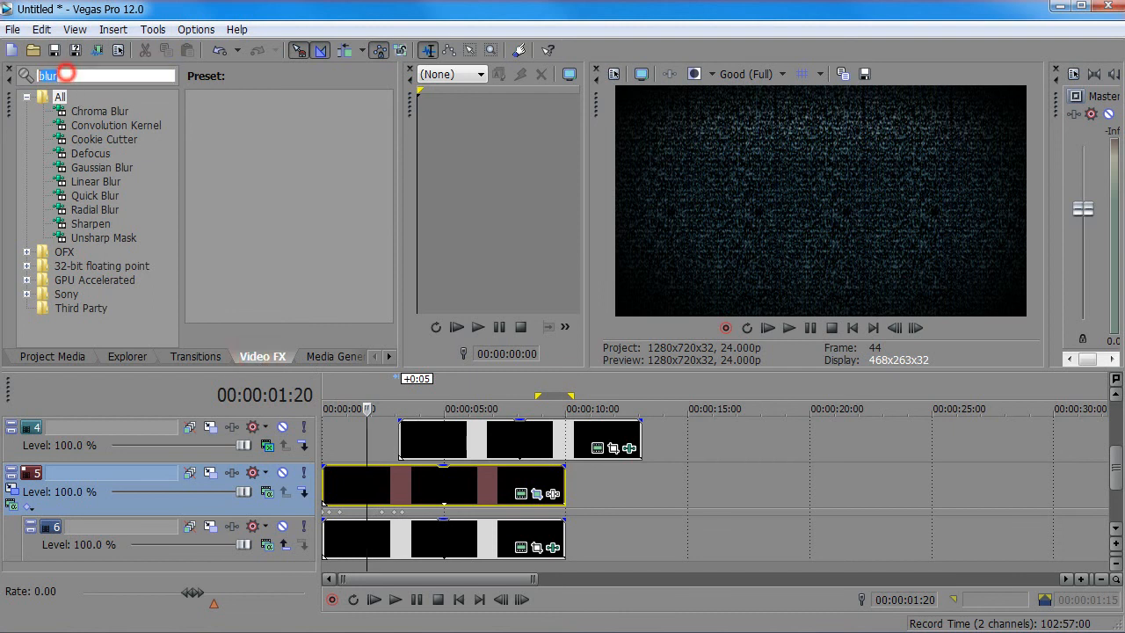
key("BackSpace")
key("BackSpace")
key("BackSpace")
key("BackSpace")
type("tv")
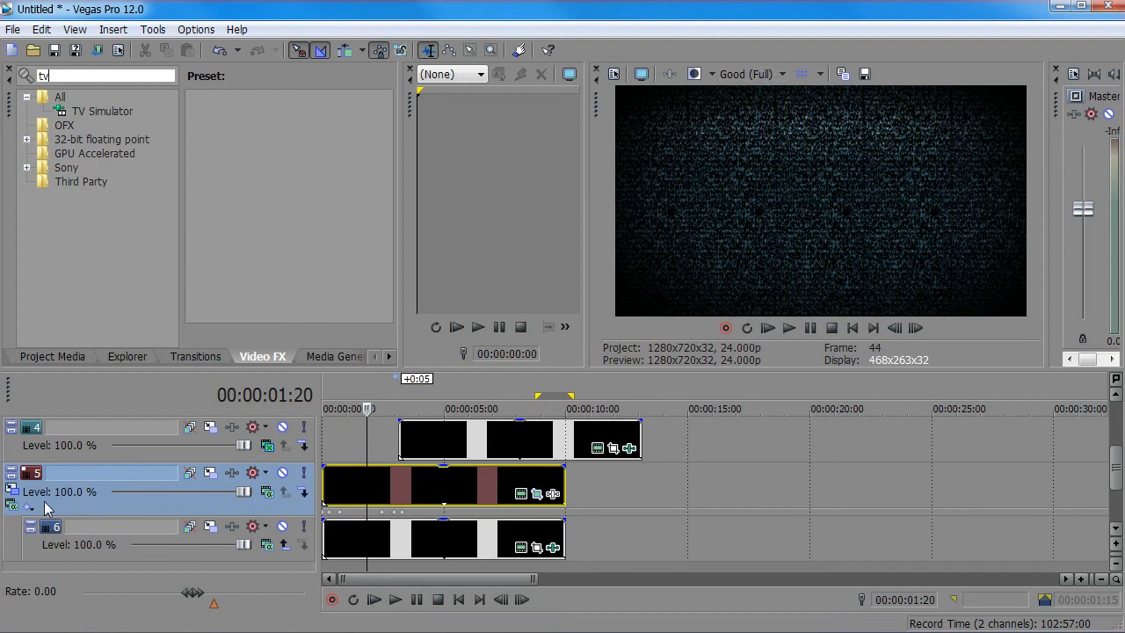
Step: Scrub through the static's turn-on around 00:00:00:12 and its turn-off around 00:00:02:20 to review both transitions
left_click(344, 446)
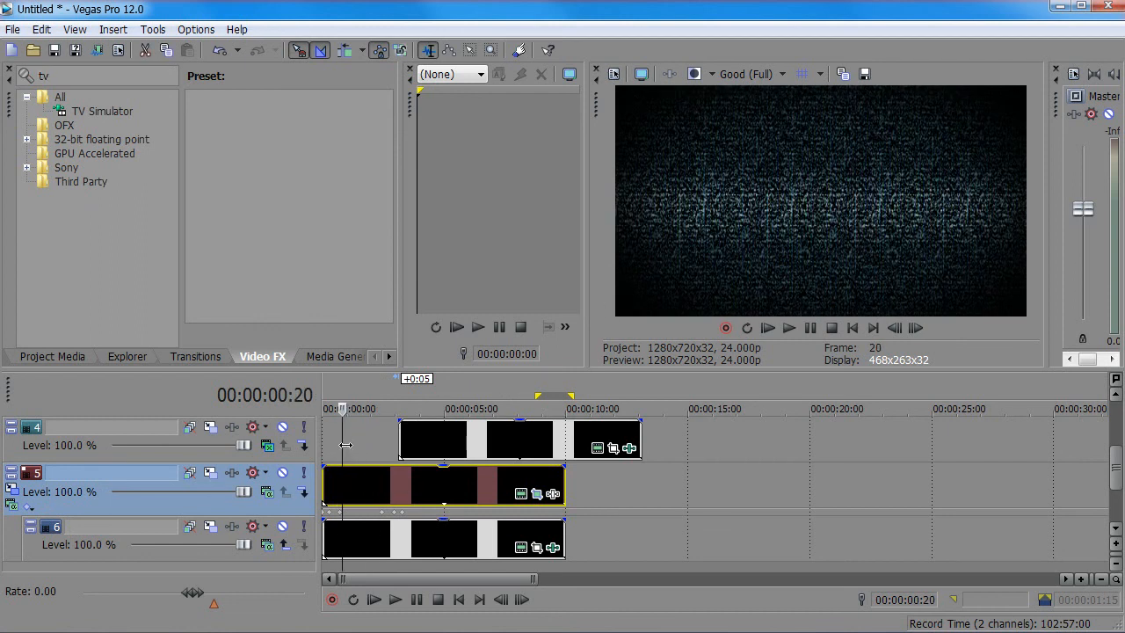
mouse_move(345, 446)
left_mouse_down()
mouse_move(325, 451)
mouse_move(334, 451)
left_mouse_up()
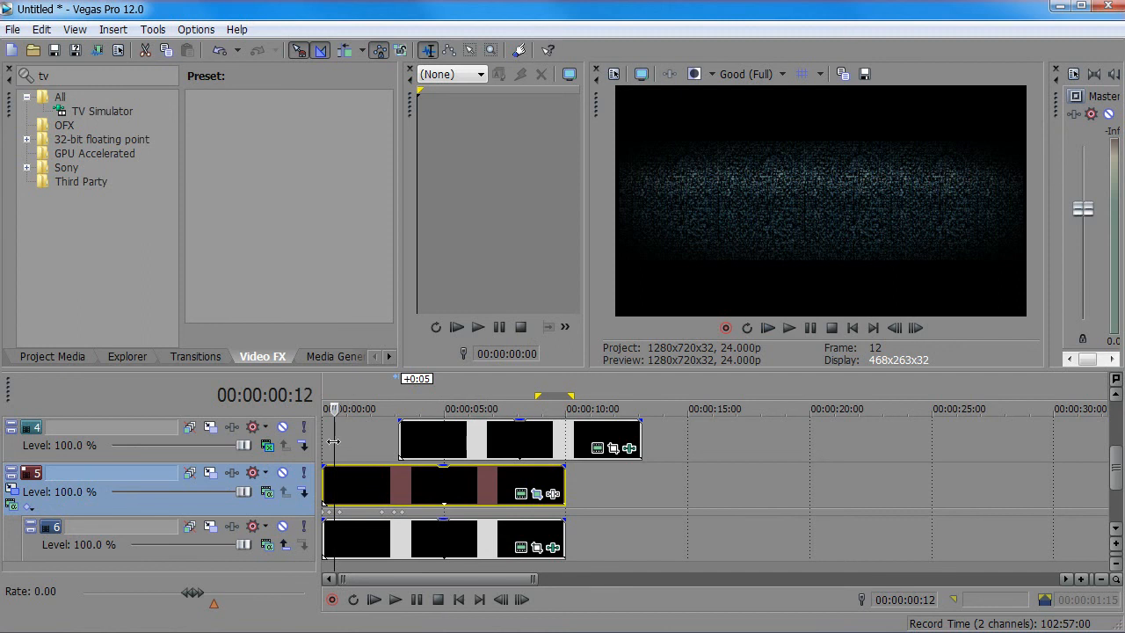
left_click_drag(334, 409, 392, 440)
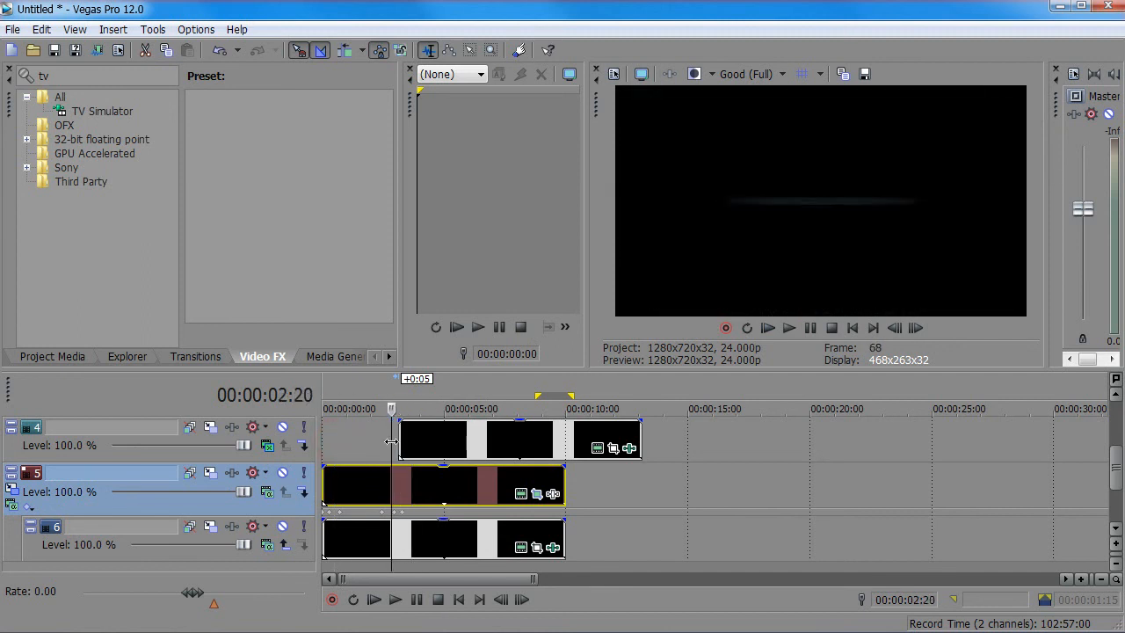
Step: Play the static's turn-off at 00:00:02:20 and view the lens flare at 00:00:03:14
key("space")
key("space")
key("space")
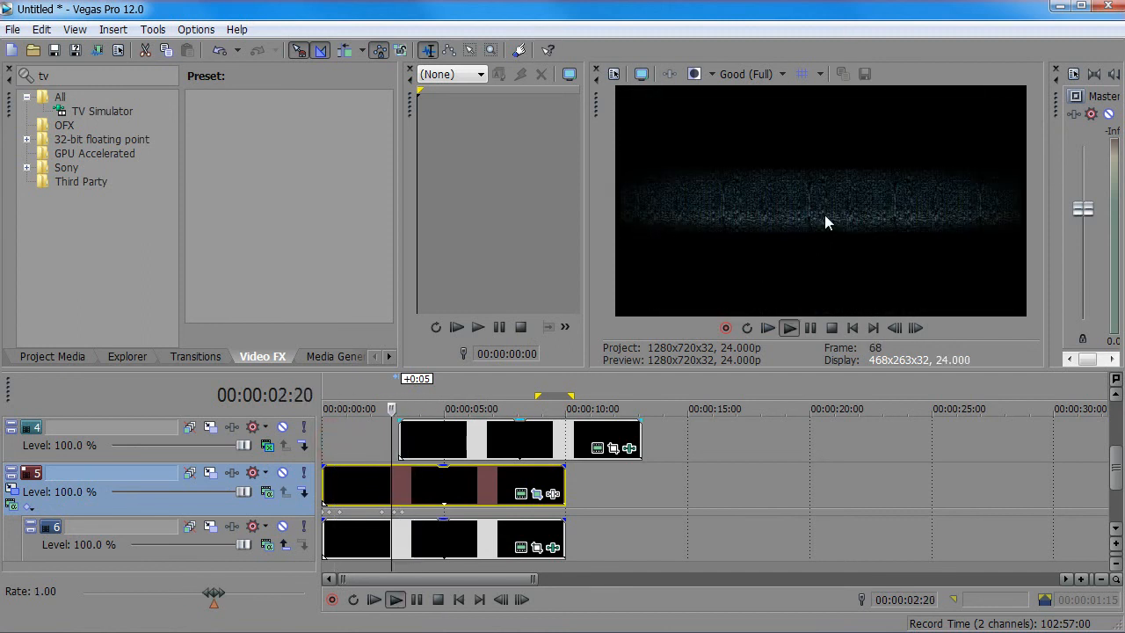
key("space")
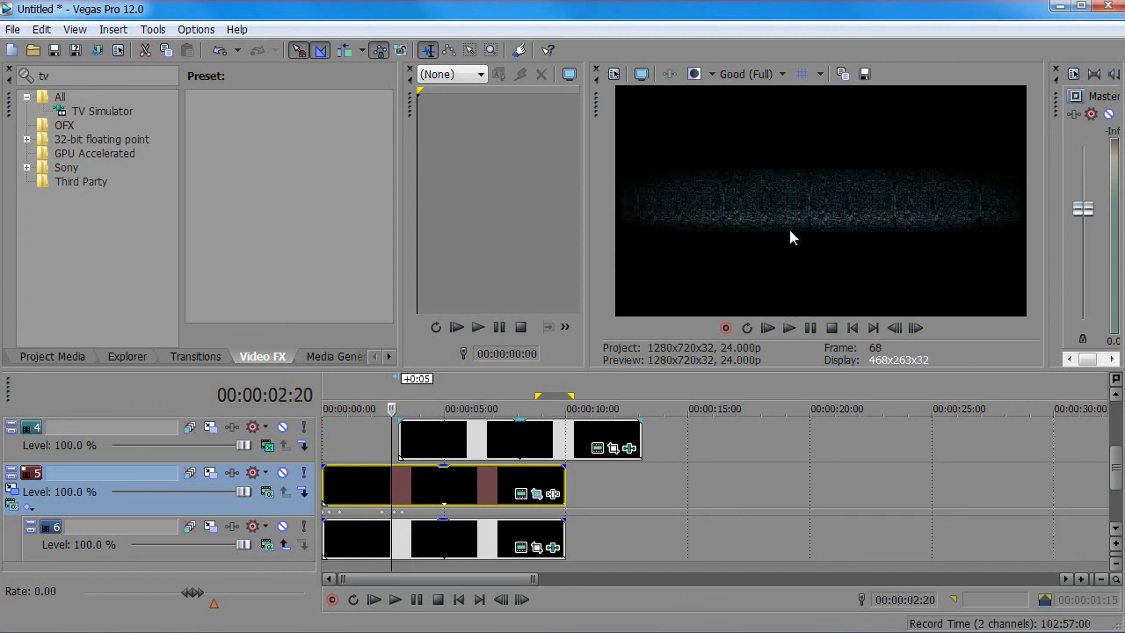
left_click(400, 436)
left_click(409, 435)
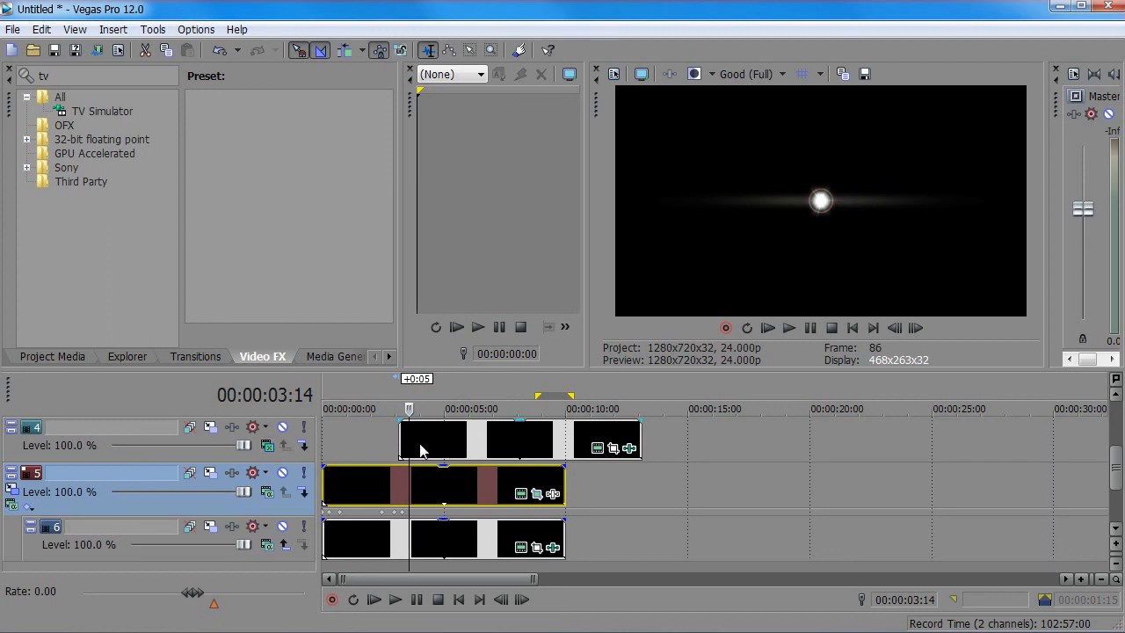
Step: Check track 4's compositing mode, select its event, and inspect the flare at 00:00:03:12
left_click(268, 446)
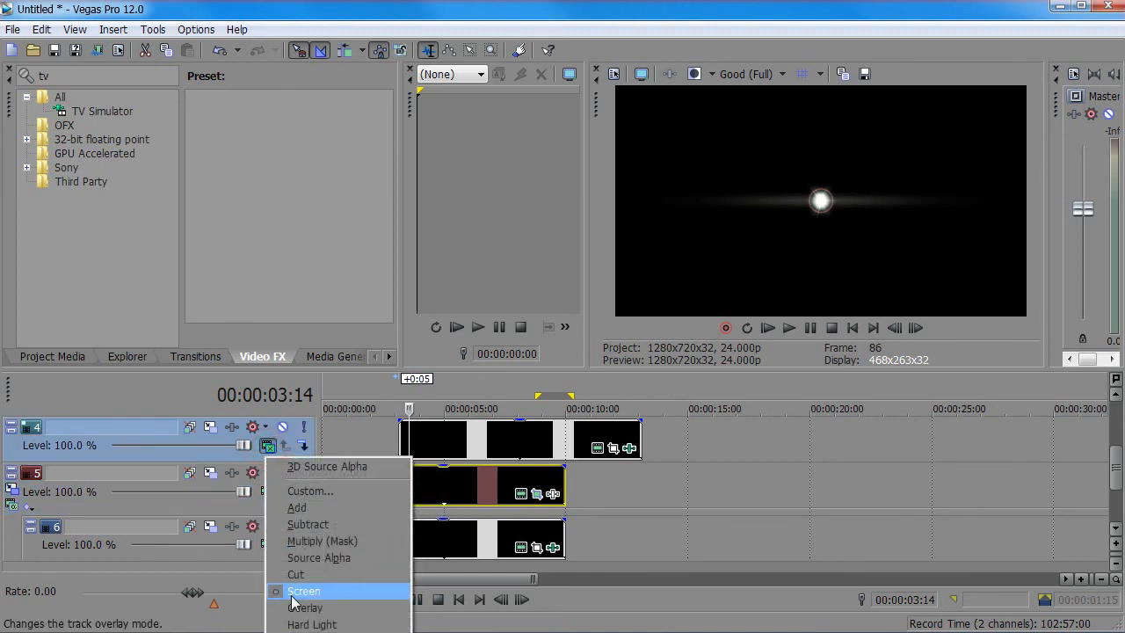
left_click(129, 450)
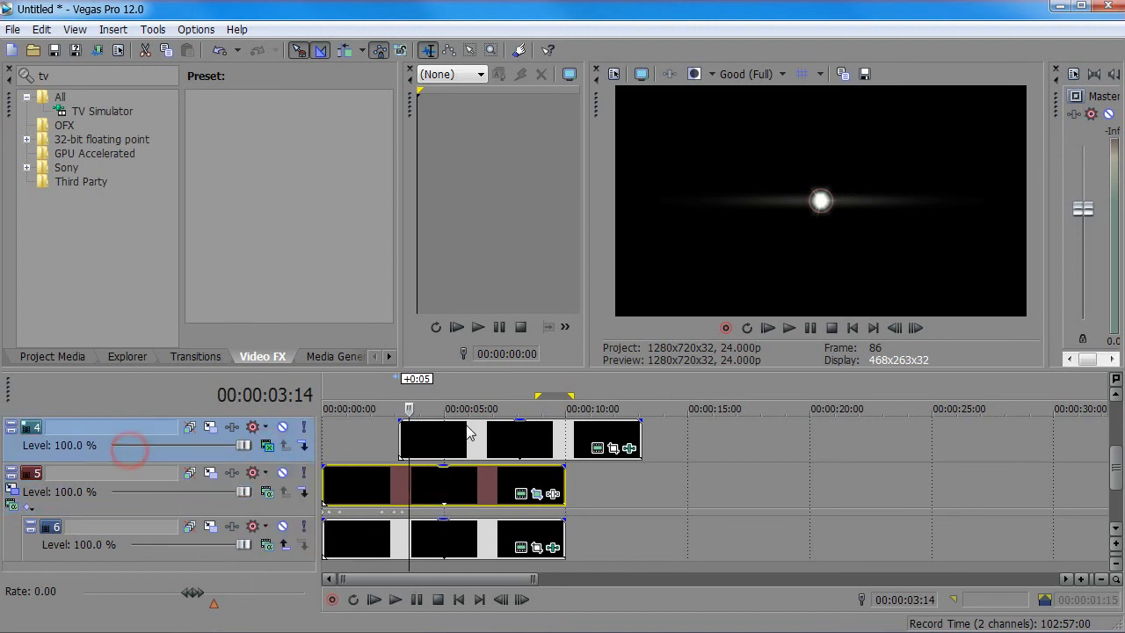
left_click(426, 440)
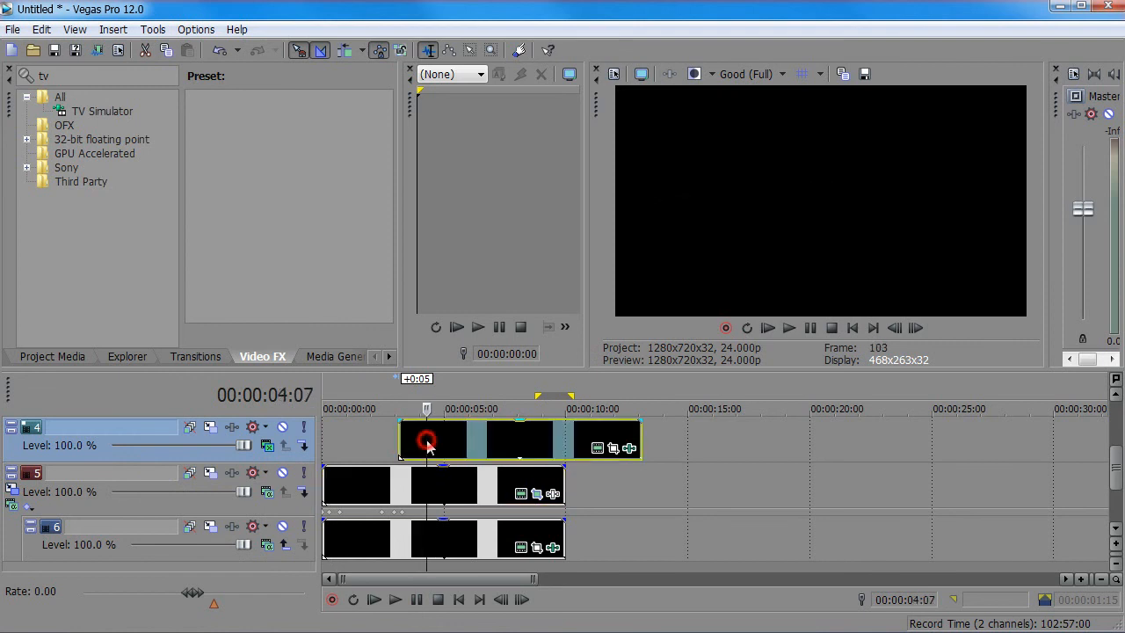
left_click(422, 431)
left_click(408, 444)
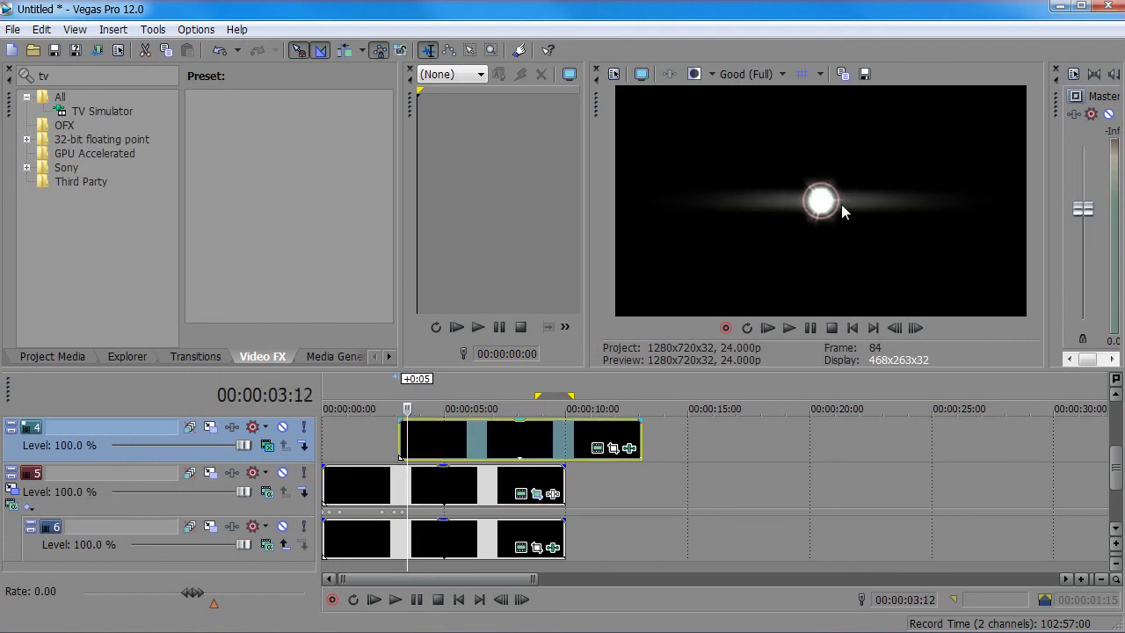
Step: Examine the duplicate lens flare events on tracks 3 and 2, ending at 00:00:03:14
left_click(1115, 466)
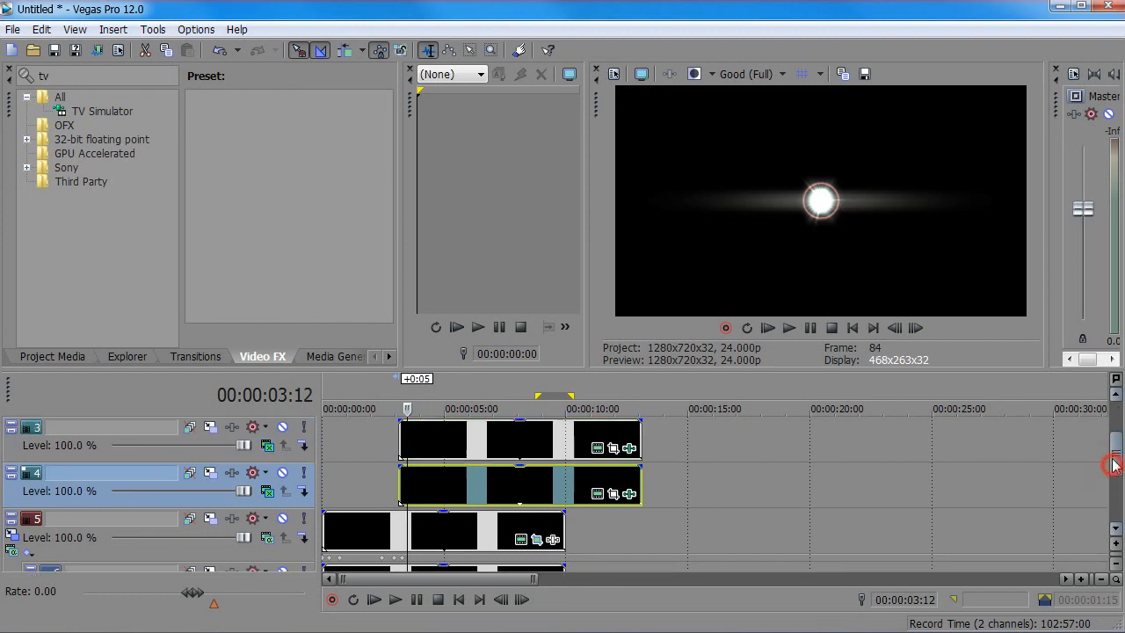
left_click(1115, 466)
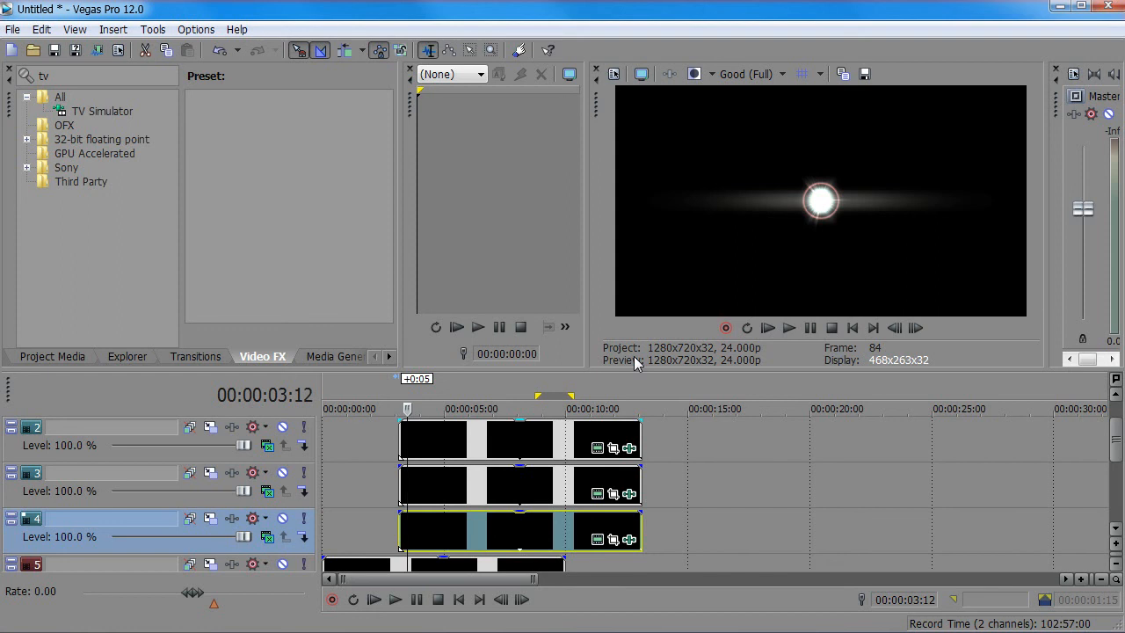
left_click(490, 474)
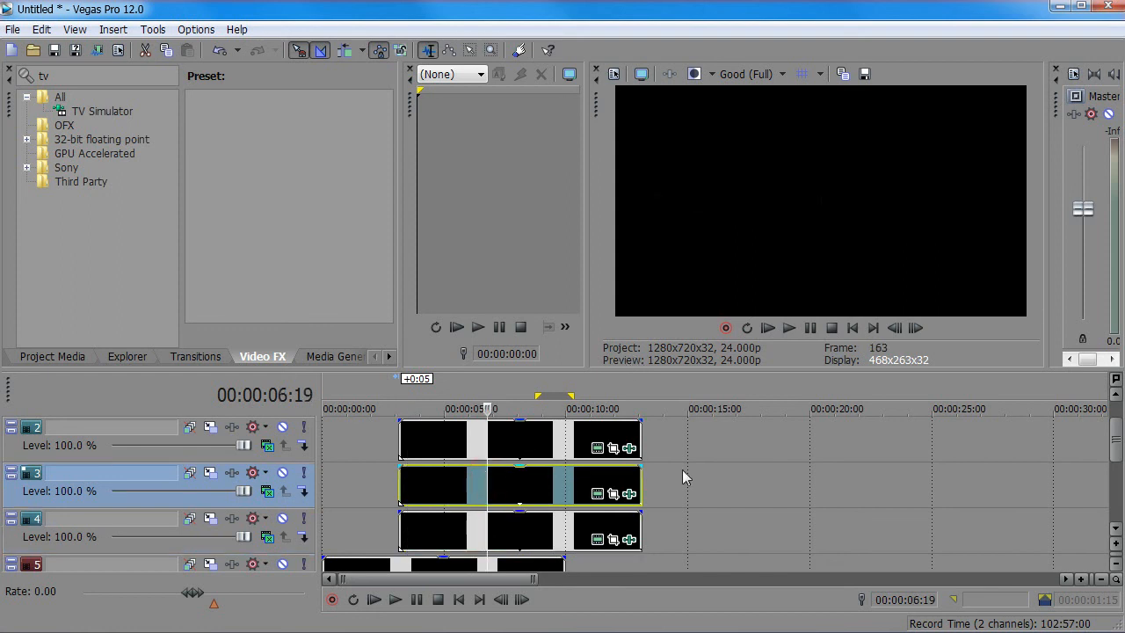
left_click(480, 443)
left_click_drag(479, 443, 409, 454)
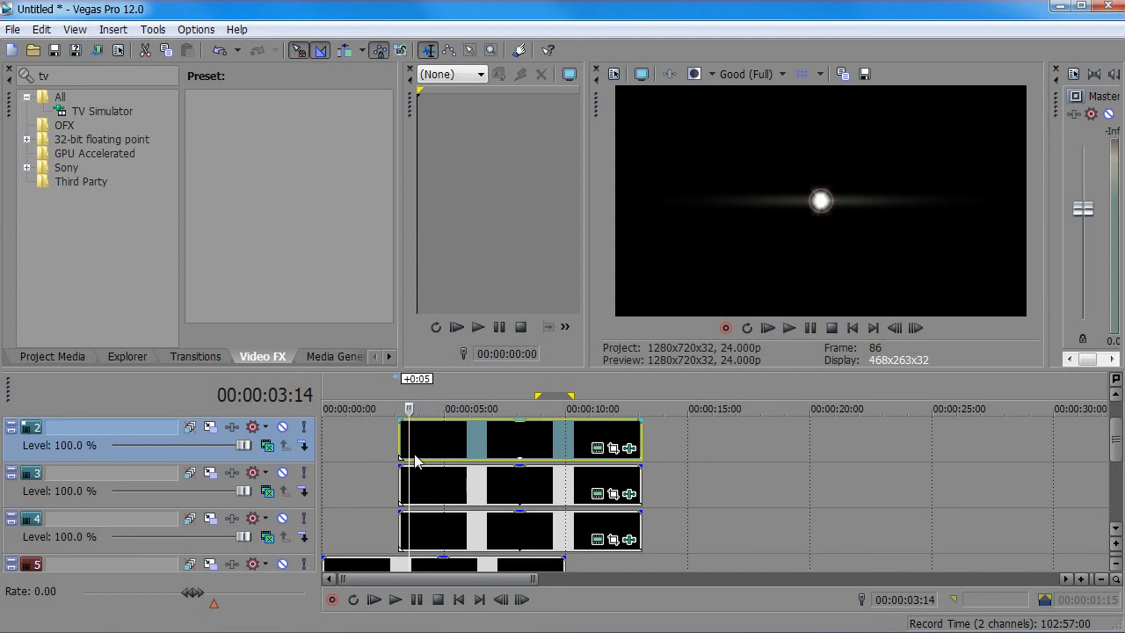
Step: Preview the layered flare around 00:00:03:11, and replay the project from 00:00:00:19 to review the turn-off
left_click(406, 450)
key("space")
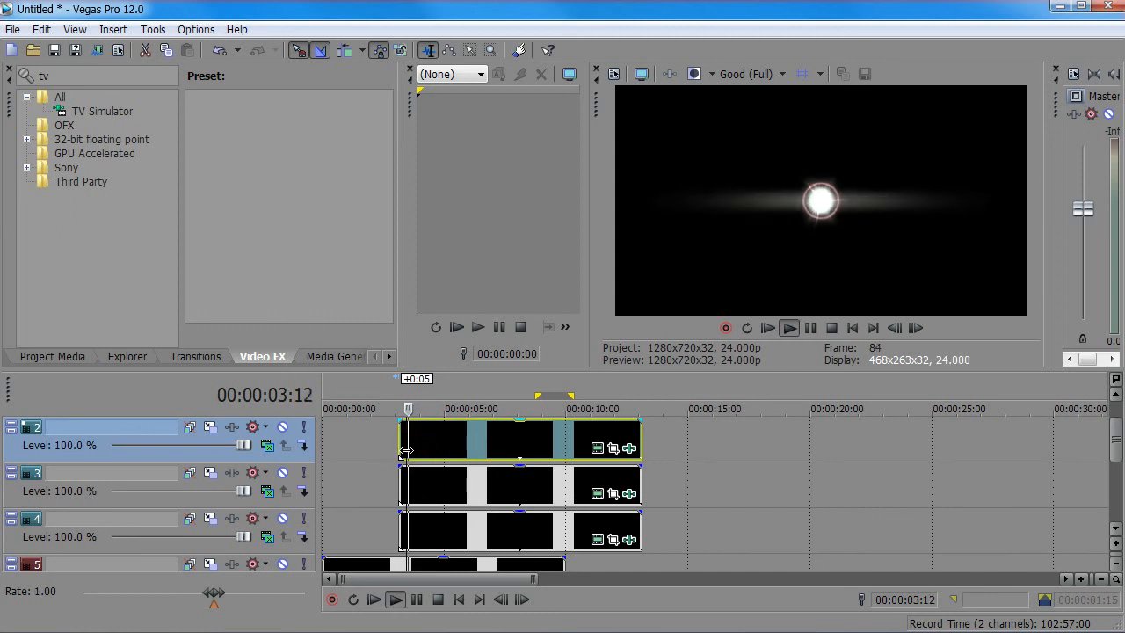
key("space")
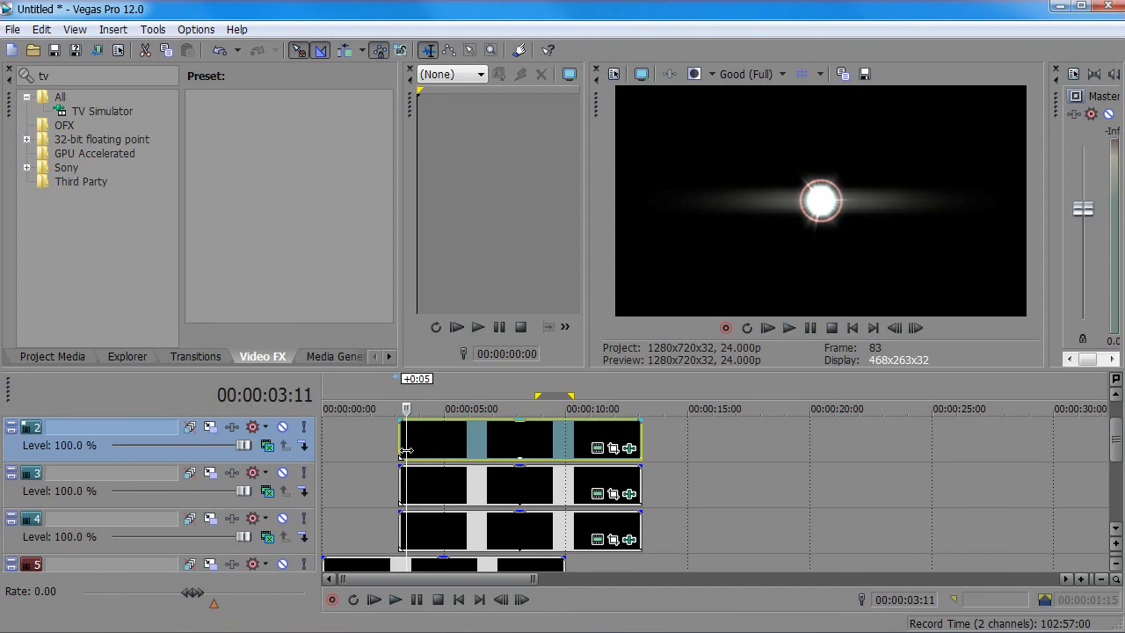
left_click(367, 454)
left_click(343, 458)
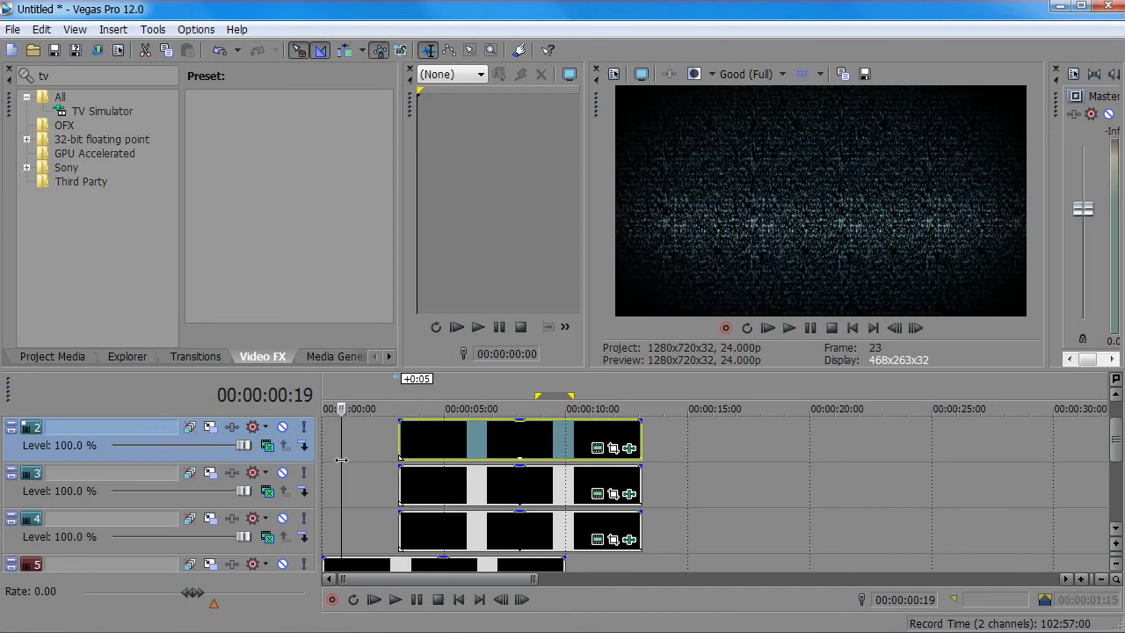
key("space")
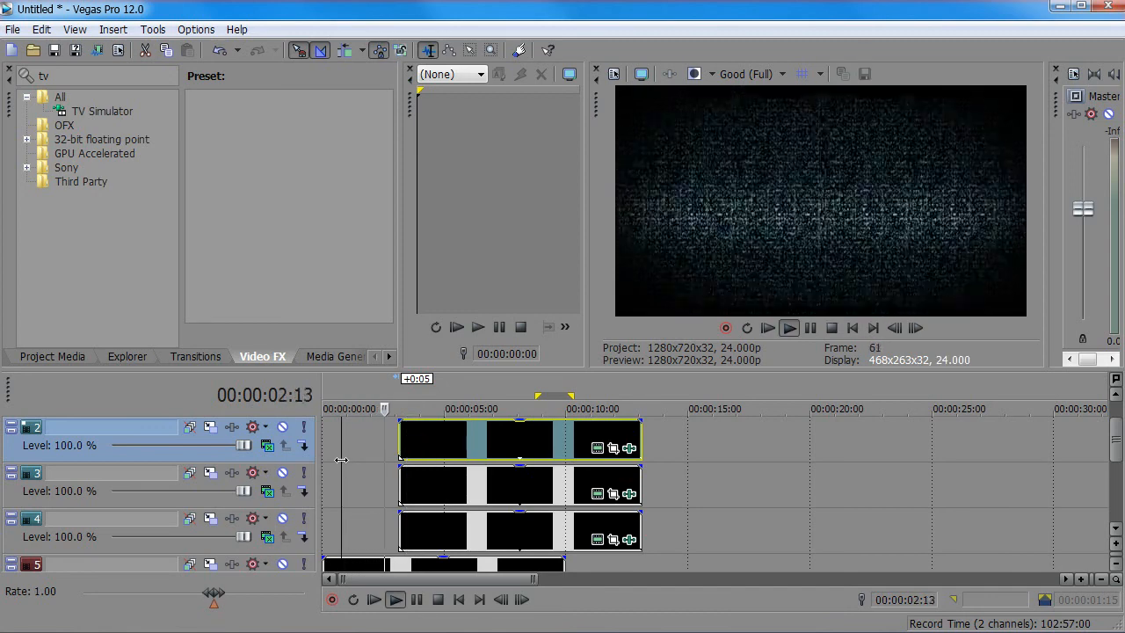